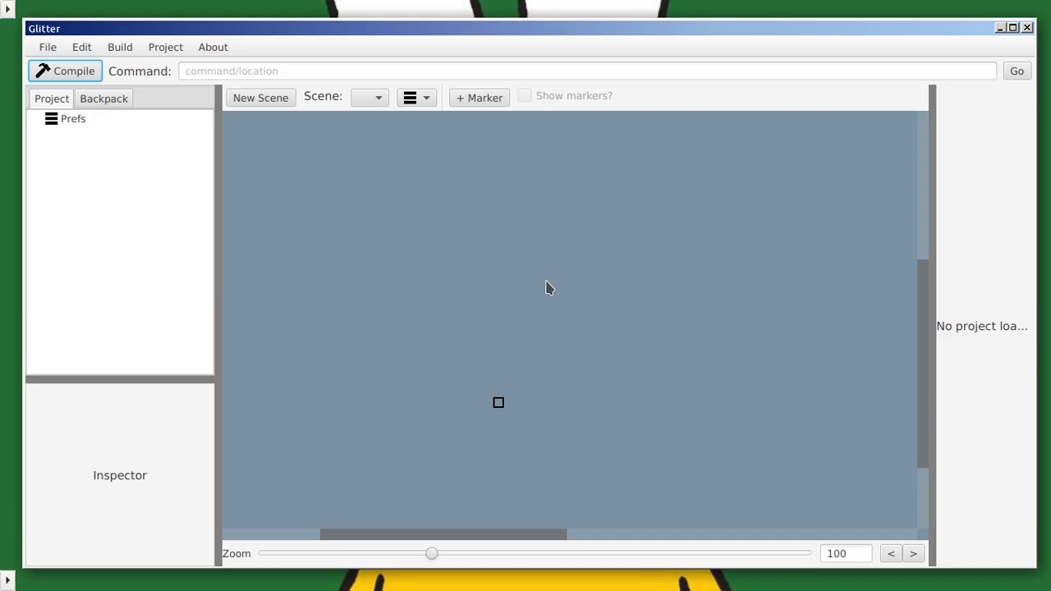
# Step: Create a new App project and add a new blank sprite to its sprites list
pyautogui.click(46, 47)
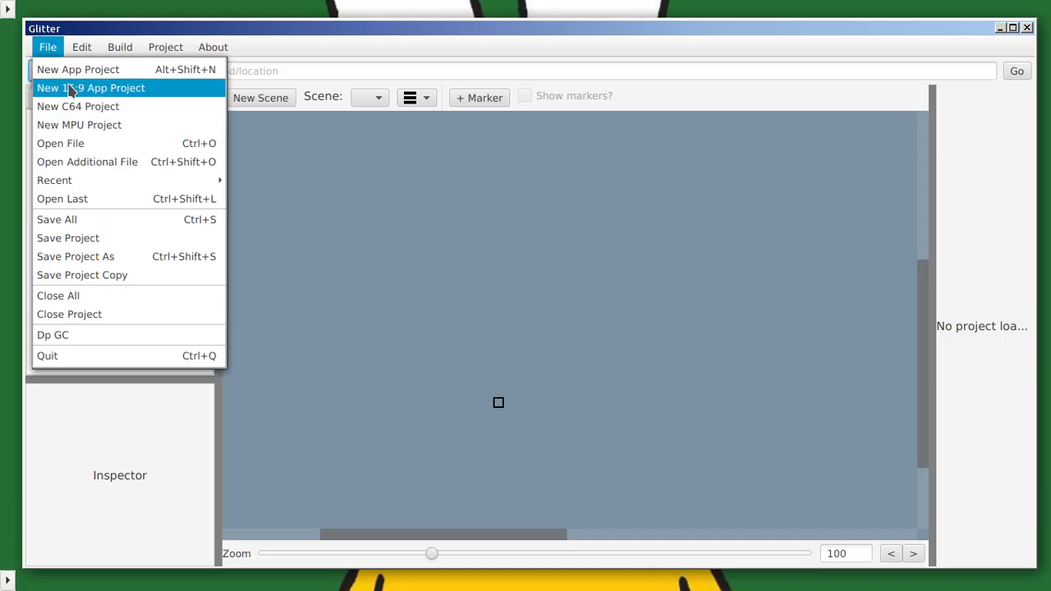
pyautogui.click(72, 70)
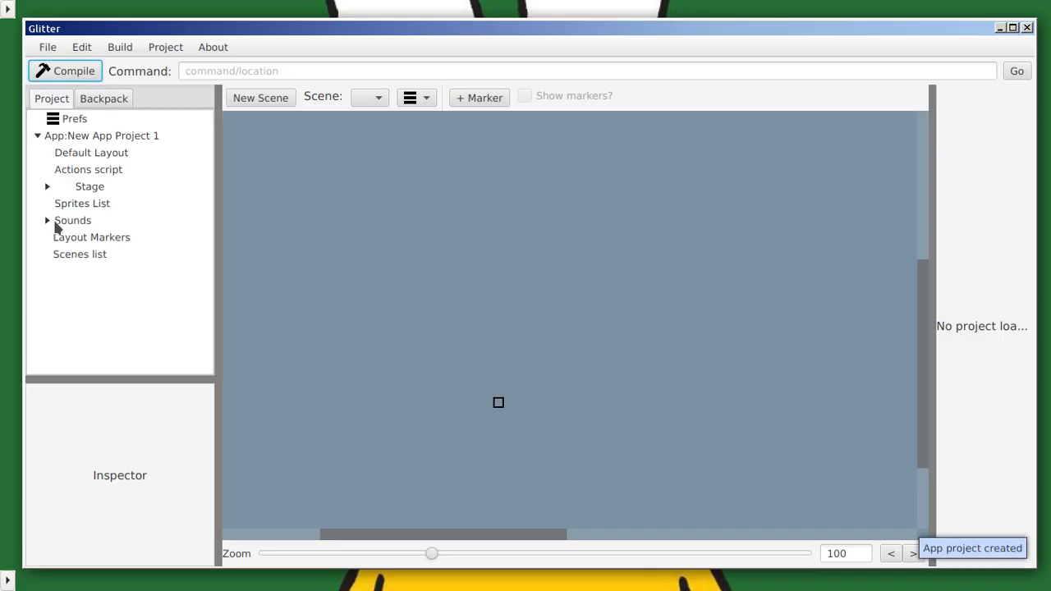
pyautogui.click(73, 205)
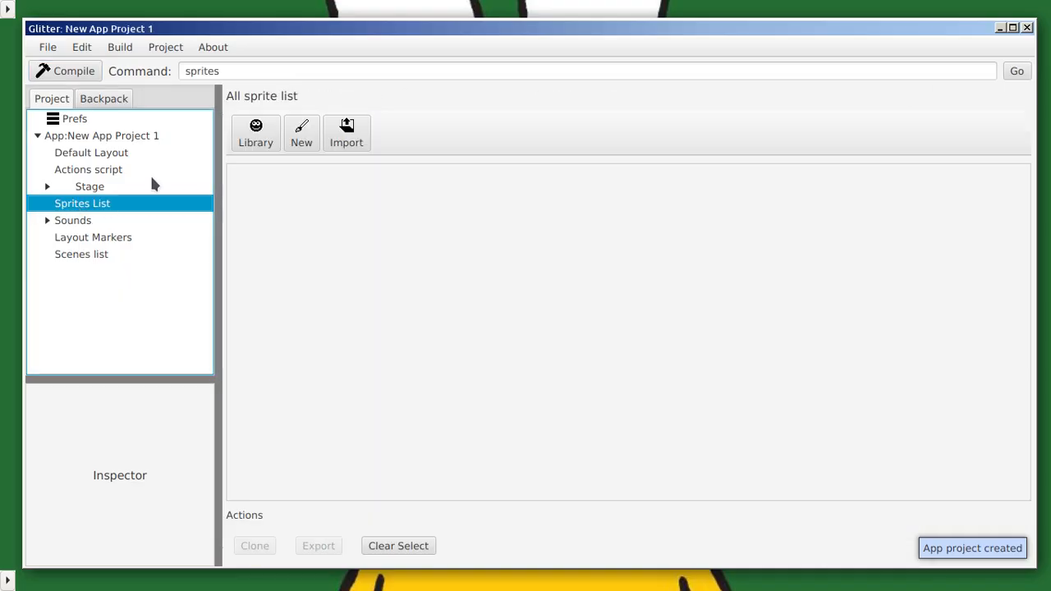
pyautogui.click(301, 133)
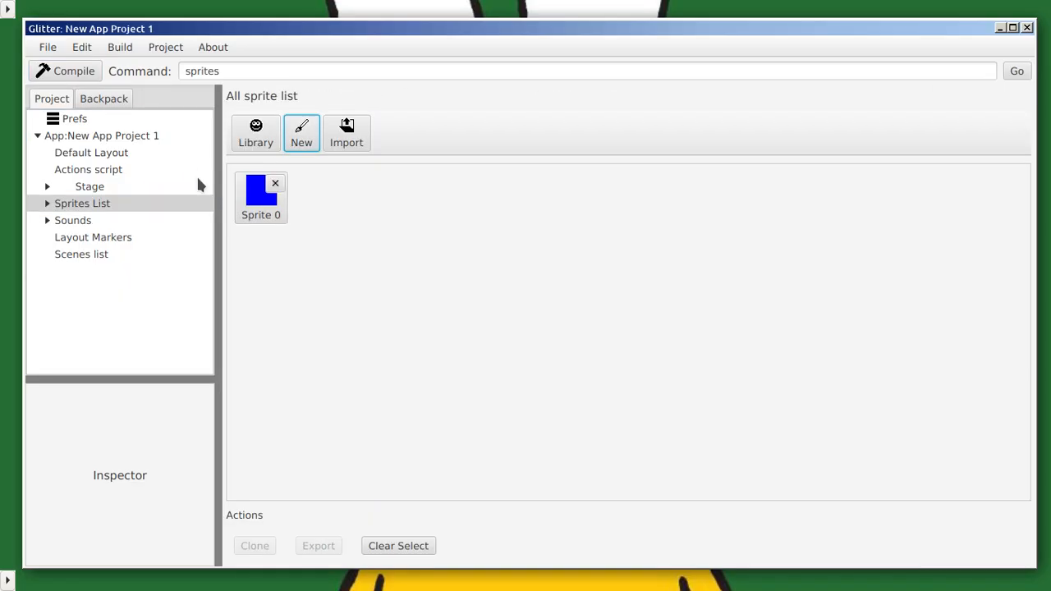
# Step: Expand the sprites list and the new Sprite 0, and open the sprite's costumes for editing
pyautogui.click(50, 205)
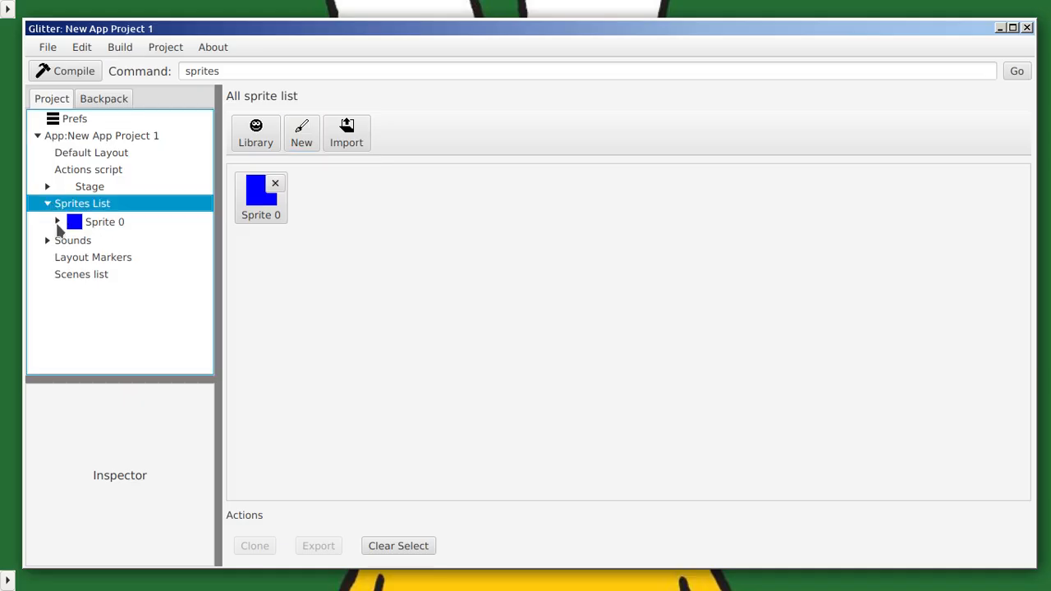
pyautogui.click(58, 223)
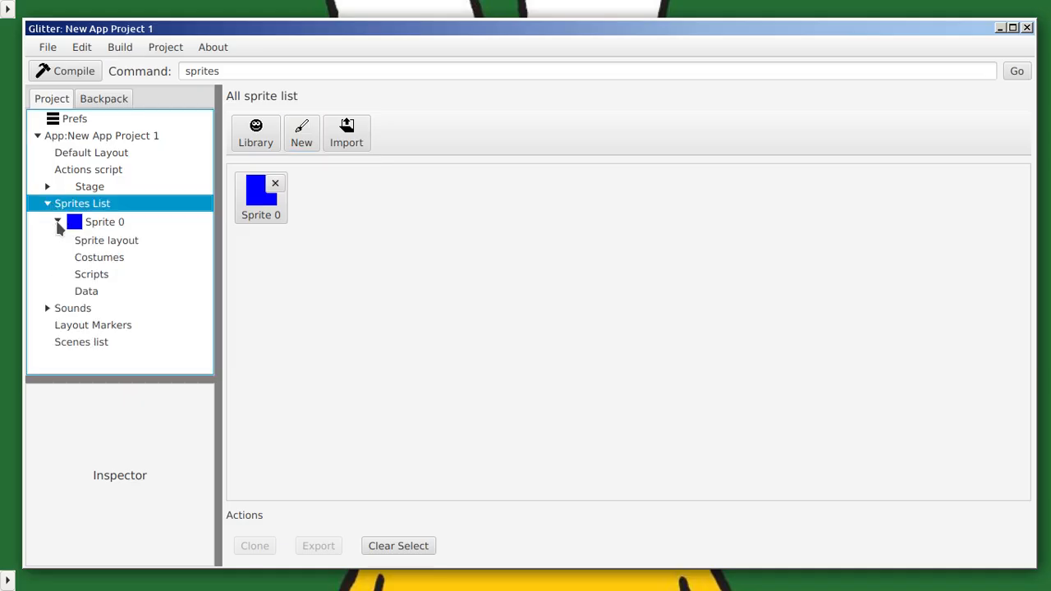
pyautogui.click(104, 261)
# Step: Switch the canvas guide off and back on, and set its width to 100
pyautogui.scroll(-5, 642, 361)
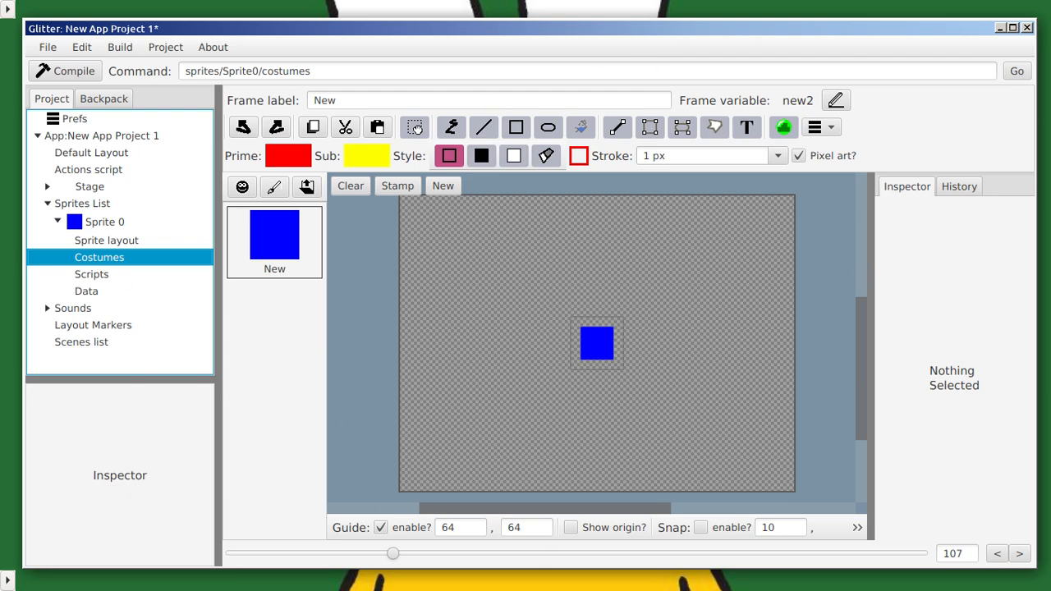
pyautogui.scroll(3, 566, 361)
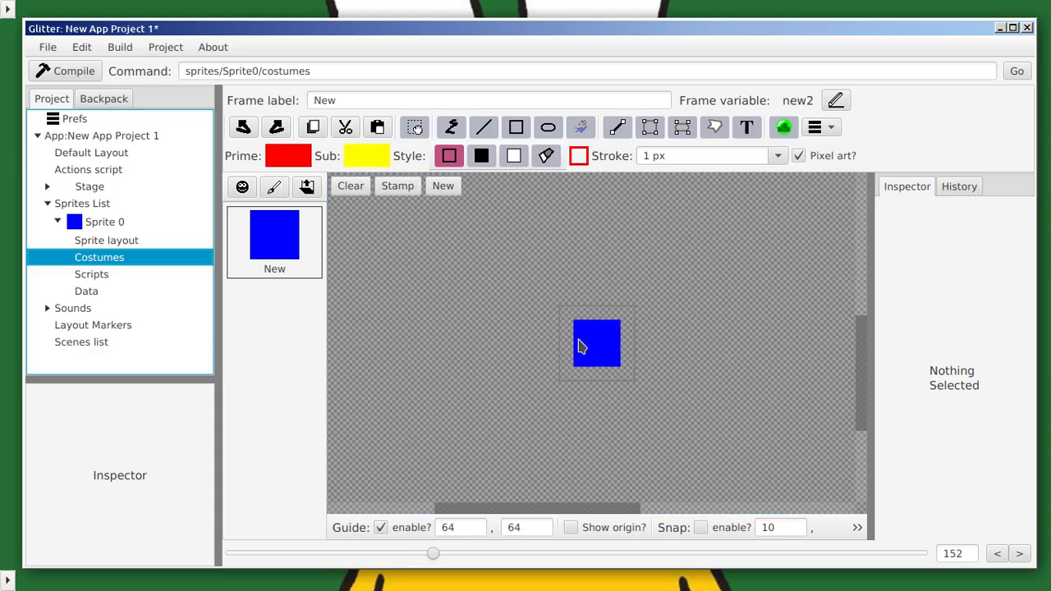
pyautogui.scroll(5, 573, 349)
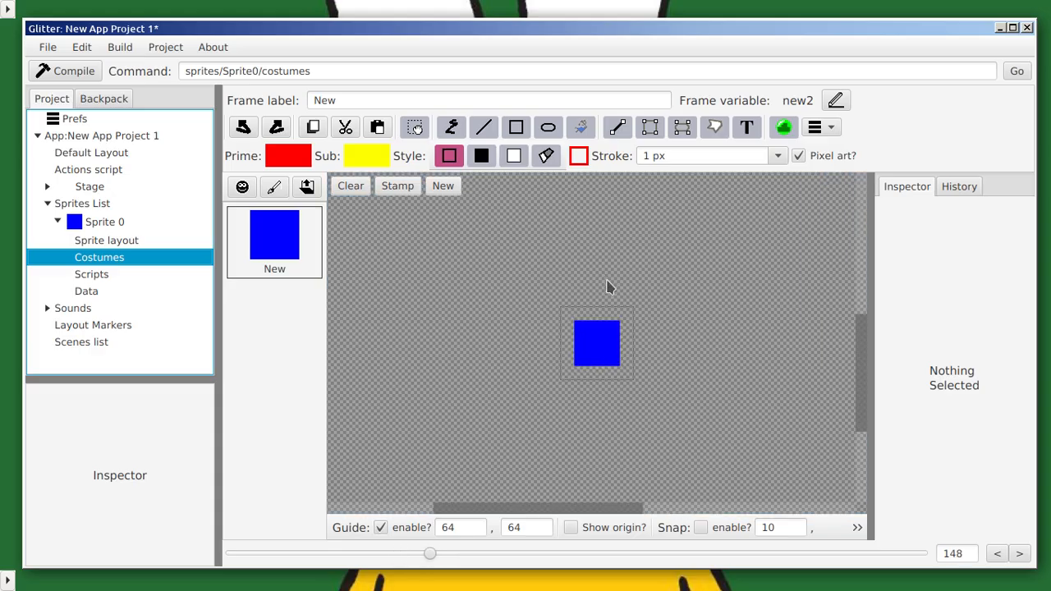
pyautogui.scroll(6, 406, 451)
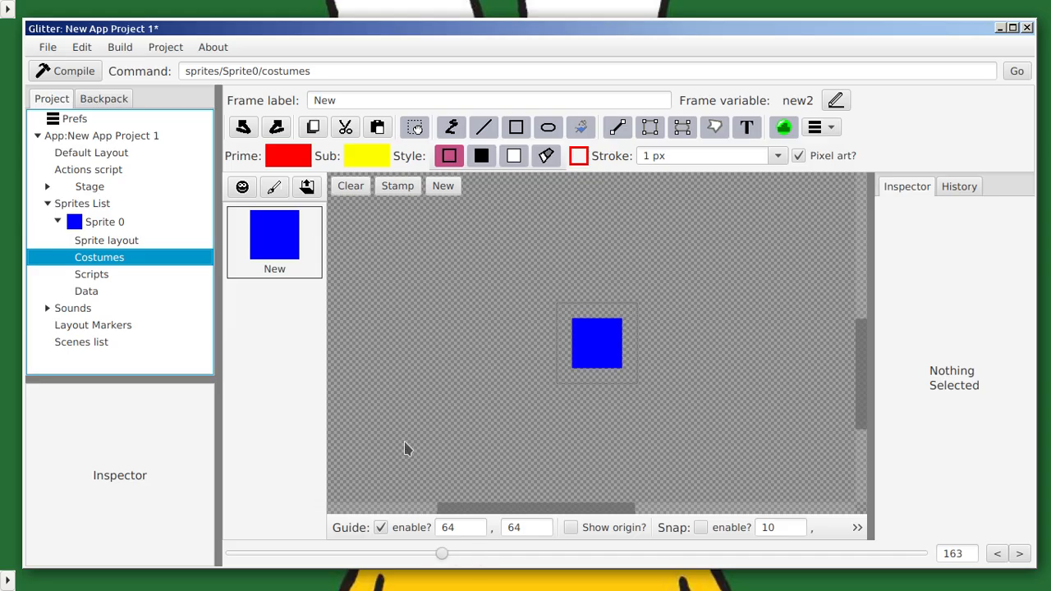
pyautogui.click(380, 528)
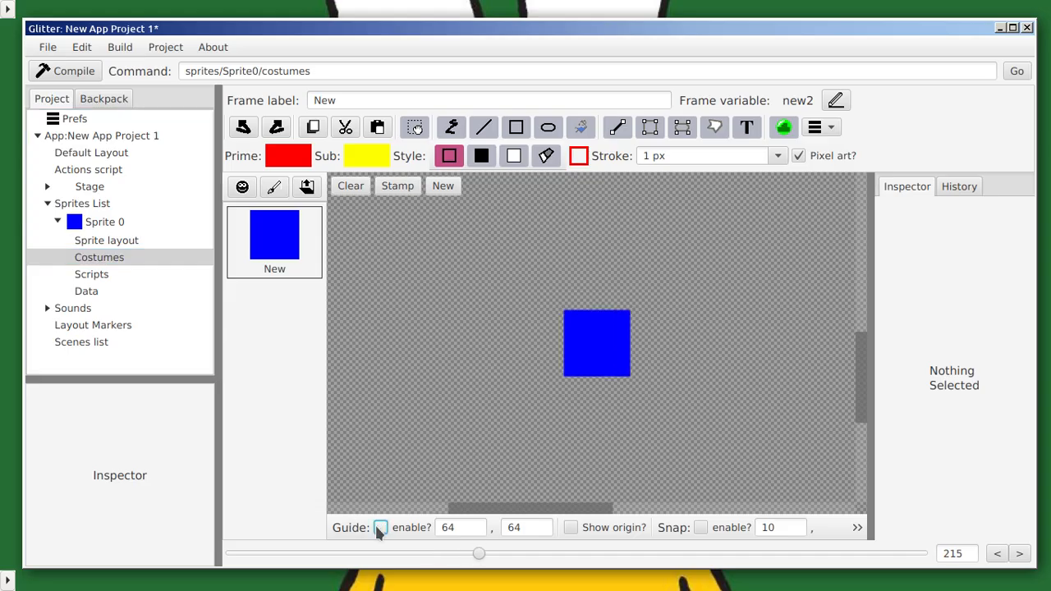
pyautogui.click(468, 526)
pyautogui.moveTo(468, 526); pyautogui.dragTo(395, 519)
pyautogui.write('100')
pyautogui.scroll(-3, 557, 248)
pyautogui.scroll(-2, 562, 254)
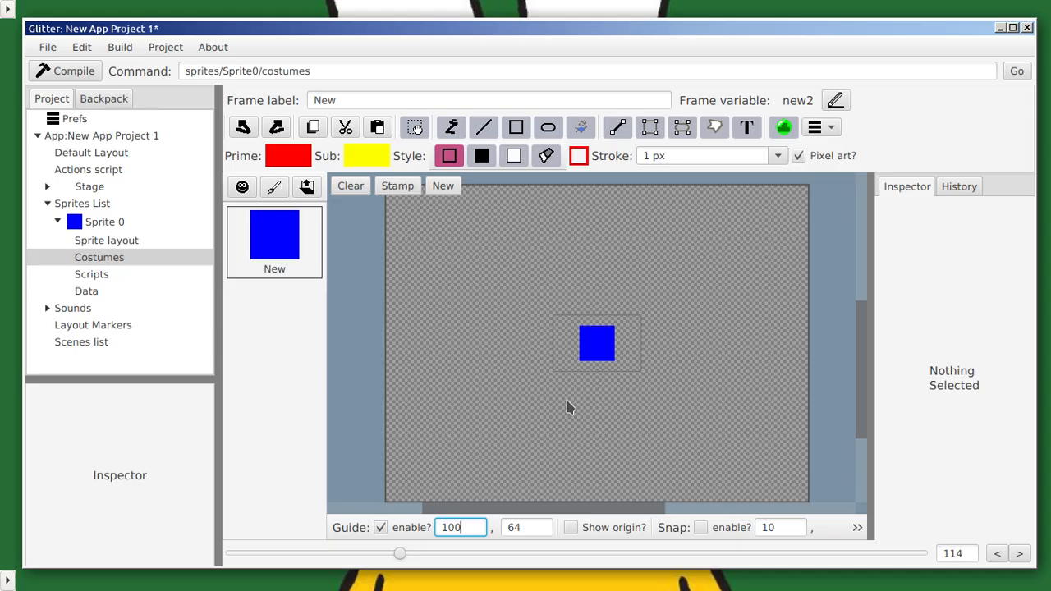
pyautogui.scroll(5, 605, 342)
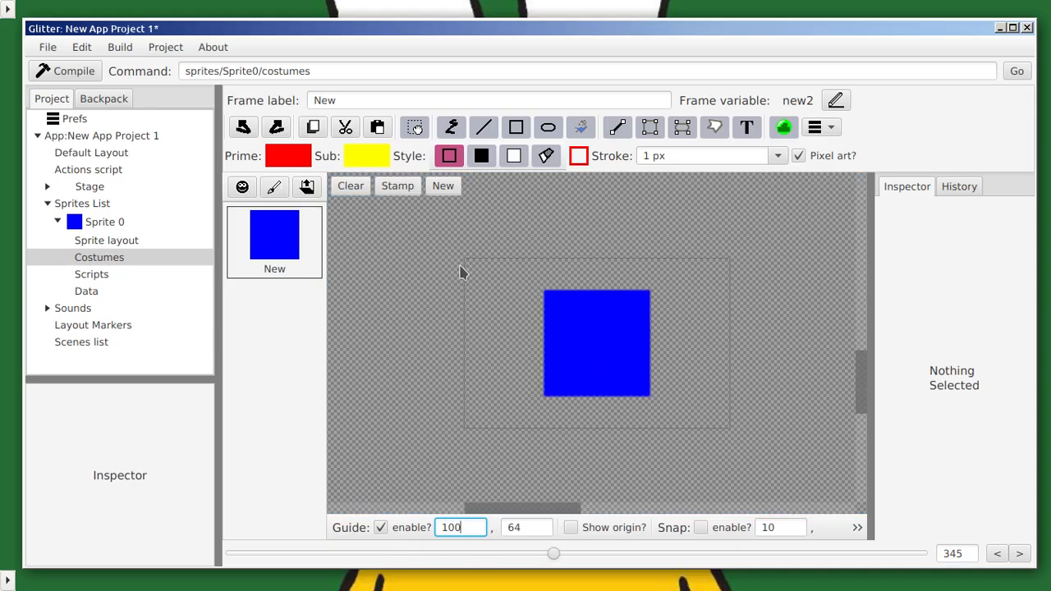
# Step: Show the origin lines on the canvas and compare them on the Stage's costume and on Sprite 0's costume
pyautogui.click(606, 528)
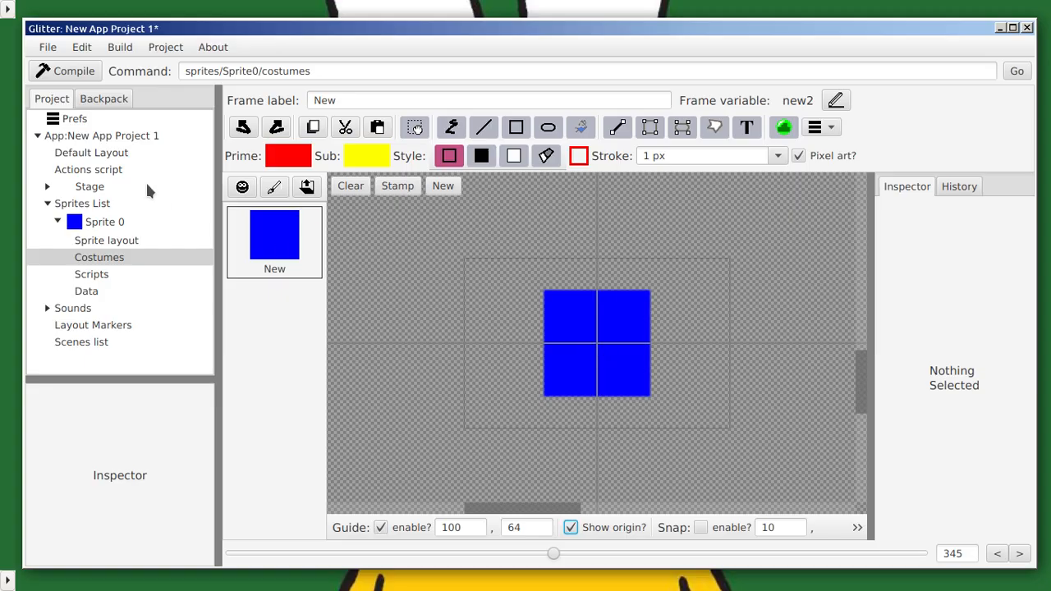
pyautogui.click(47, 187)
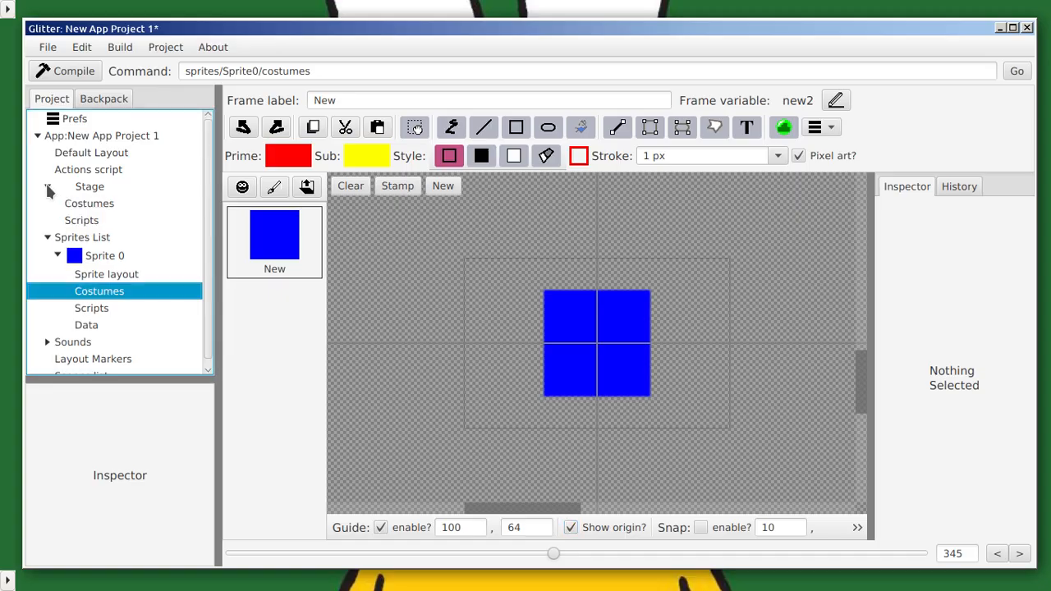
pyautogui.click(91, 205)
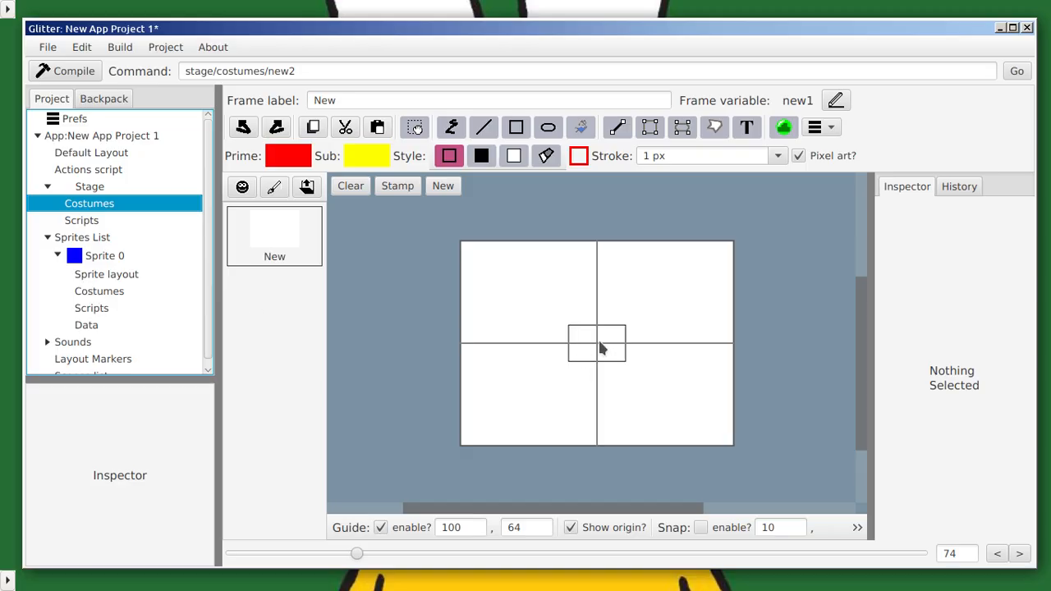
pyautogui.click(125, 293)
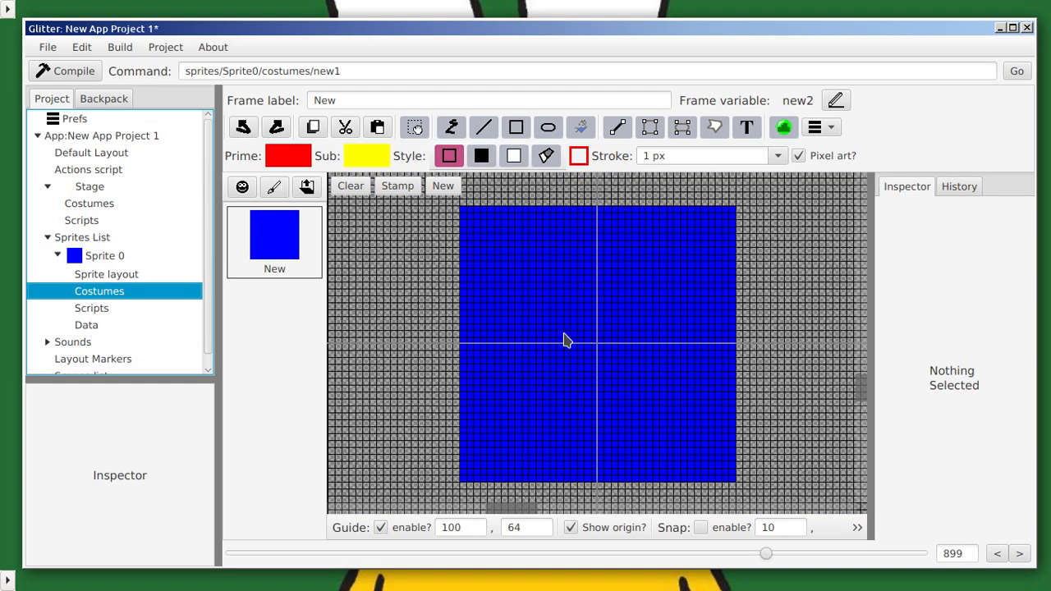
pyautogui.scroll(-3, 575, 337)
pyautogui.scroll(-4, 533, 316)
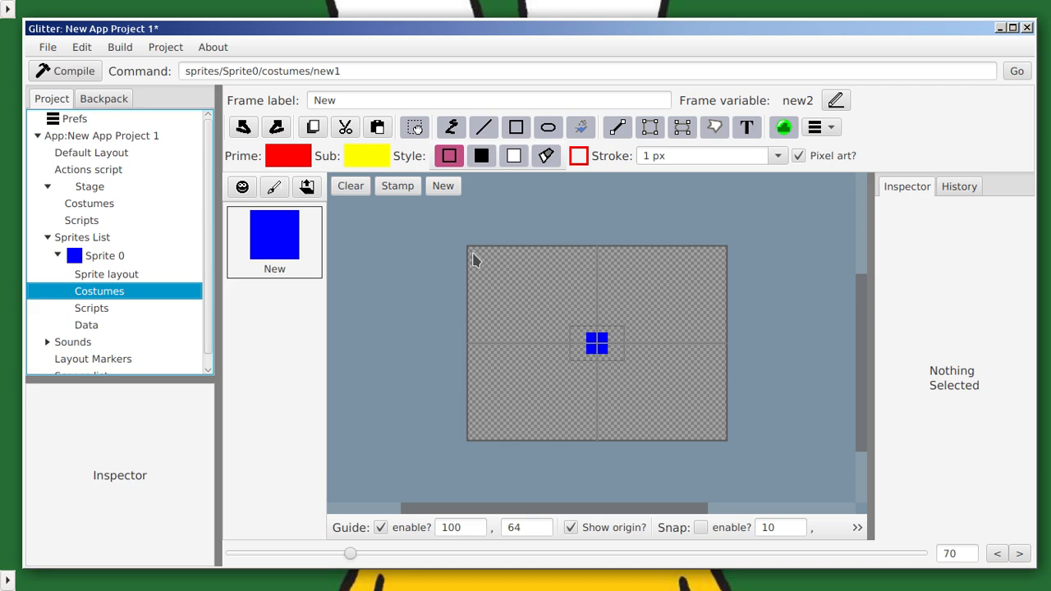
pyautogui.scroll(5, 656, 361)
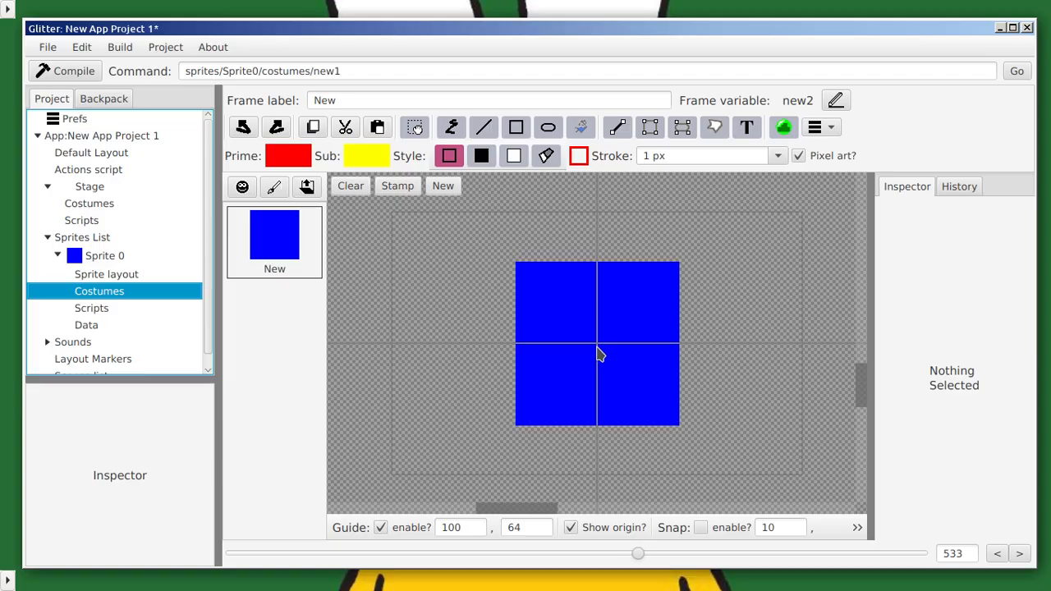
pyautogui.scroll(-1, 629, 369)
pyautogui.scroll(1, 629, 369)
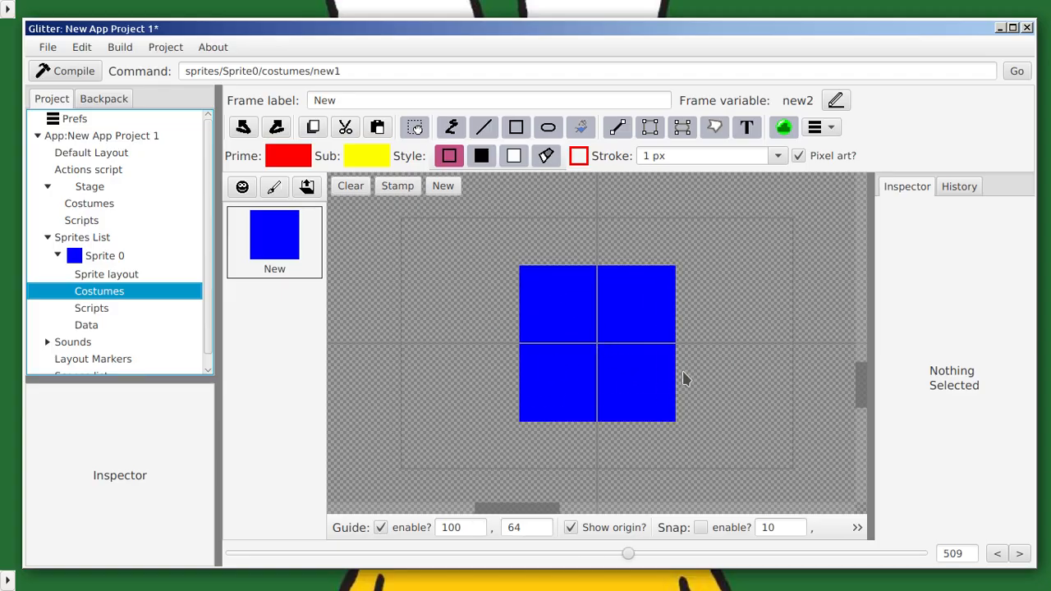
# Step: Look at the remaining snap settings, including the snap angle, and close them unchanged
pyautogui.click(854, 528)
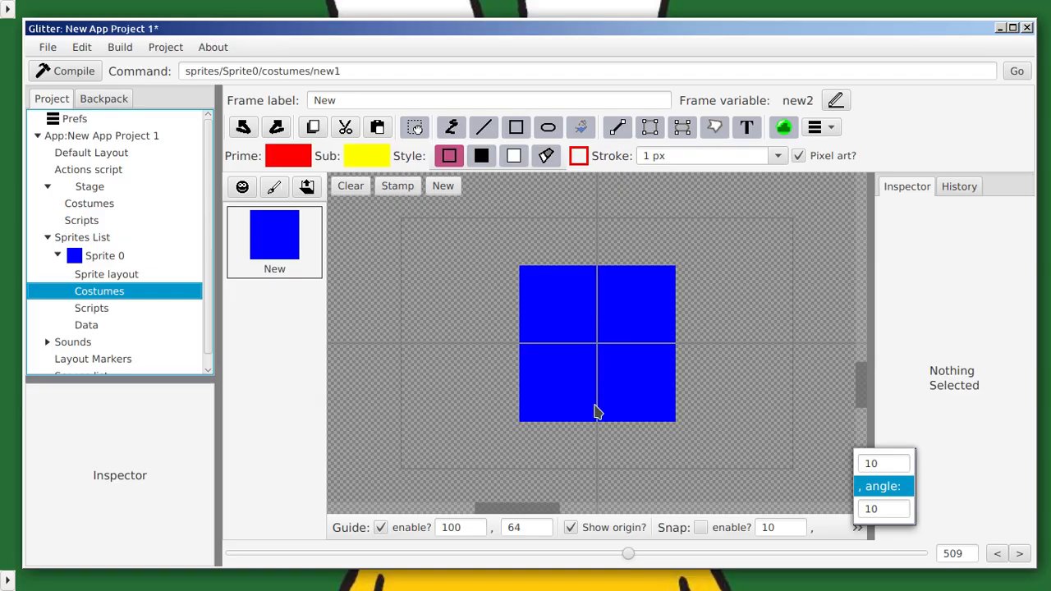
pyautogui.click(936, 469)
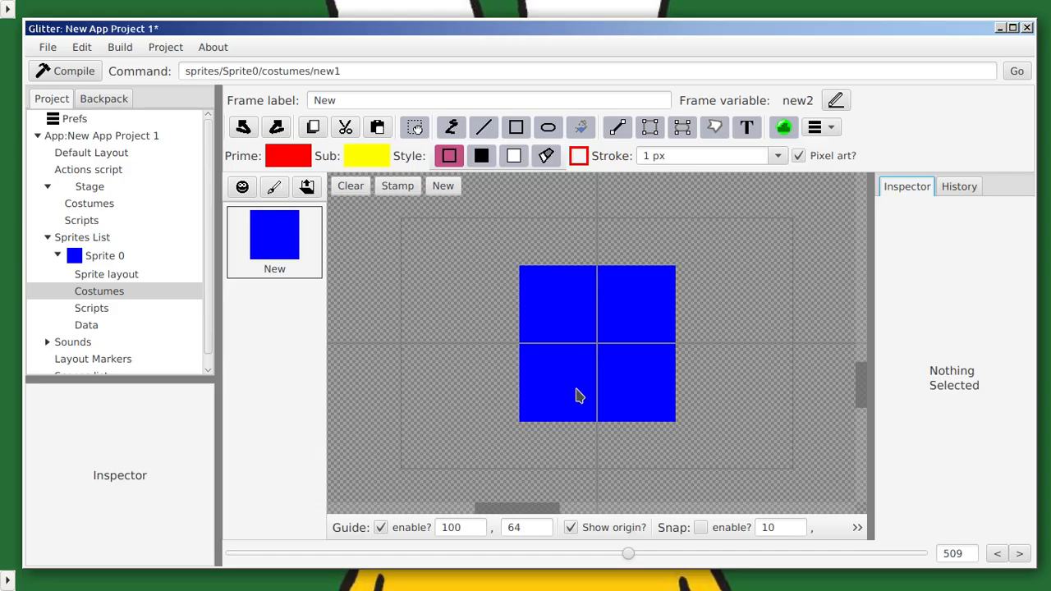
# Step: Examine Sprite 0's costume at different zoom levels, from the whole canvas to individual pixels
pyautogui.moveTo(629, 554)
pyautogui.mouseDown()
pyautogui.moveTo(583, 554)
pyautogui.moveTo(641, 554)
pyautogui.mouseUp()
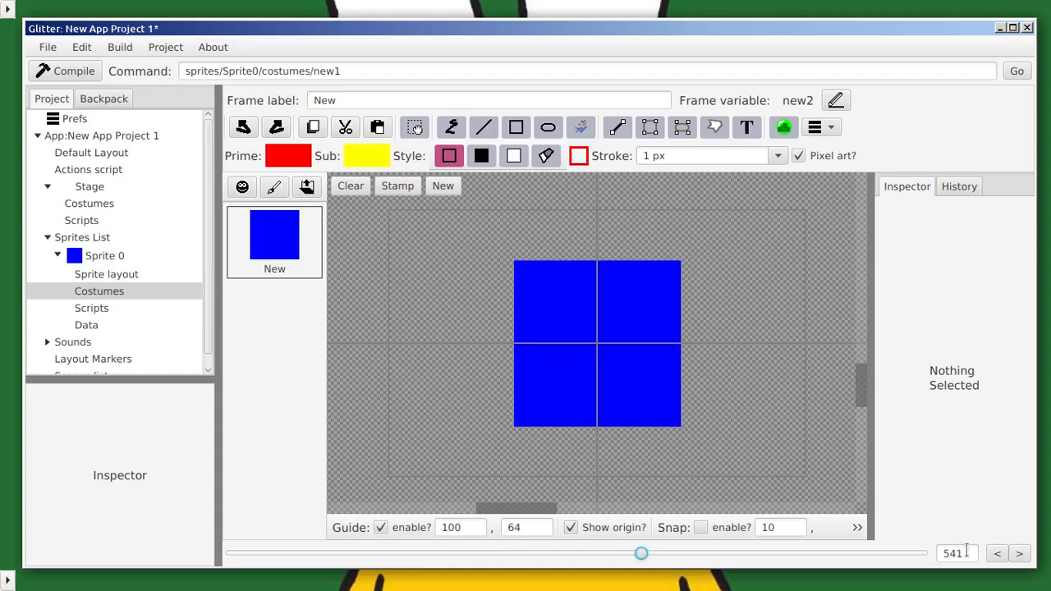
pyautogui.moveTo(644, 553); pyautogui.dragTo(415, 493)
pyautogui.scroll(2, 598, 397)
pyautogui.scroll(-1, 598, 397)
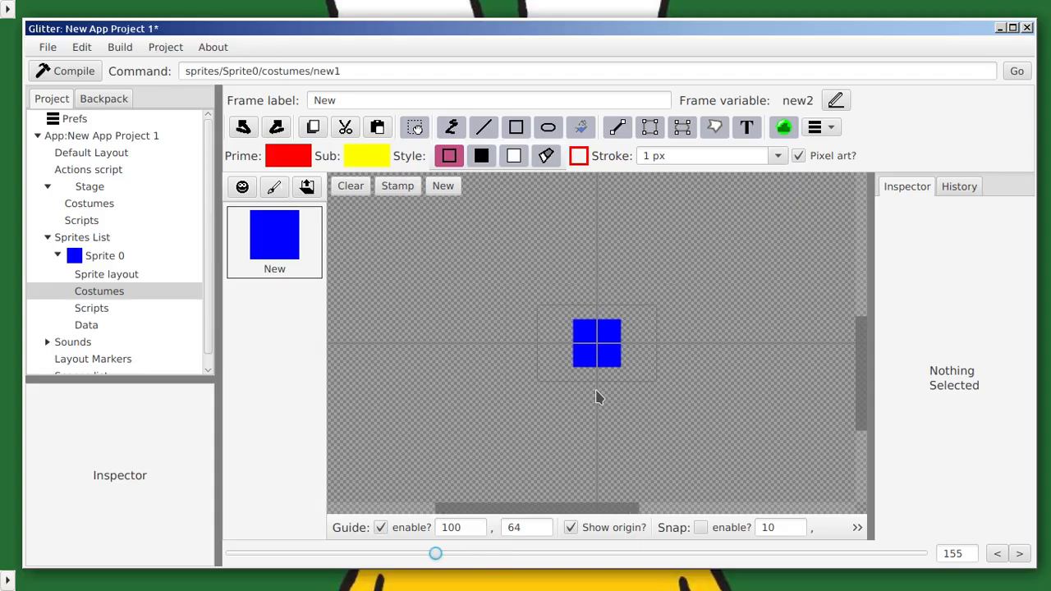
pyautogui.scroll(5, 602, 399)
pyautogui.scroll(2, 601, 397)
pyautogui.scroll(-6, 607, 391)
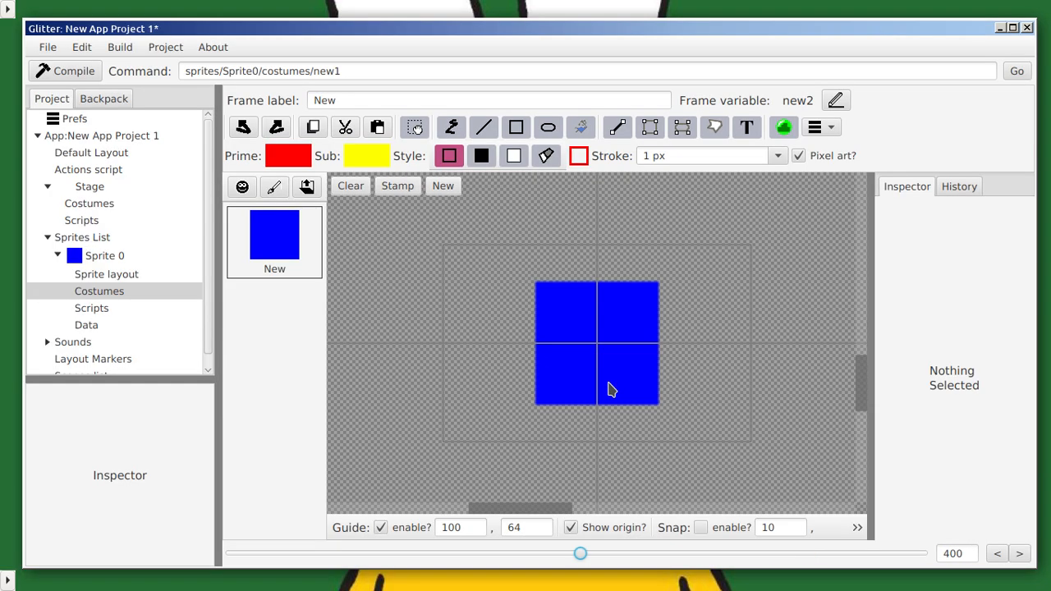
pyautogui.scroll(3, 614, 388)
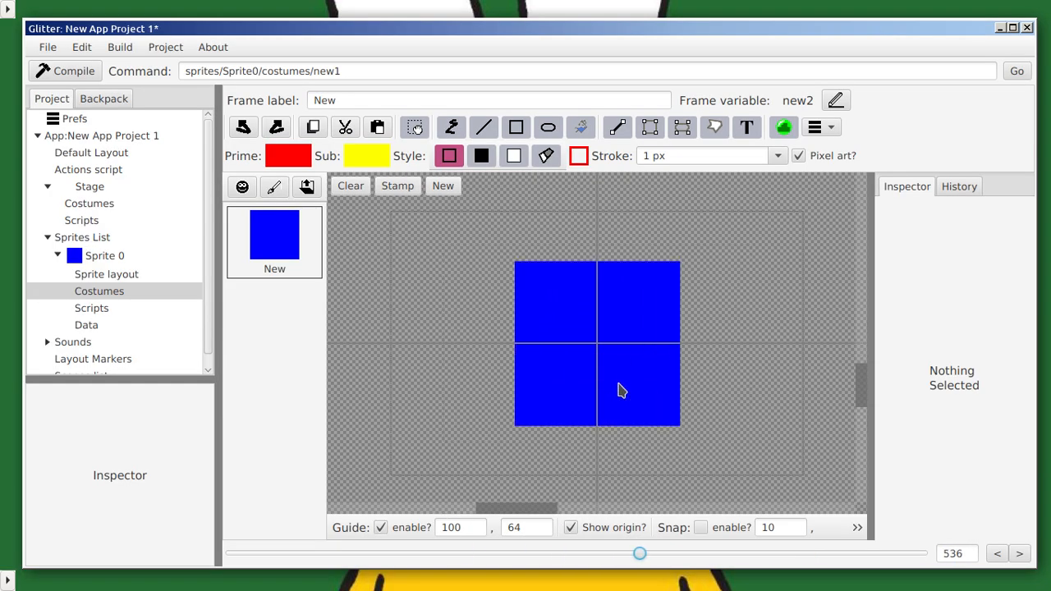
pyautogui.scroll(-3, 621, 385)
pyautogui.scroll(-3, 621, 386)
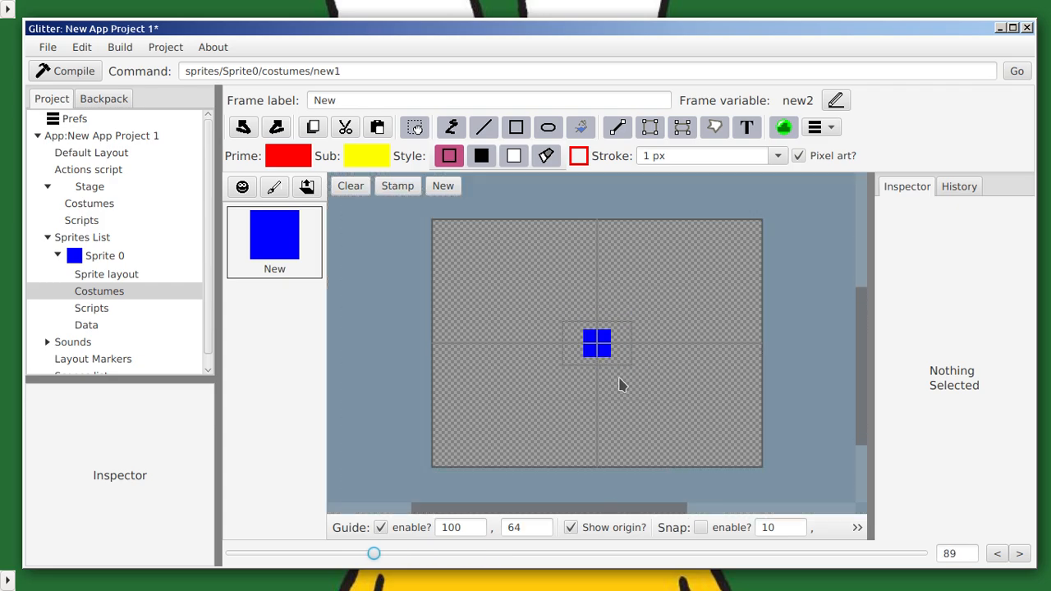
pyautogui.scroll(1, 621, 386)
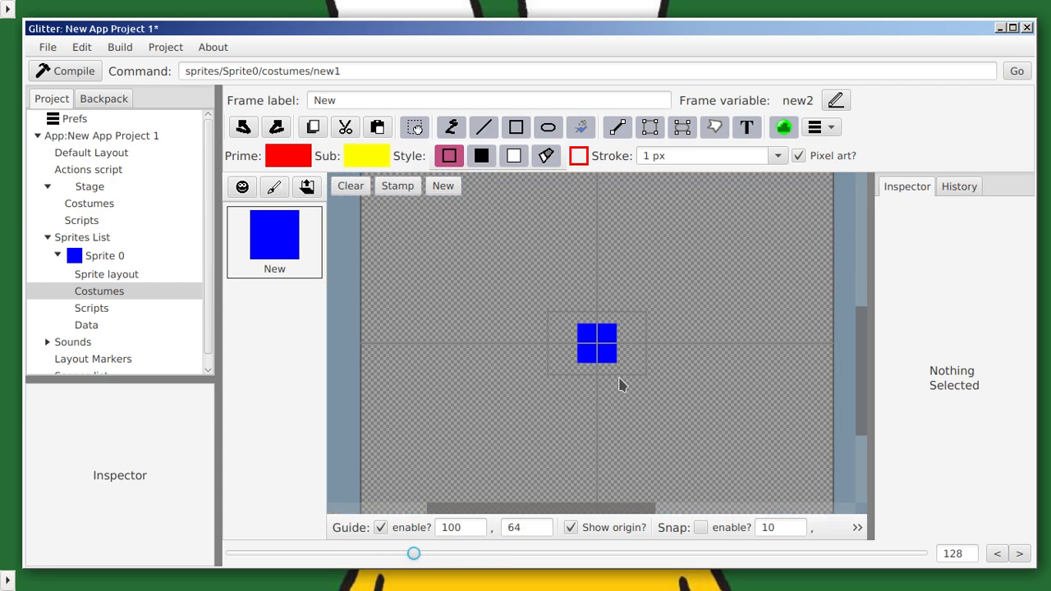
pyautogui.scroll(2, 620, 383)
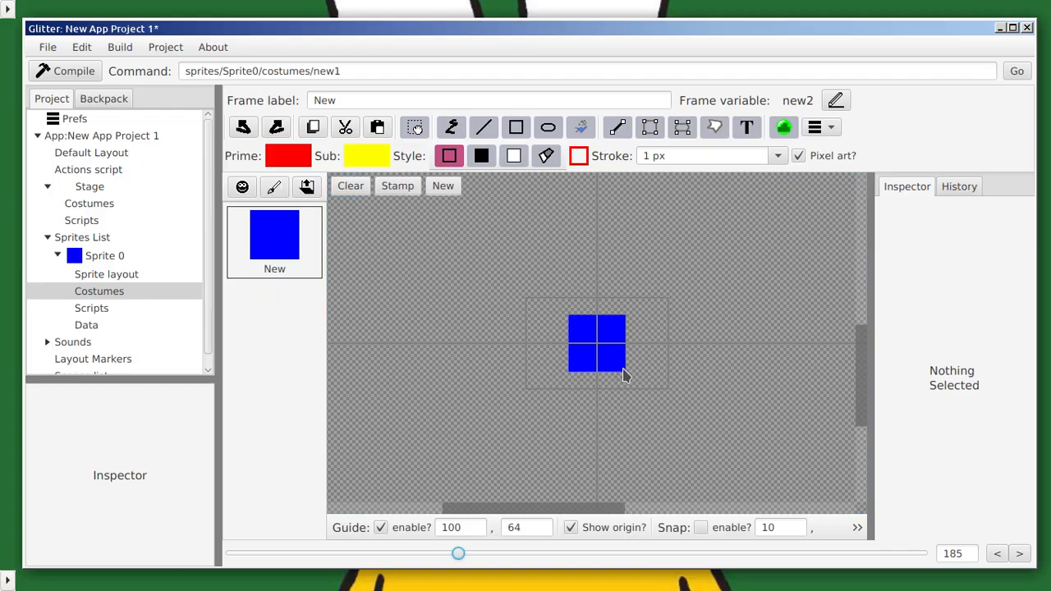
pyautogui.scroll(3, 612, 355)
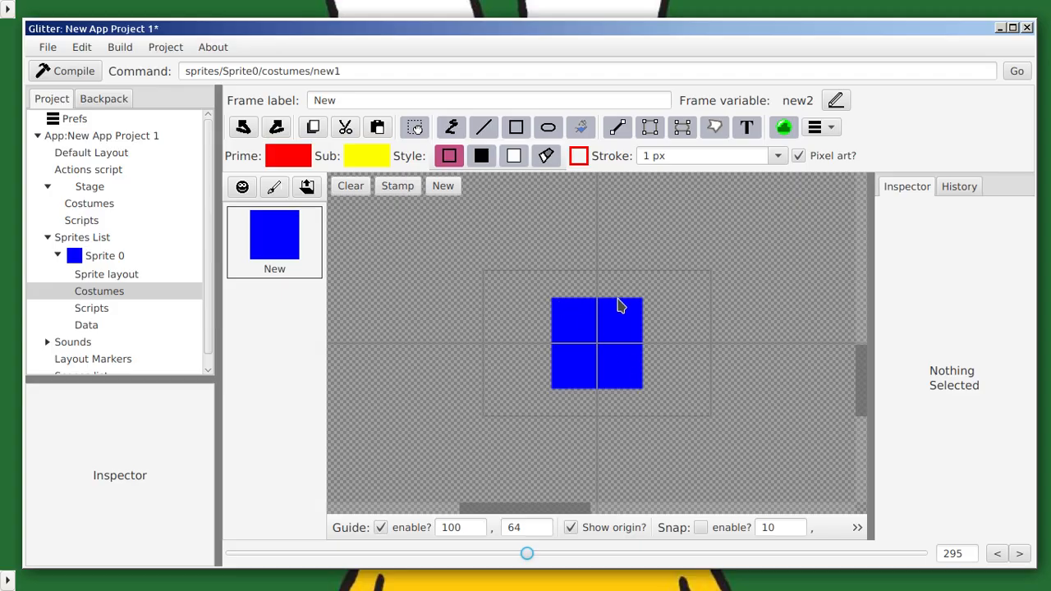
pyautogui.scroll(2, 638, 310)
pyautogui.scroll(2, 638, 318)
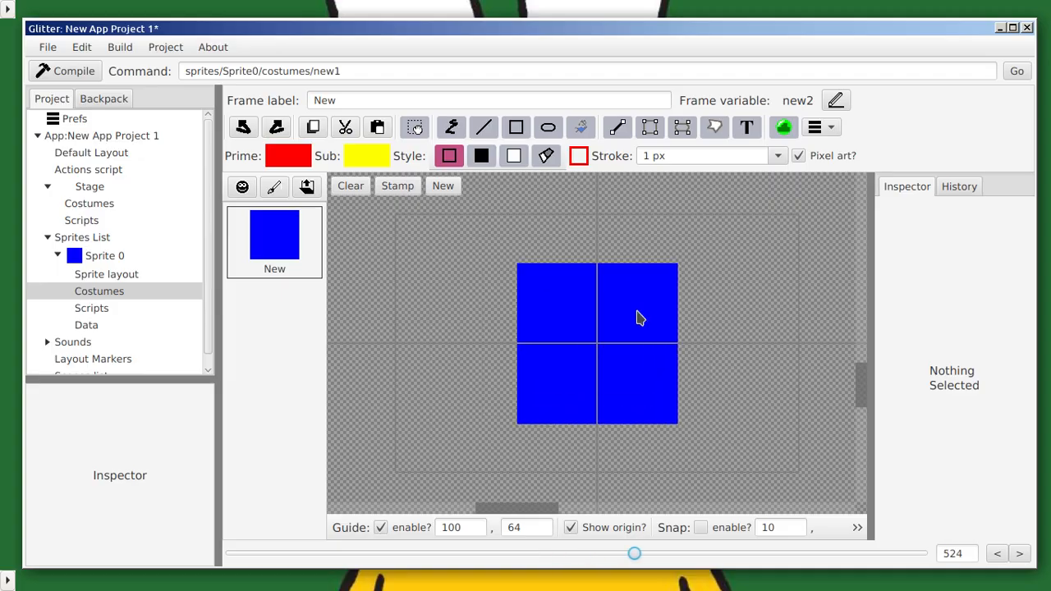
pyautogui.scroll(1, 619, 271)
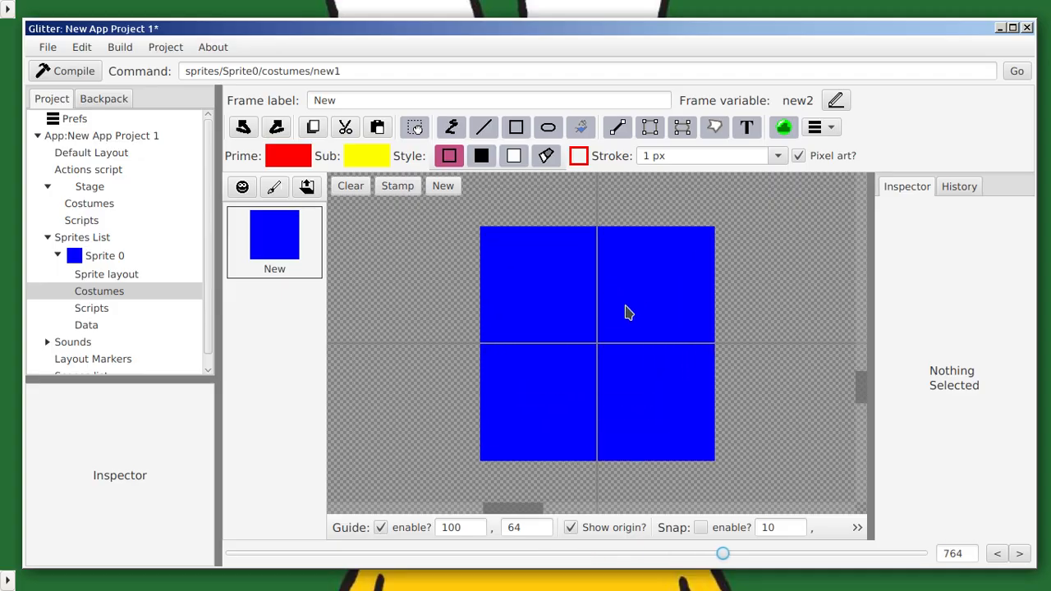
pyautogui.scroll(1, 622, 378)
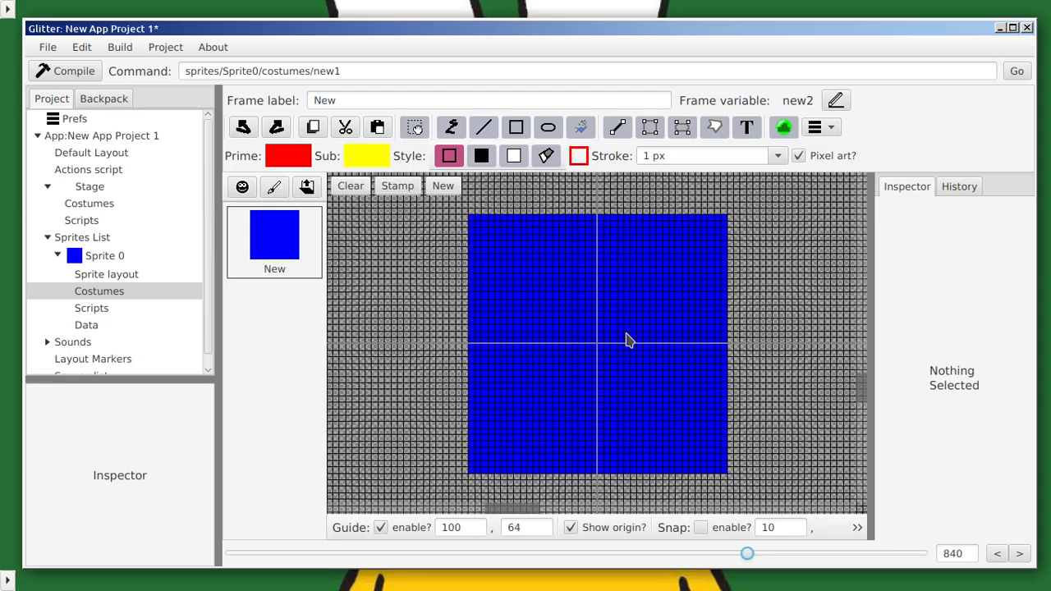
pyautogui.scroll(2, 492, 234)
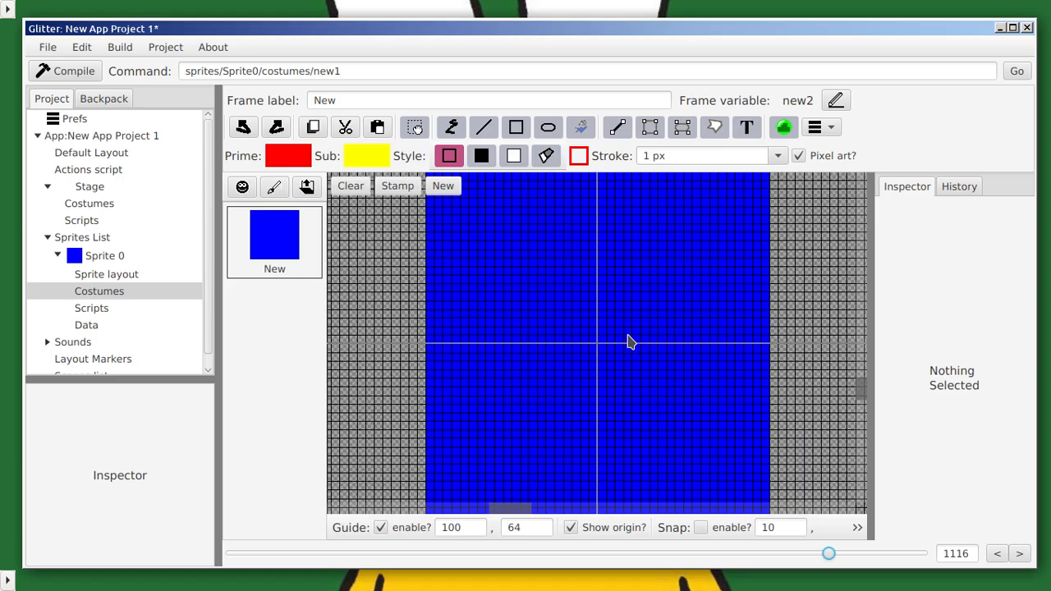
pyautogui.scroll(2, 637, 333)
pyautogui.scroll(-3, 635, 332)
pyautogui.scroll(4, 637, 333)
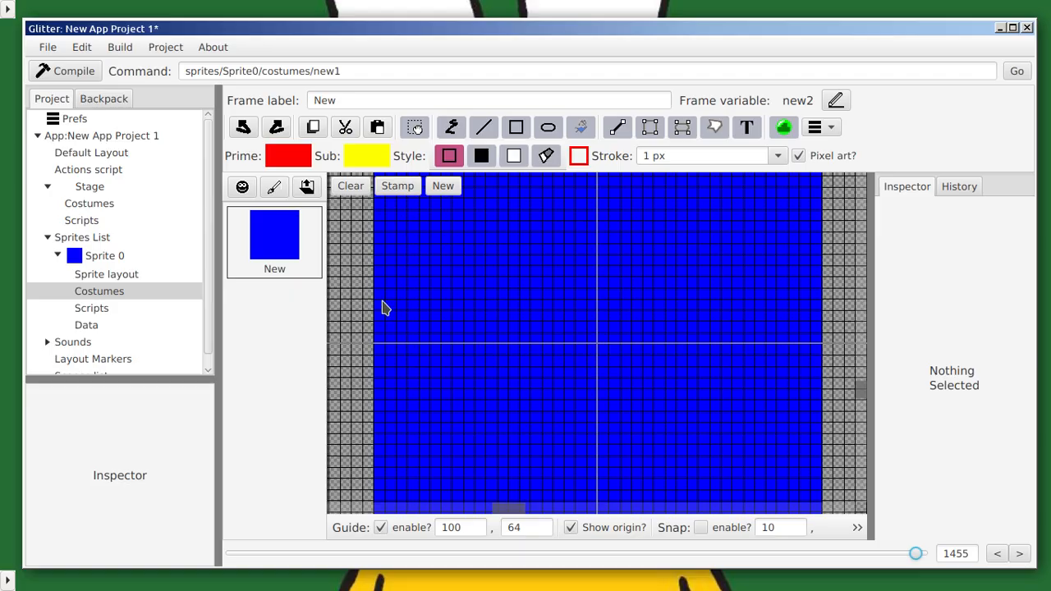
# Step: Scribble a freehand red 1 px stroke beside the blue square and onto its upper edge with the Quick scribble tool
pyautogui.scroll(1, 383, 303)
pyautogui.moveTo(400, 291); pyautogui.dragTo(463, 419)
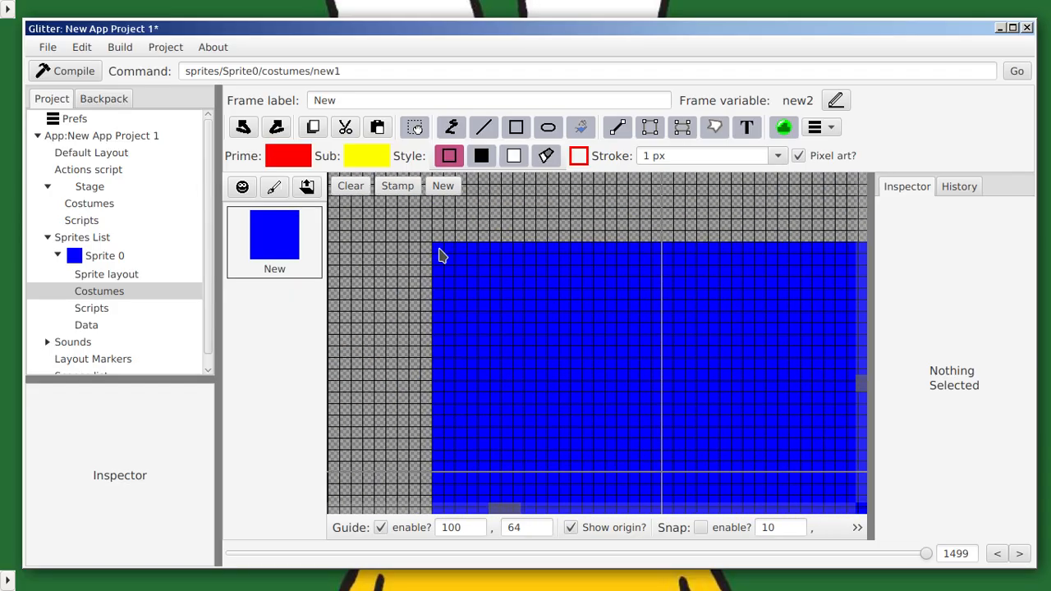
pyautogui.scroll(-2, 698, 382)
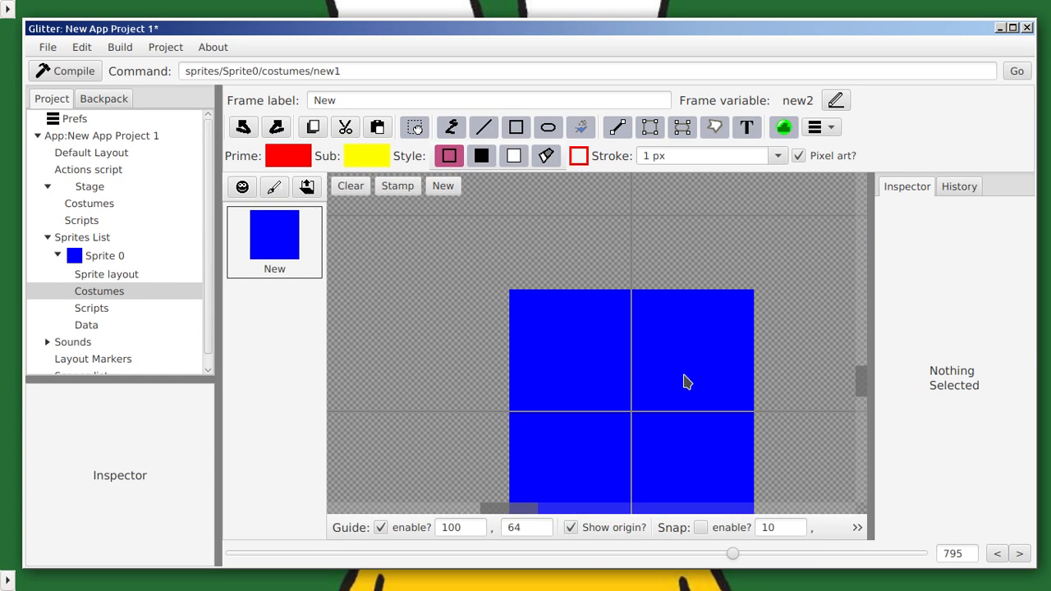
pyautogui.scroll(-2, 686, 381)
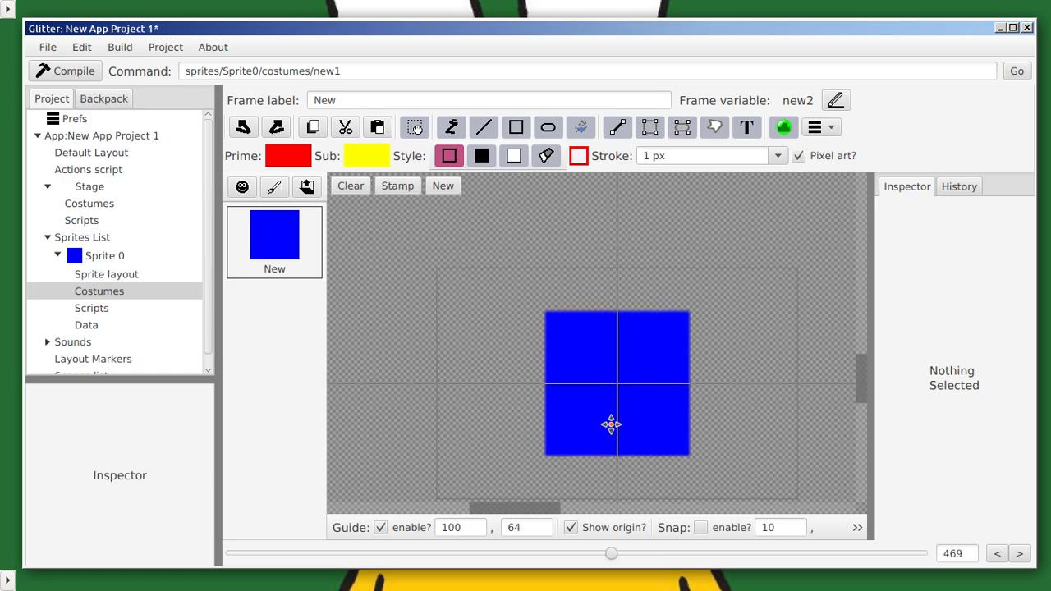
pyautogui.moveTo(611, 425); pyautogui.dragTo(629, 369)
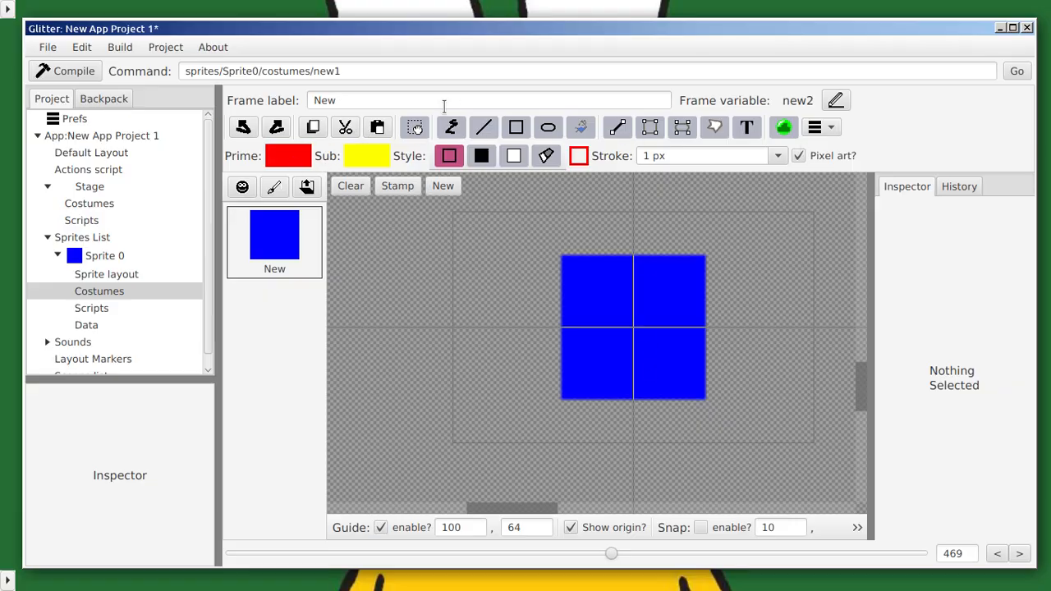
pyautogui.click(456, 130)
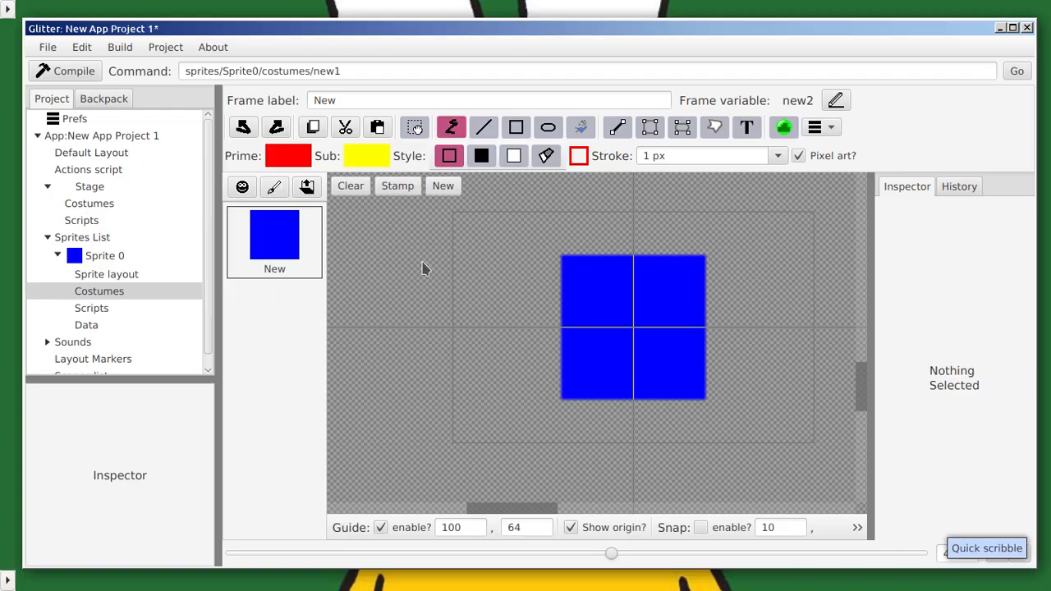
pyautogui.moveTo(418, 258); pyautogui.dragTo(558, 335)
pyautogui.moveTo(458, 322)
pyautogui.mouseDown()
pyautogui.moveTo(335, 342)
pyautogui.moveTo(493, 399)
pyautogui.moveTo(532, 325)
pyautogui.moveTo(513, 276)
pyautogui.moveTo(592, 268)
pyautogui.mouseUp()
# Step: Add a small freehand red curl inside the existing scribble, working at individual pixel level
pyautogui.scroll(3, 450, 291)
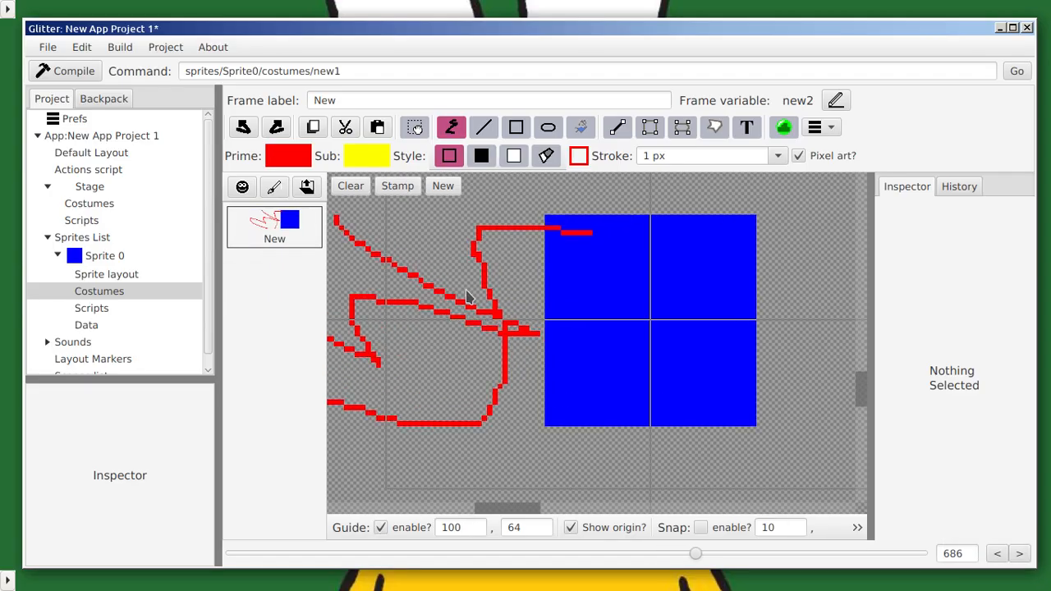
pyautogui.scroll(4, 477, 287)
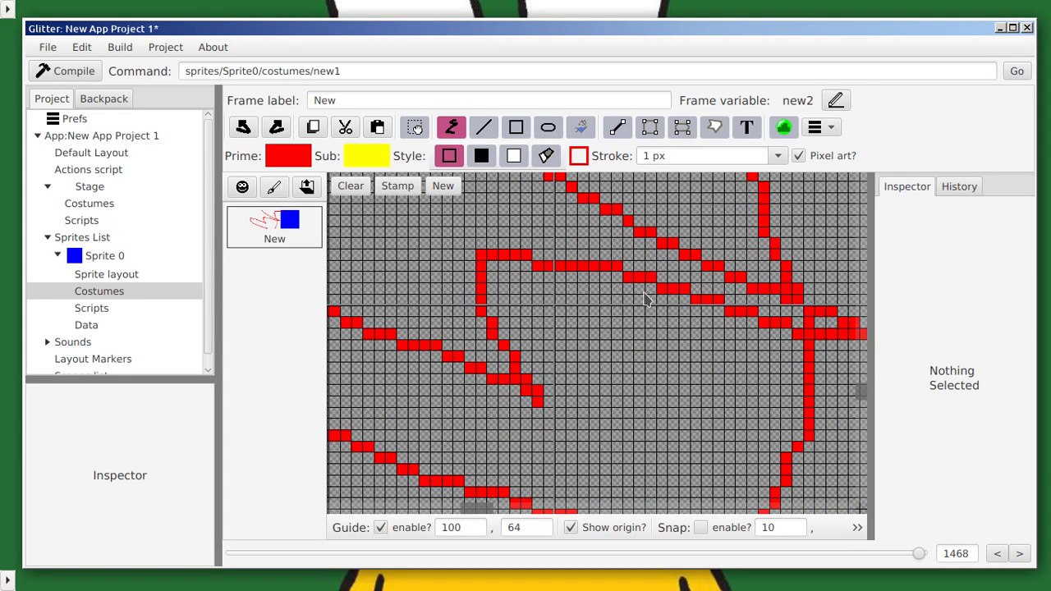
pyautogui.moveTo(594, 275)
pyautogui.mouseDown()
pyautogui.moveTo(634, 416)
pyautogui.moveTo(718, 405)
pyautogui.moveTo(669, 327)
pyautogui.mouseUp()
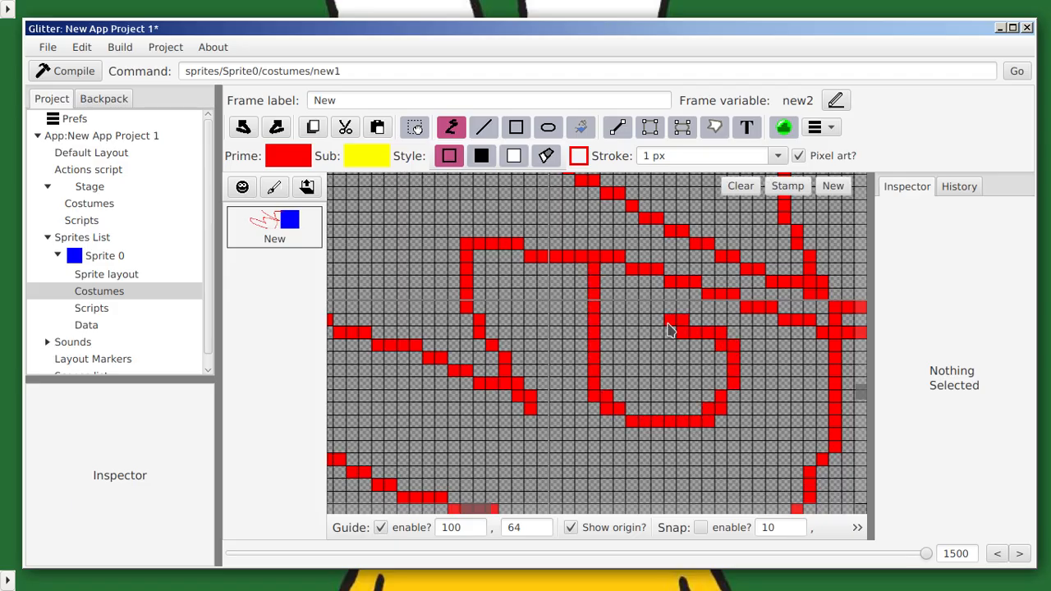
# Step: Draw a straight, slightly sloping 1 px red line above the scribble and the blue square with the Quick line tool
pyautogui.click(485, 127)
pyautogui.scroll(-10, 441, 230)
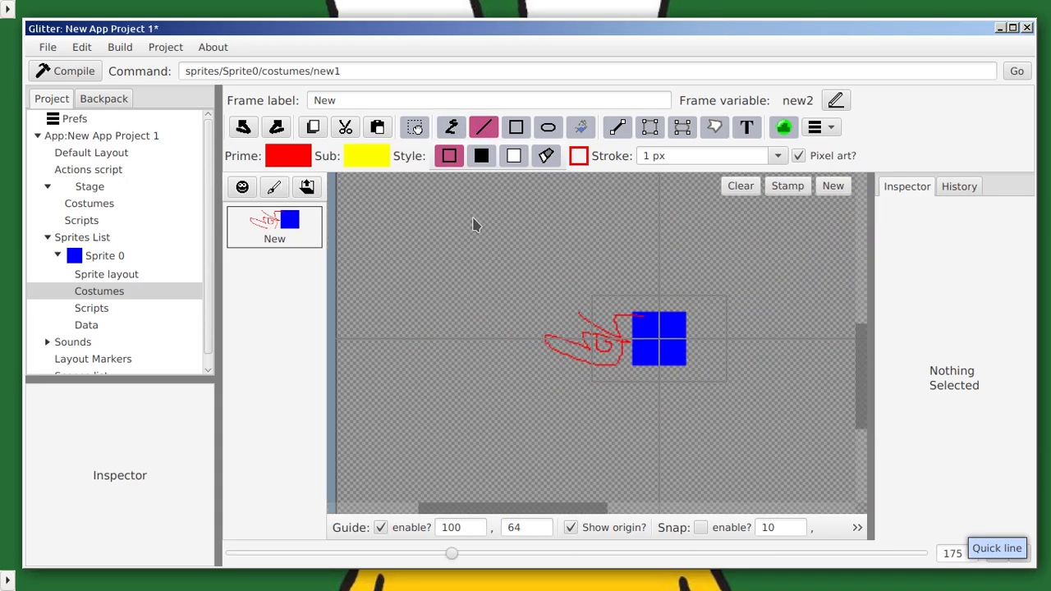
pyautogui.moveTo(474, 263)
pyautogui.mouseDown()
pyautogui.moveTo(622, 317)
pyautogui.moveTo(690, 295)
pyautogui.mouseUp()
pyautogui.scroll(-3, 692, 241)
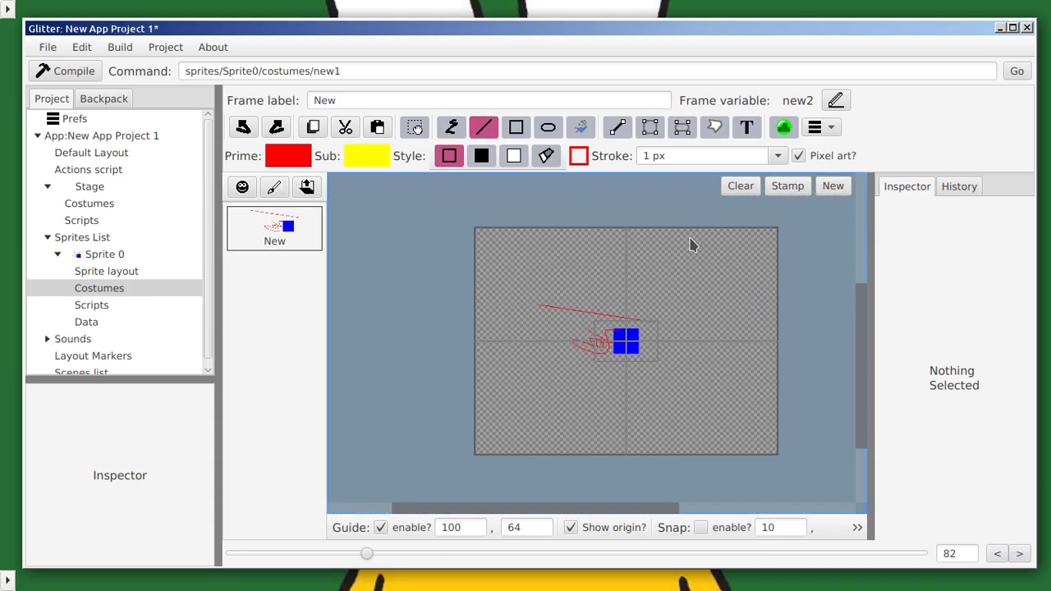
# Step: Set the stroke to 5 px, draw two long crossing red diagonals over the canvas, and inspect their pixel edges
pyautogui.click(780, 156)
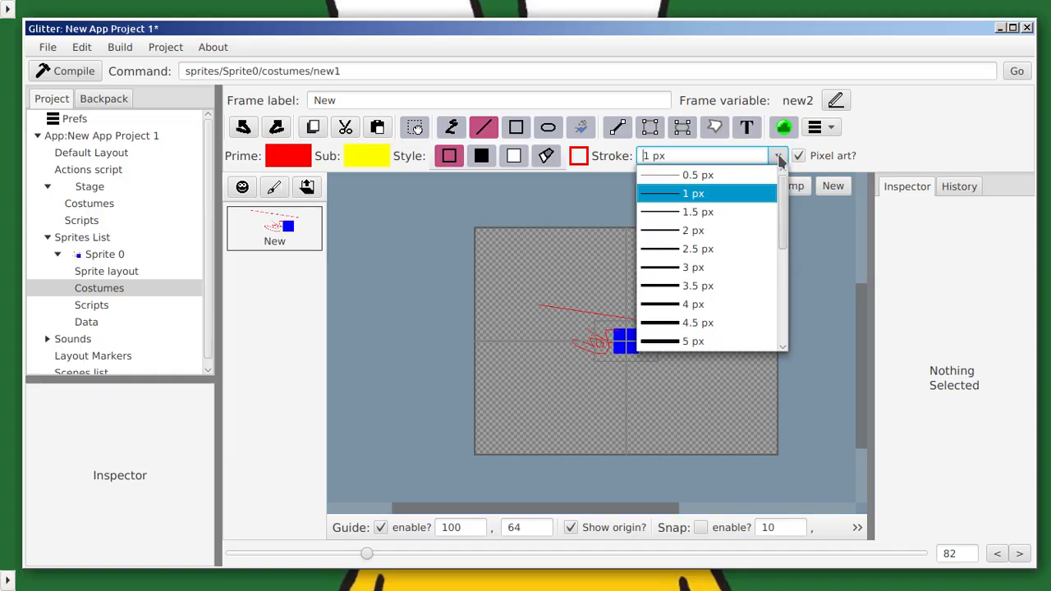
pyautogui.click(681, 341)
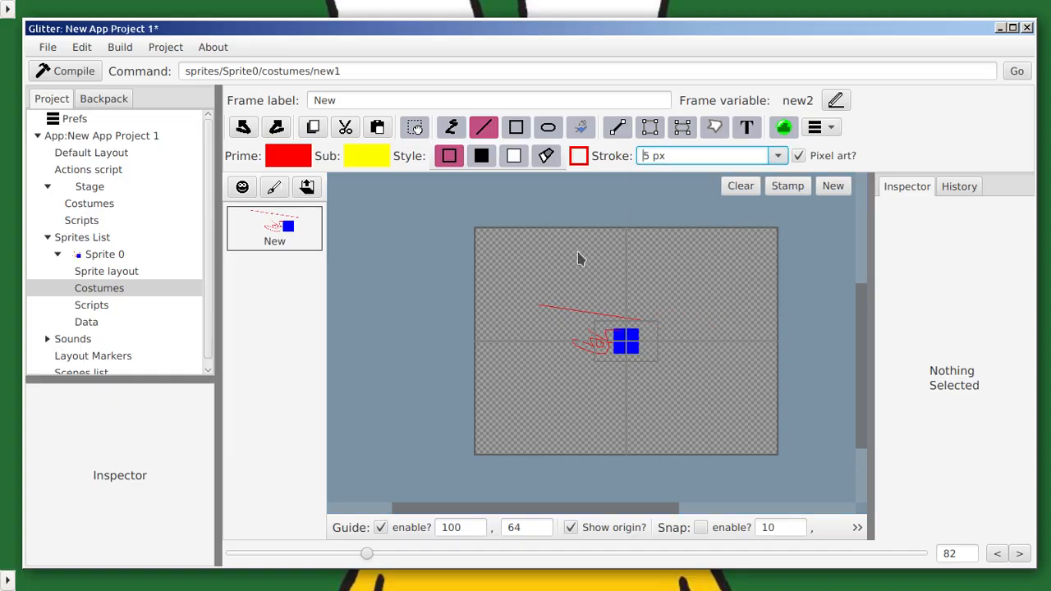
pyautogui.moveTo(579, 249); pyautogui.dragTo(718, 424)
pyautogui.moveTo(714, 285)
pyautogui.mouseDown()
pyautogui.moveTo(551, 427)
pyautogui.moveTo(555, 410)
pyautogui.mouseUp()
pyautogui.scroll(10, 711, 292)
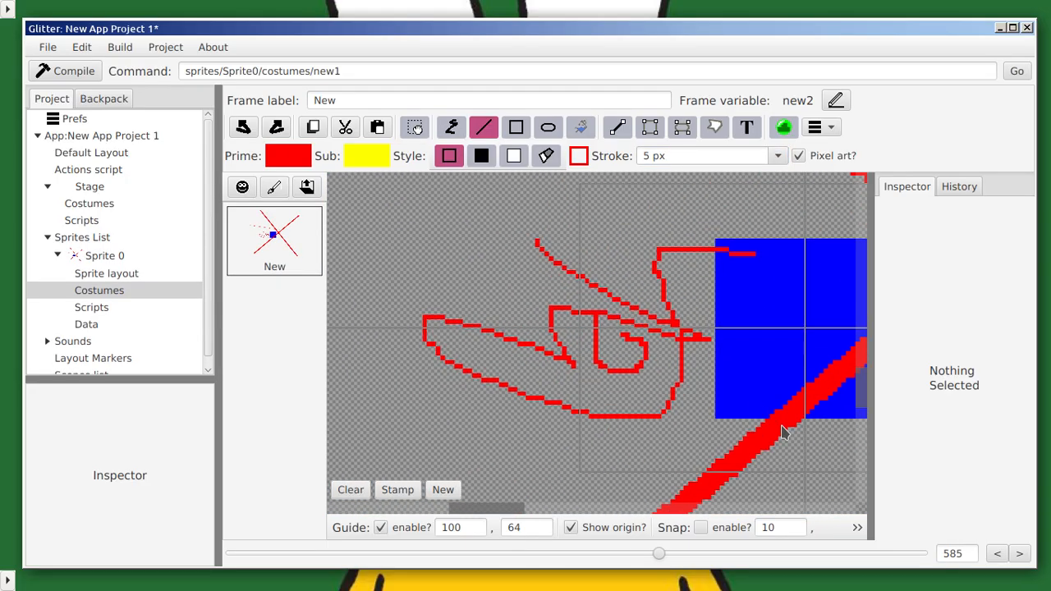
pyautogui.scroll(3, 602, 322)
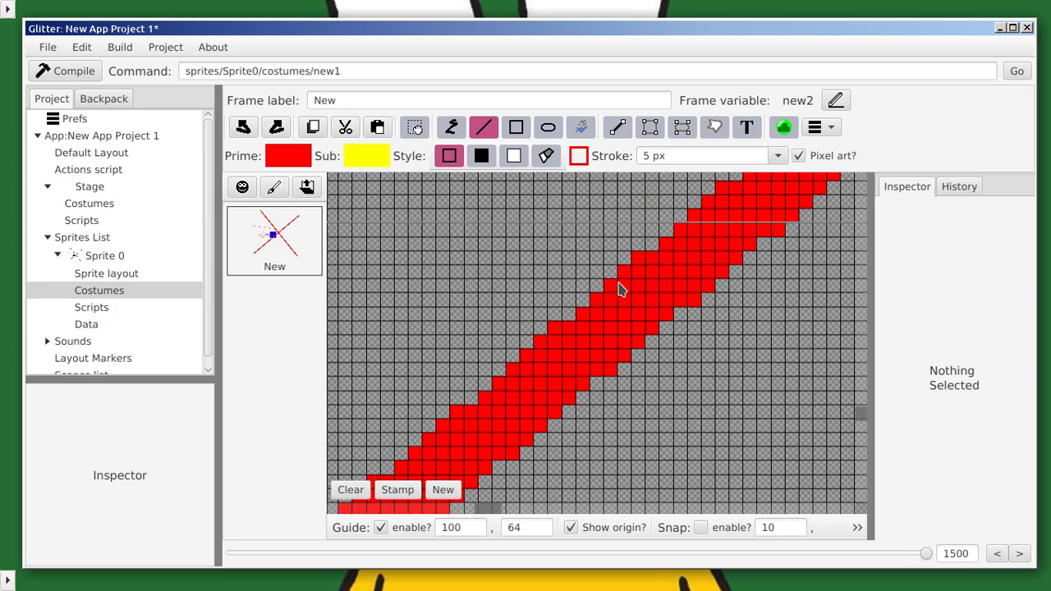
# Step: Turn off pixel art, draw a 5 px red line sloping below the blue square, and inspect its edges up close
pyautogui.click(821, 160)
pyautogui.scroll(-8, 723, 255)
pyautogui.moveTo(411, 308)
pyautogui.mouseDown()
pyautogui.moveTo(521, 378)
pyautogui.moveTo(737, 450)
pyautogui.mouseUp()
pyautogui.scroll(8, 579, 402)
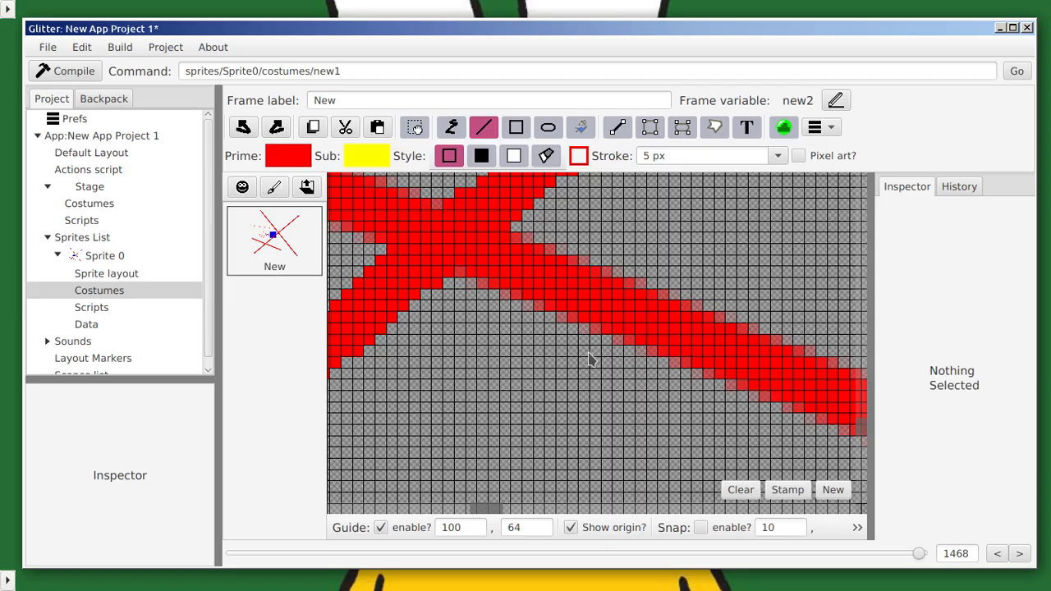
# Step: Examine the lines drawn around the blue square, from the whole canvas down to the individual pixels of the pixel-art strokes
pyautogui.scroll(-8, 681, 319)
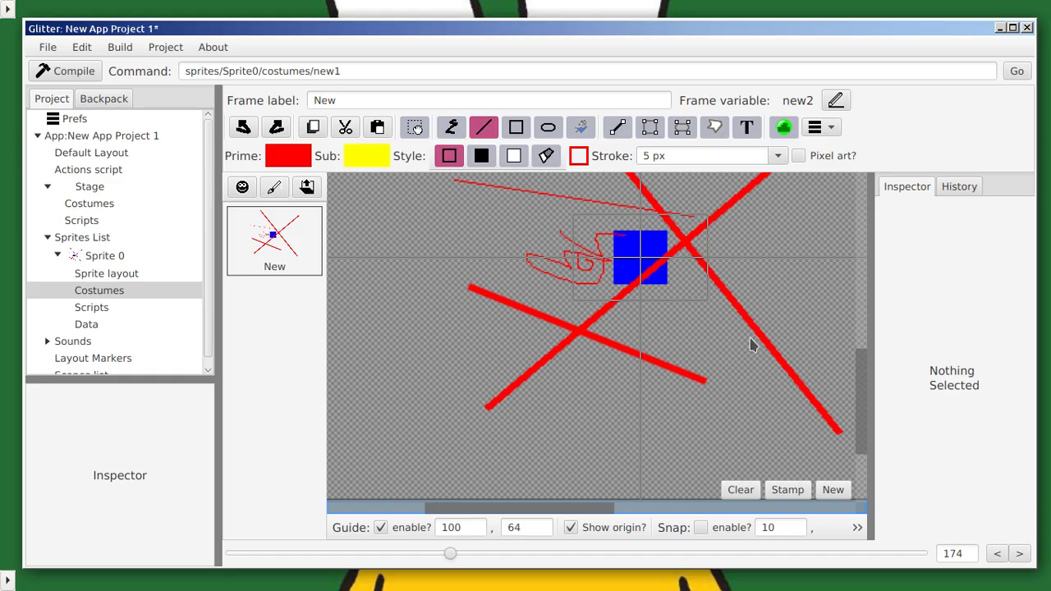
pyautogui.scroll(-1, 605, 265)
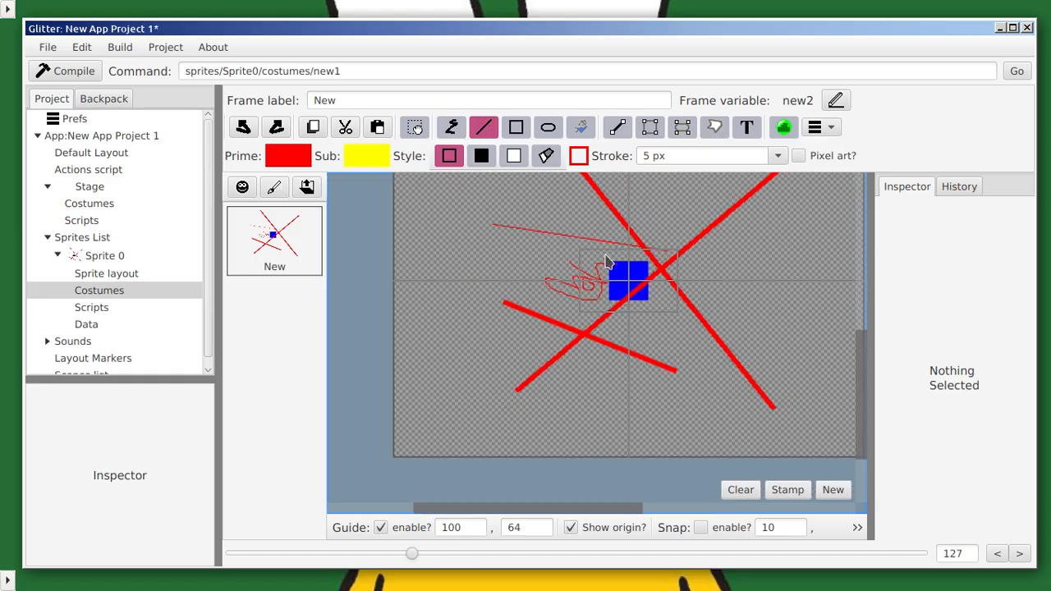
pyautogui.scroll(-1, 622, 286)
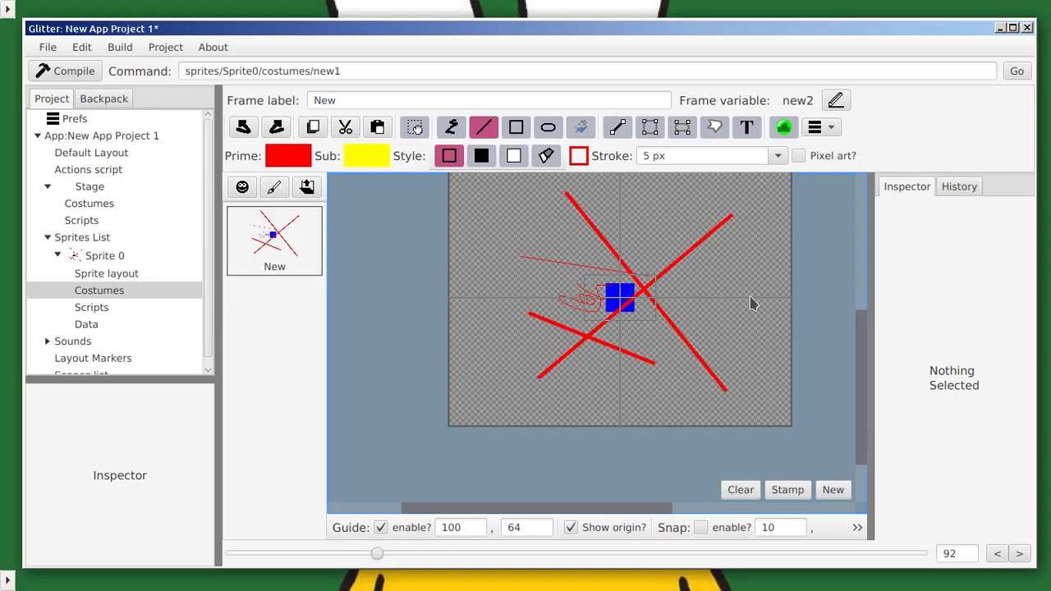
pyautogui.scroll(3, 654, 329)
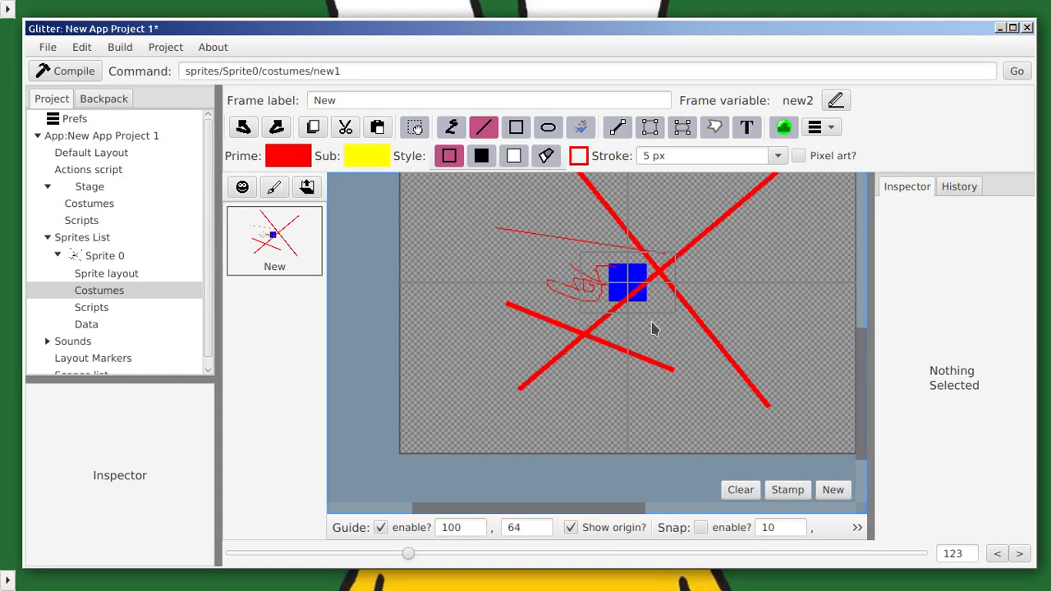
pyautogui.moveTo(603, 294); pyautogui.dragTo(532, 463)
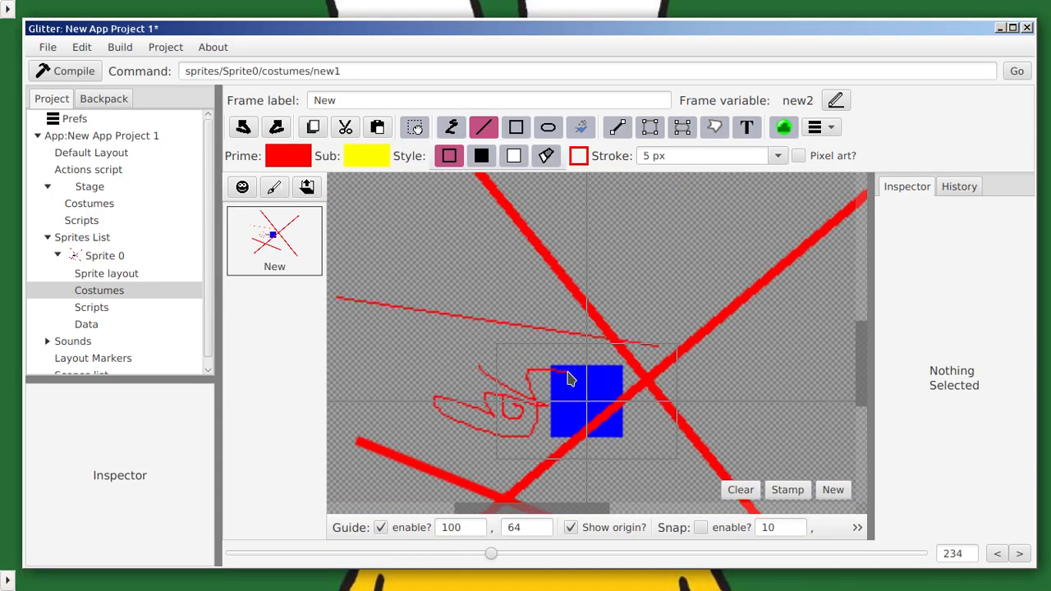
pyautogui.scroll(1, 585, 356)
pyautogui.scroll(2, 584, 361)
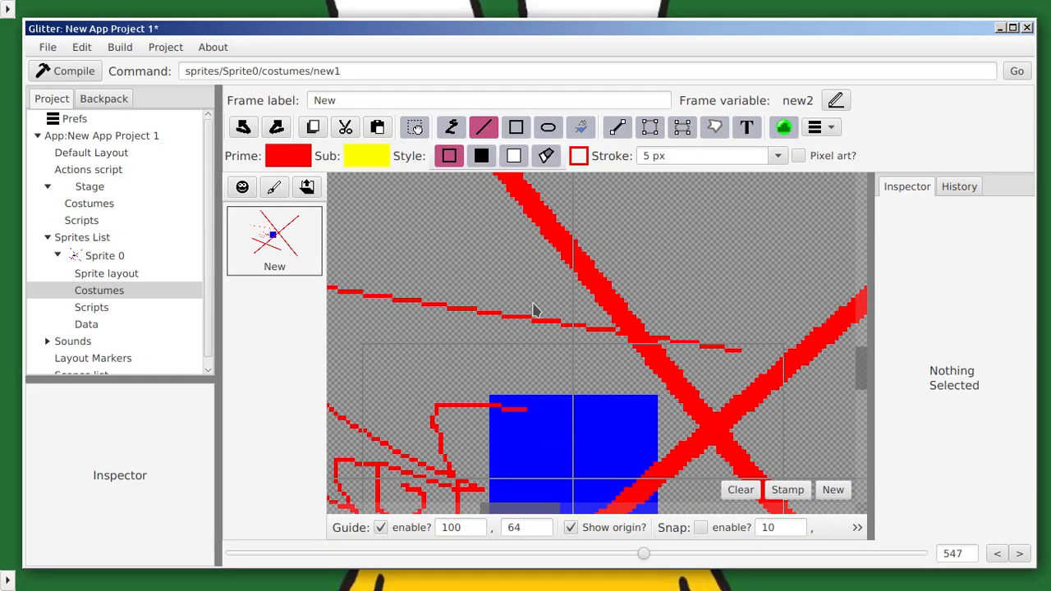
pyautogui.scroll(4, 542, 305)
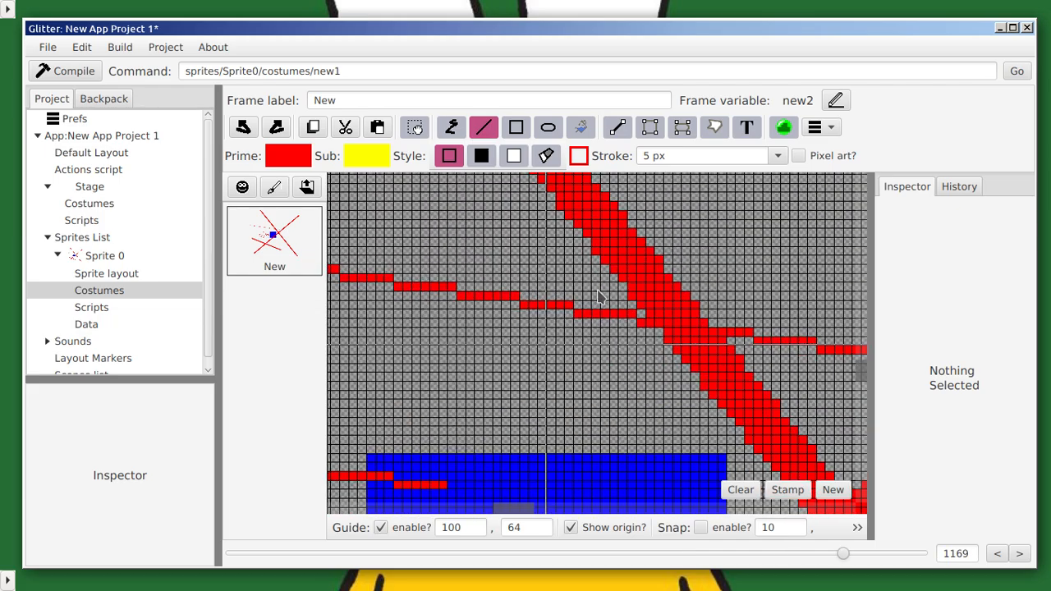
pyautogui.scroll(1, 554, 308)
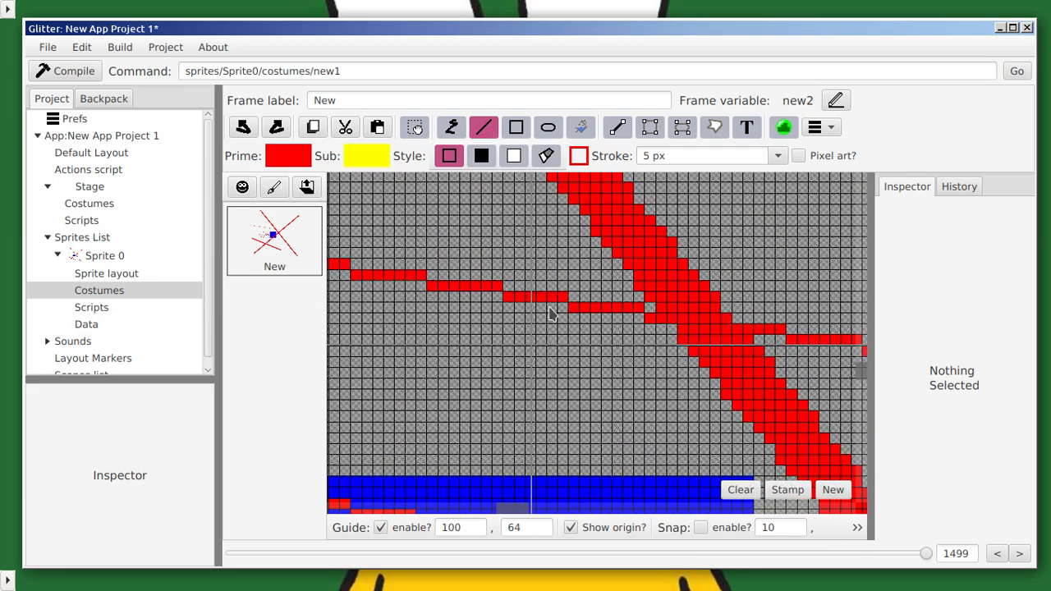
pyautogui.scroll(-10, 703, 313)
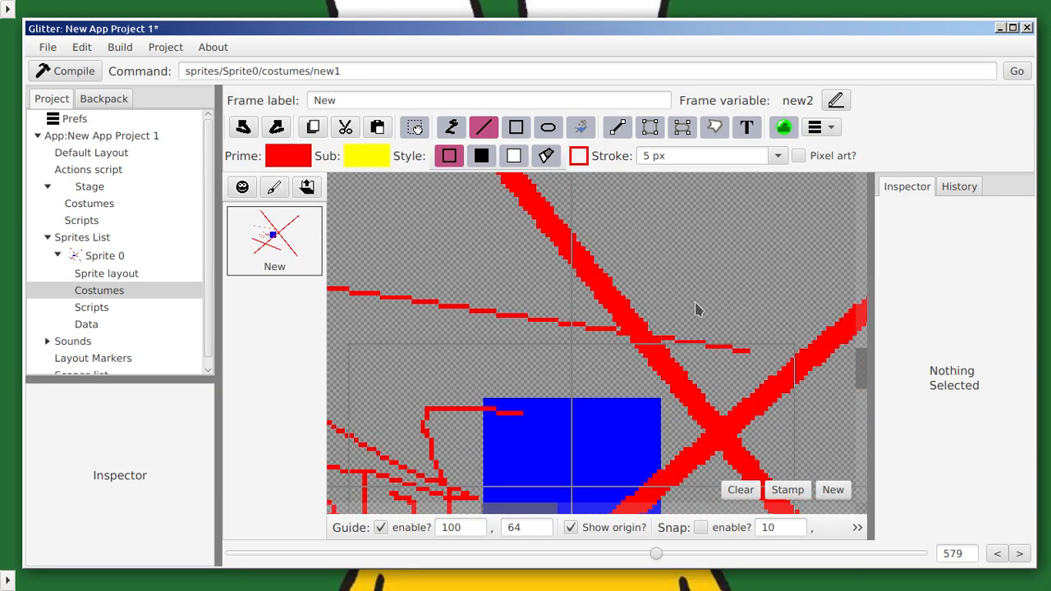
pyautogui.scroll(-1, 554, 306)
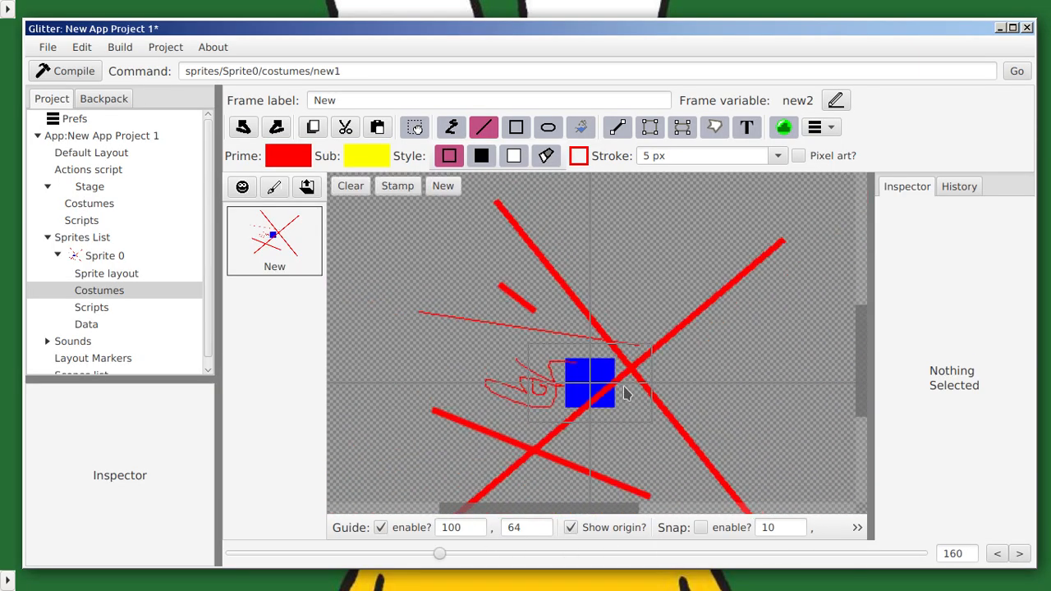
# Step: Draw another 5 px red line without pixel art above the blue square, crossing the long diagonal
pyautogui.moveTo(498, 286); pyautogui.dragTo(657, 252)
pyautogui.scroll(1, 530, 307)
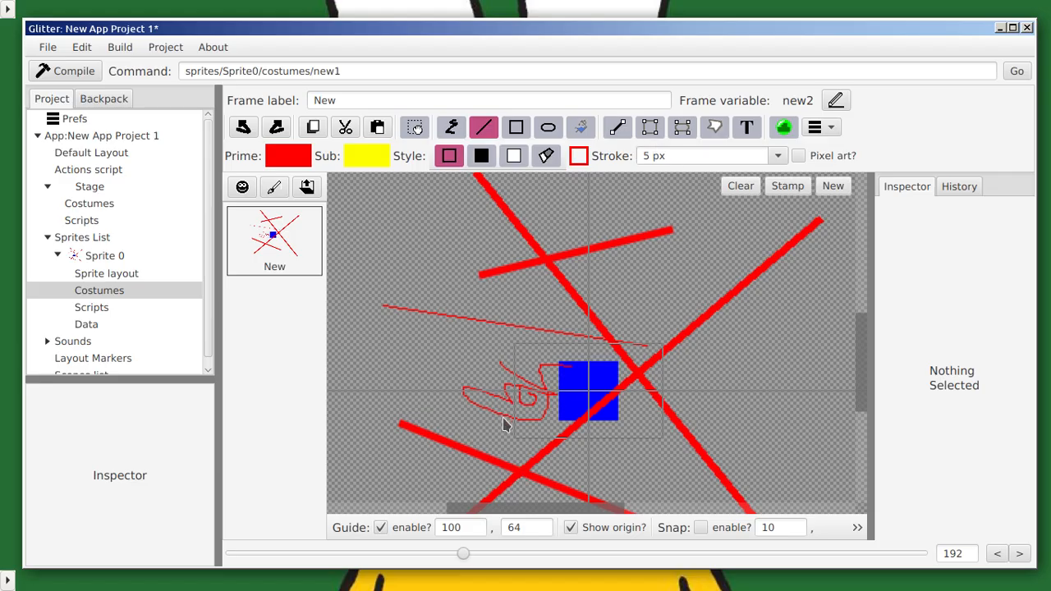
pyautogui.scroll(-4, 504, 425)
pyautogui.scroll(3, 531, 296)
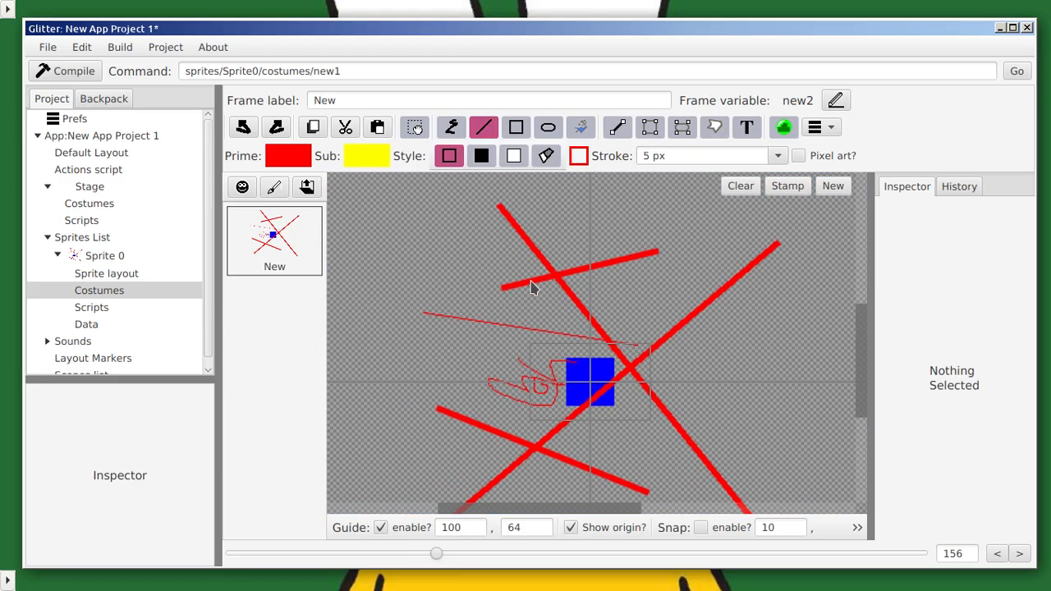
# Step: Draw a wide outlined red rectangle around the blue square, then a solid red rectangle over it
pyautogui.click(516, 127)
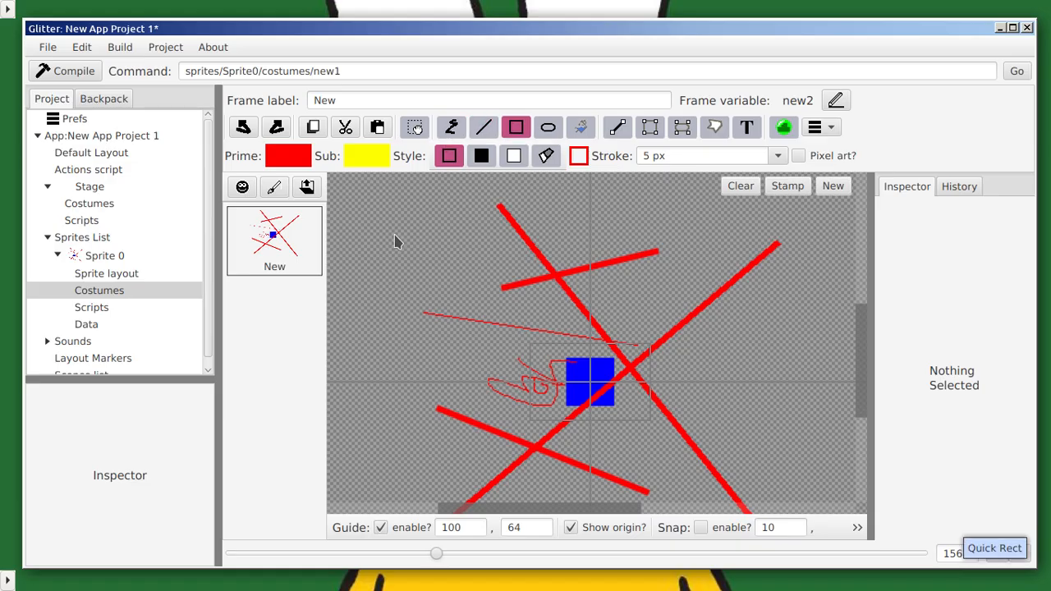
pyautogui.moveTo(394, 232); pyautogui.dragTo(774, 405)
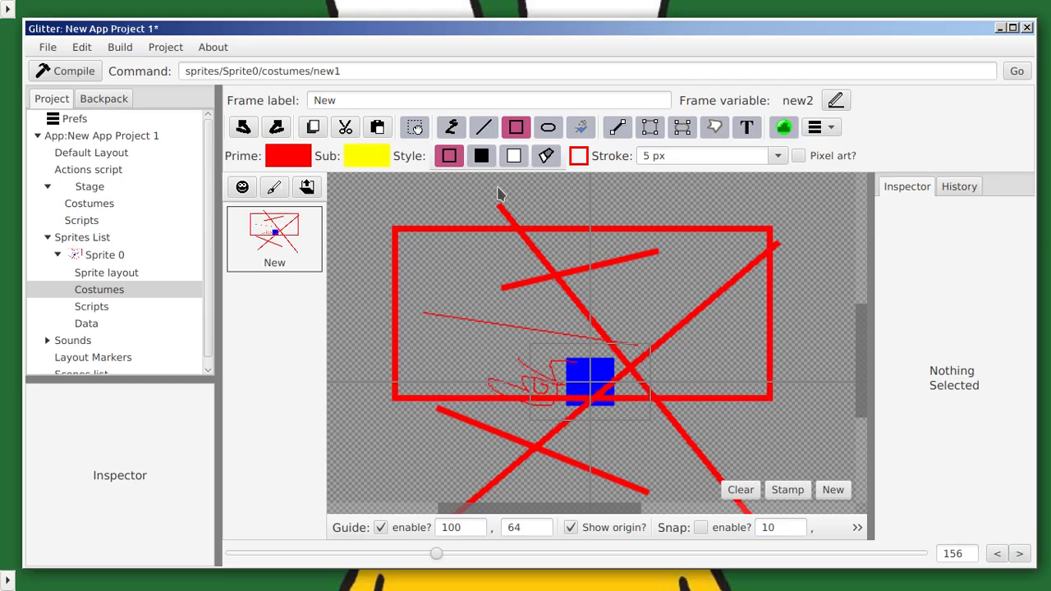
pyautogui.click(481, 156)
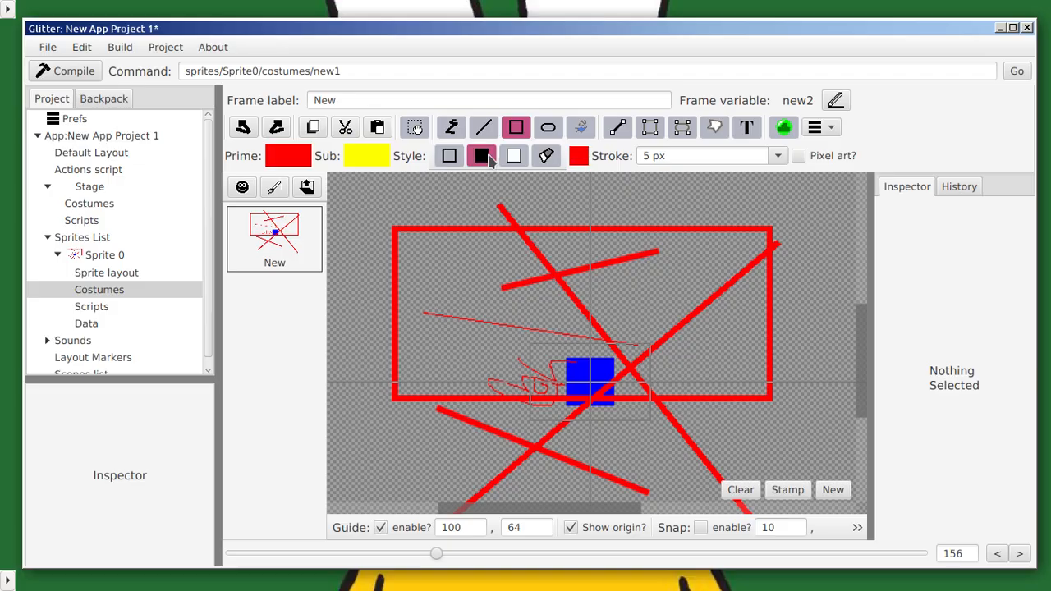
pyautogui.moveTo(420, 202); pyautogui.dragTo(713, 450)
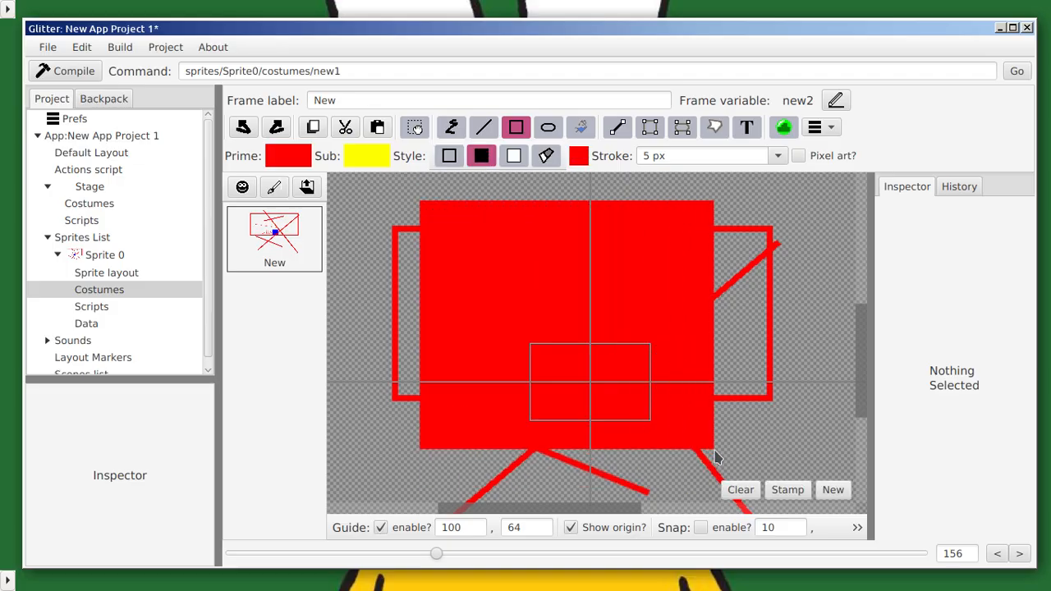
# Step: Draw a yellow-filled rectangle with a red 5 px outline over the solid one, and erase a rectangular area from it
pyautogui.click(514, 156)
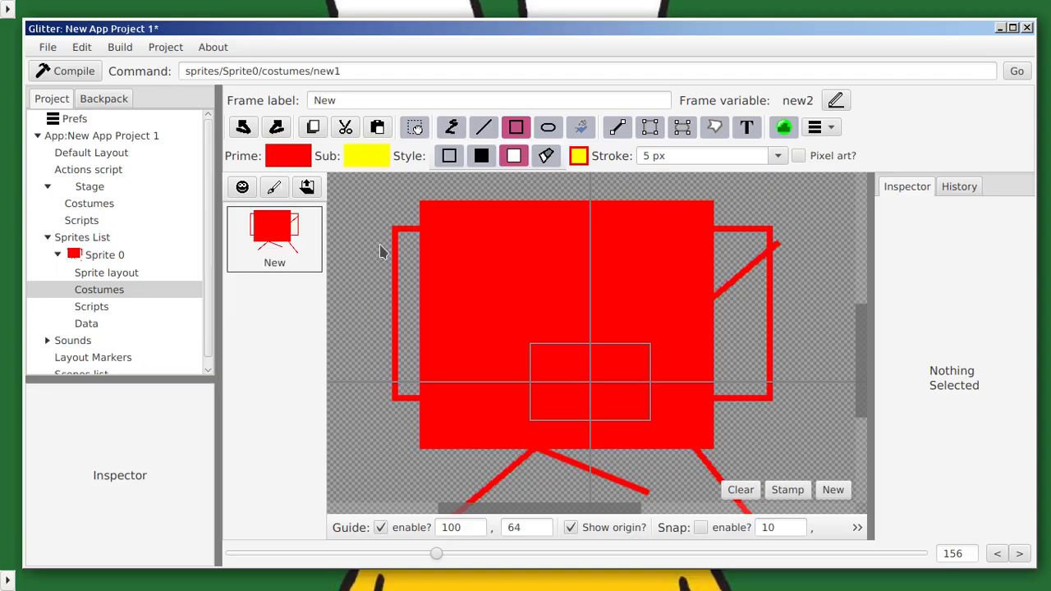
pyautogui.moveTo(379, 221); pyautogui.dragTo(763, 422)
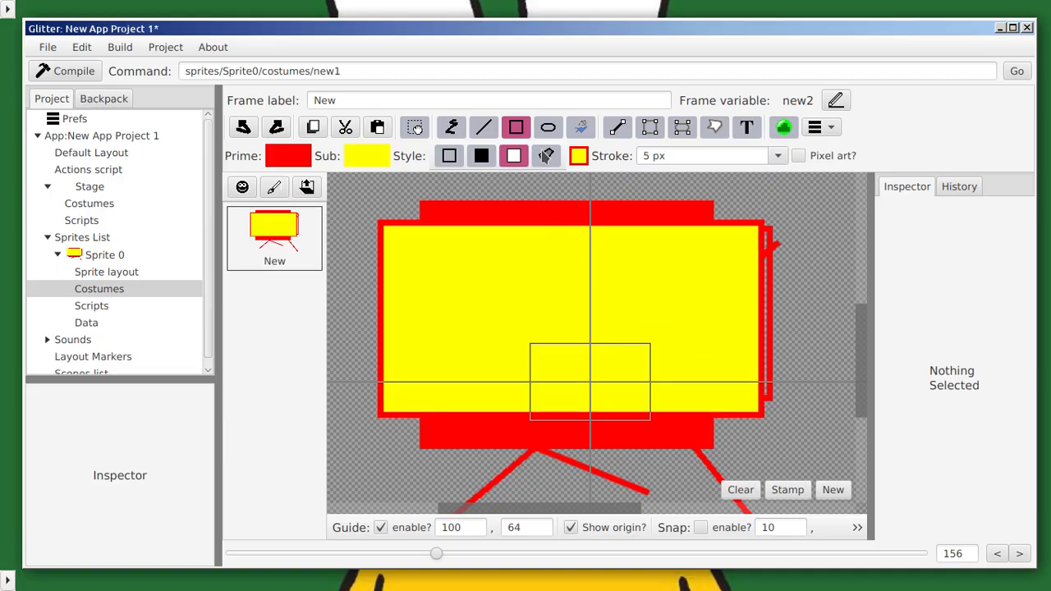
pyautogui.click(546, 156)
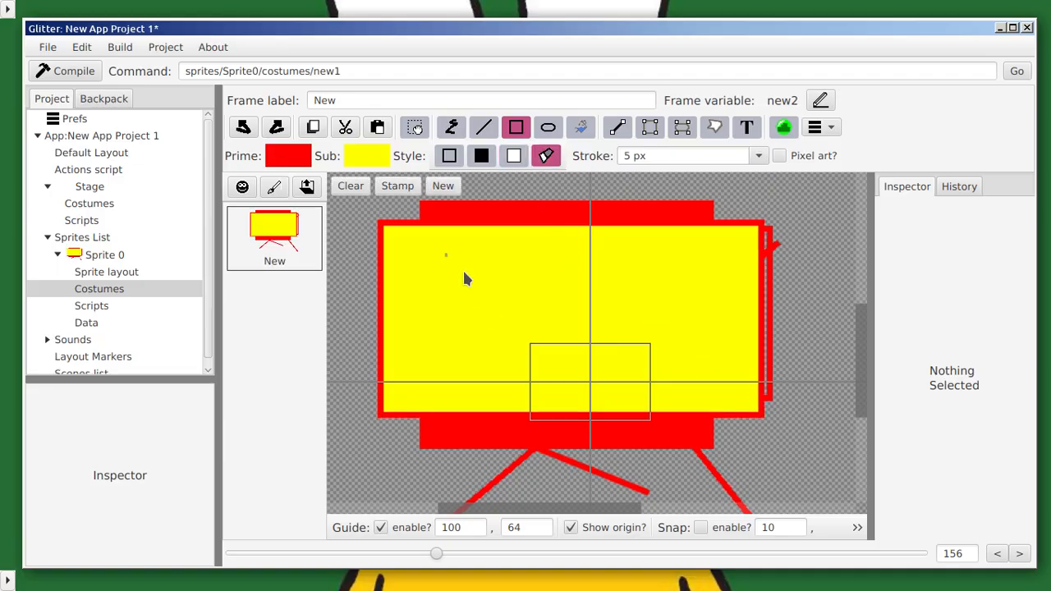
pyautogui.moveTo(445, 253)
pyautogui.mouseDown()
pyautogui.moveTo(729, 373)
pyautogui.moveTo(711, 403)
pyautogui.moveTo(731, 431)
pyautogui.moveTo(710, 400)
pyautogui.mouseUp()
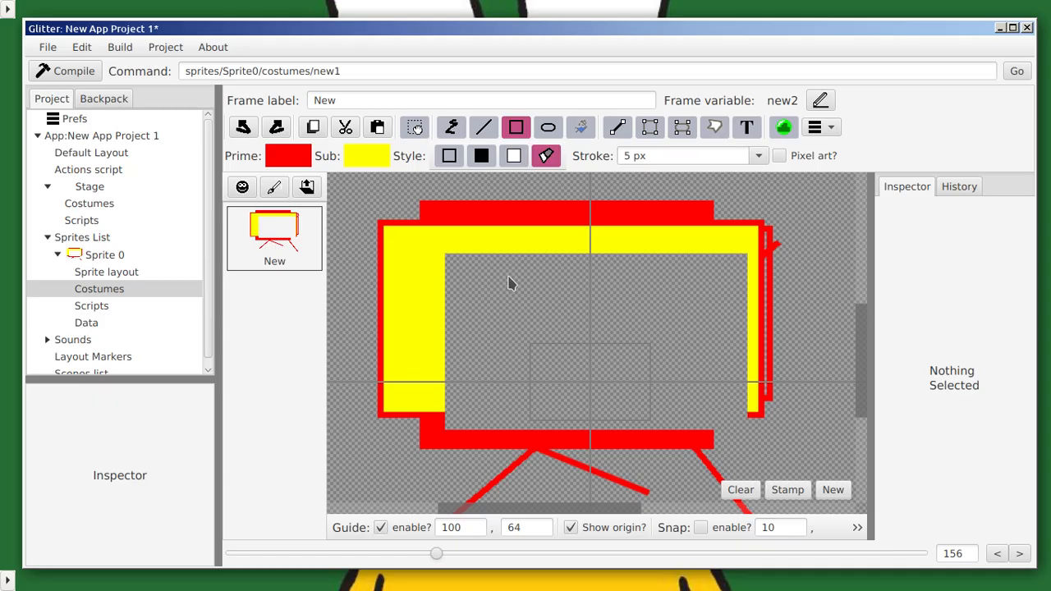
# Step: Erase an oval from the yellow rectangle's upper-left corner, then draw a wide solid red oval across the middle
pyautogui.click(548, 127)
pyautogui.moveTo(399, 200)
pyautogui.mouseDown()
pyautogui.moveTo(465, 300)
pyautogui.moveTo(517, 341)
pyautogui.moveTo(522, 312)
pyautogui.mouseUp()
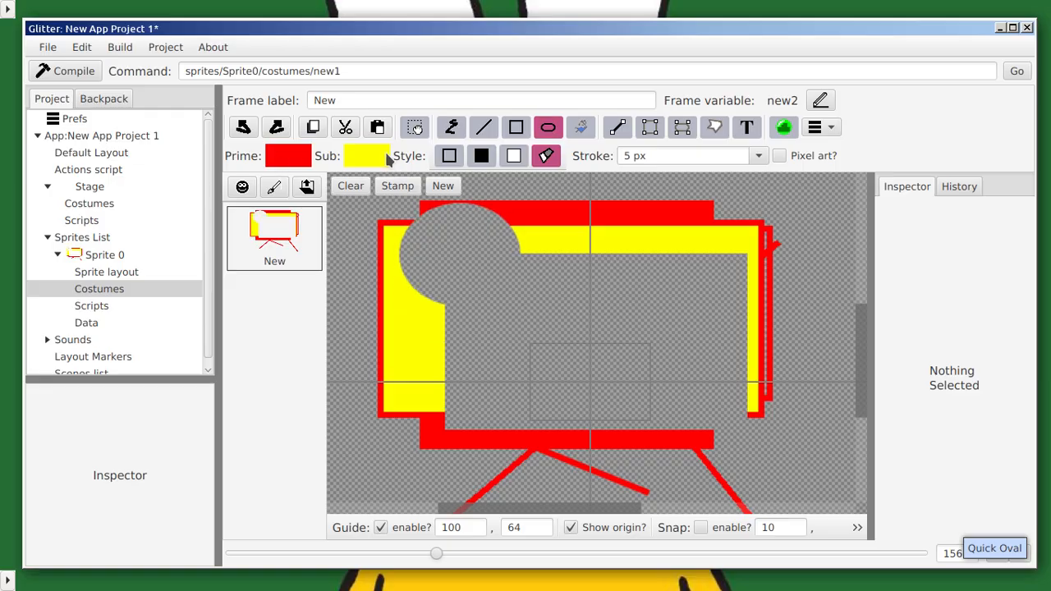
pyautogui.click(481, 155)
pyautogui.moveTo(422, 231); pyautogui.dragTo(761, 412)
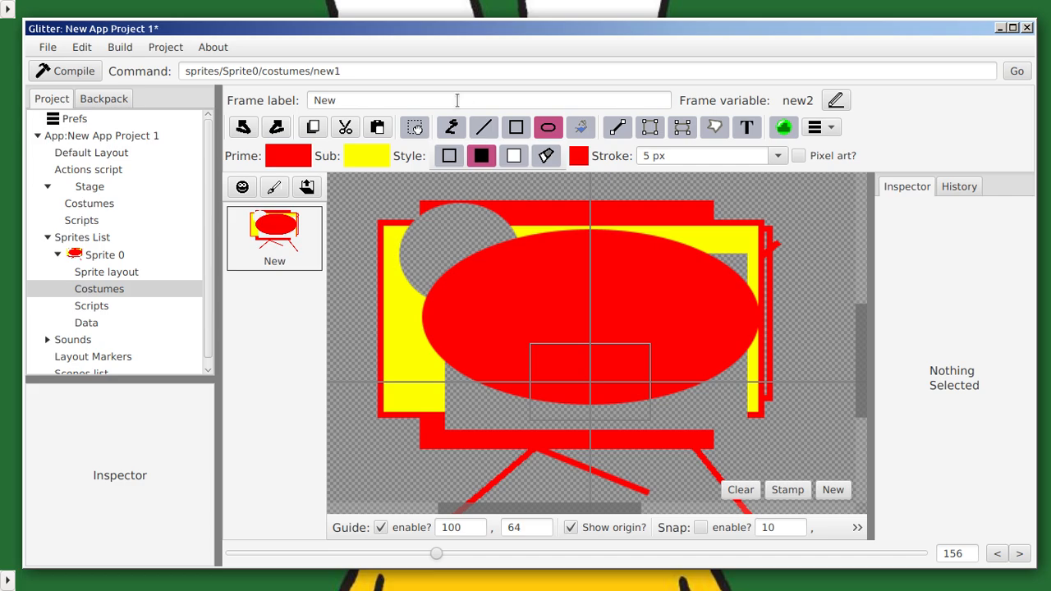
# Step: Draw a yellow-filled oval with a red outline, then set the stroke to 30 px and draw another one overlapping it
pyautogui.click(513, 157)
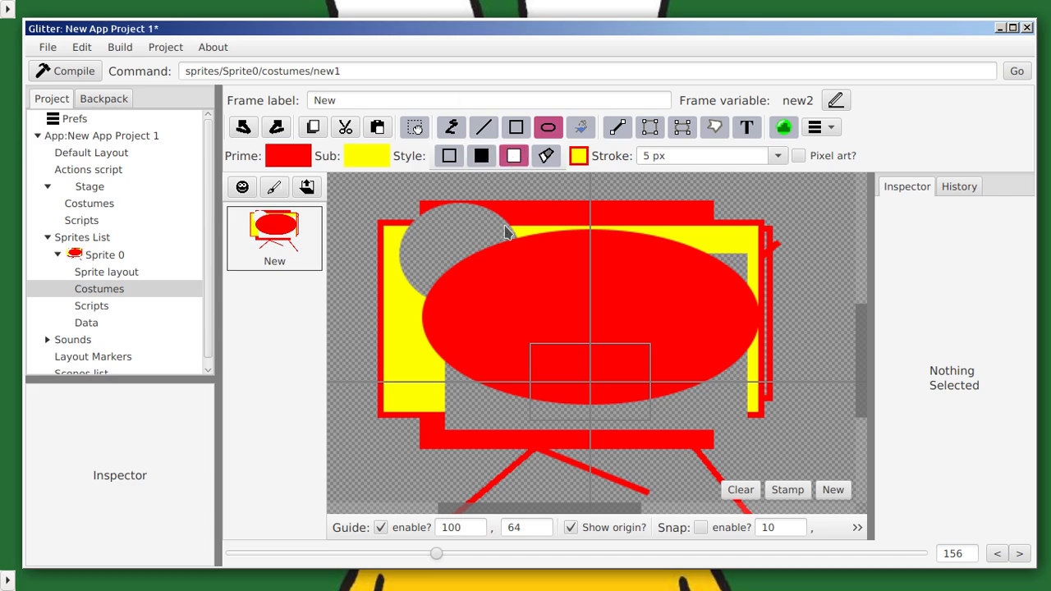
pyautogui.moveTo(505, 233)
pyautogui.mouseDown()
pyautogui.moveTo(679, 408)
pyautogui.moveTo(818, 342)
pyautogui.moveTo(805, 364)
pyautogui.moveTo(838, 395)
pyautogui.mouseUp()
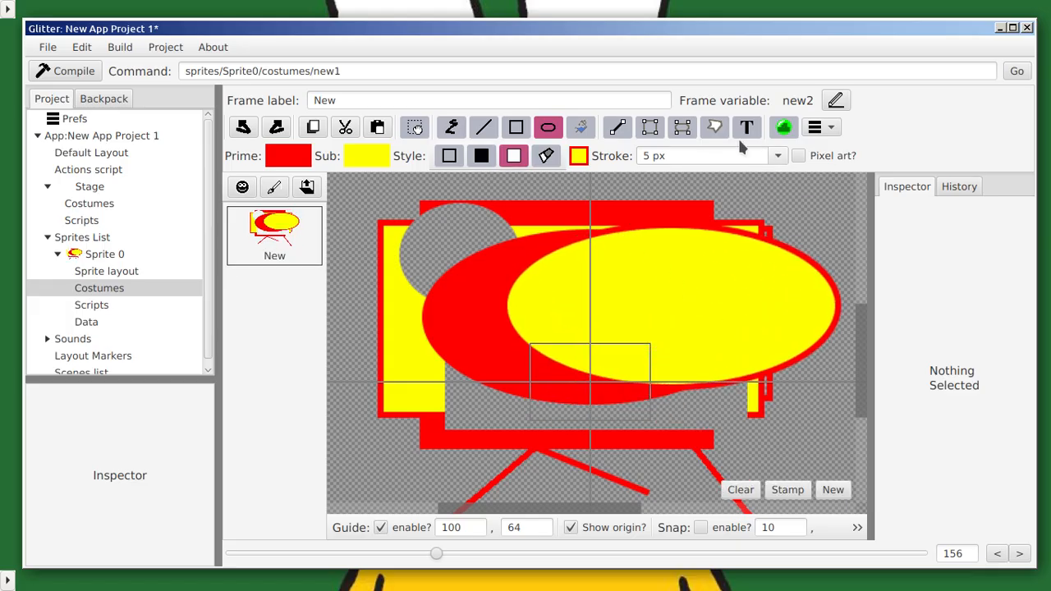
pyautogui.click(777, 155)
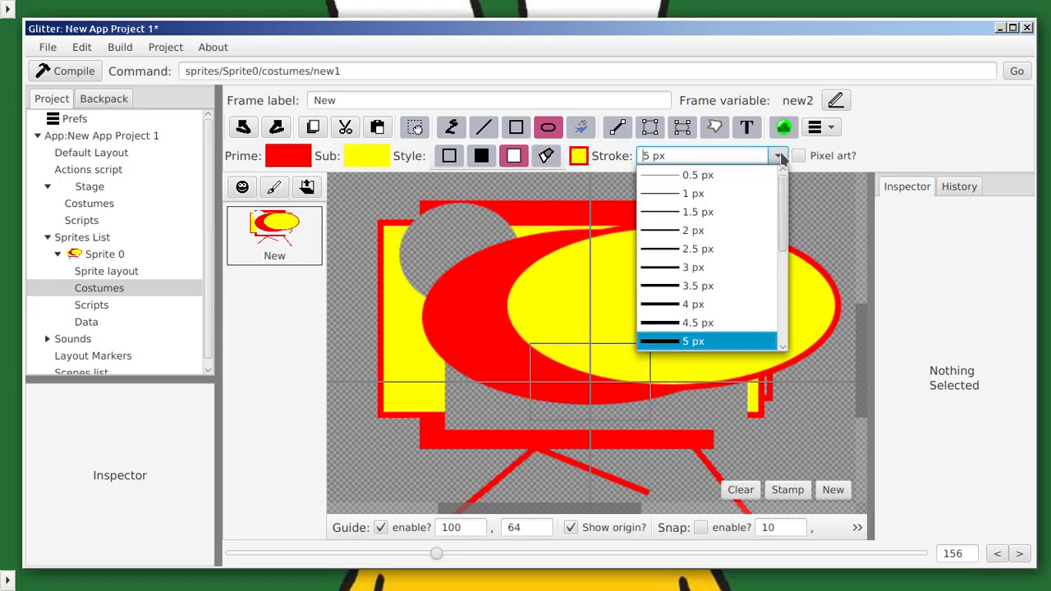
pyautogui.scroll(-5, 673, 320)
pyautogui.click(679, 329)
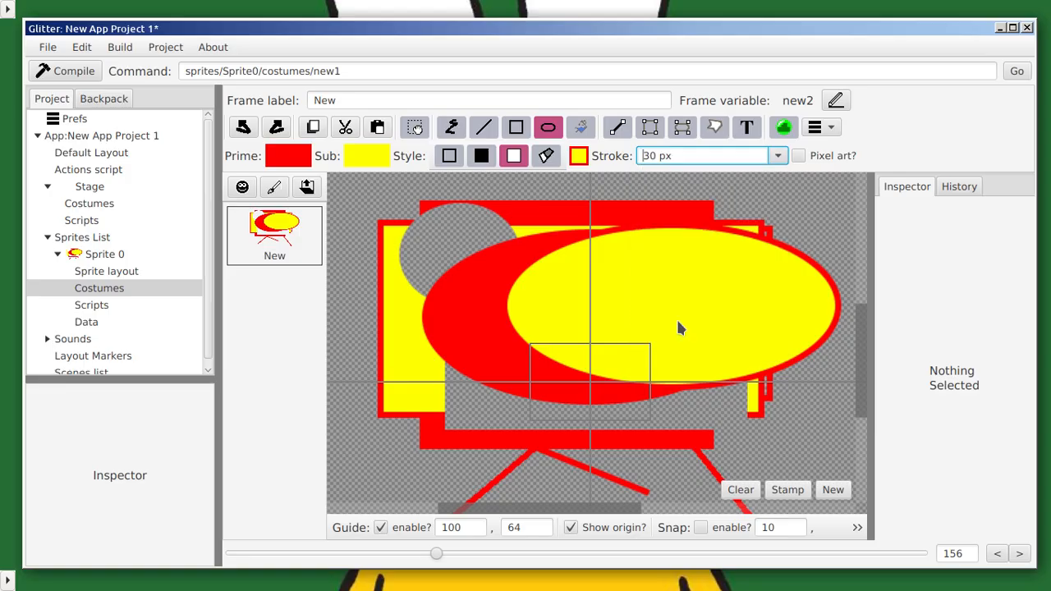
pyautogui.moveTo(413, 276)
pyautogui.mouseDown()
pyautogui.moveTo(558, 361)
pyautogui.moveTo(773, 425)
pyautogui.mouseUp()
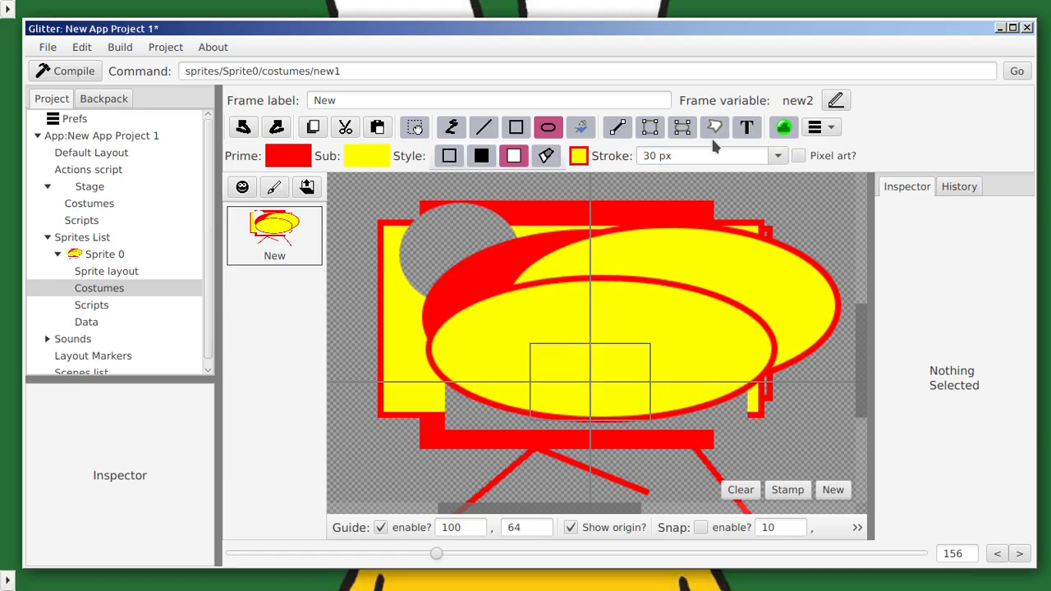
# Step: Draw a yellow-filled, red-outlined rectangle over the ovals with the 30 px stroke, then a wider one with a 12 px stroke
pyautogui.click(516, 127)
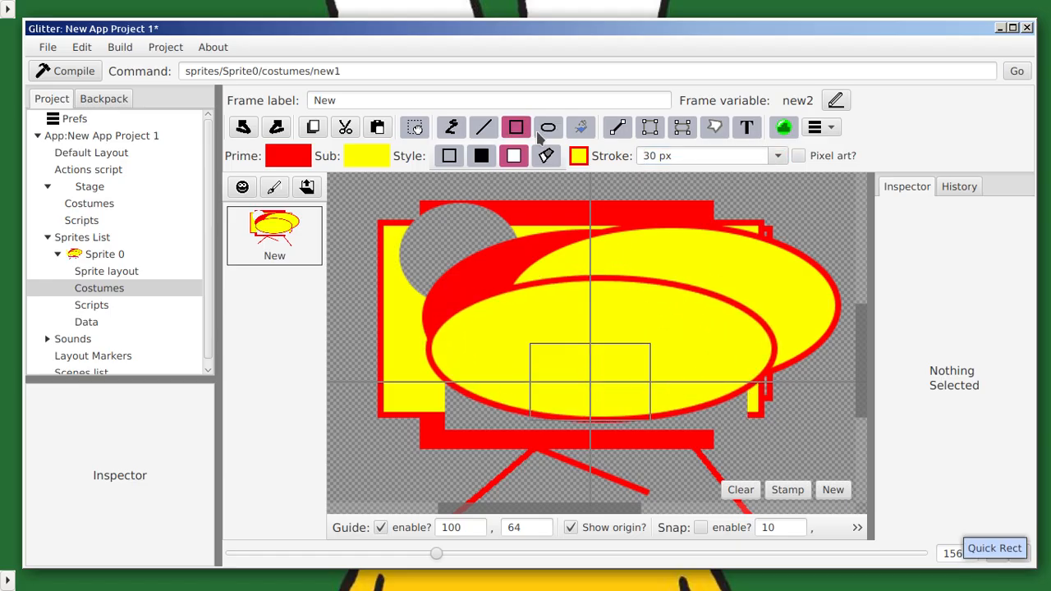
pyautogui.moveTo(545, 229); pyautogui.dragTo(721, 409)
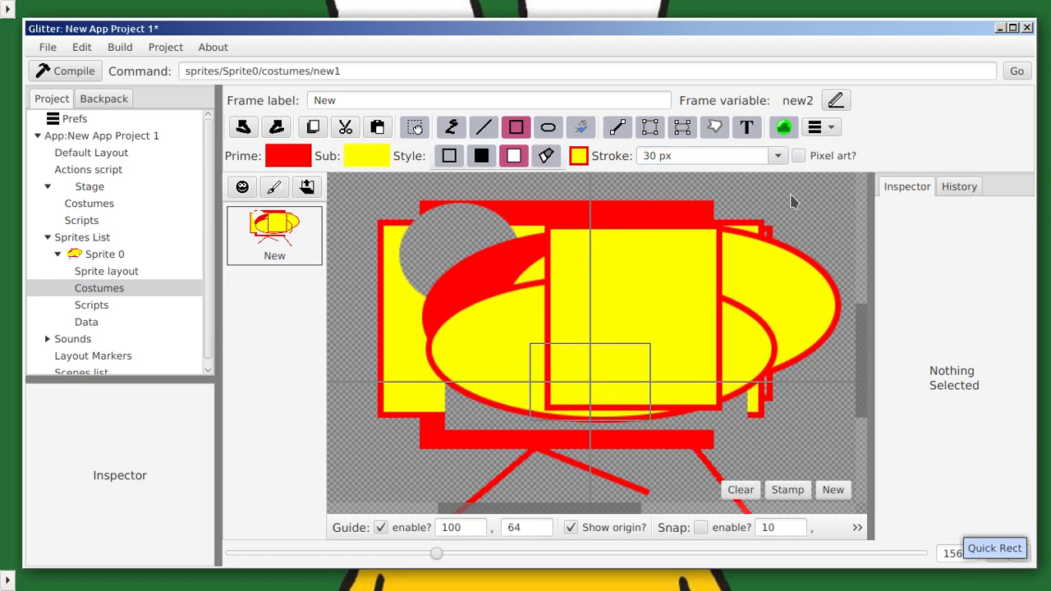
pyautogui.click(776, 156)
pyautogui.click(702, 260)
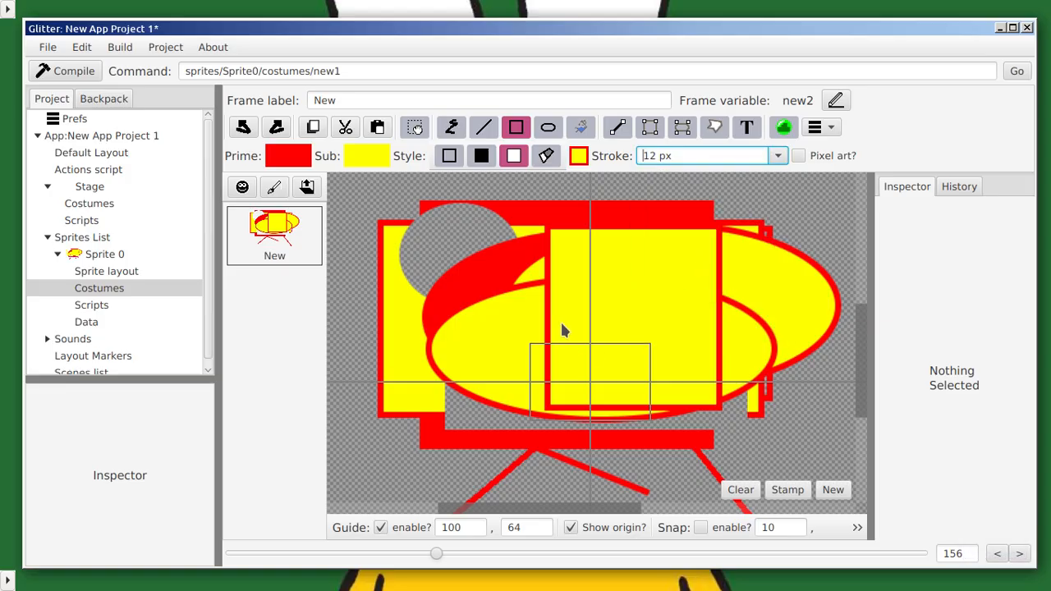
pyautogui.moveTo(485, 290); pyautogui.dragTo(729, 421)
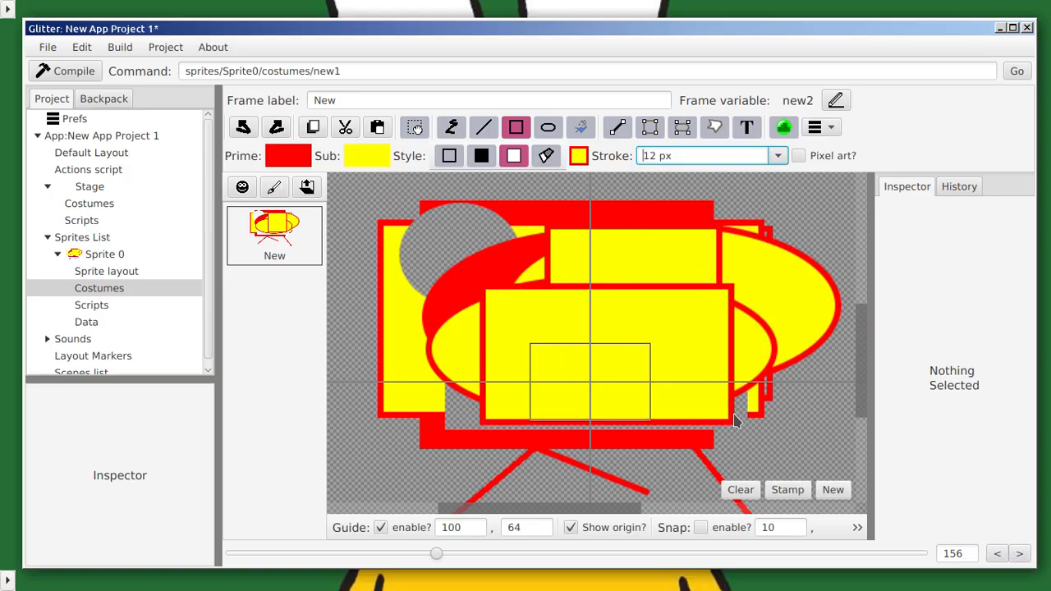
# Step: Draw a solid red rectangle over the yellow ones, then a yellow-filled rectangle with a red outline partly covering it
pyautogui.click(482, 156)
pyautogui.moveTo(481, 260); pyautogui.dragTo(700, 370)
pyautogui.click(513, 156)
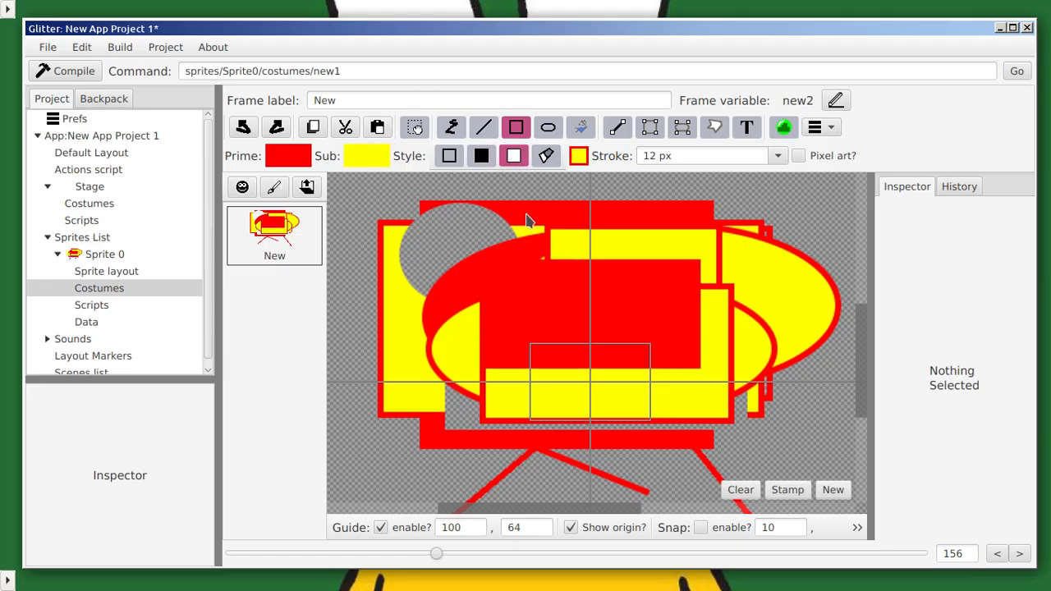
pyautogui.moveTo(529, 215)
pyautogui.mouseDown()
pyautogui.moveTo(734, 357)
pyautogui.moveTo(763, 360)
pyautogui.mouseUp()
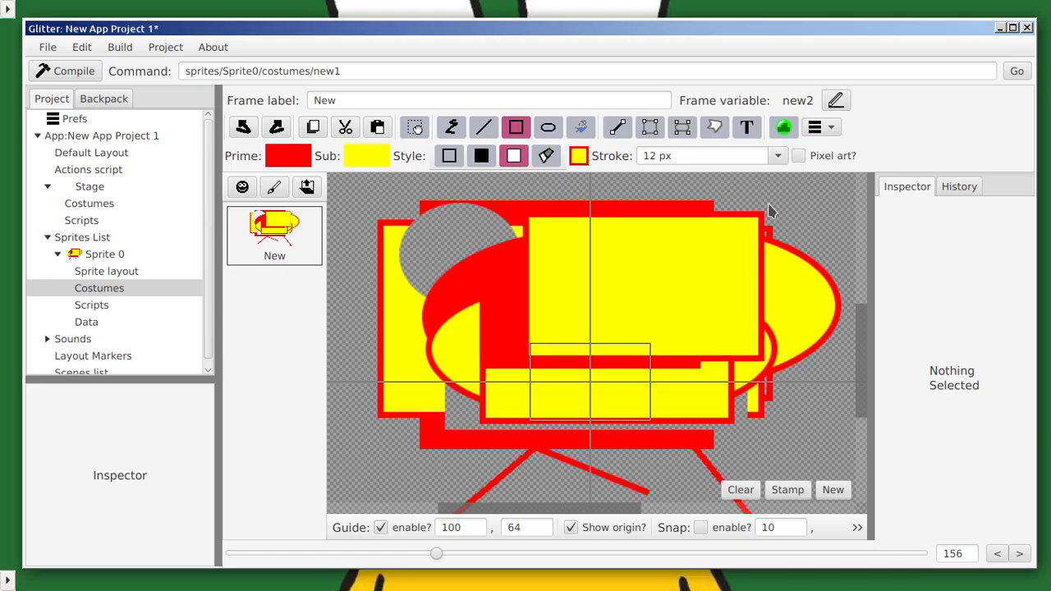
# Step: Scribble a 7.5 px red curve down the left side of the yellow shapes
pyautogui.click(777, 156)
pyautogui.scroll(1, 692, 217)
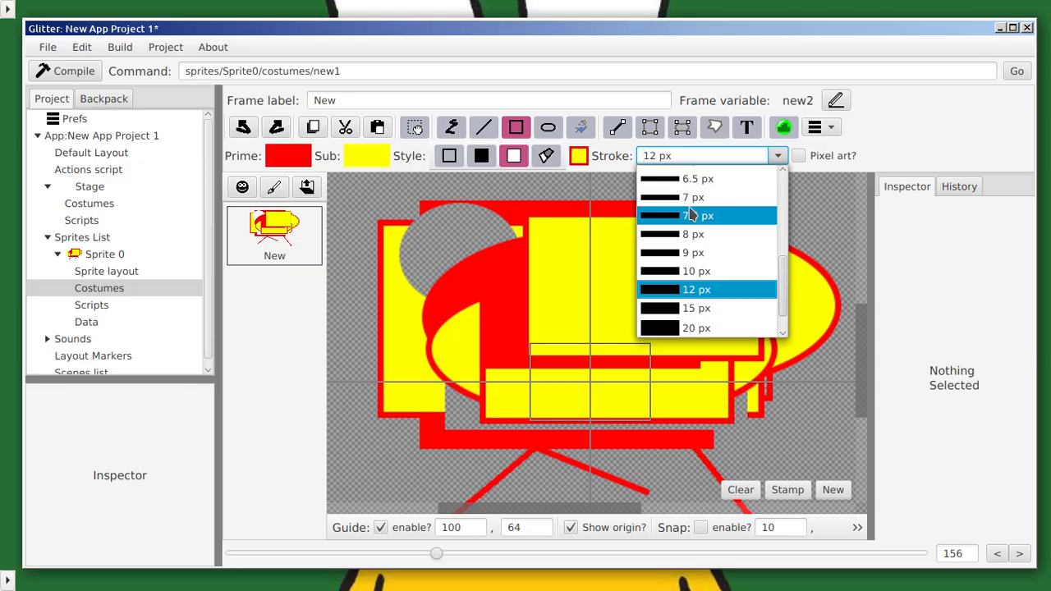
pyautogui.click(692, 216)
pyautogui.click(451, 127)
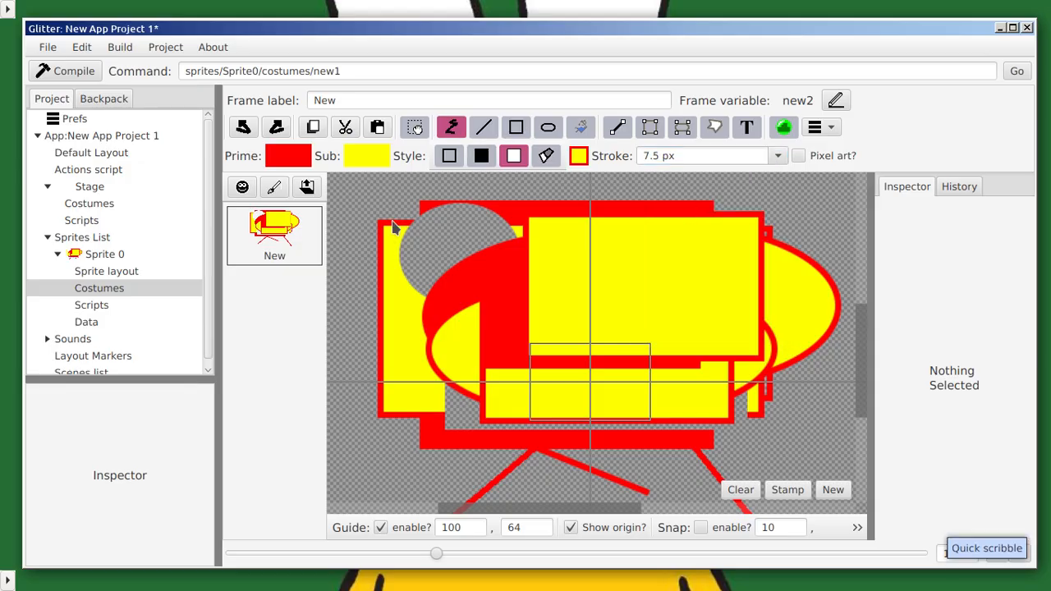
pyautogui.moveTo(386, 218)
pyautogui.mouseDown()
pyautogui.moveTo(359, 300)
pyautogui.moveTo(368, 385)
pyautogui.moveTo(418, 433)
pyautogui.mouseUp()
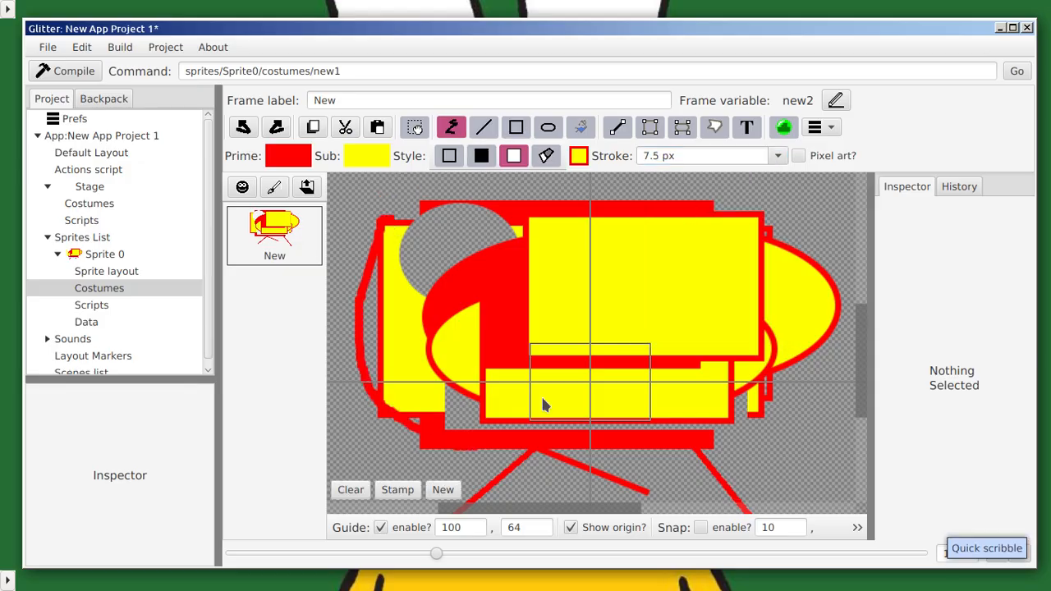
# Step: Scribble a 15 px red curve across the middle, then draw a large yellow-filled rectangle with a 15 px red outline
pyautogui.click(776, 156)
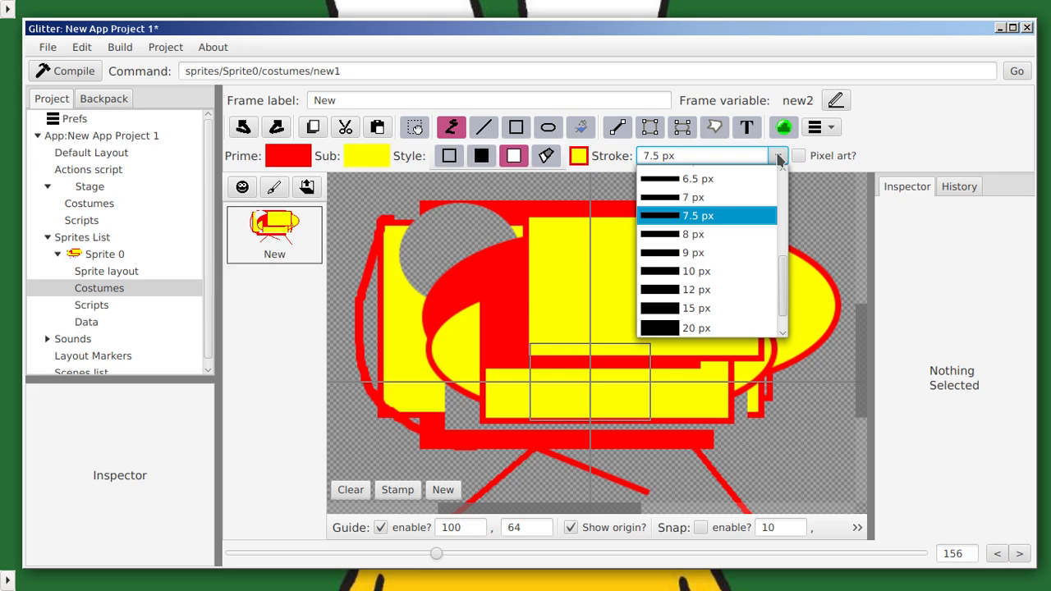
pyautogui.click(671, 309)
pyautogui.moveTo(451, 325)
pyautogui.mouseDown()
pyautogui.moveTo(557, 355)
pyautogui.moveTo(653, 354)
pyautogui.moveTo(680, 254)
pyautogui.mouseUp()
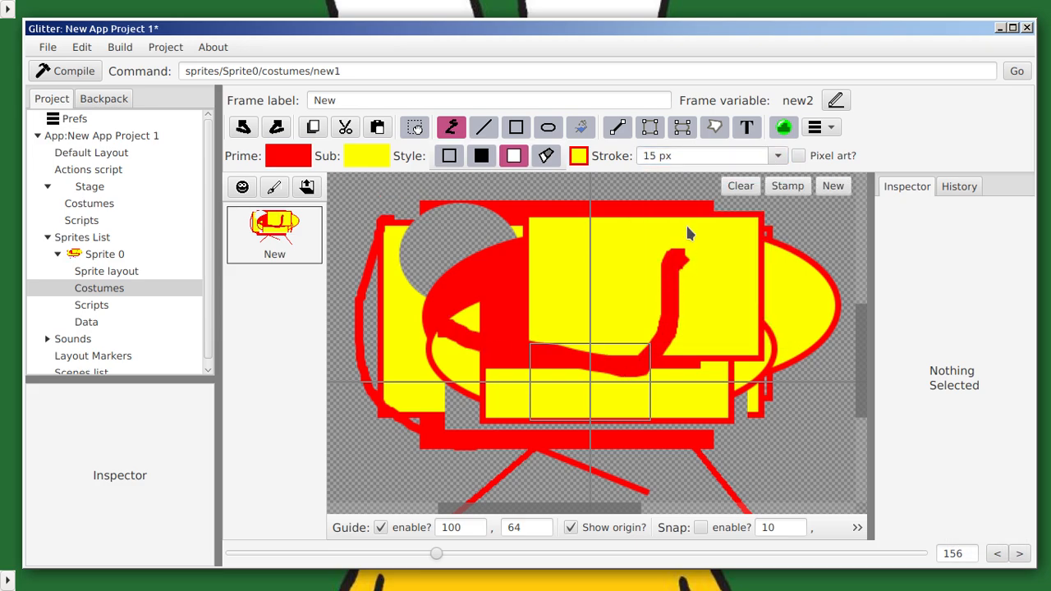
pyautogui.click(516, 127)
pyautogui.moveTo(510, 182); pyautogui.dragTo(747, 425)
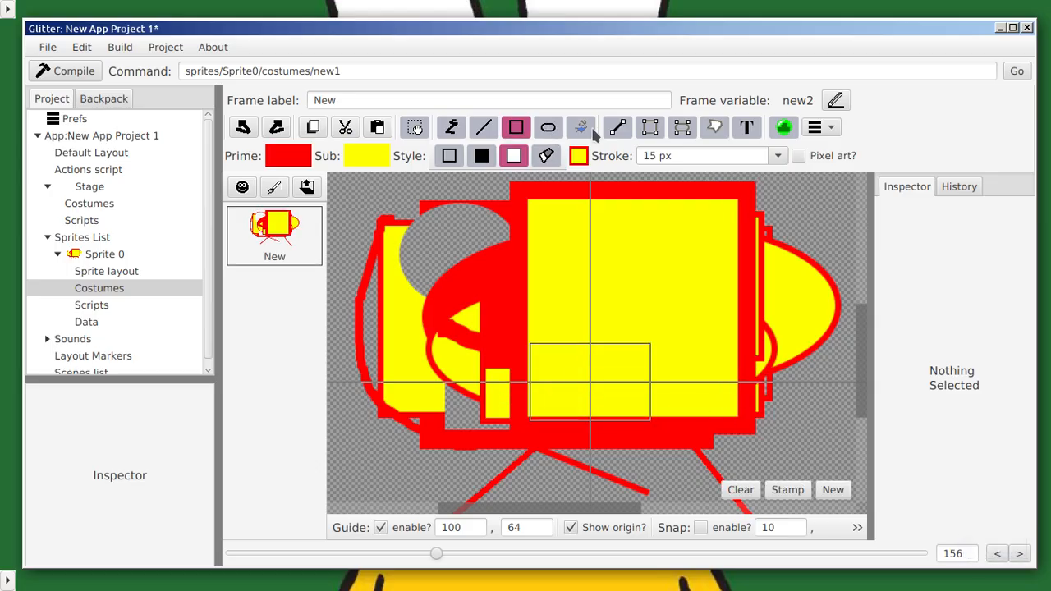
# Step: Set the prime color to bright green and flood-fill the large yellow rectangle, the far-left yellow area and the small yellow triangle
pyautogui.click(302, 164)
pyautogui.moveTo(423, 212); pyautogui.dragTo(387, 185)
pyautogui.click(795, 345)
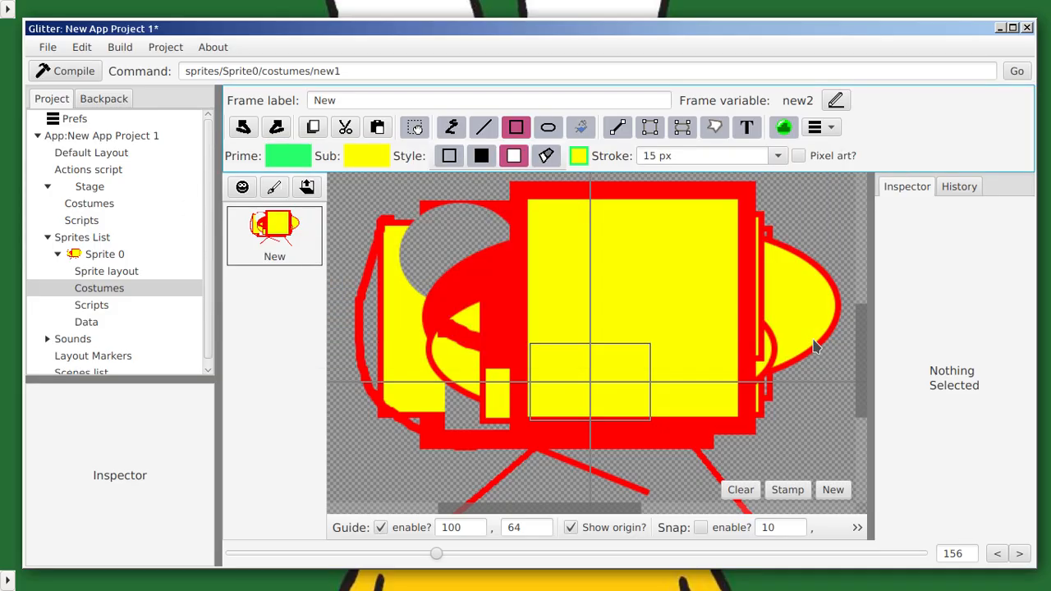
pyautogui.click(581, 129)
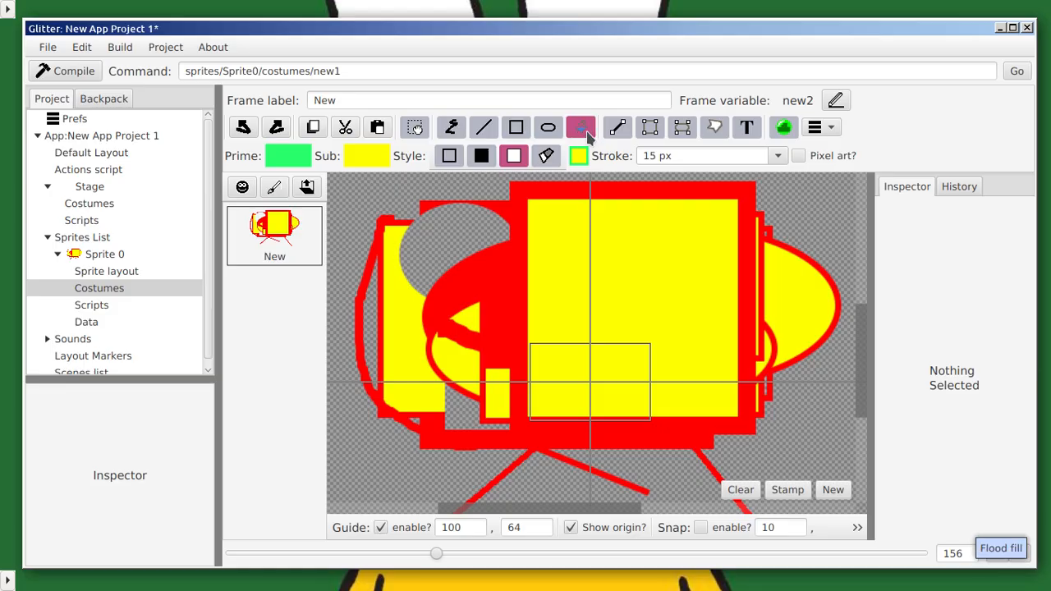
pyautogui.click(597, 257)
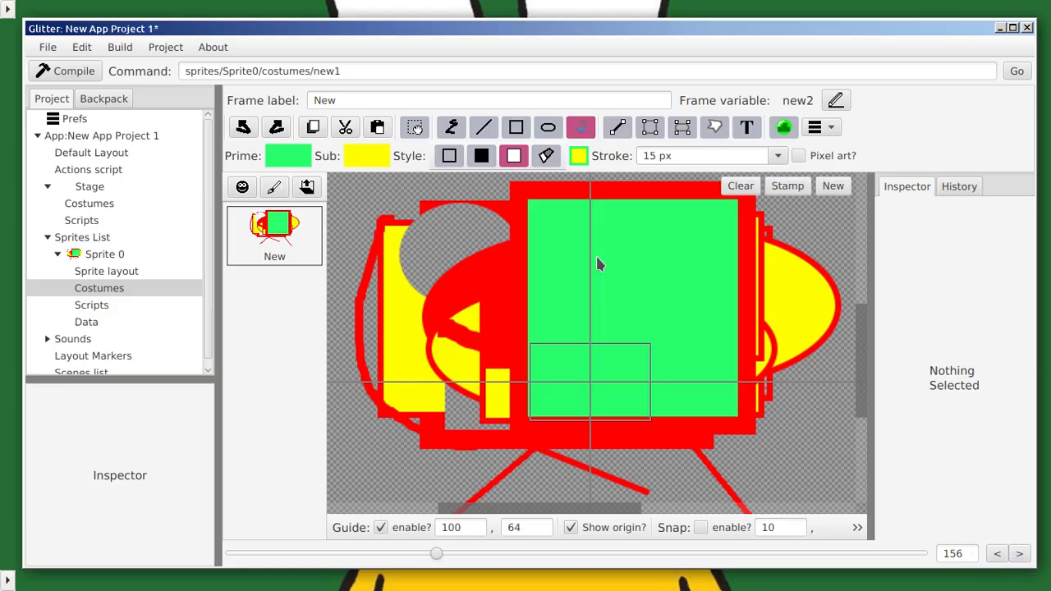
pyautogui.click(391, 313)
pyautogui.click(468, 325)
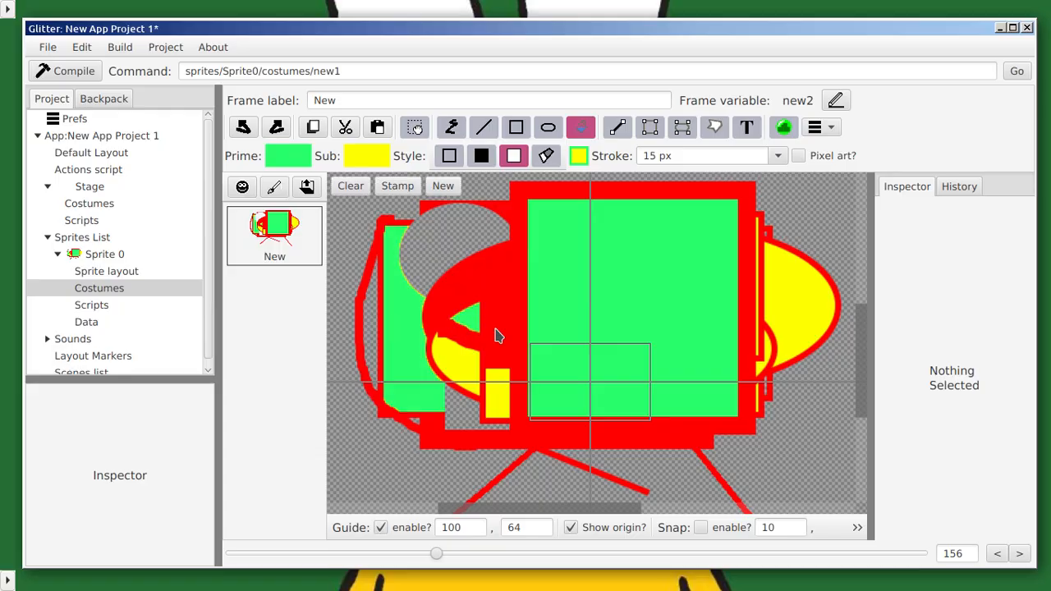
# Step: Flood-fill the connected red area with green, then undo the fill, redo it and undo it again
pyautogui.scroll(6, 496, 330)
pyautogui.moveTo(530, 312); pyautogui.dragTo(824, 299)
pyautogui.scroll(3, 689, 273)
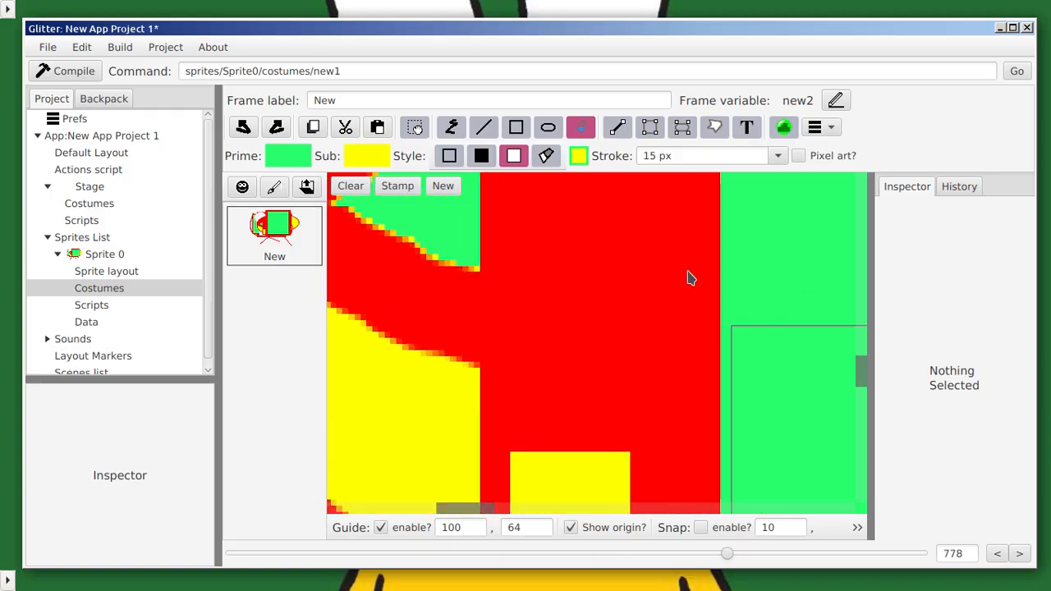
pyautogui.scroll(1, 492, 292)
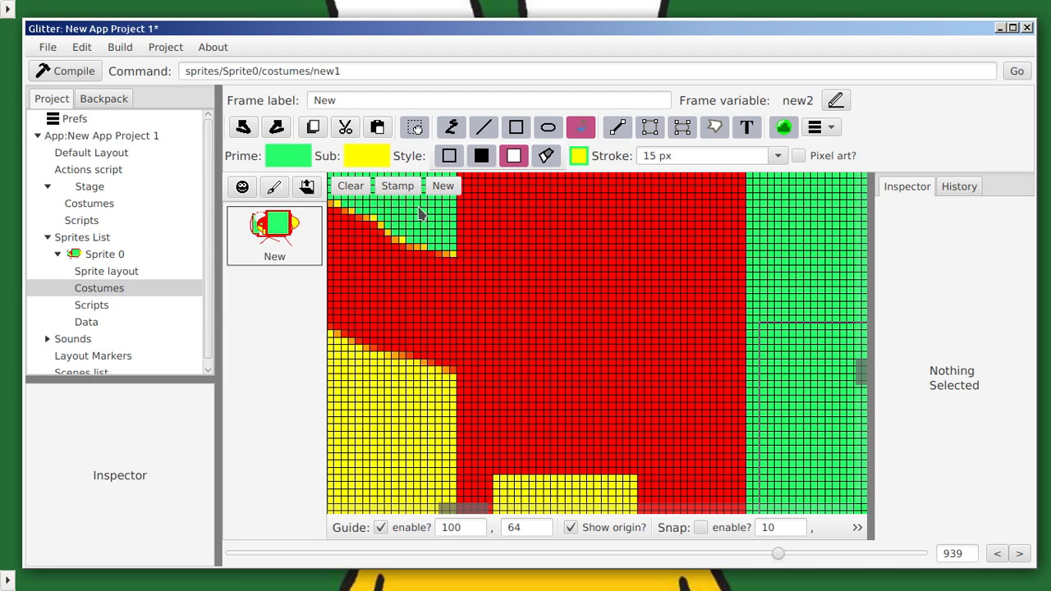
pyautogui.click(441, 294)
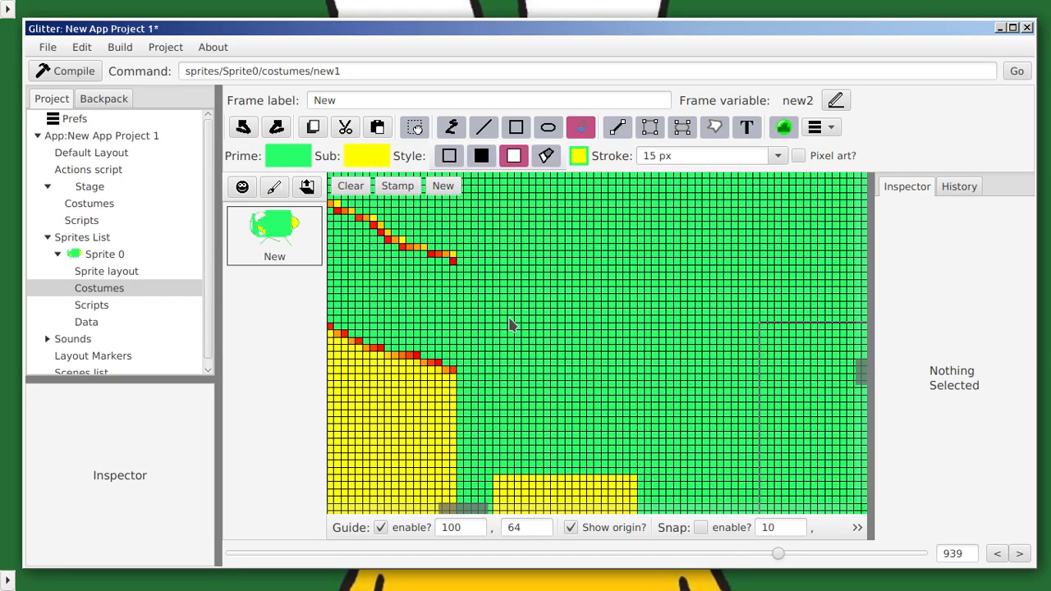
pyautogui.click(243, 129)
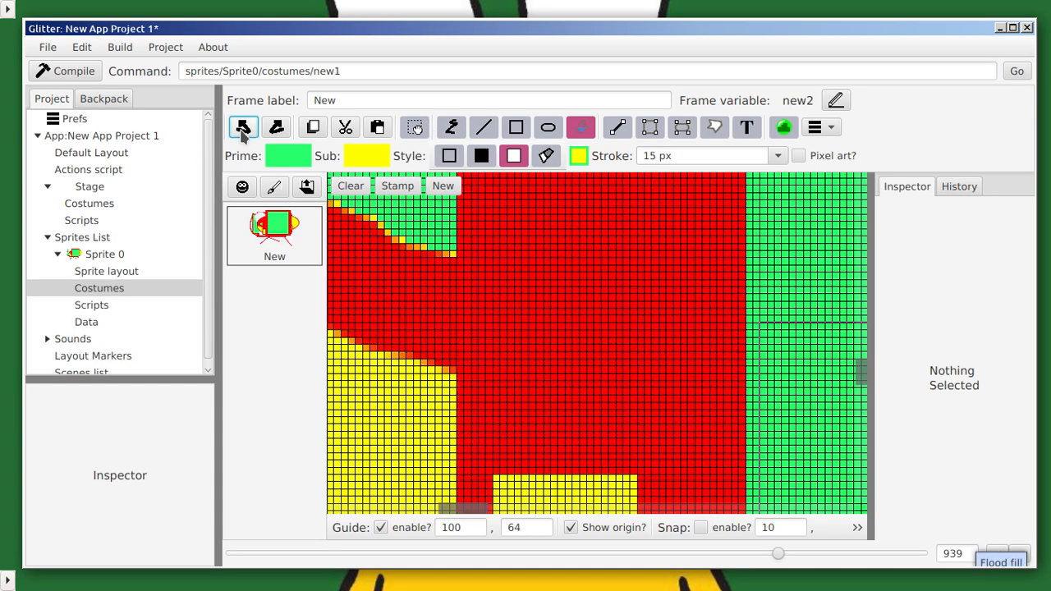
pyautogui.click(276, 129)
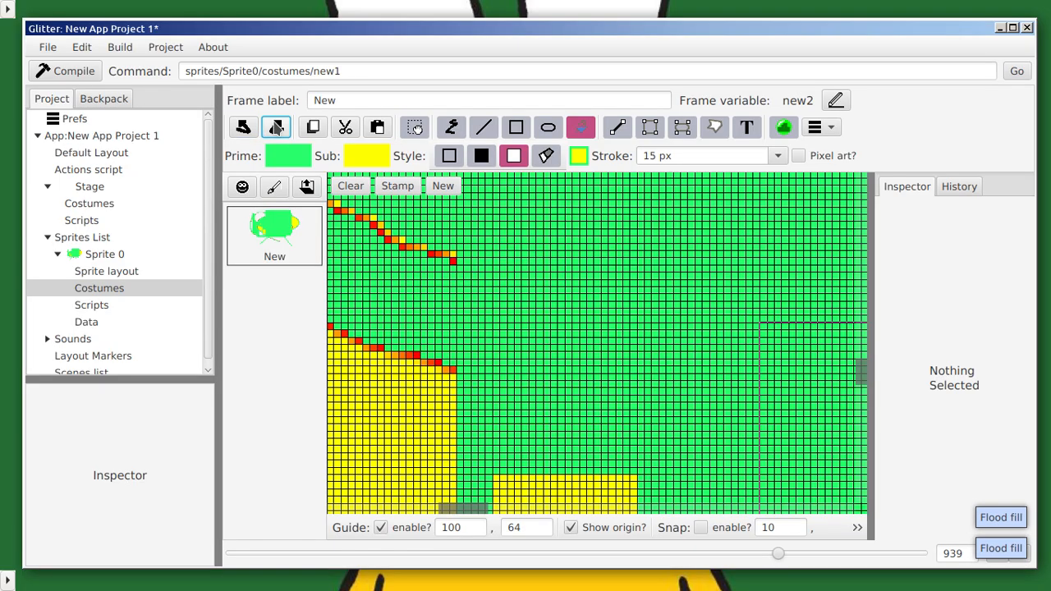
pyautogui.click(277, 129)
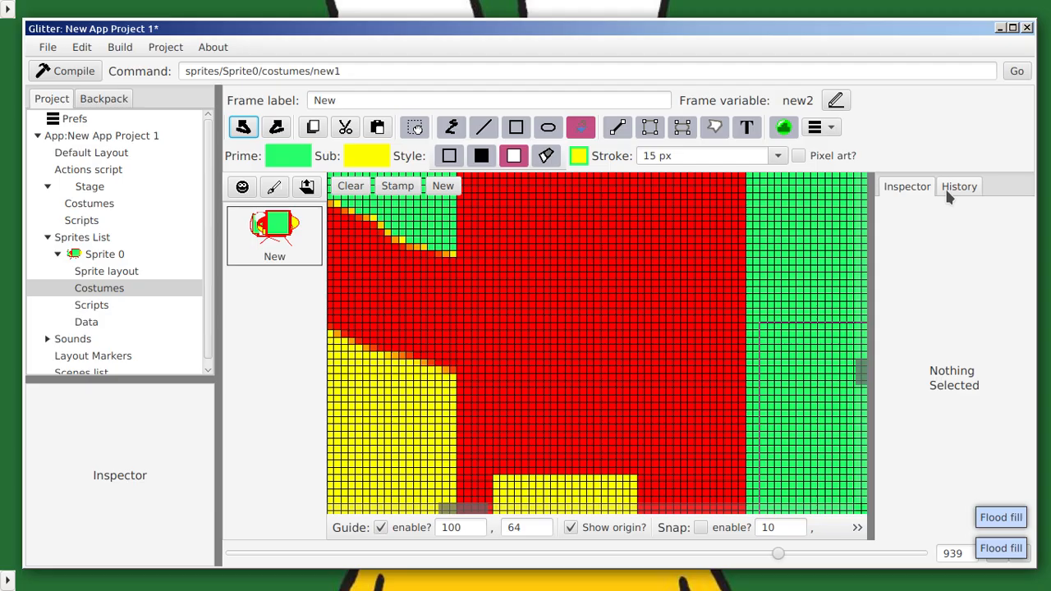
# Step: Open the costume's edit history and return the drawing to its state right after the solid red oval
pyautogui.click(944, 186)
pyautogui.scroll(-3, 927, 284)
pyautogui.scroll(3, 944, 329)
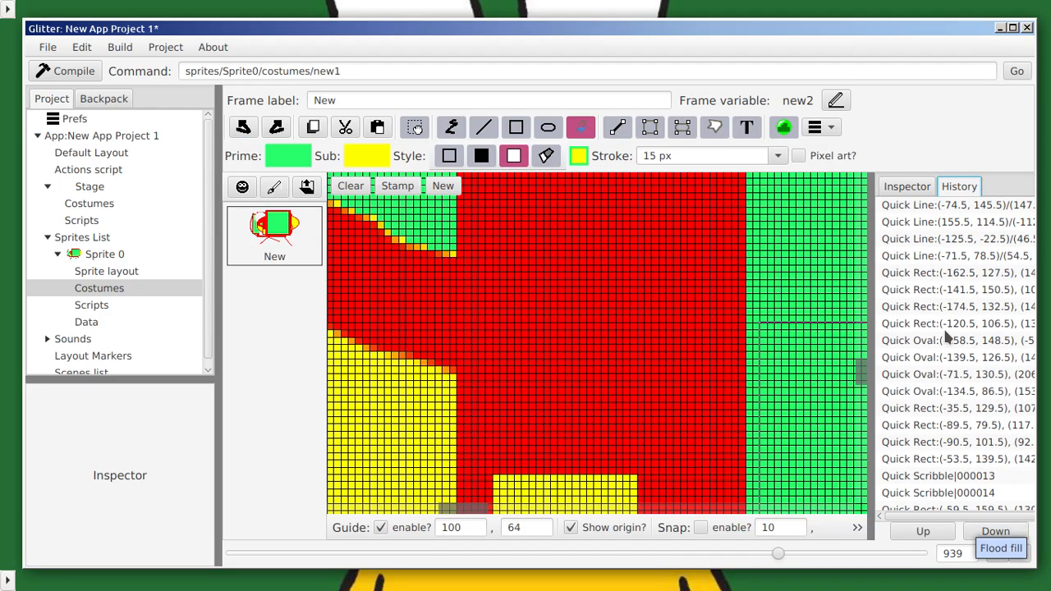
pyautogui.scroll(-3, 950, 338)
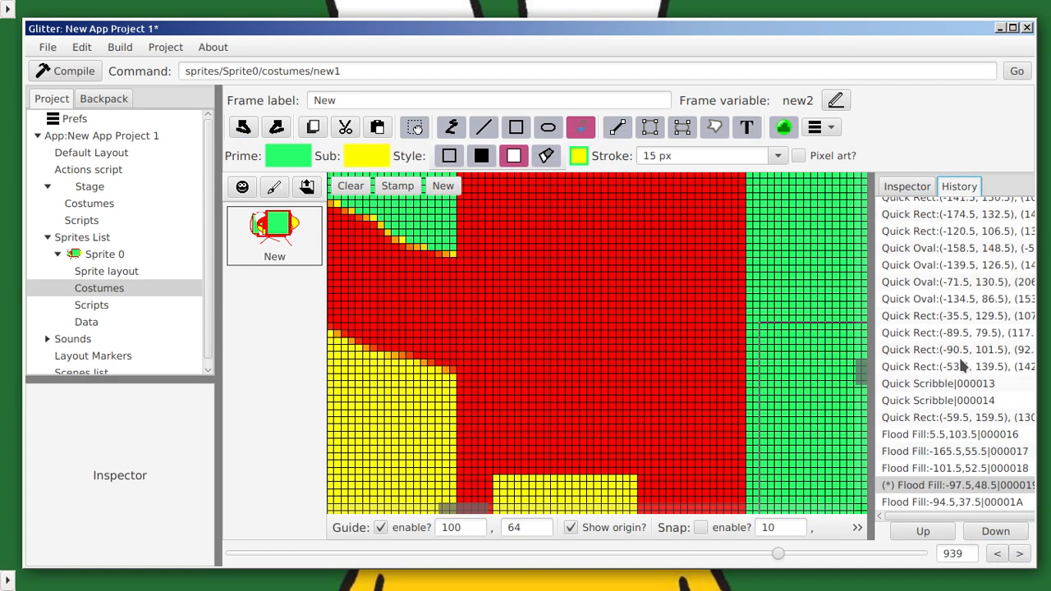
pyautogui.click(951, 270)
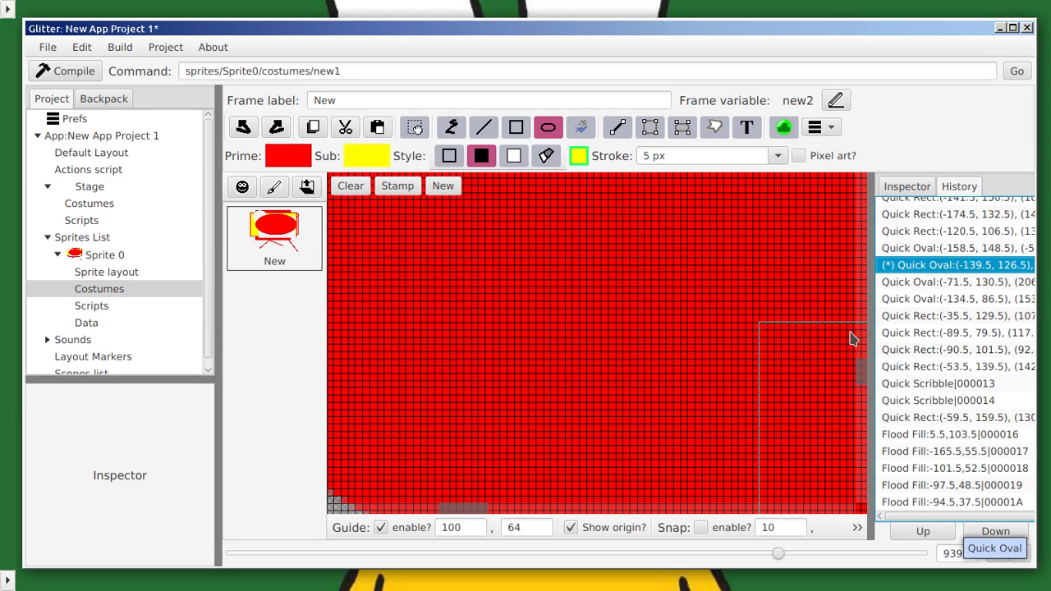
pyautogui.scroll(-10, 852, 338)
pyautogui.click(912, 217)
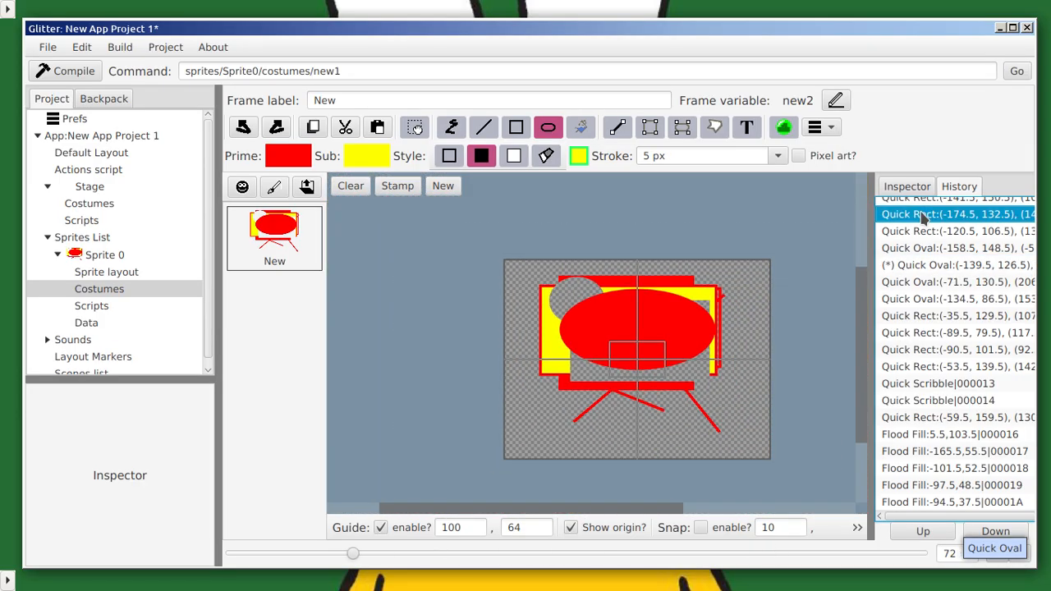
# Step: Return to the history state right after the long diagonal line, then to the one after the 12 px yellow-filled rectangle
pyautogui.scroll(3, 932, 244)
pyautogui.click(936, 258)
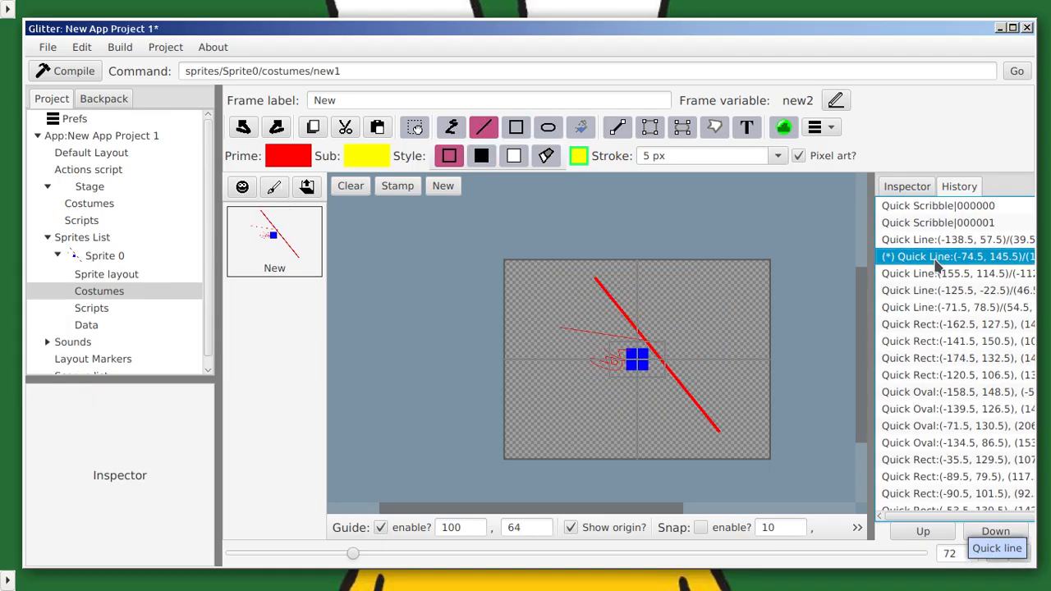
pyautogui.click(937, 478)
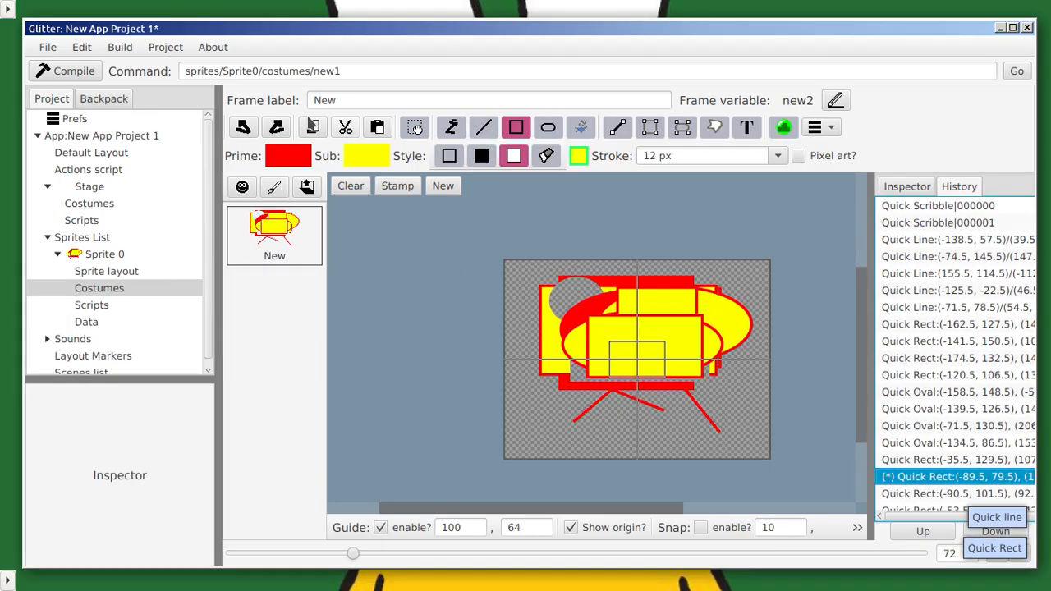
# Step: Set the prime color to turquoise with hue 165, saturation 91 and brightness 100
pyautogui.click(303, 160)
pyautogui.click(399, 174)
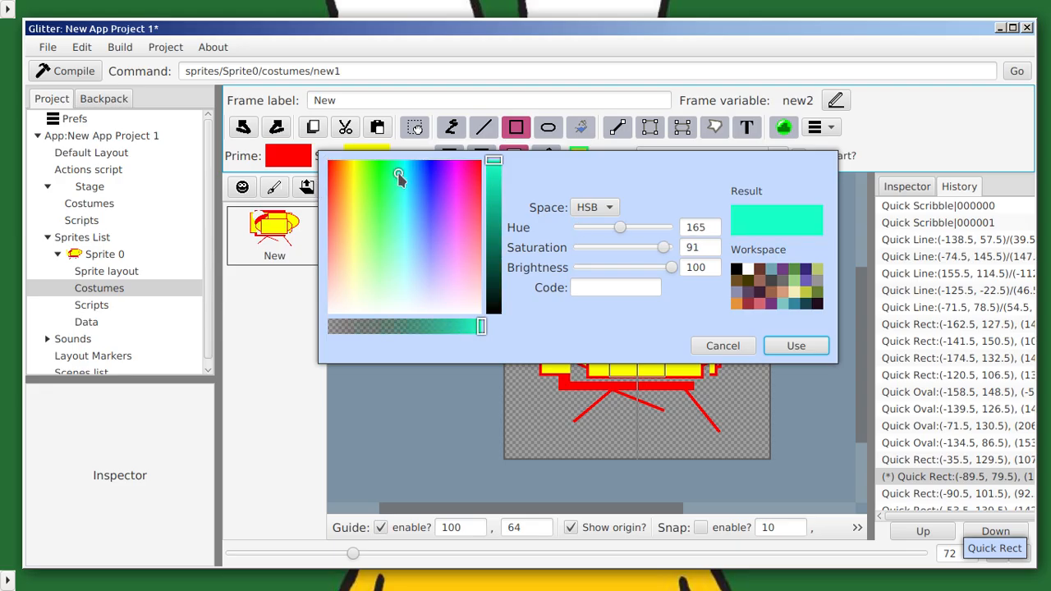
pyautogui.click(794, 345)
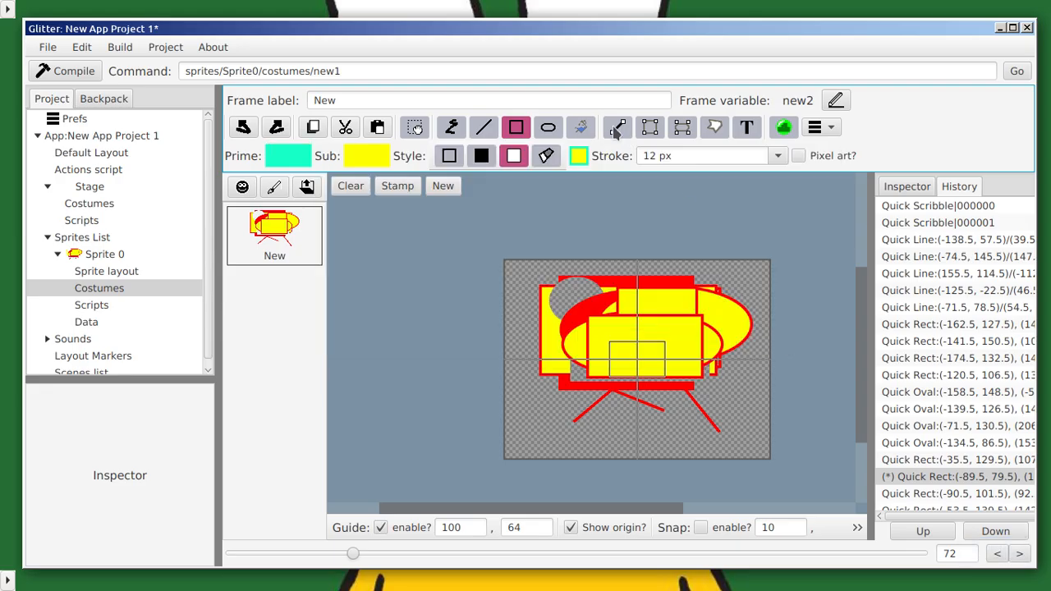
# Step: Draw a large yellow-filled oval with a turquoise outline across the drawing, and overlay a solid turquoise oval of similar size
pyautogui.click(549, 129)
pyautogui.moveTo(515, 306); pyautogui.dragTo(746, 423)
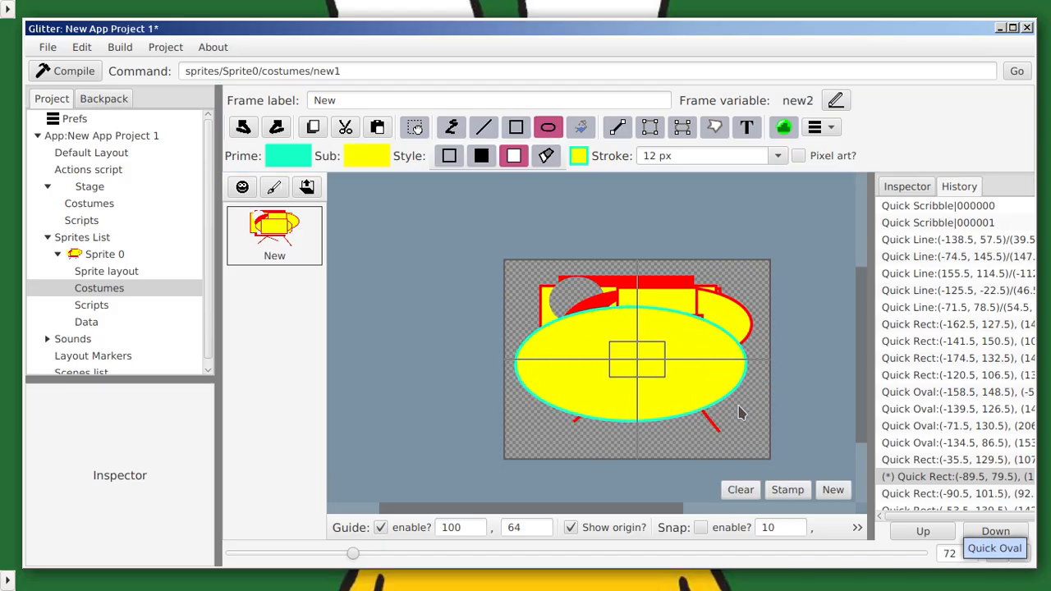
pyautogui.click(482, 156)
pyautogui.moveTo(525, 300); pyautogui.dragTo(757, 421)
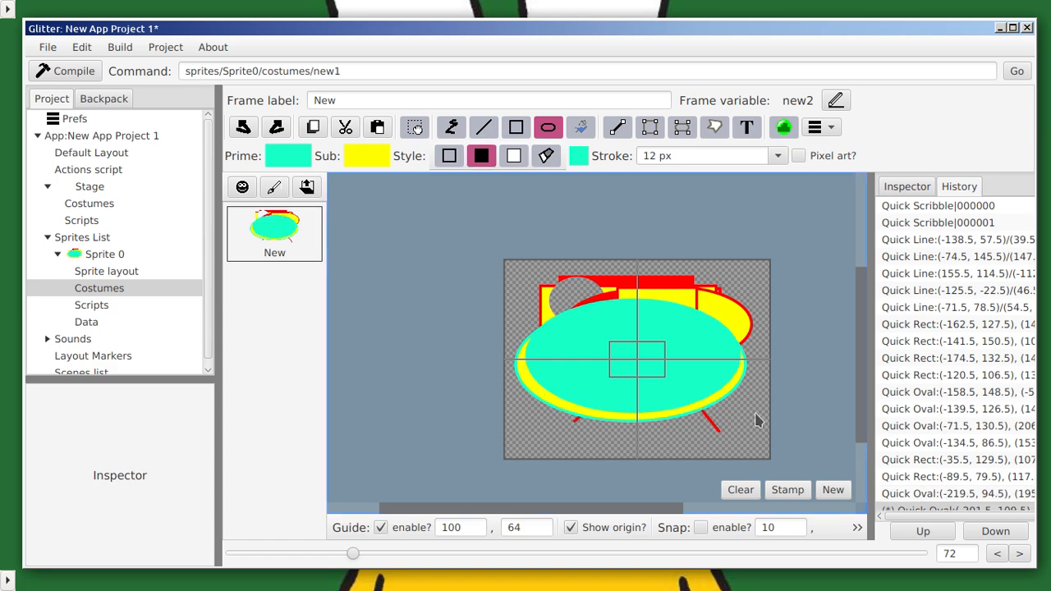
# Step: Restore the history state after the last flood fill, then step through the second, third and fourth flood fill states
pyautogui.scroll(-4, 917, 435)
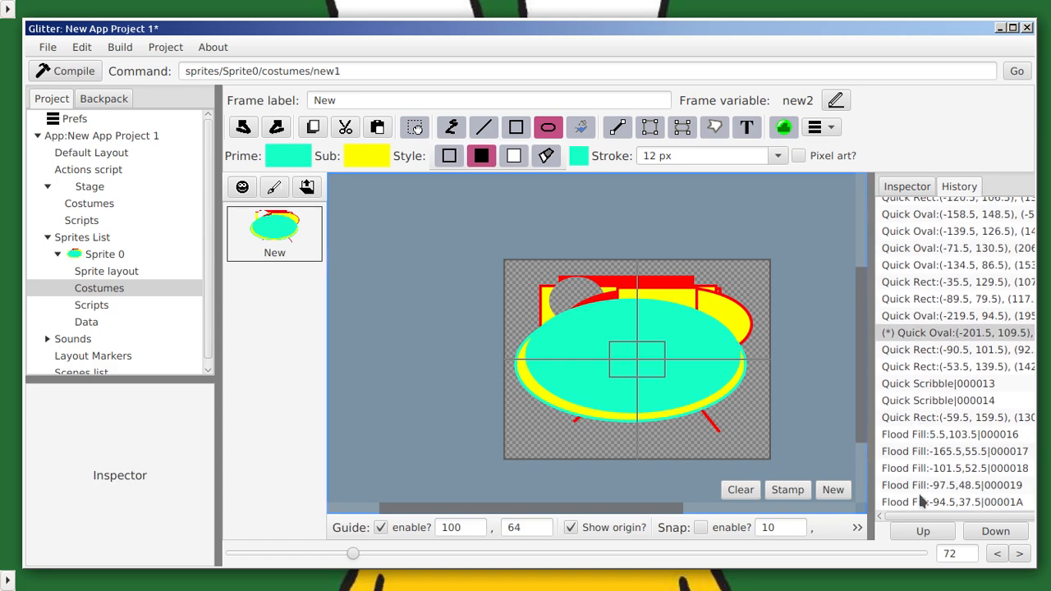
pyautogui.click(921, 503)
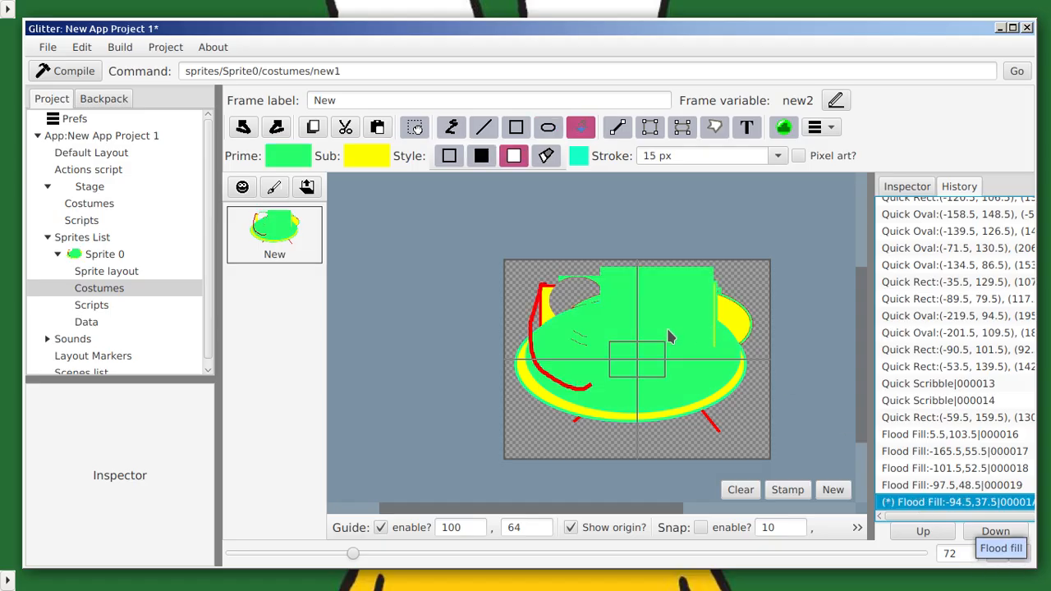
pyautogui.click(919, 457)
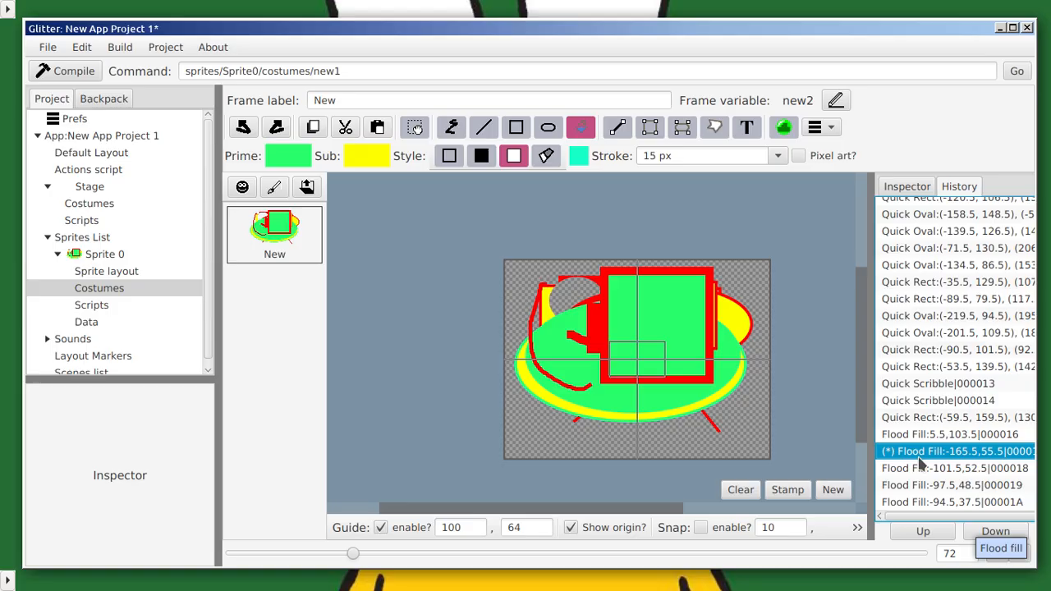
pyautogui.click(935, 475)
pyautogui.click(946, 491)
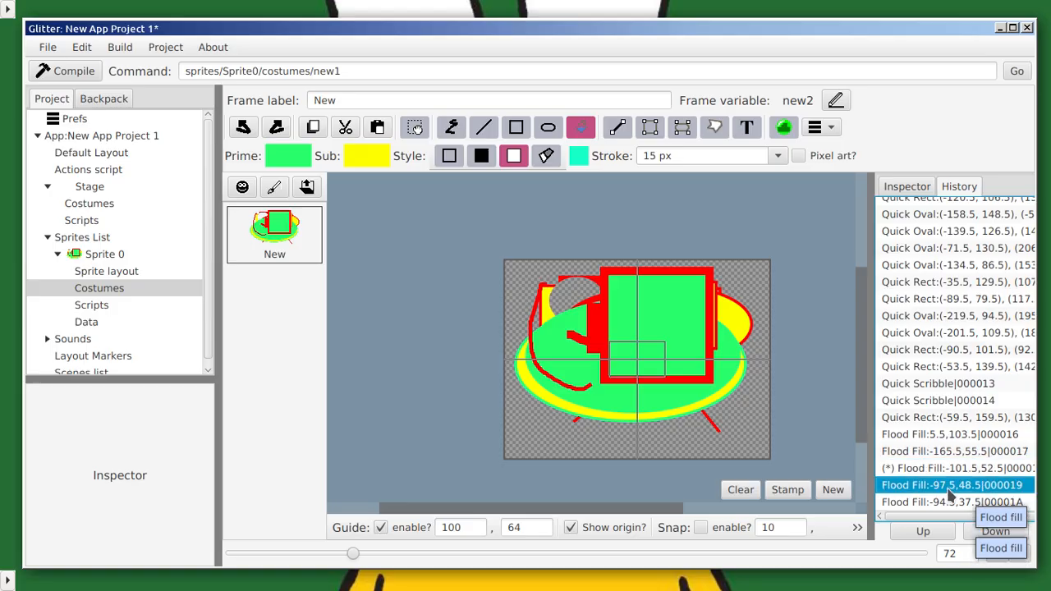
# Step: Go back to the history states before the flood fills, then advance through them to the state after the third flood fill
pyautogui.click(941, 418)
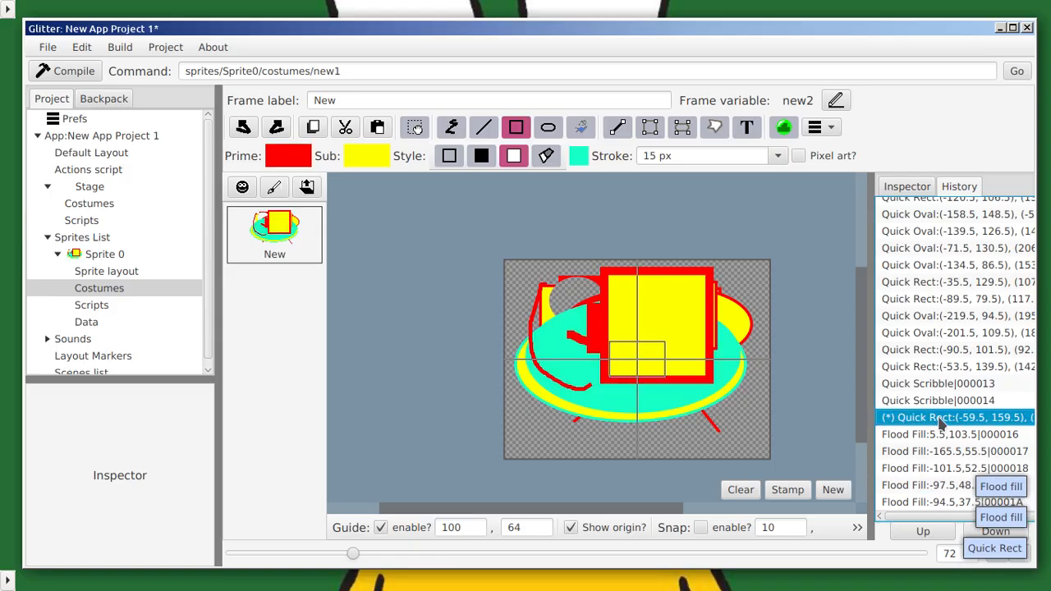
pyautogui.click(941, 401)
pyautogui.click(942, 434)
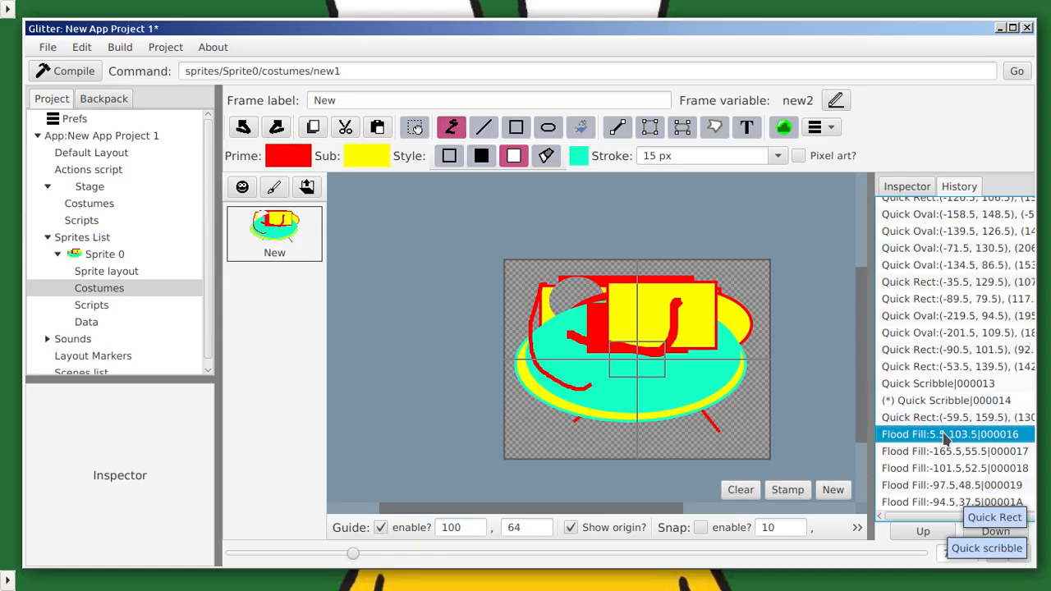
pyautogui.click(942, 451)
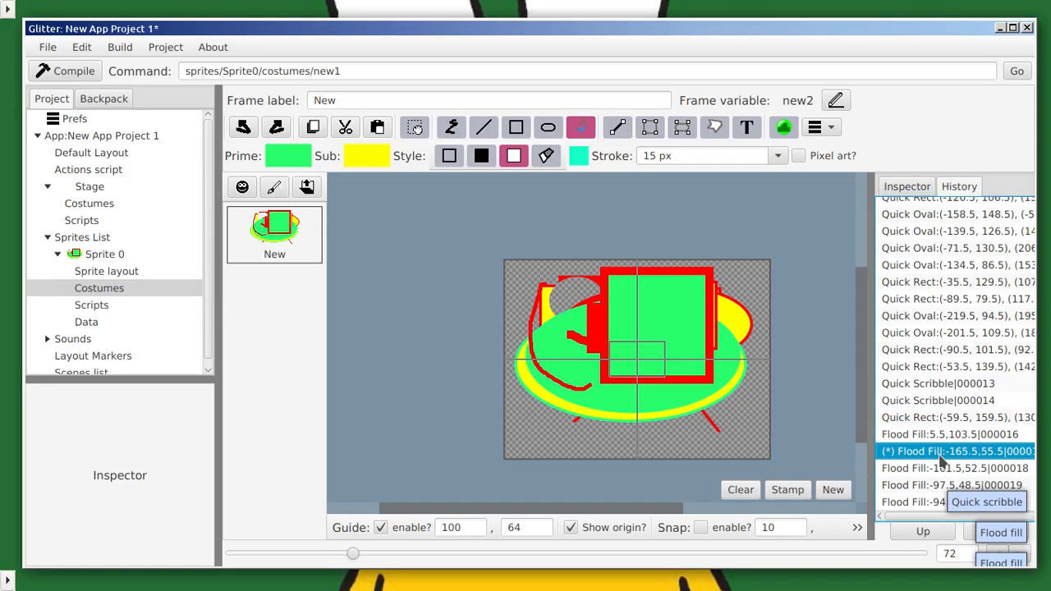
pyautogui.click(955, 470)
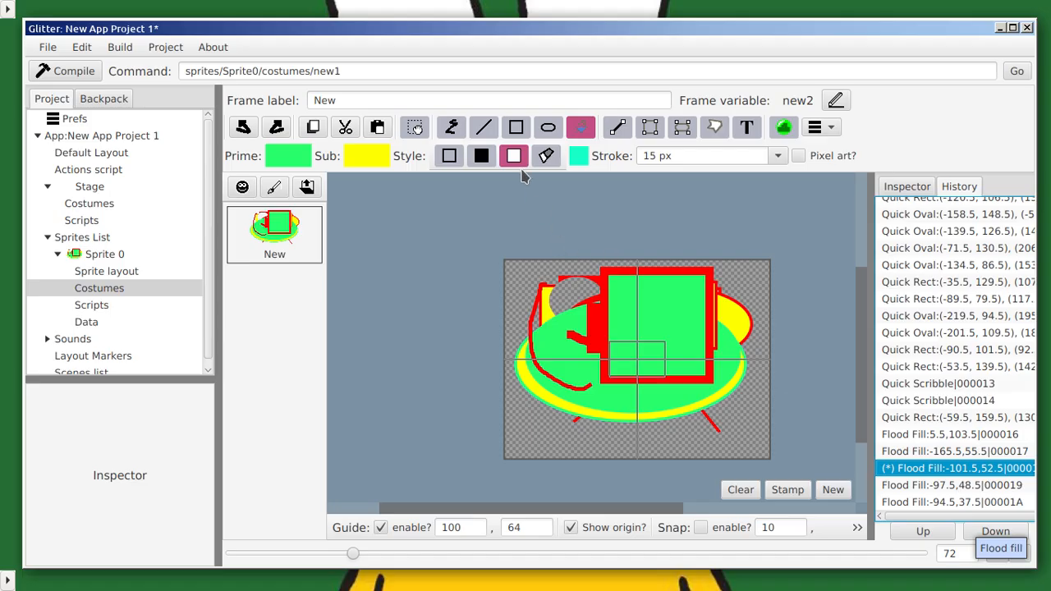
# Step: Set the prime color to orange-red (hue 12, saturation 98, brightness 100) and draw a structured line beneath the large oval
pyautogui.click(618, 129)
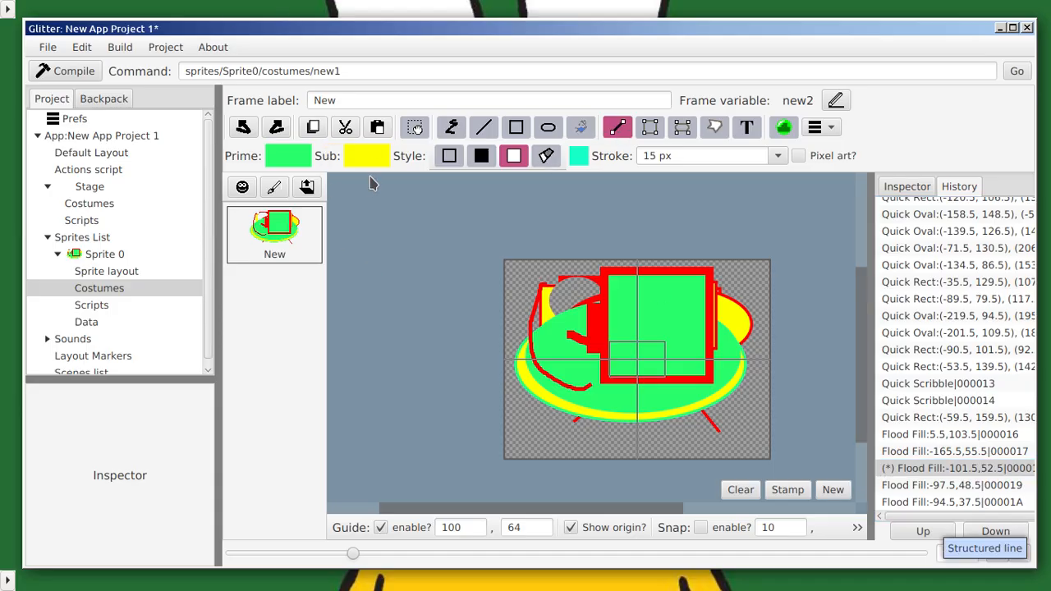
pyautogui.click(301, 157)
pyautogui.moveTo(364, 183); pyautogui.dragTo(334, 163)
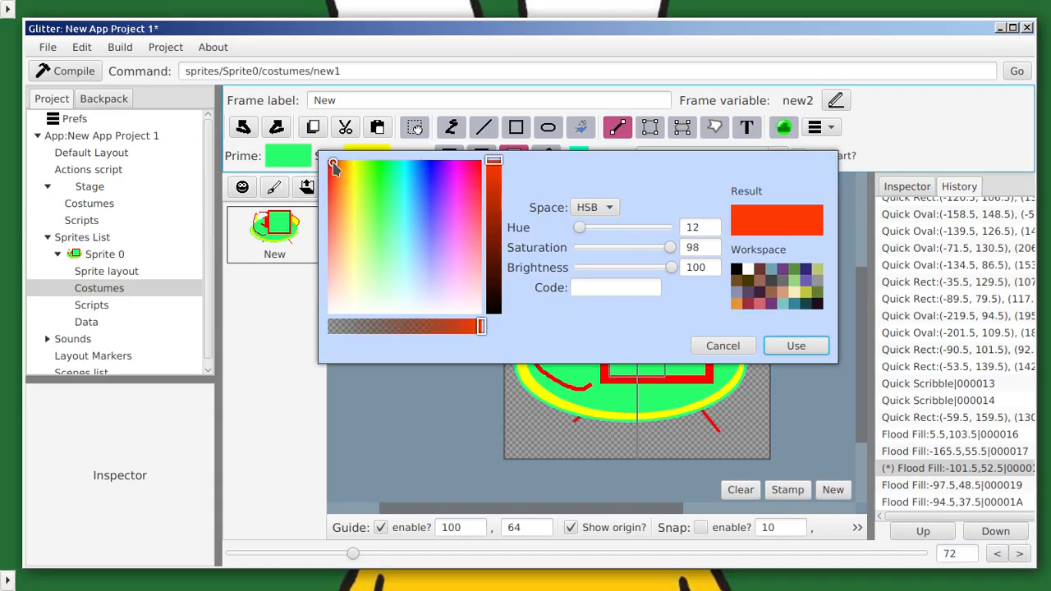
pyautogui.click(782, 346)
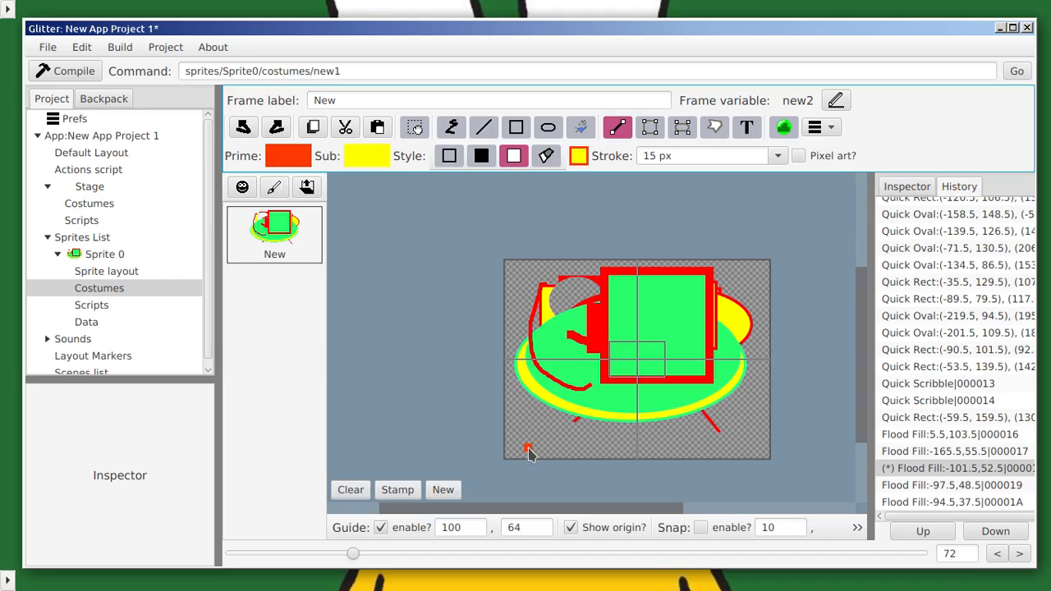
pyautogui.moveTo(526, 447); pyautogui.dragTo(655, 209)
# Step: Reposition the structured line and swing its red endpoint over to the left edge of the large oval
pyautogui.scroll(4, 756, 429)
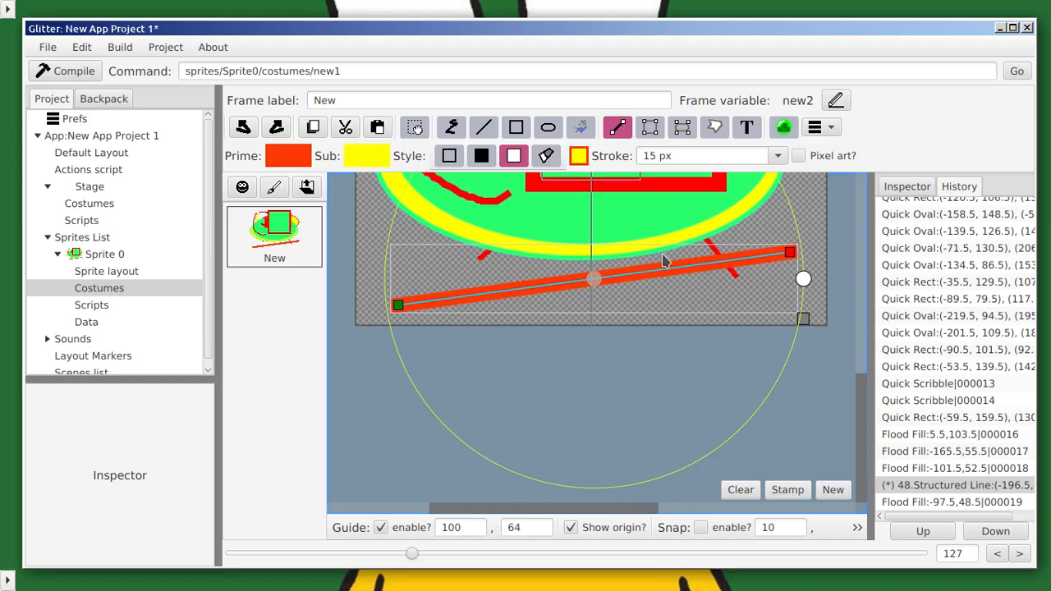
pyautogui.scroll(1, 667, 264)
pyautogui.moveTo(827, 237); pyautogui.dragTo(762, 194)
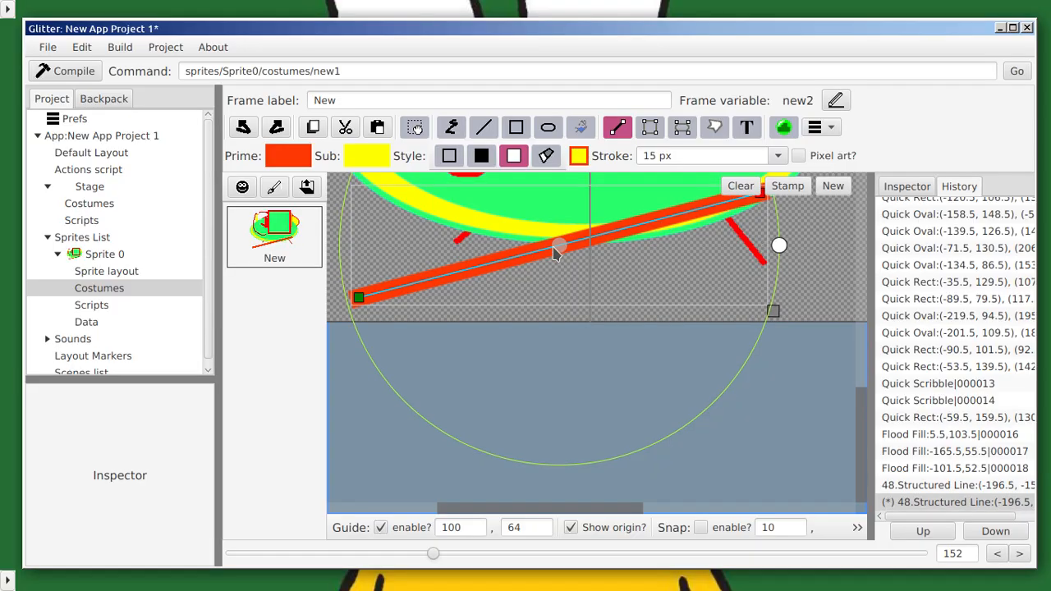
pyautogui.moveTo(561, 256); pyautogui.dragTo(618, 248)
pyautogui.scroll(-2, 597, 279)
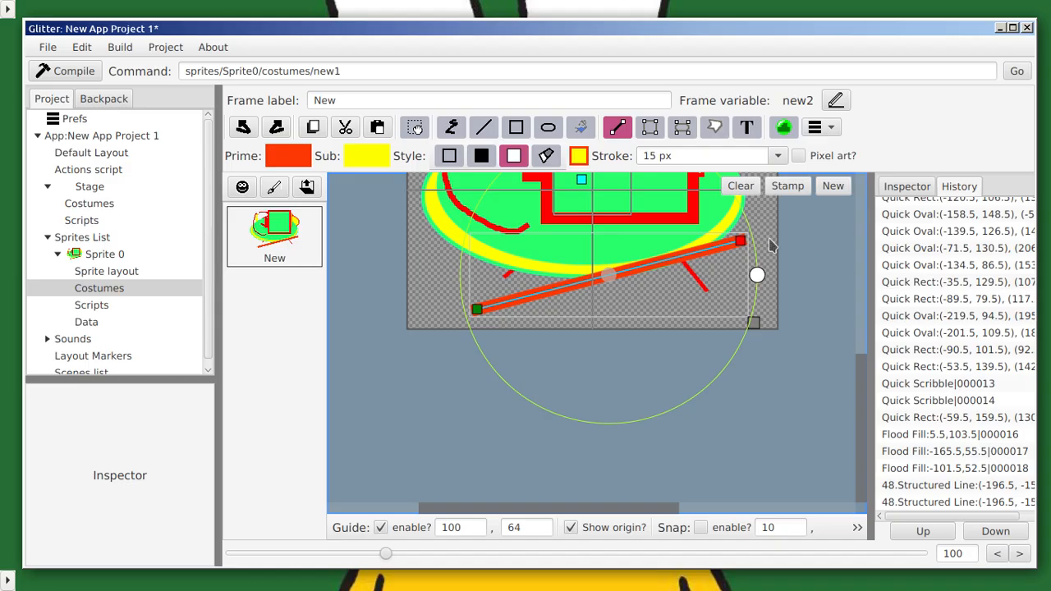
pyautogui.moveTo(741, 242); pyautogui.dragTo(442, 238)
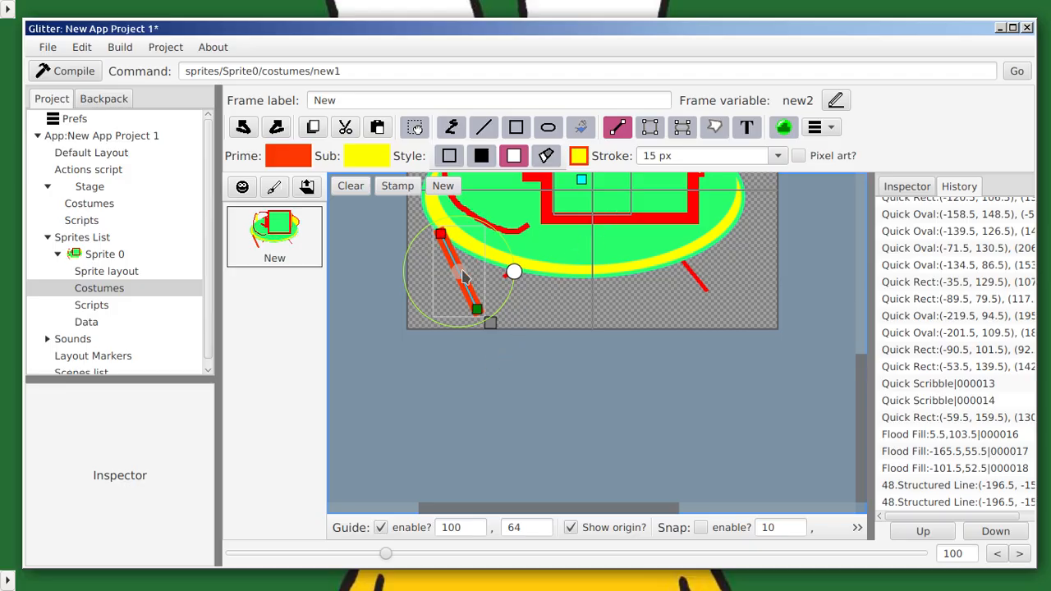
# Step: Draw a yellow-filled structured rectangle across the costume's lower part, try a 20 px stroke on it and return it to 15 px
pyautogui.click(655, 134)
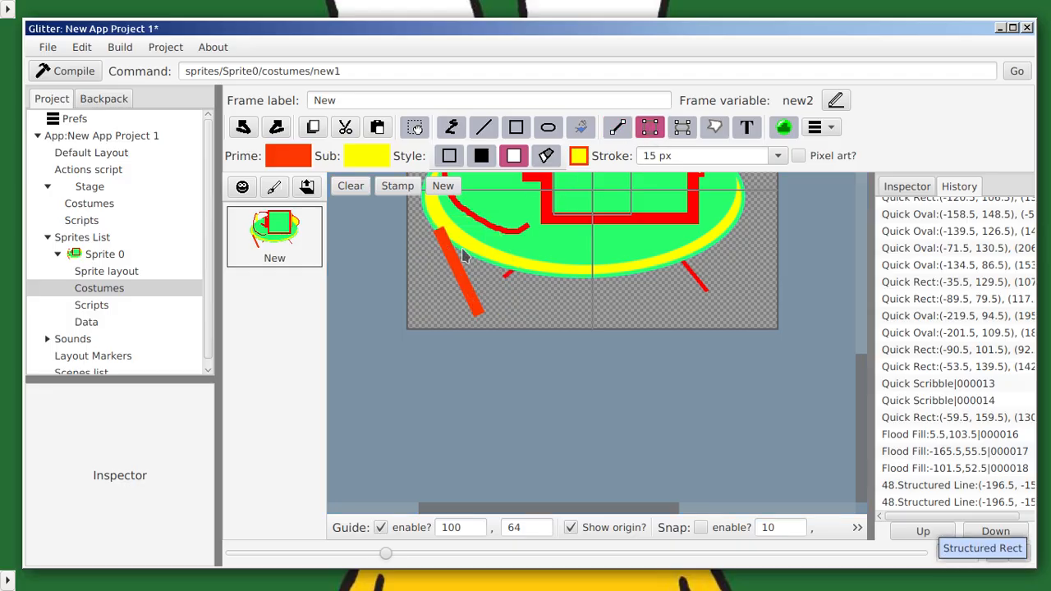
pyautogui.moveTo(473, 210); pyautogui.dragTo(694, 303)
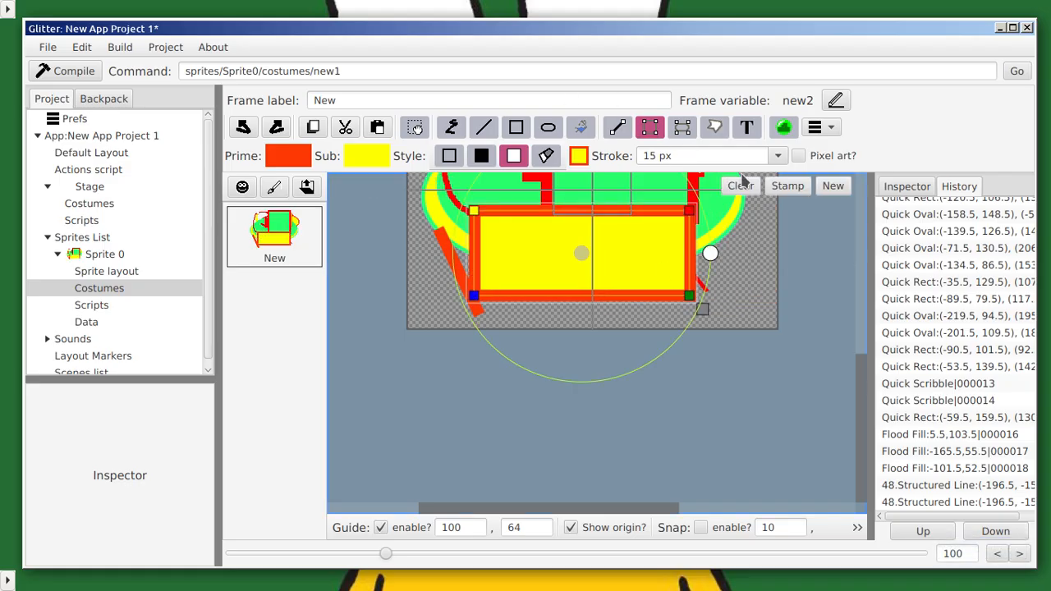
pyautogui.click(777, 156)
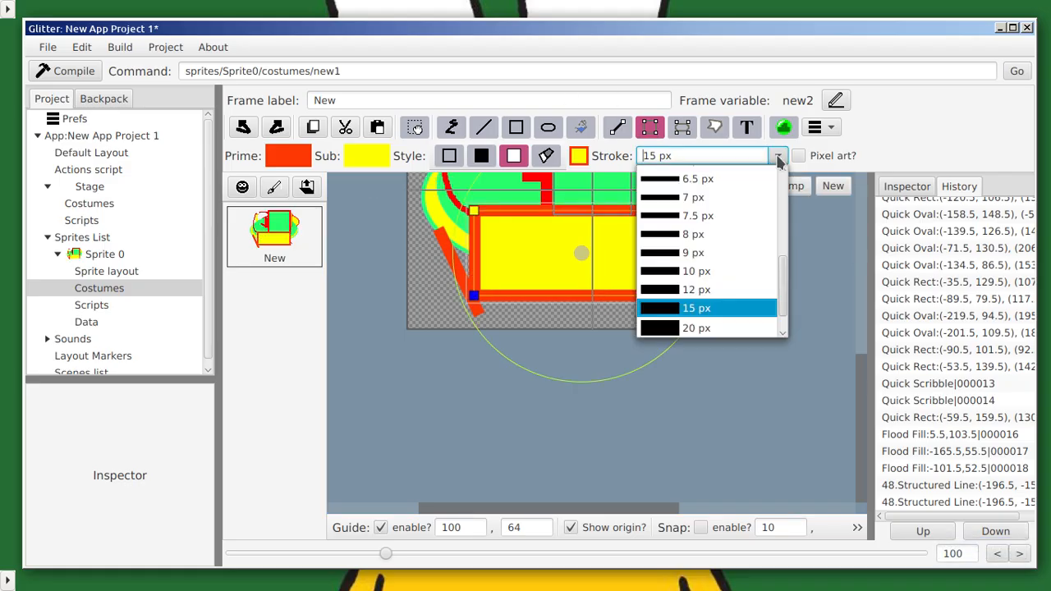
pyautogui.click(698, 327)
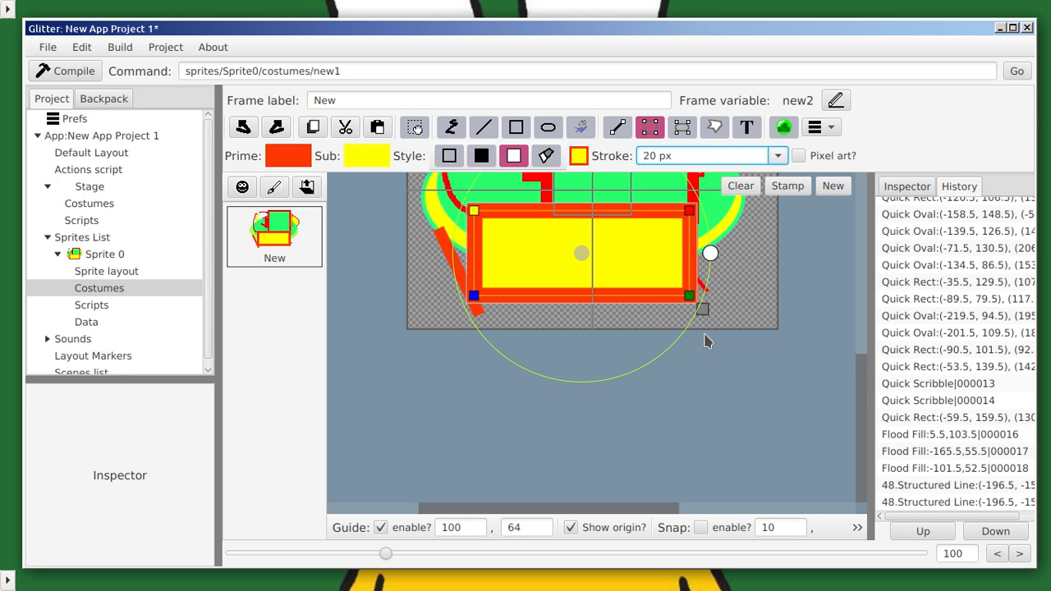
pyautogui.click(778, 162)
pyautogui.click(702, 309)
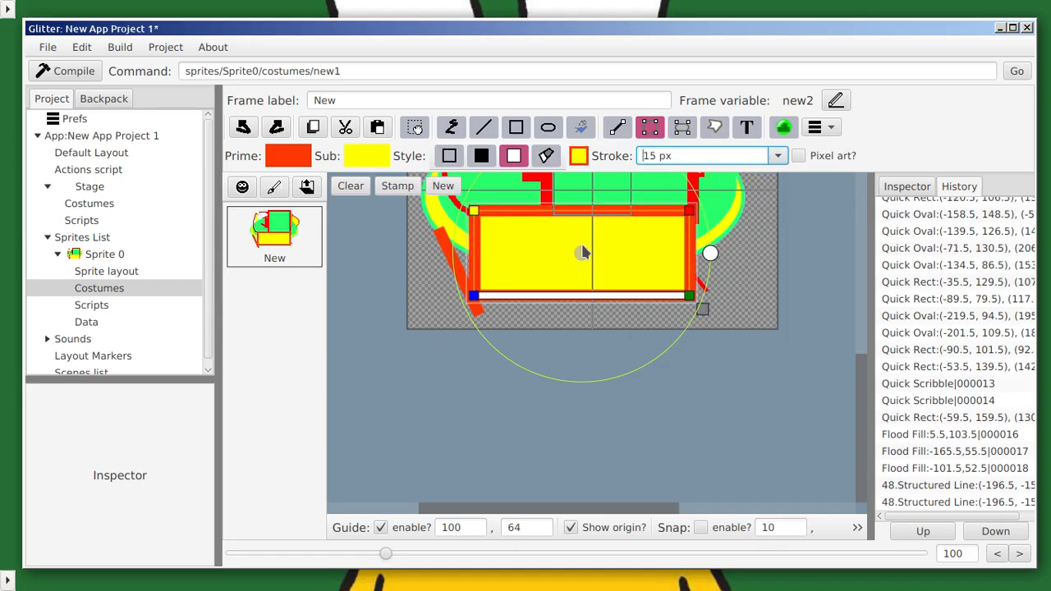
# Step: Move the structured rectangle up over the green square and back down, then clear it from the costume
pyautogui.scroll(2, 581, 254)
pyautogui.scroll(-4, 619, 238)
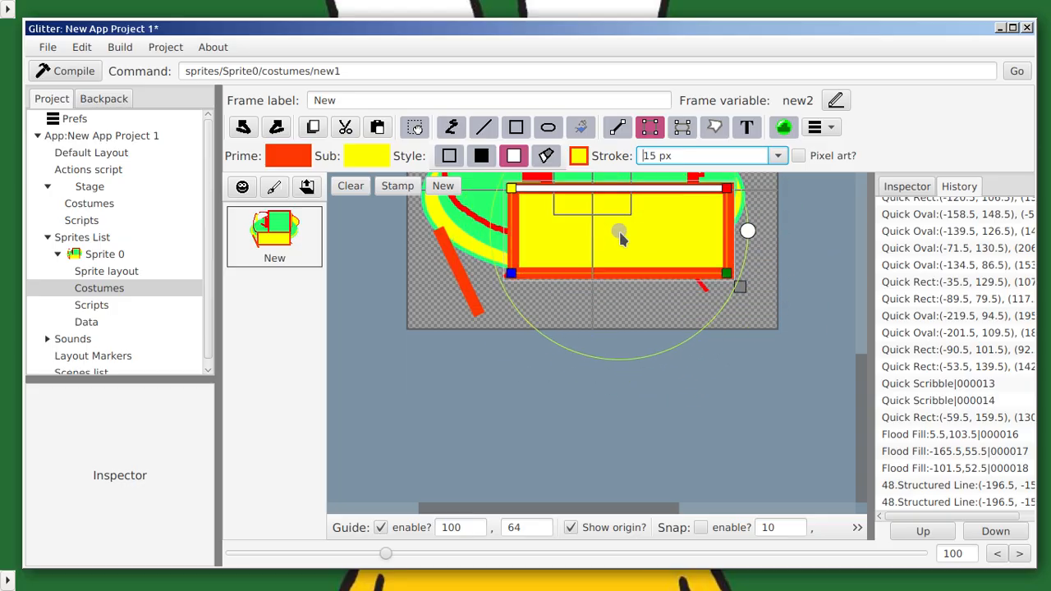
pyautogui.scroll(-5, 635, 260)
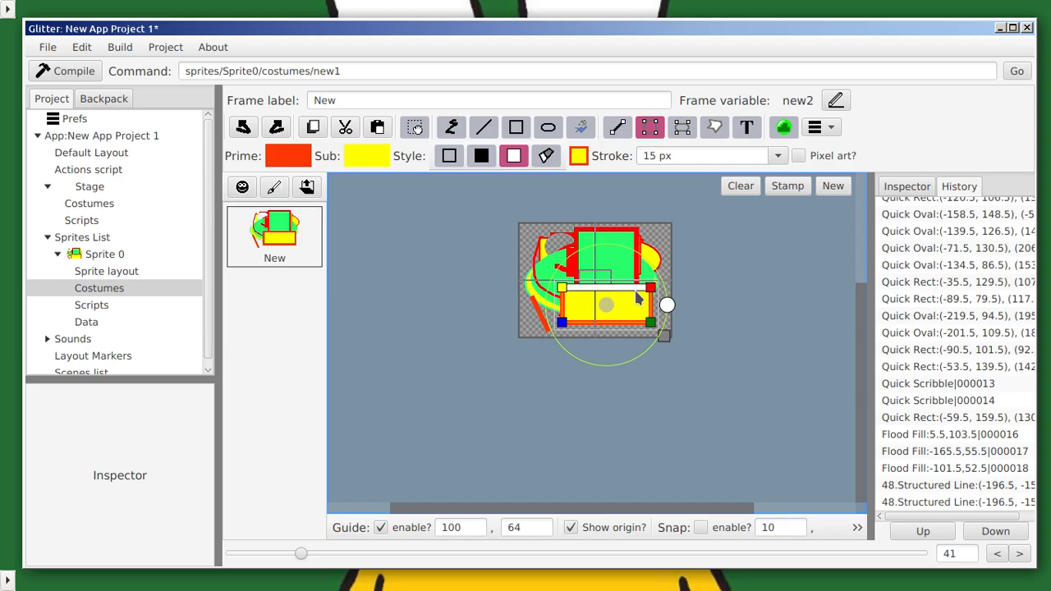
pyautogui.moveTo(609, 307); pyautogui.dragTo(616, 273)
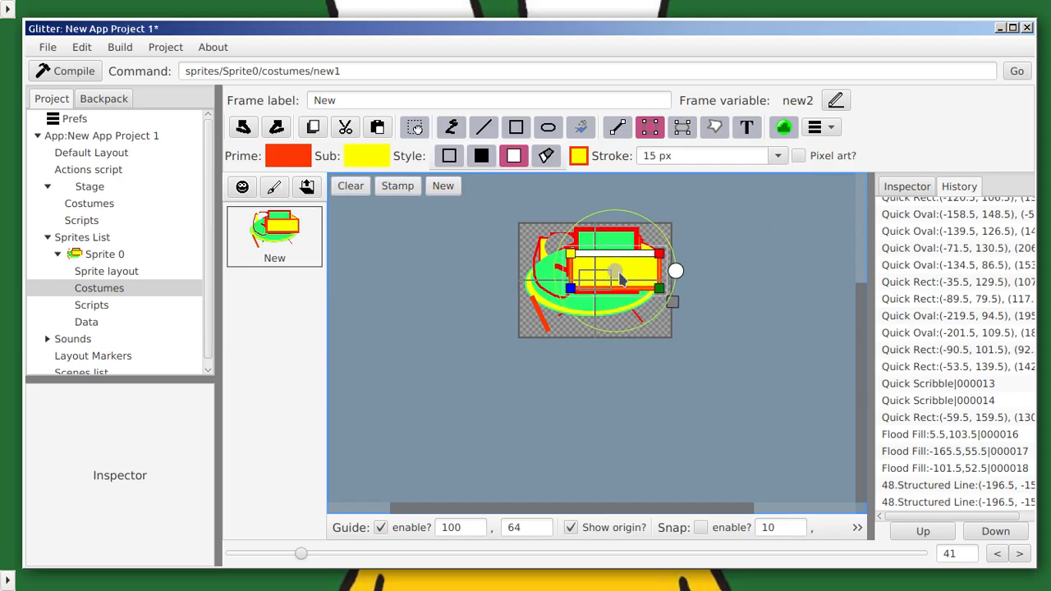
pyautogui.moveTo(619, 279); pyautogui.dragTo(607, 305)
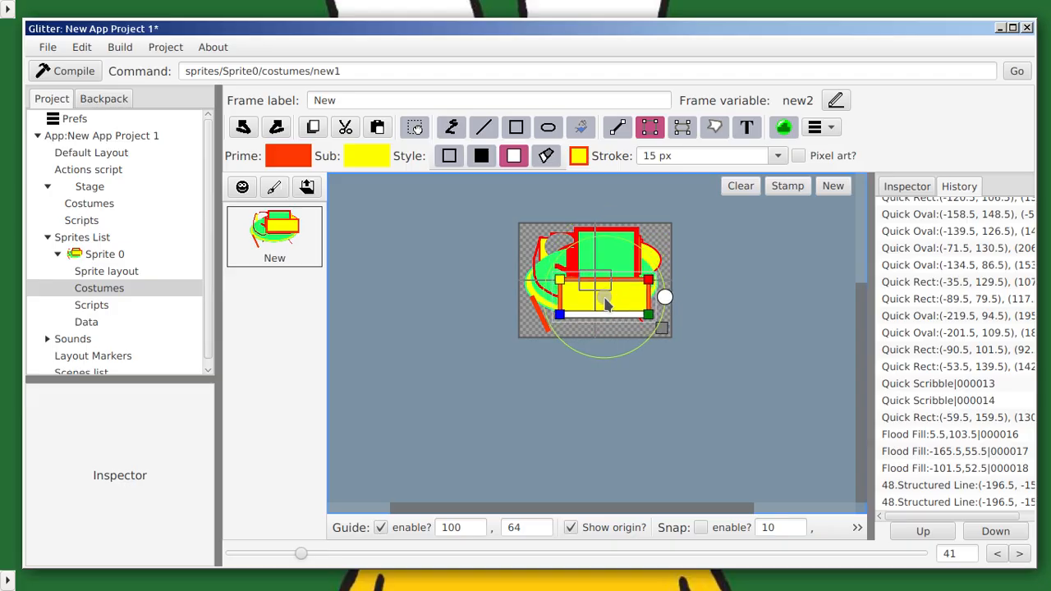
pyautogui.click(743, 185)
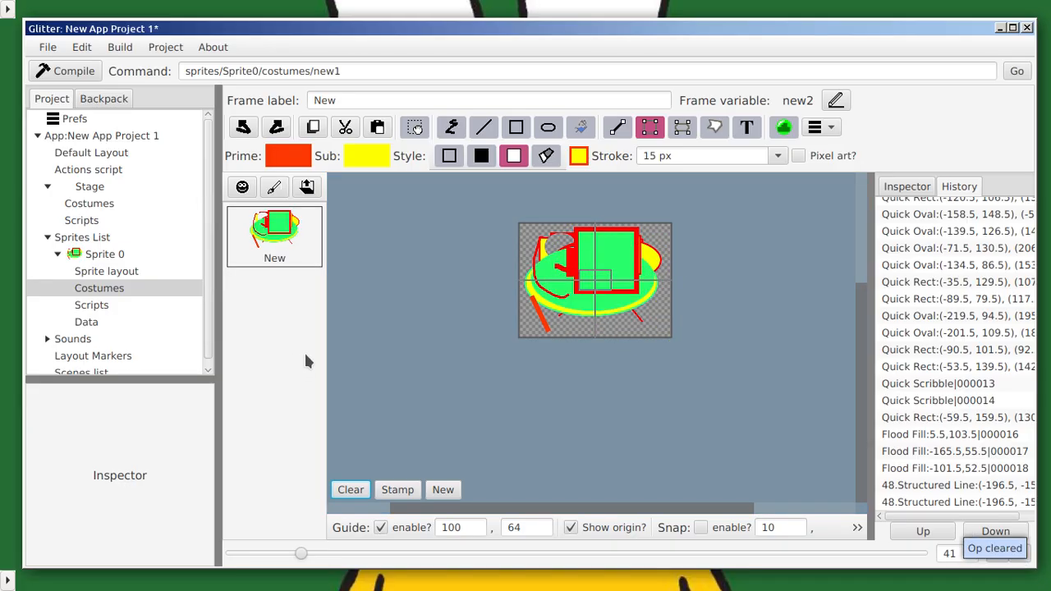
# Step: Draw a structured rectangle over the green square, commit it as finished, and draw a second, wider one below it
pyautogui.click(559, 242)
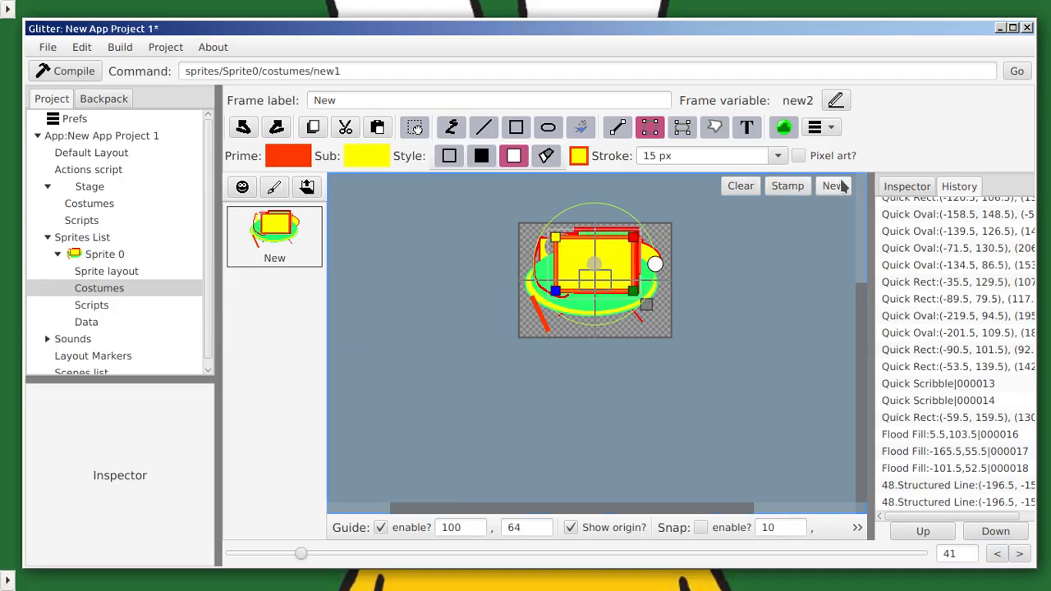
pyautogui.click(833, 186)
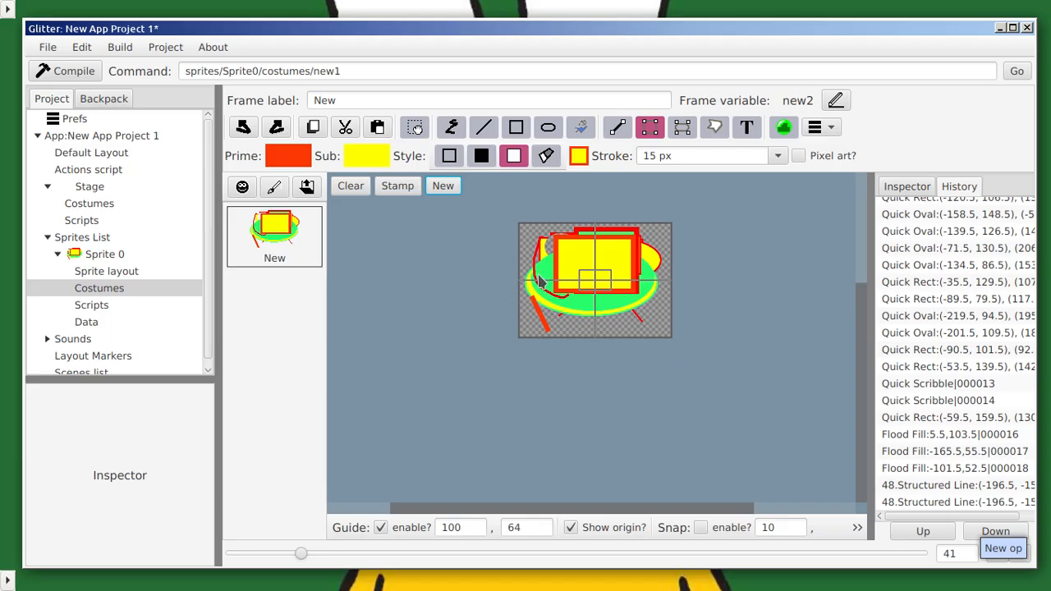
pyautogui.moveTo(539, 282); pyautogui.dragTo(649, 312)
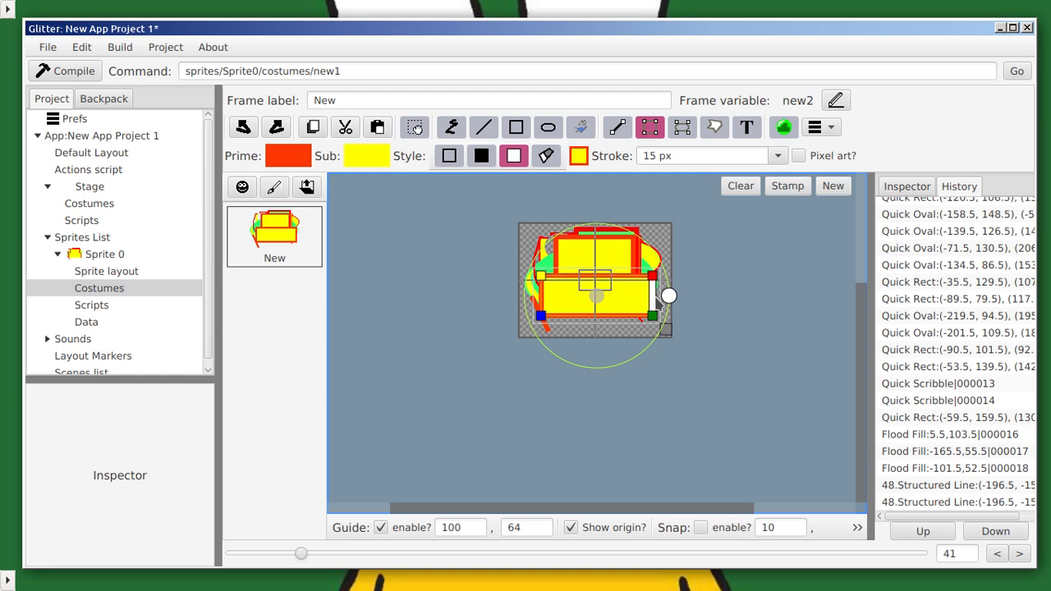
# Step: Set the wide structured rectangle's stroke to 6 px
pyautogui.scroll(3, 617, 325)
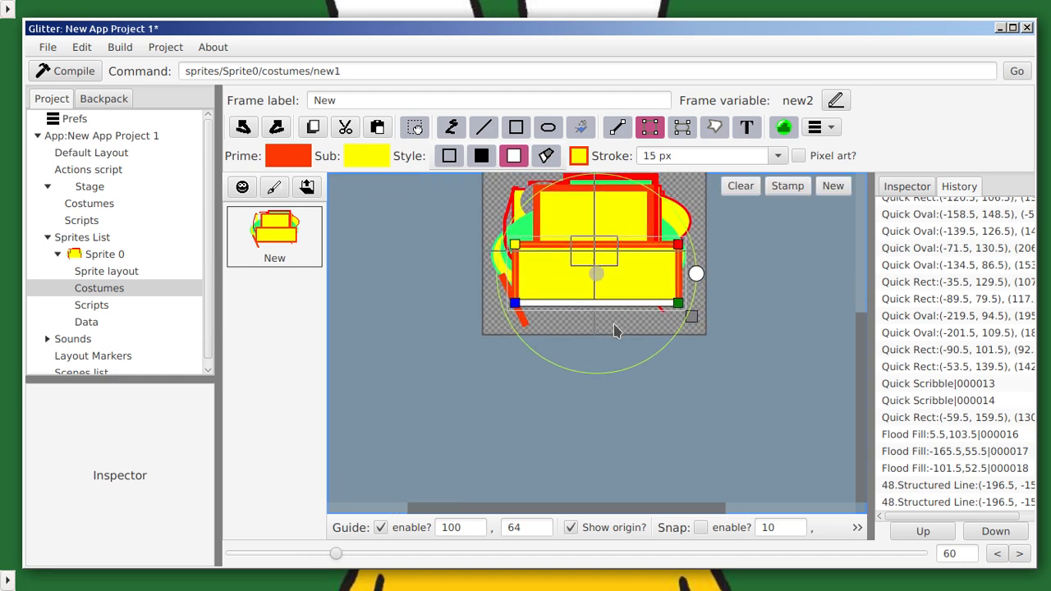
pyautogui.moveTo(624, 265); pyautogui.dragTo(620, 358)
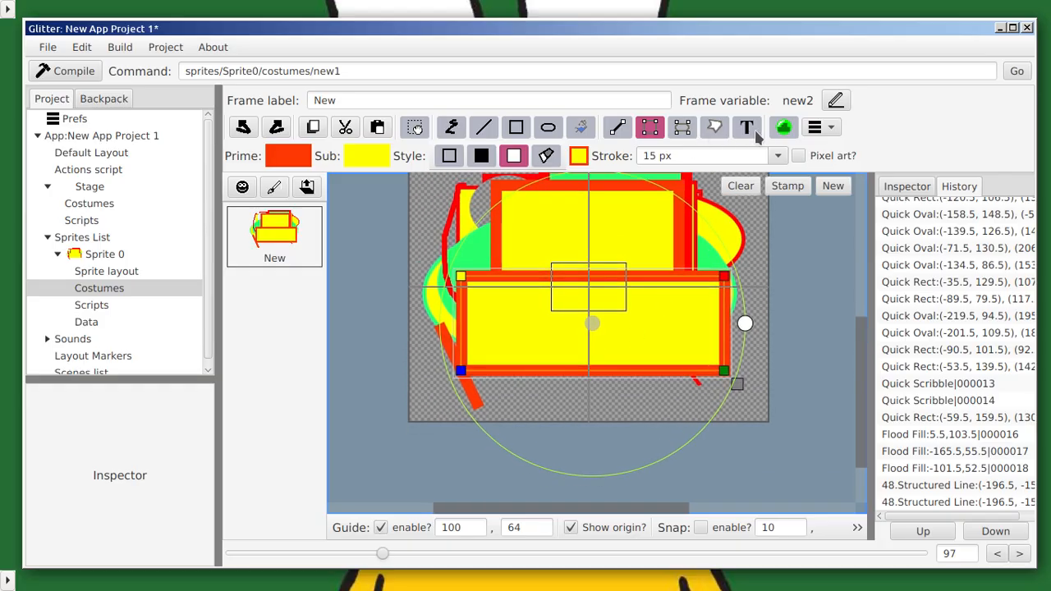
pyautogui.click(777, 156)
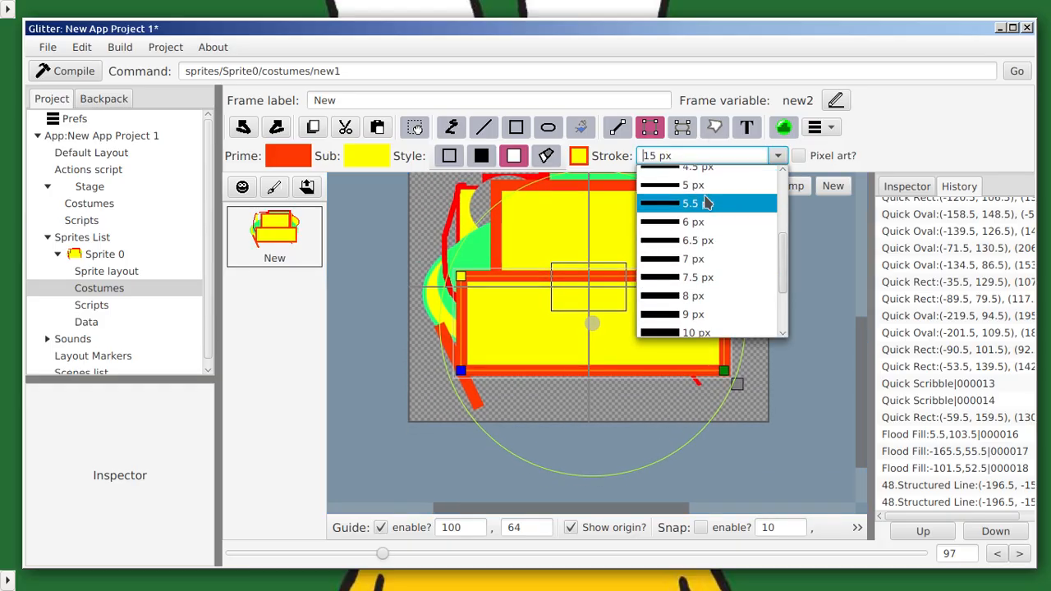
pyautogui.click(705, 223)
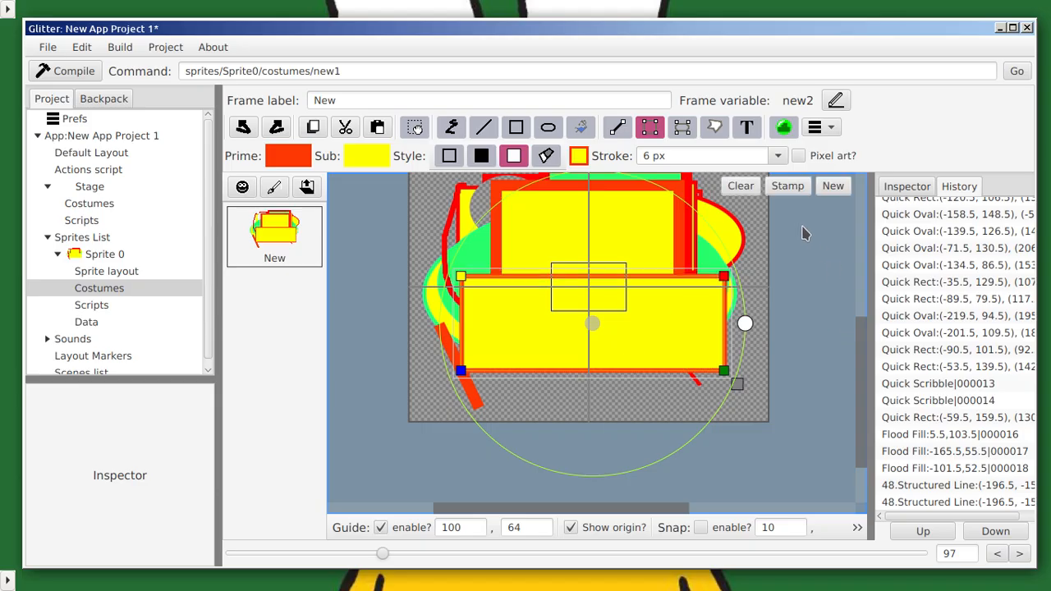
# Step: Stamp the 6 px rectangle onto the costume, move the still-active copy up and to the right, and clear that copy
pyautogui.click(787, 187)
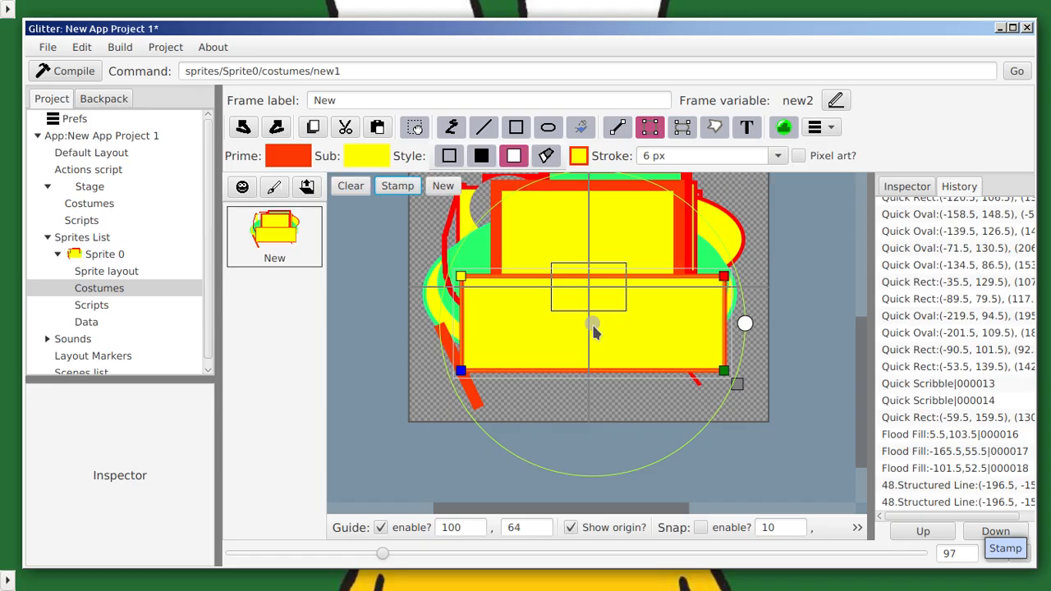
pyautogui.moveTo(593, 325); pyautogui.dragTo(662, 250)
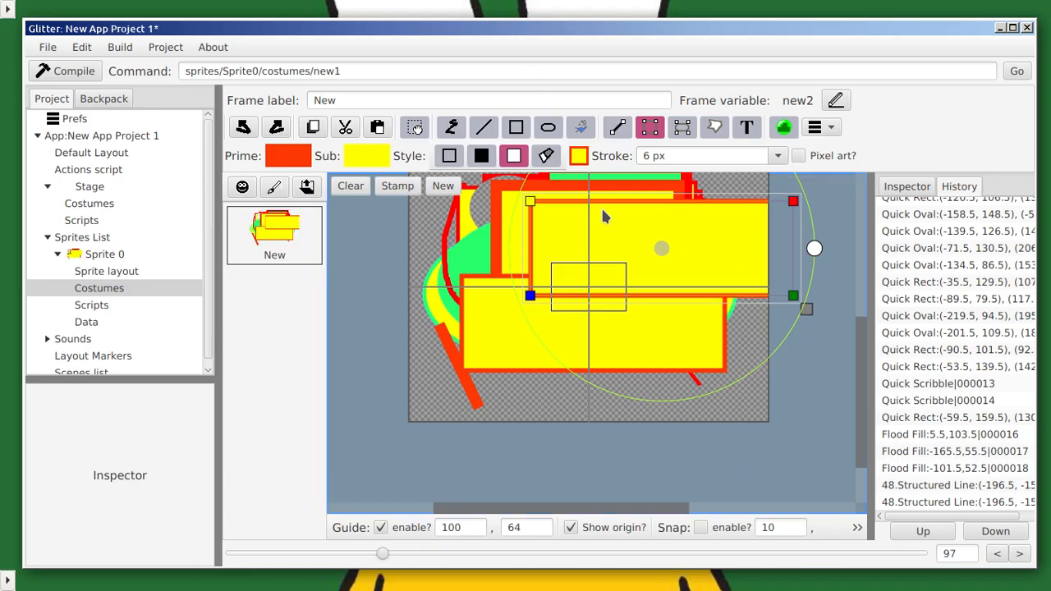
pyautogui.moveTo(659, 249); pyautogui.dragTo(629, 287)
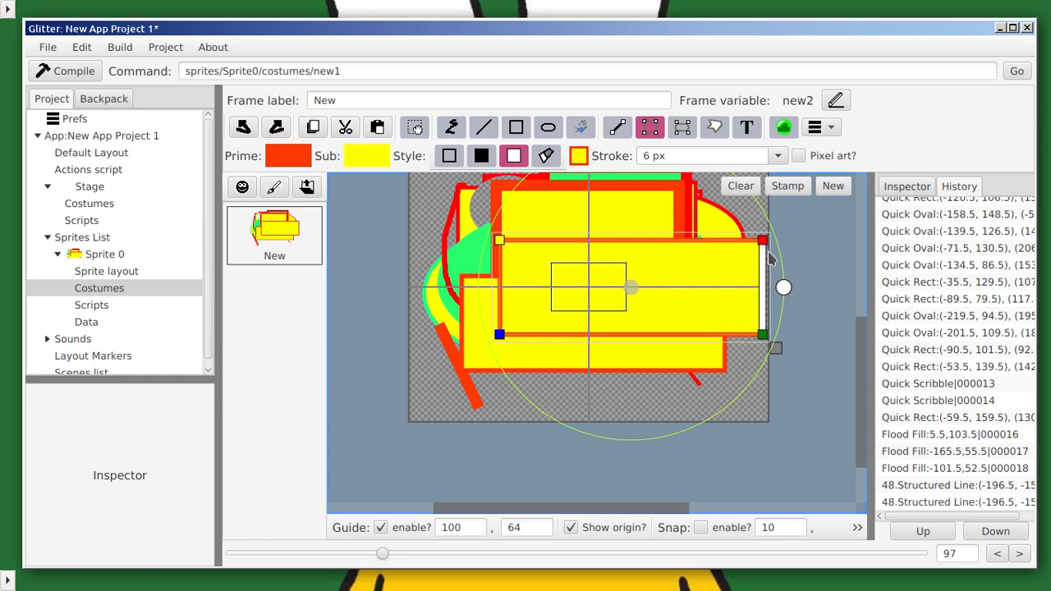
pyautogui.rightClick(670, 285)
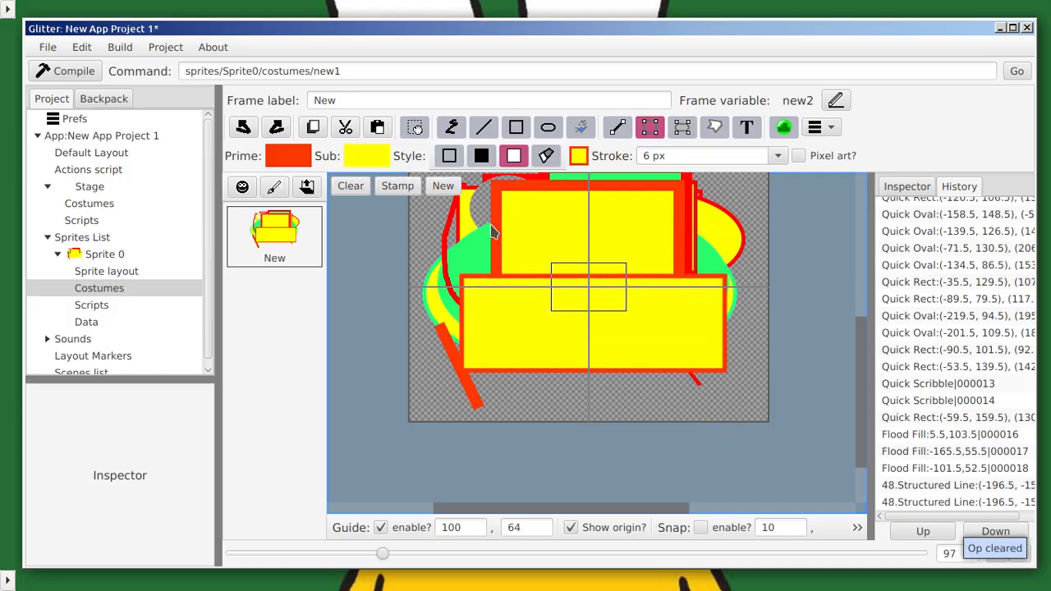
# Step: Stamp a new structured rectangle over the costume's right half and commit a second copy shifted to the costume's left edge
pyautogui.moveTo(491, 224); pyautogui.dragTo(762, 354)
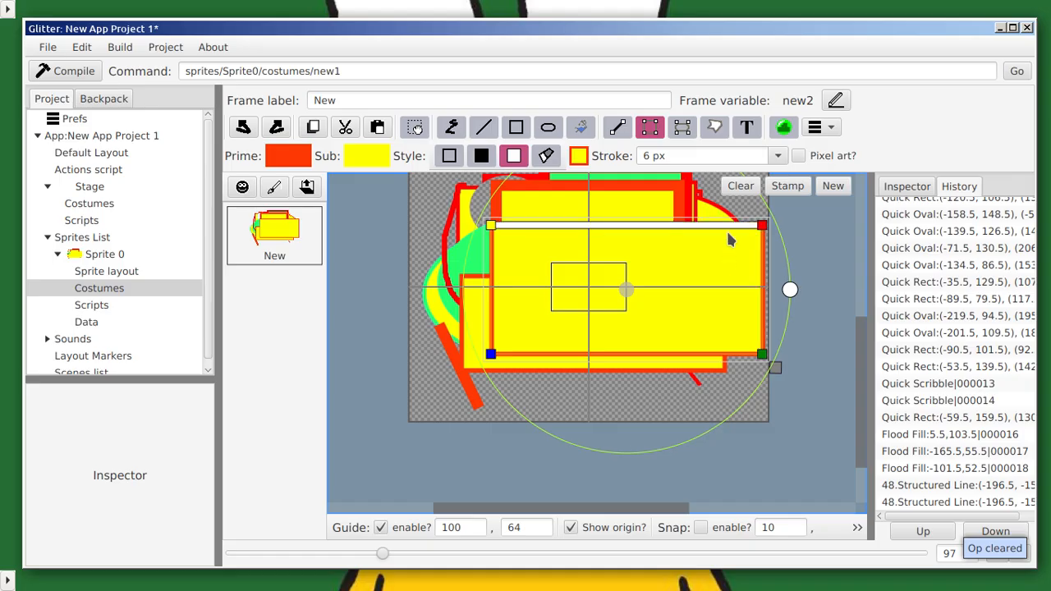
pyautogui.click(787, 185)
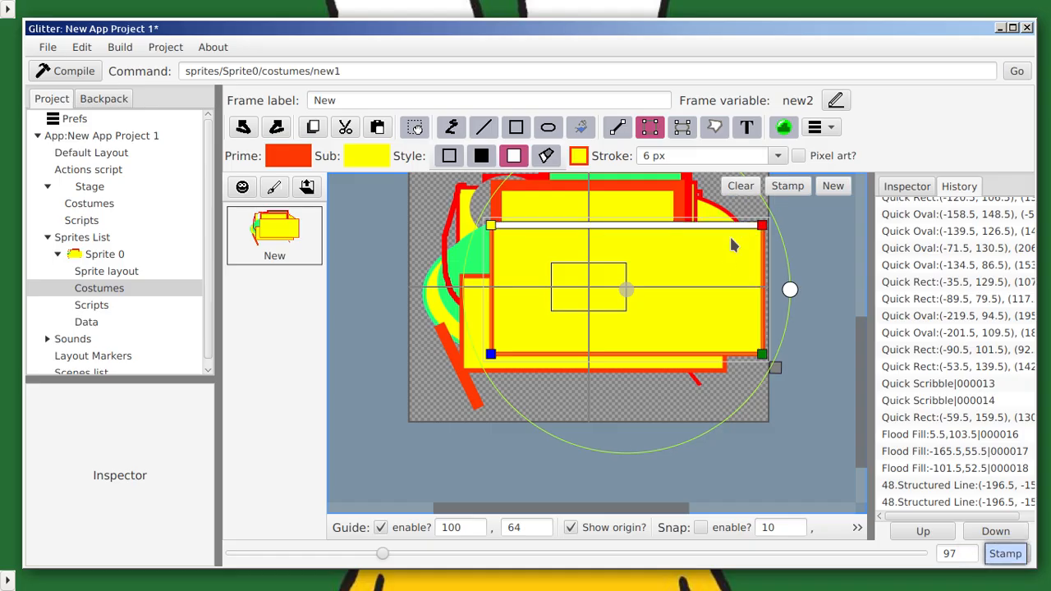
pyautogui.moveTo(626, 289); pyautogui.dragTo(531, 320)
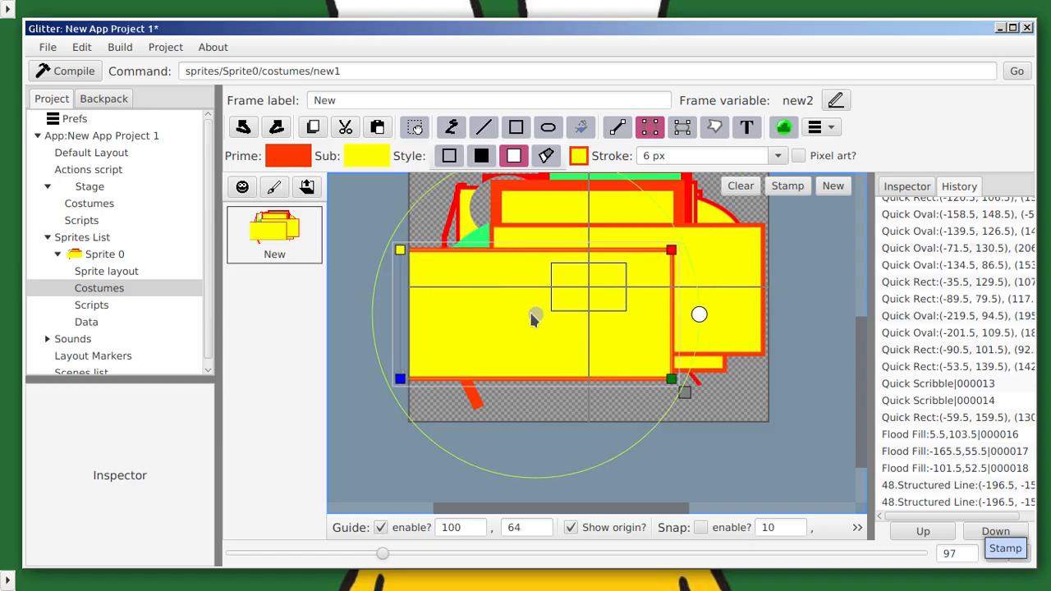
pyautogui.click(829, 187)
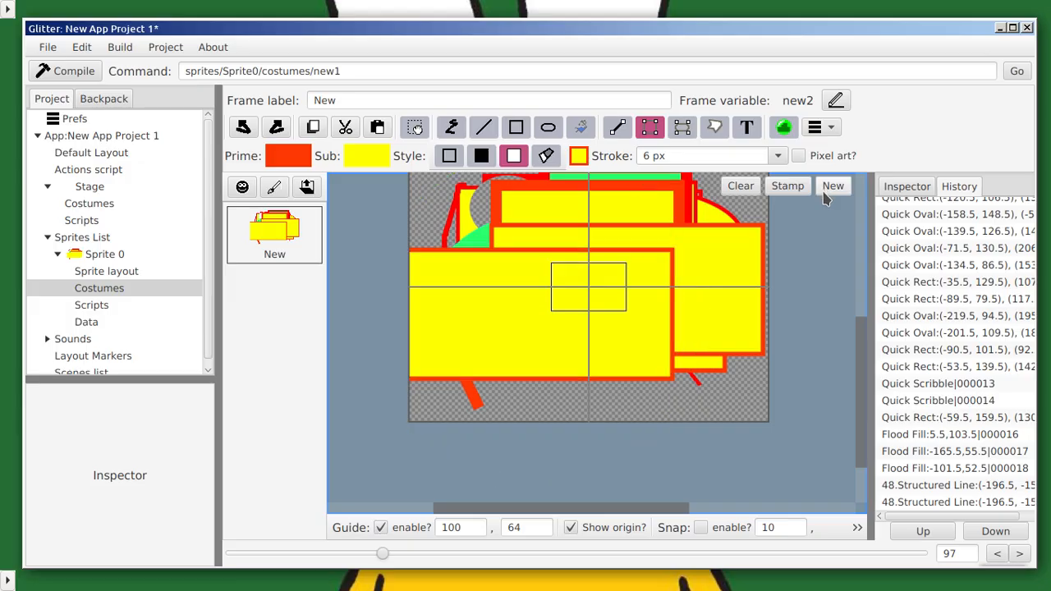
# Step: Draw another structured rectangle near the costume's centre, move it slightly left, and shrink it by pulling in its red corner
pyautogui.moveTo(555, 221); pyautogui.dragTo(749, 346)
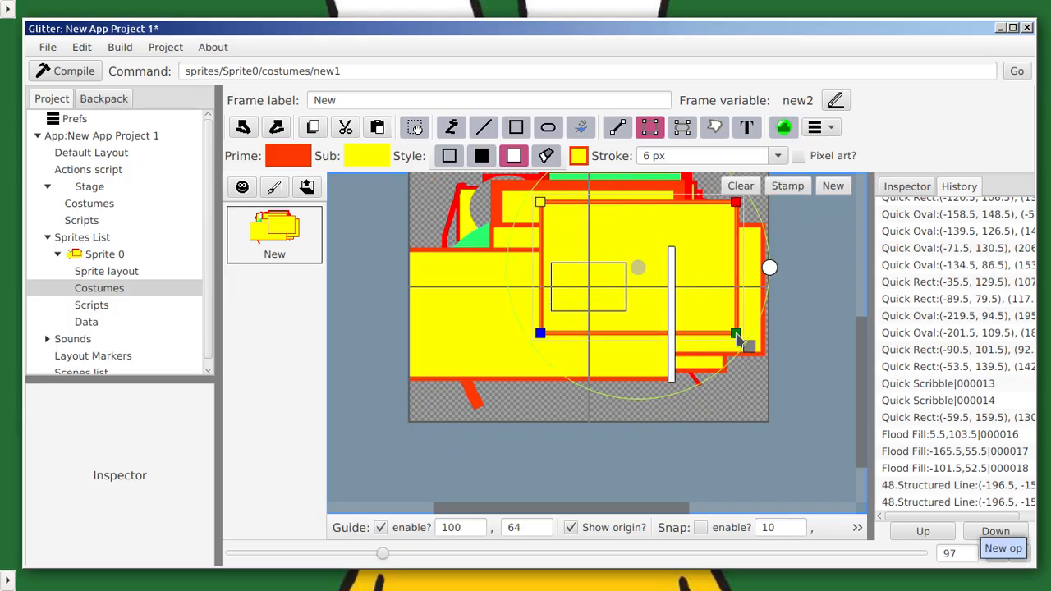
pyautogui.scroll(3, 616, 195)
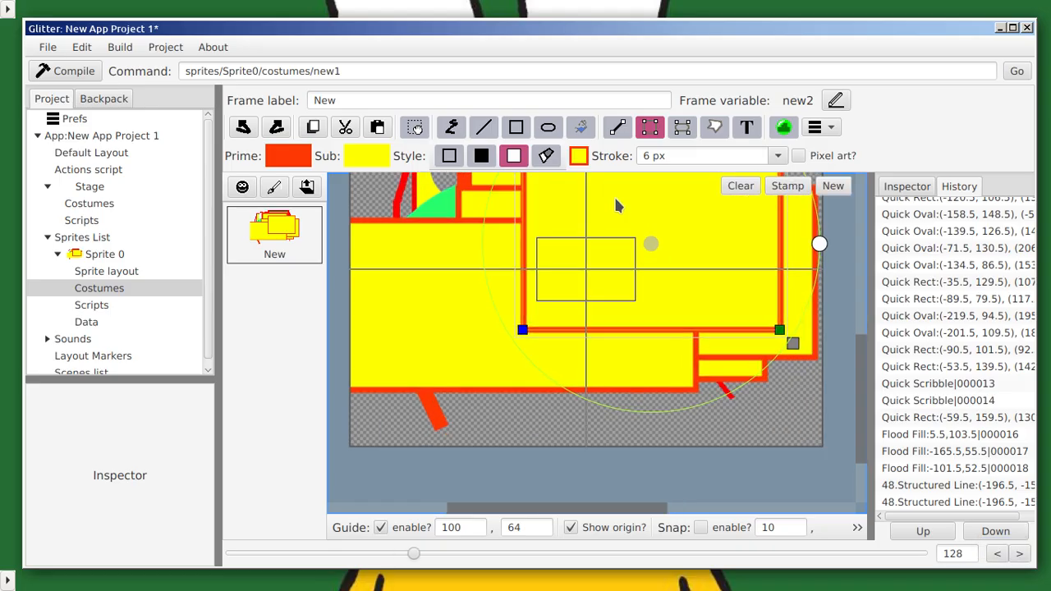
pyautogui.scroll(-4, 624, 230)
pyautogui.scroll(3, 604, 312)
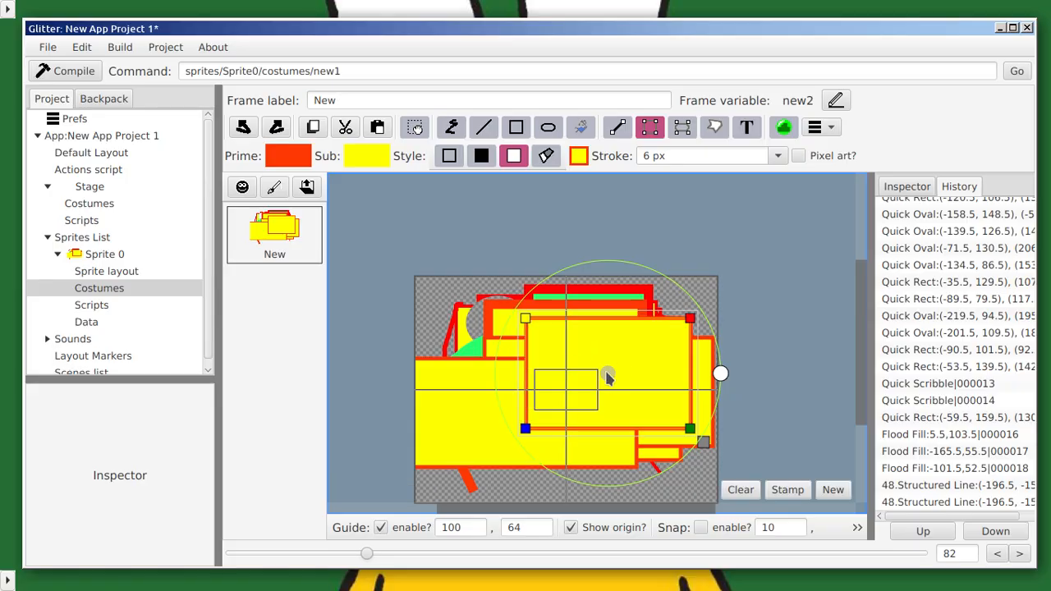
pyautogui.moveTo(607, 376); pyautogui.dragTo(579, 369)
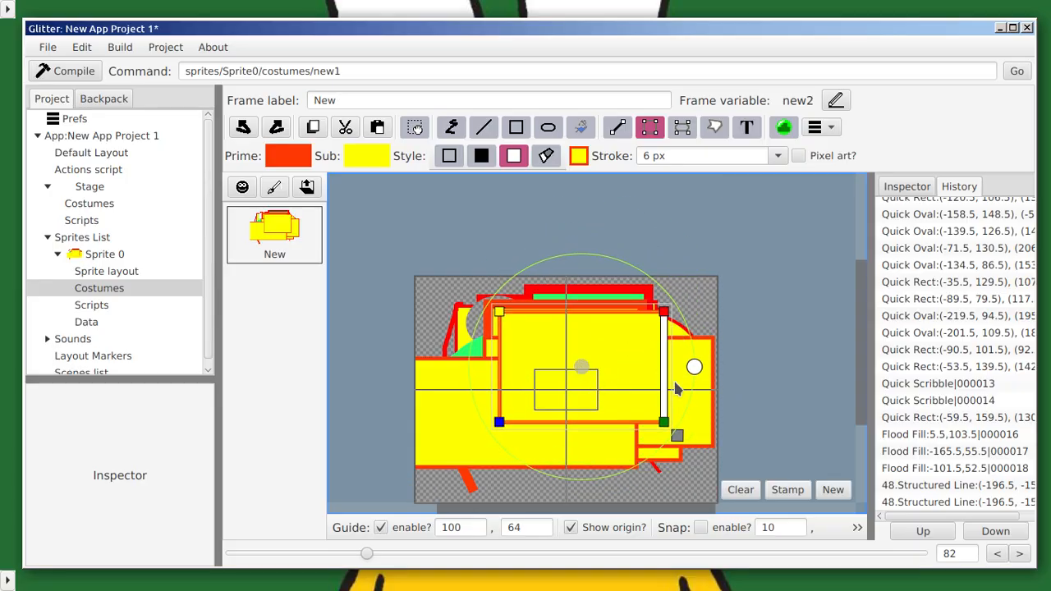
pyautogui.moveTo(665, 313); pyautogui.dragTo(654, 346)
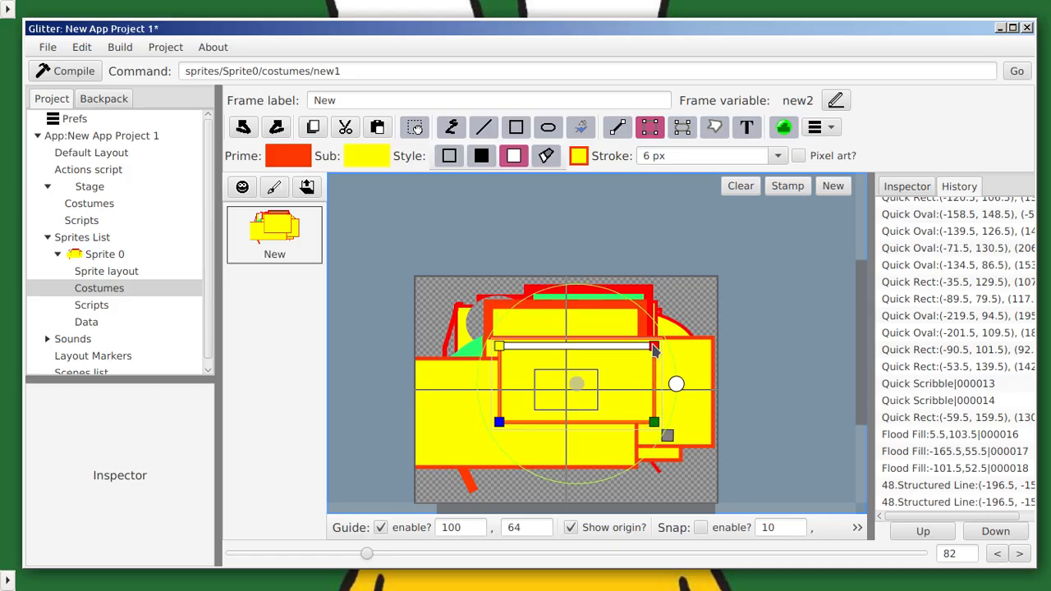
# Step: Rotate the structured rectangle clockwise, scale it down, and swing it back counterclockwise into a tilted parallelogram
pyautogui.moveTo(676, 386); pyautogui.dragTo(688, 413)
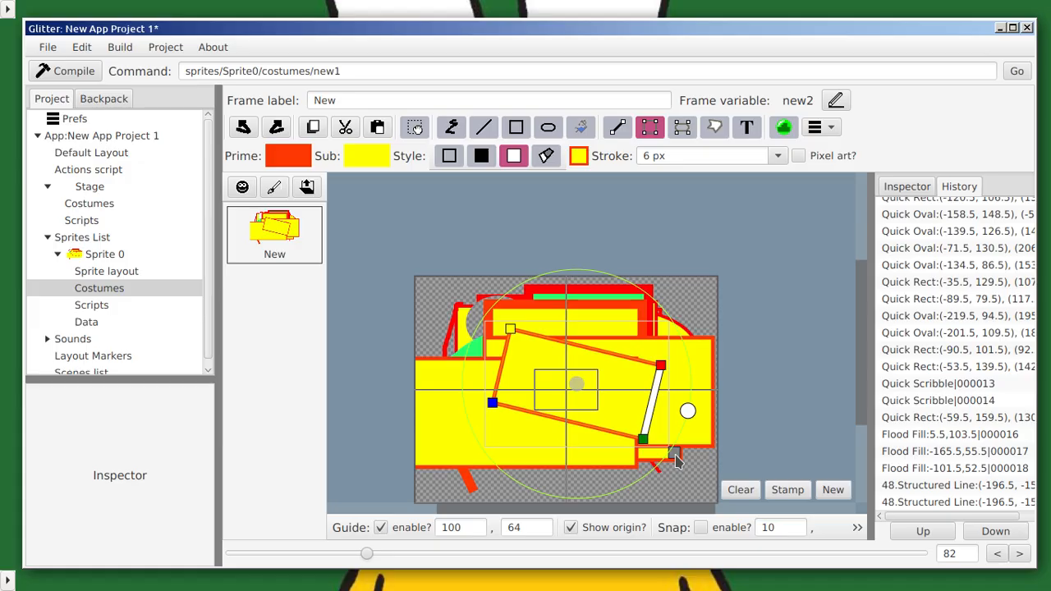
pyautogui.moveTo(675, 460)
pyautogui.mouseDown()
pyautogui.moveTo(697, 469)
pyautogui.moveTo(638, 441)
pyautogui.moveTo(704, 484)
pyautogui.moveTo(628, 429)
pyautogui.moveTo(692, 460)
pyautogui.moveTo(631, 431)
pyautogui.moveTo(661, 462)
pyautogui.mouseUp()
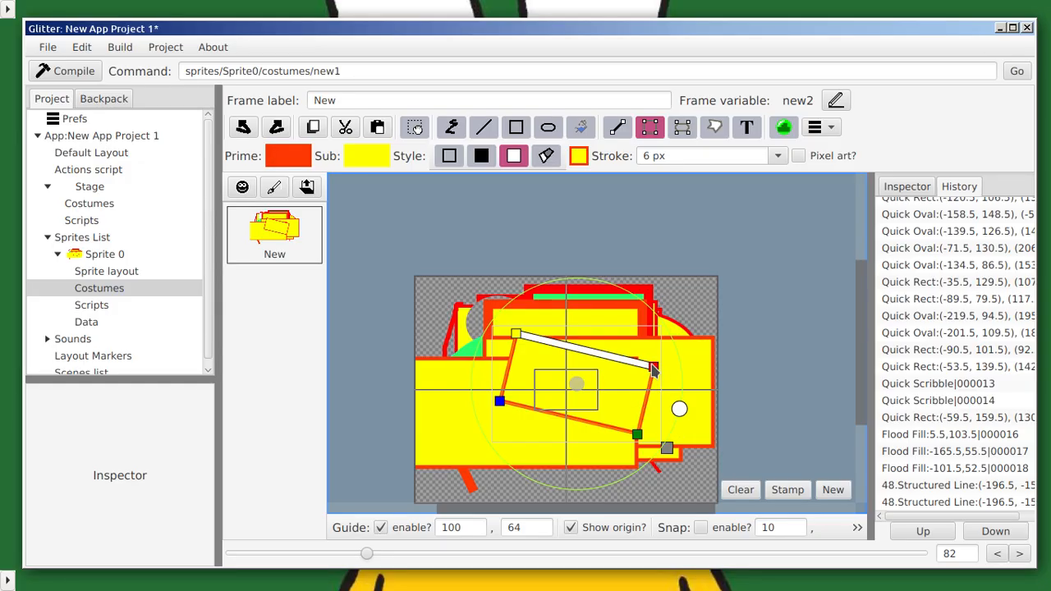
pyautogui.moveTo(654, 369)
pyautogui.mouseDown()
pyautogui.moveTo(694, 296)
pyautogui.moveTo(706, 308)
pyautogui.moveTo(669, 371)
pyautogui.moveTo(622, 373)
pyautogui.moveTo(648, 367)
pyautogui.moveTo(617, 459)
pyautogui.moveTo(634, 386)
pyautogui.moveTo(637, 475)
pyautogui.moveTo(620, 448)
pyautogui.moveTo(649, 386)
pyautogui.moveTo(645, 411)
pyautogui.moveTo(611, 447)
pyautogui.moveTo(639, 333)
pyautogui.mouseUp()
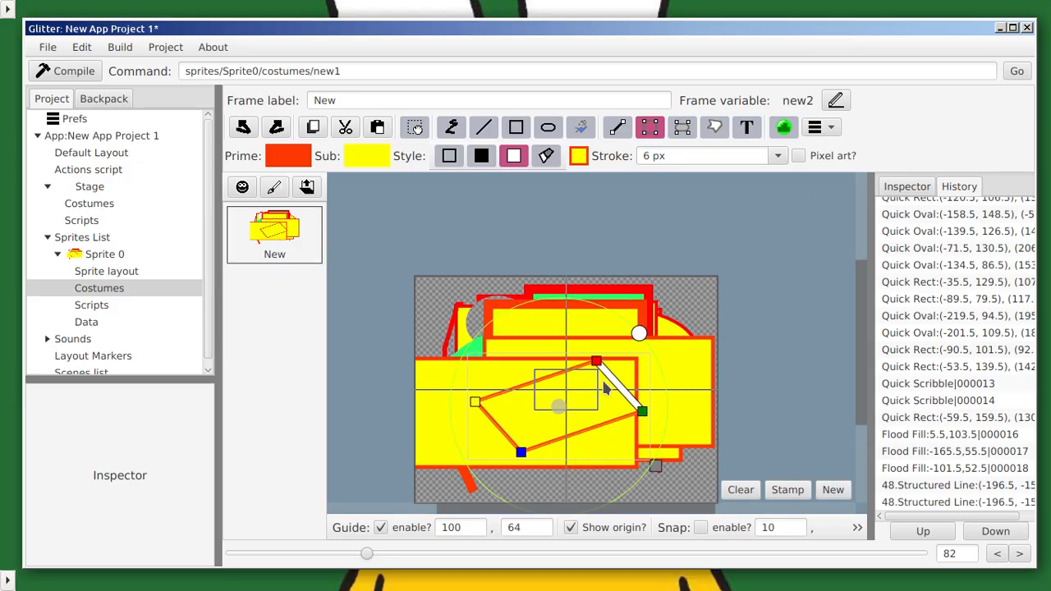
# Step: Shift the tilted parallelogram's sides individually to reshape it within the large left rectangle
pyautogui.moveTo(608, 377); pyautogui.dragTo(605, 453)
pyautogui.scroll(3, 626, 439)
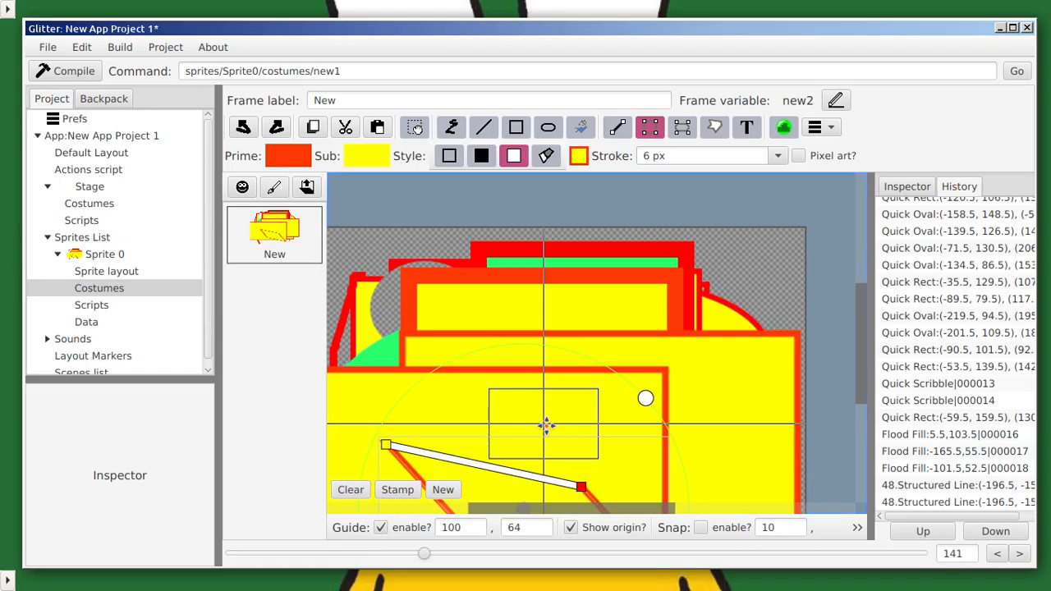
pyautogui.scroll(-4, 533, 353)
pyautogui.scroll(1, 558, 312)
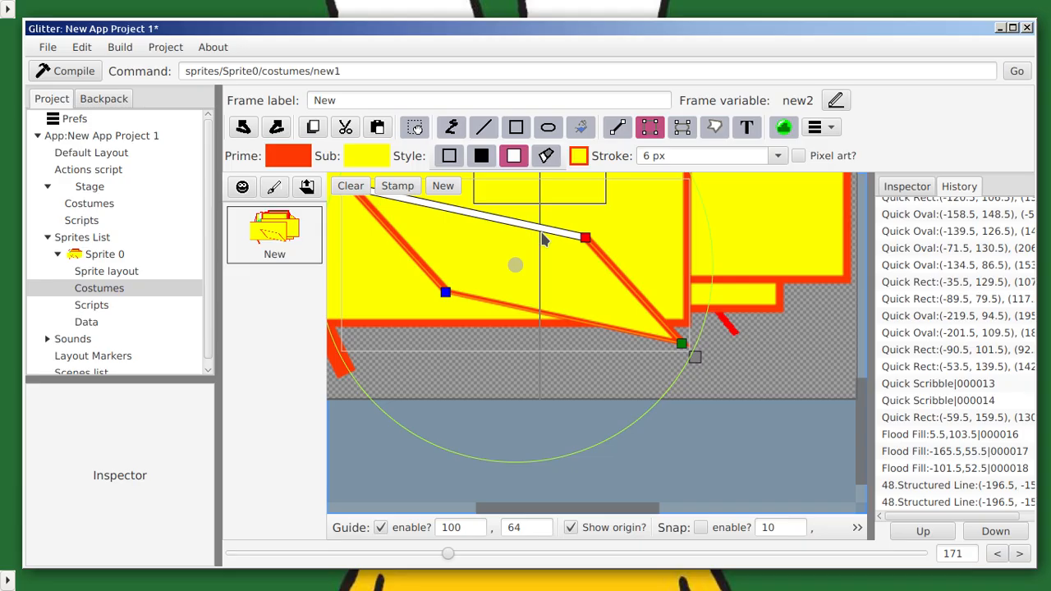
pyautogui.scroll(-2, 522, 304)
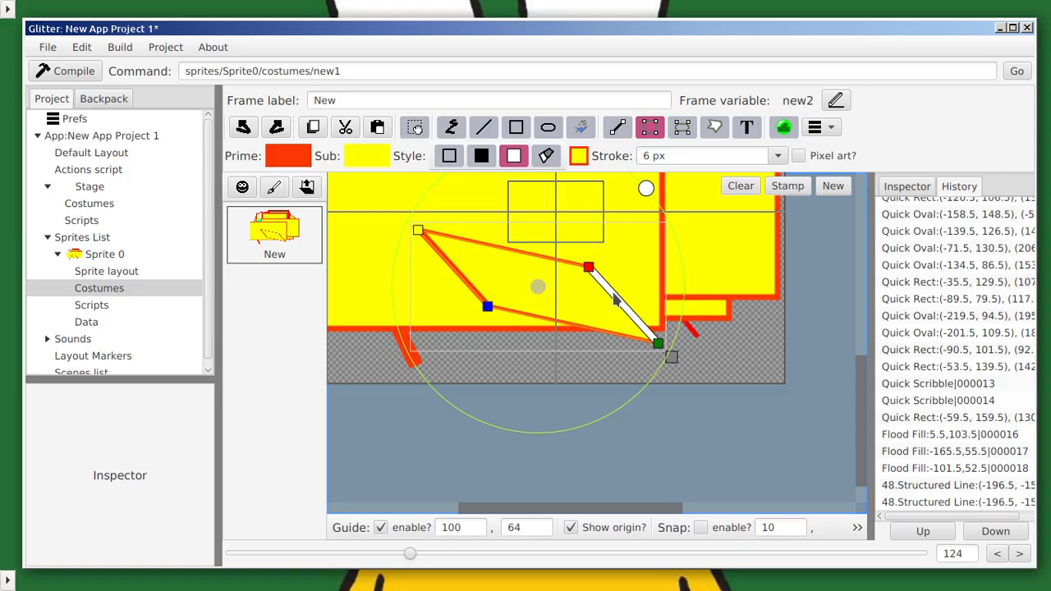
pyautogui.scroll(3, 614, 300)
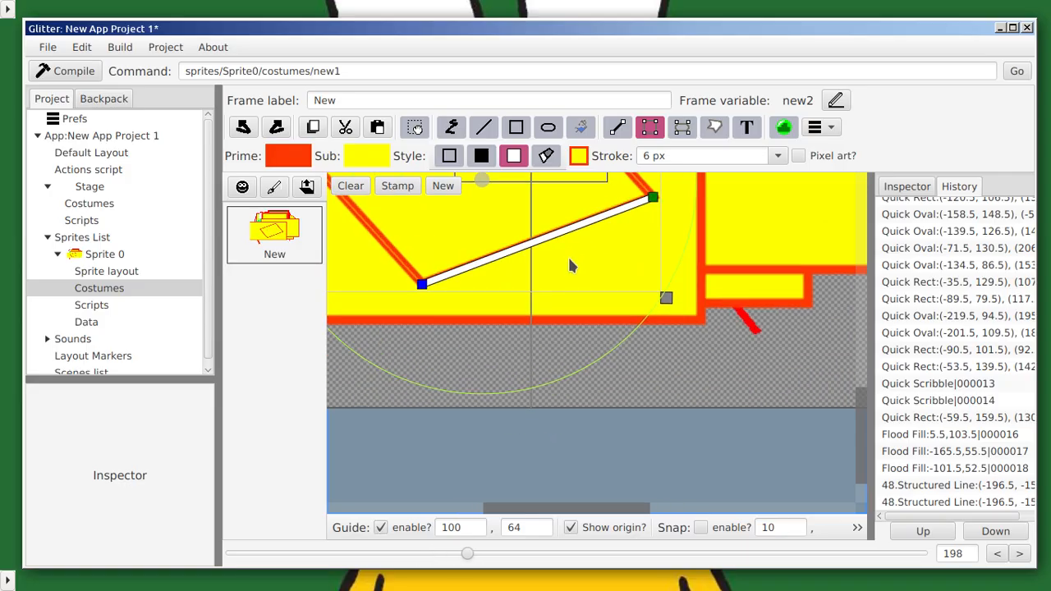
pyautogui.moveTo(654, 425); pyautogui.dragTo(698, 503)
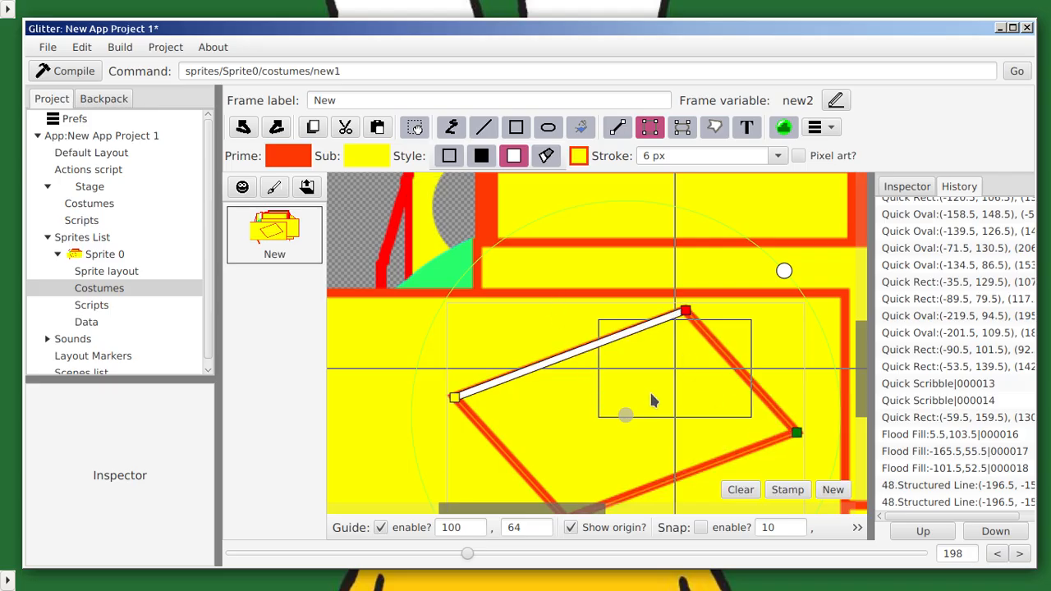
pyautogui.scroll(5, 652, 401)
pyautogui.moveTo(616, 364); pyautogui.dragTo(608, 305)
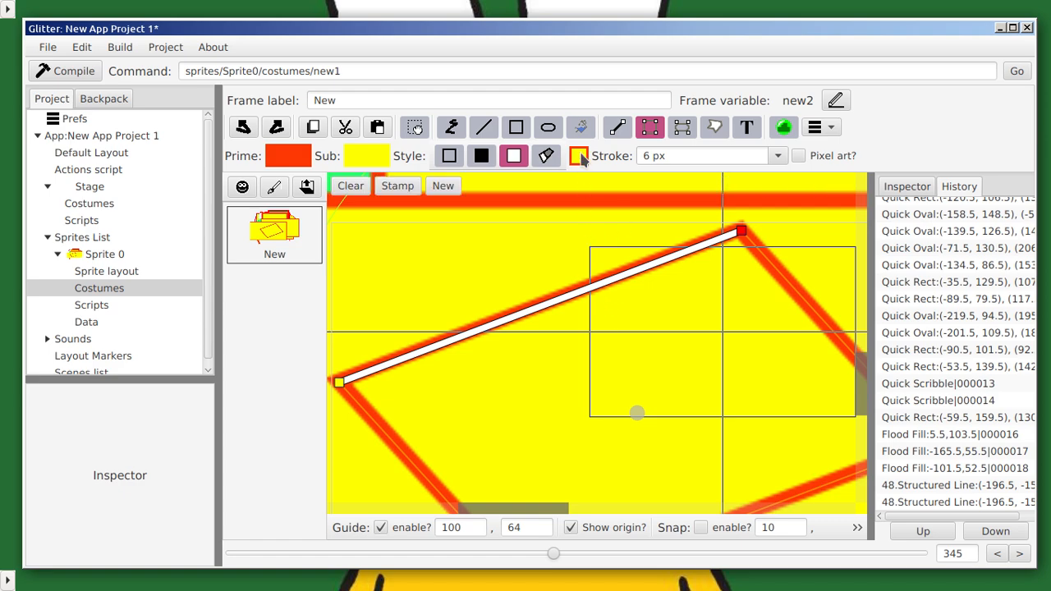
# Step: Draw a structured oval over the parallelogram's upper side, tilt it slightly counterclockwise, and move it a little left
pyautogui.click(683, 127)
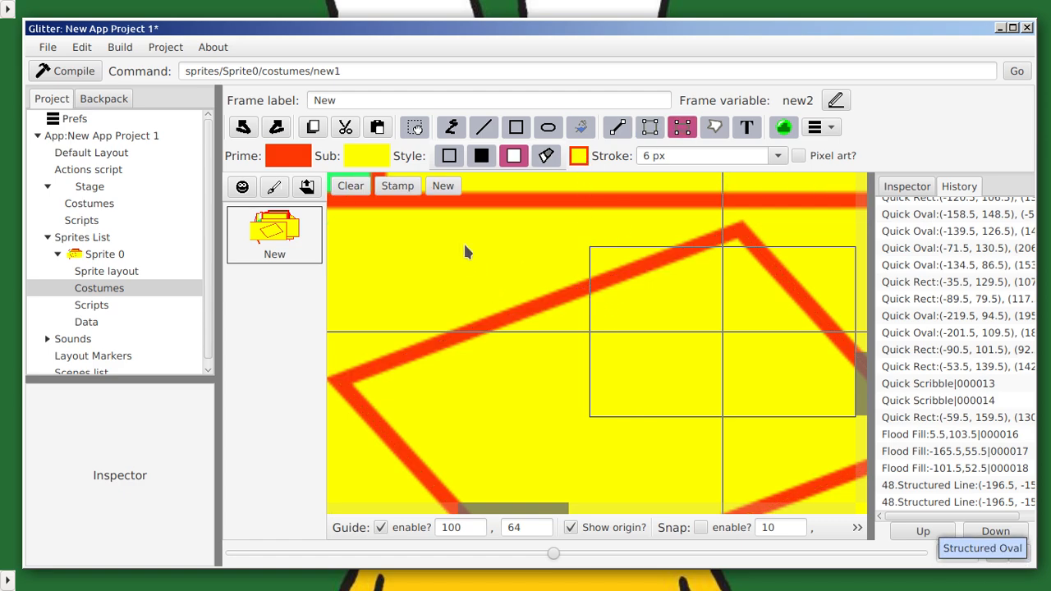
pyautogui.moveTo(463, 243); pyautogui.dragTo(760, 422)
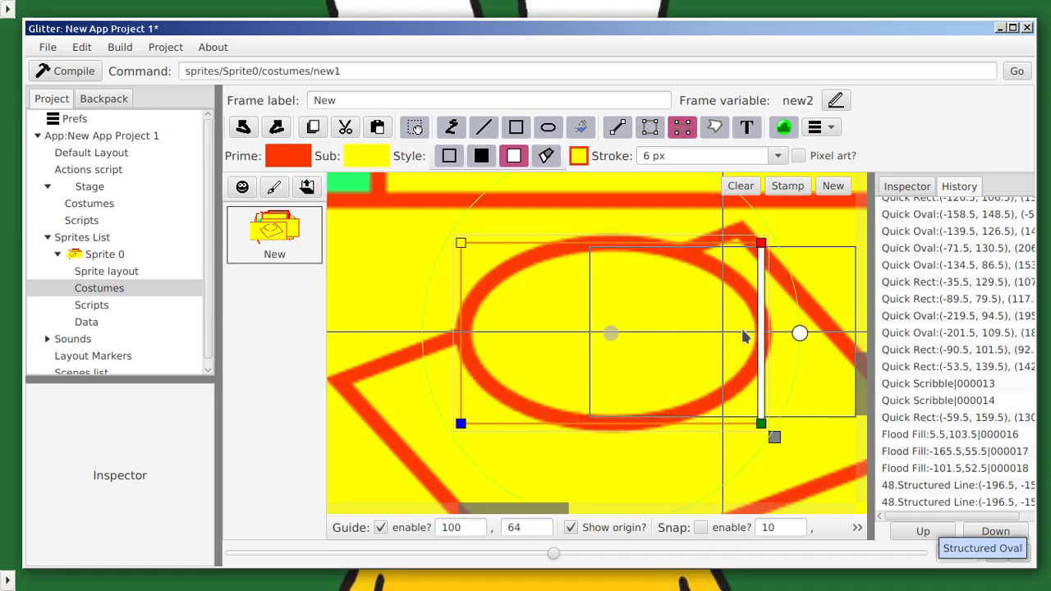
pyautogui.moveTo(800, 335); pyautogui.dragTo(589, 339)
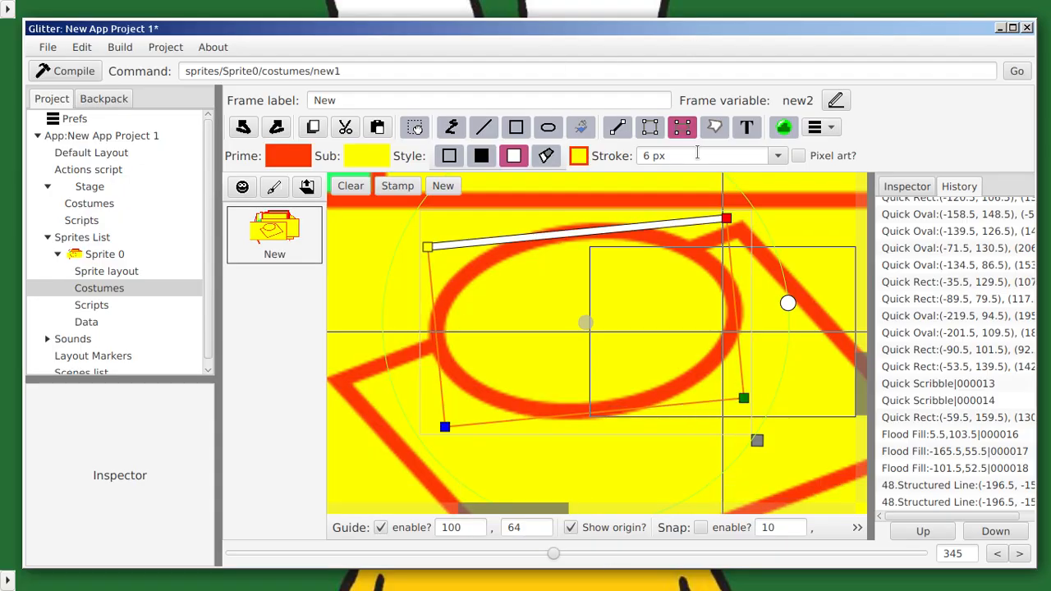
# Step: Start a structured polygon at the costume's origin and move its upper side up and to the left
pyautogui.click(712, 128)
pyautogui.scroll(-5, 641, 329)
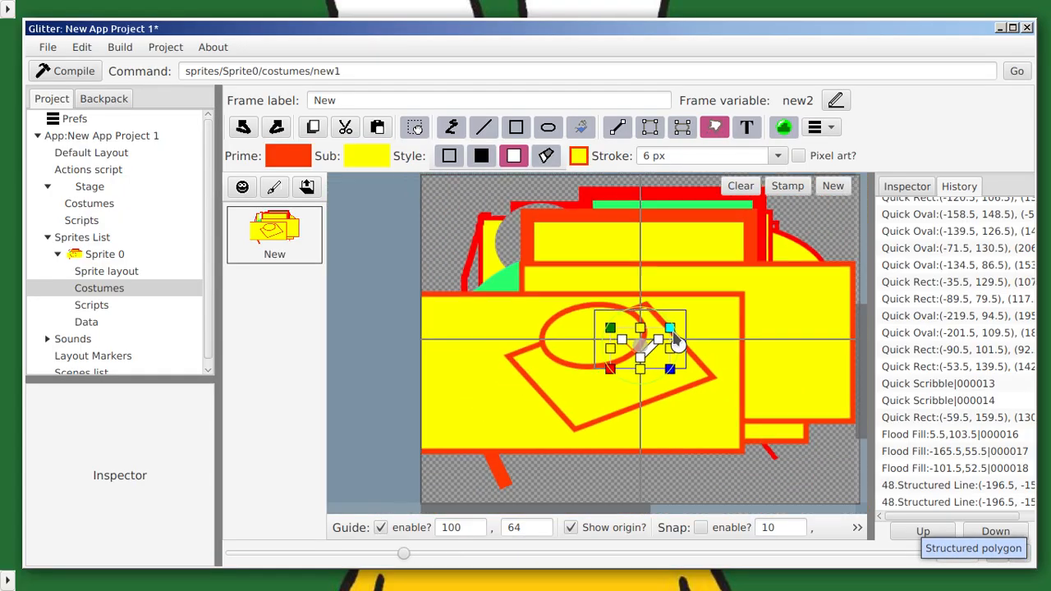
pyautogui.scroll(5, 639, 328)
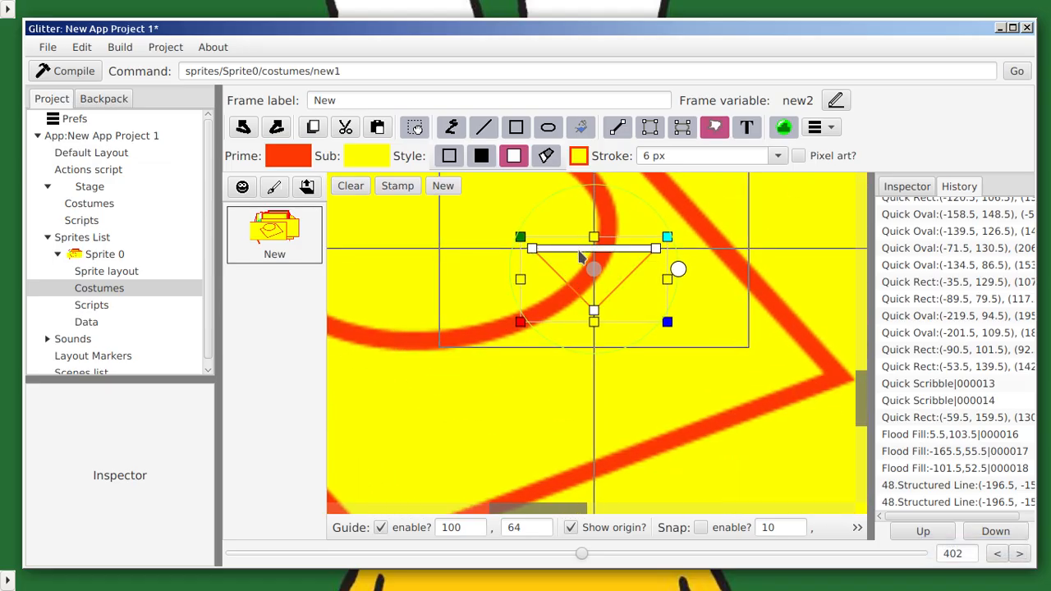
pyautogui.moveTo(581, 251); pyautogui.dragTo(525, 193)
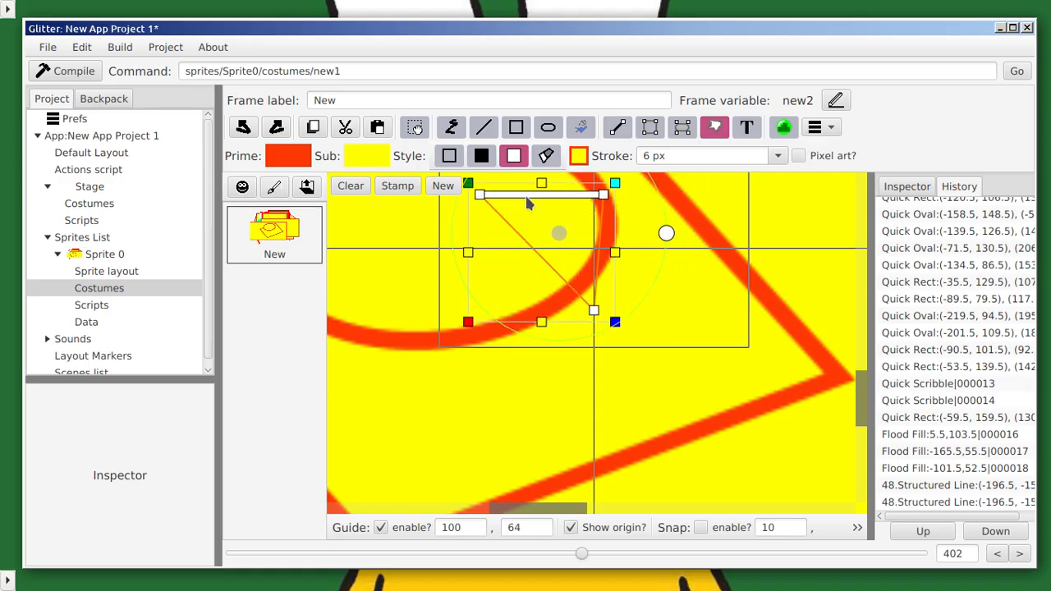
# Step: Pull out the polygon's left and lower corners and add further corners around it to make a six-sided shape
pyautogui.moveTo(554, 267); pyautogui.dragTo(450, 386)
pyautogui.click(428, 374)
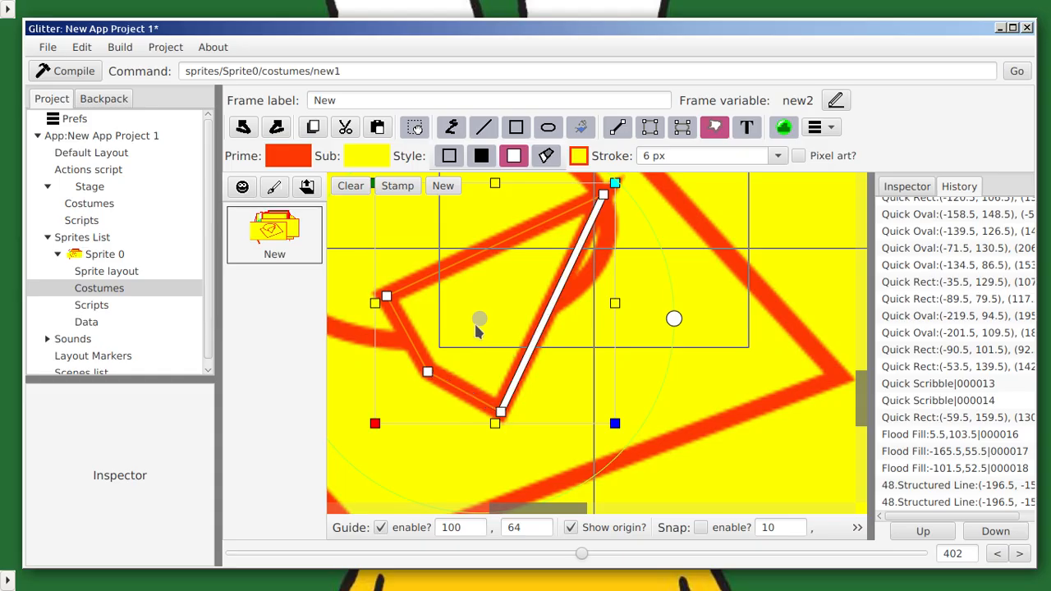
pyautogui.click(454, 197)
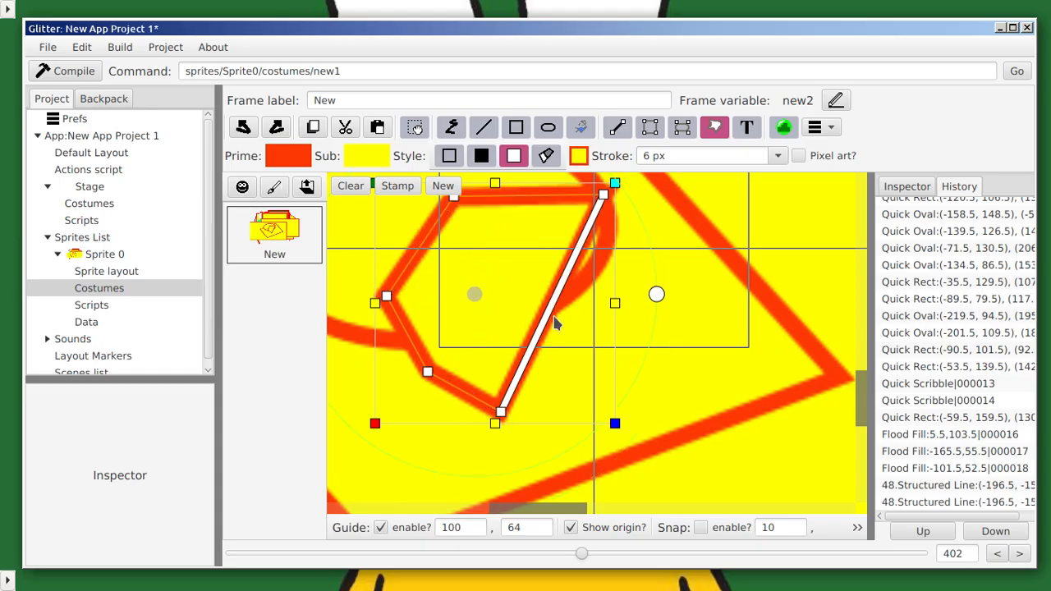
pyautogui.click(645, 335)
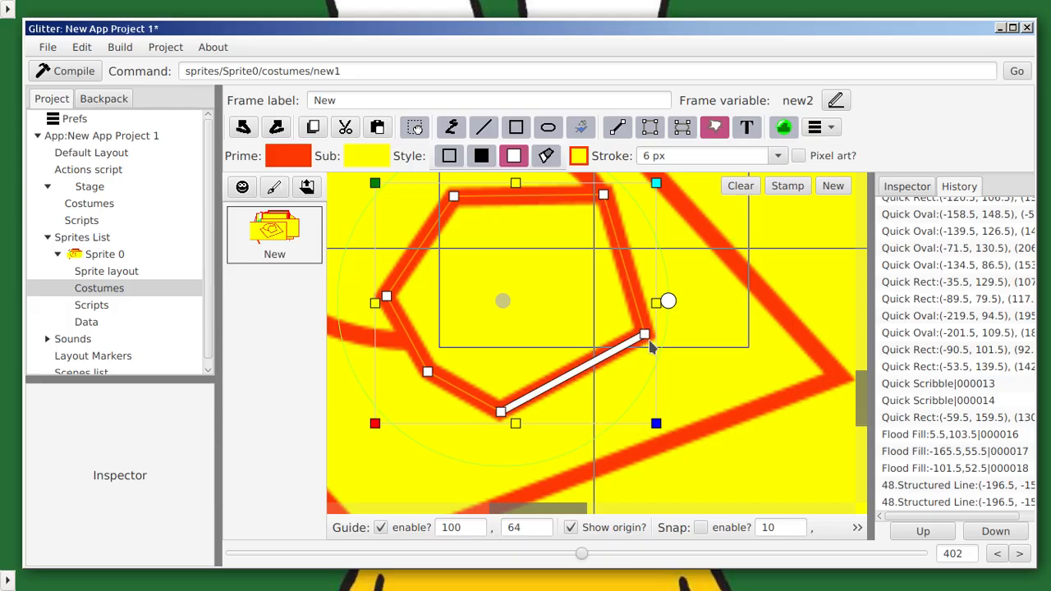
# Step: Add corners to the polygon's right and upper sides, one pulled inward at the upper left, and stretch the shape leftward from its upper-left handle
pyautogui.moveTo(645, 333); pyautogui.dragTo(666, 224)
pyautogui.scroll(-3, 699, 388)
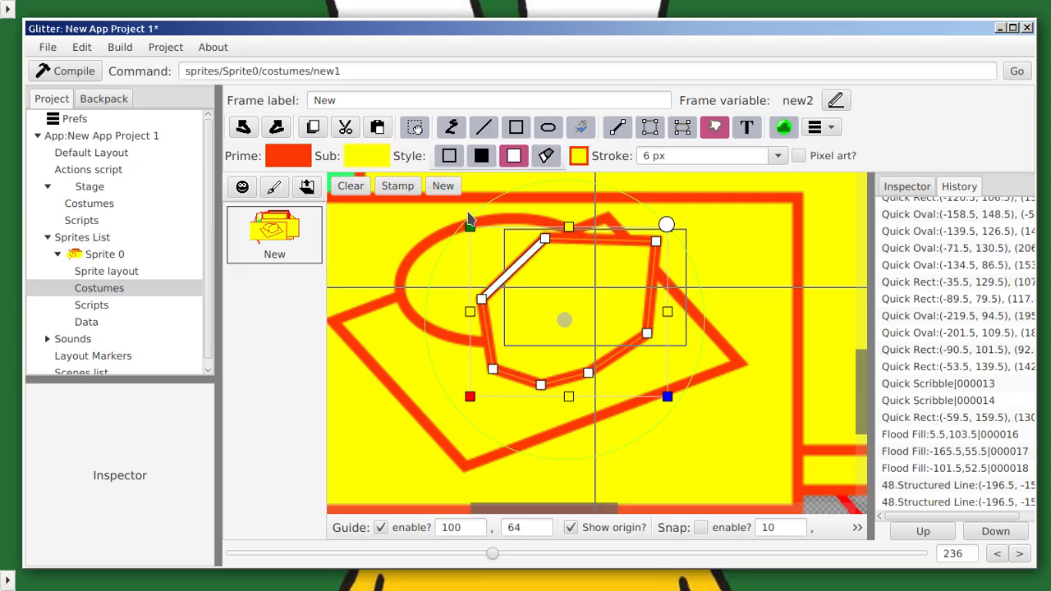
pyautogui.moveTo(470, 229); pyautogui.dragTo(406, 250)
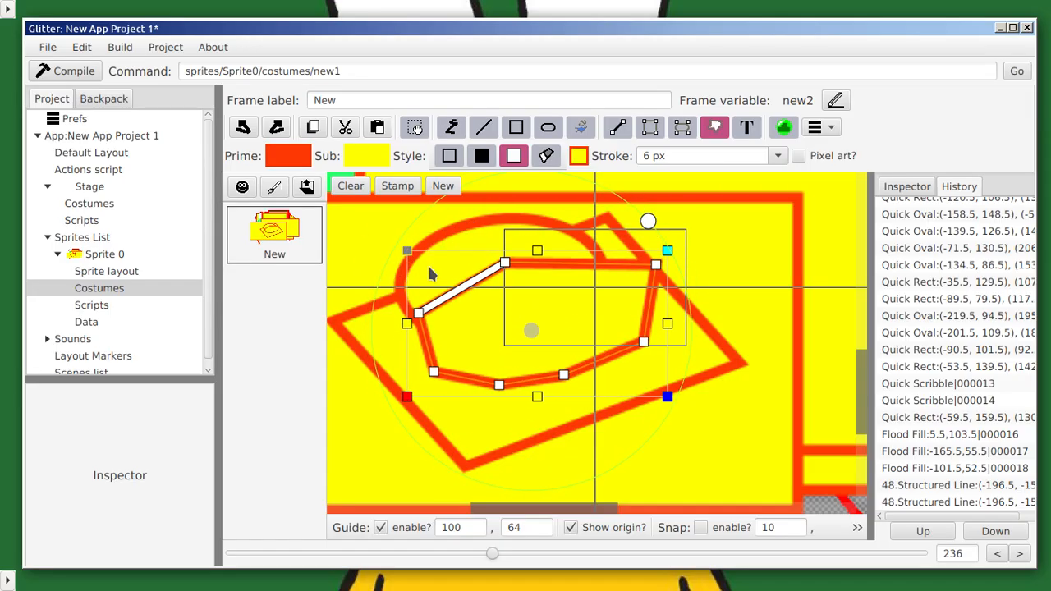
pyautogui.click(574, 247)
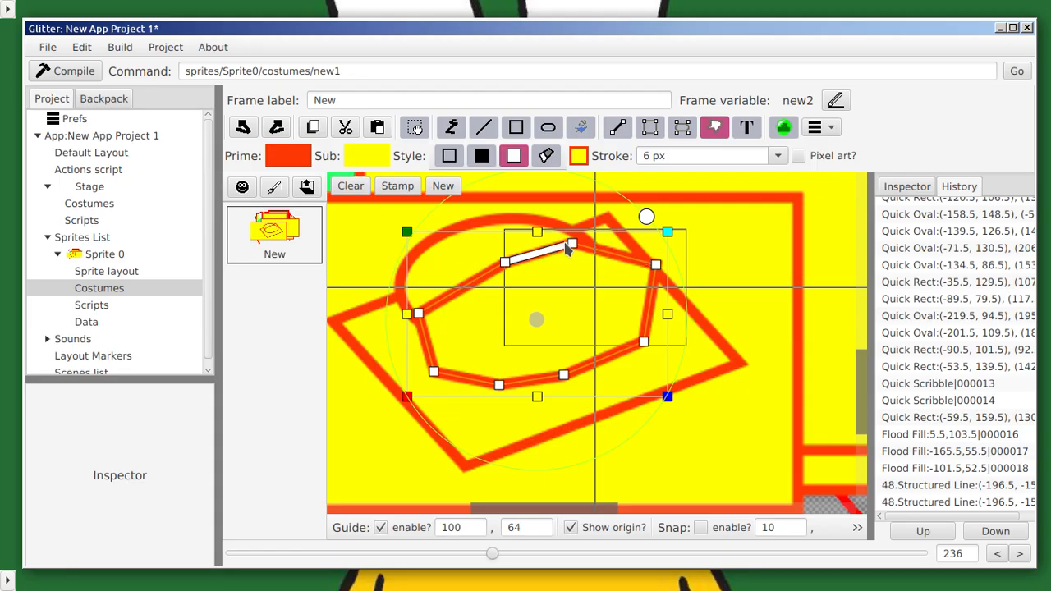
pyautogui.click(494, 312)
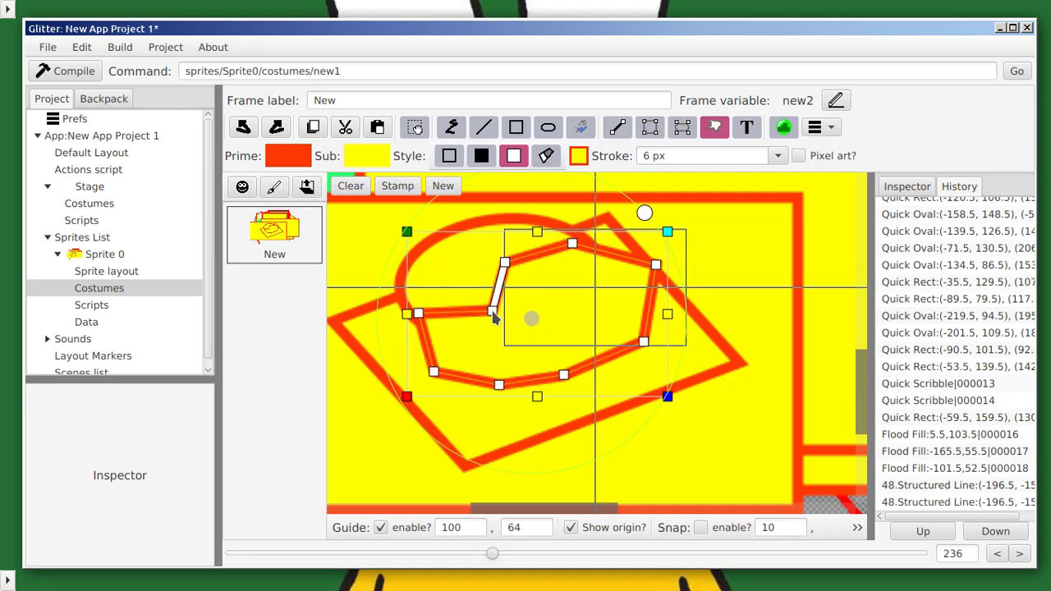
# Step: Center the polygon's lower-right corner between its neighbours, shift it up and left, and delete it
pyautogui.rightClick(567, 379)
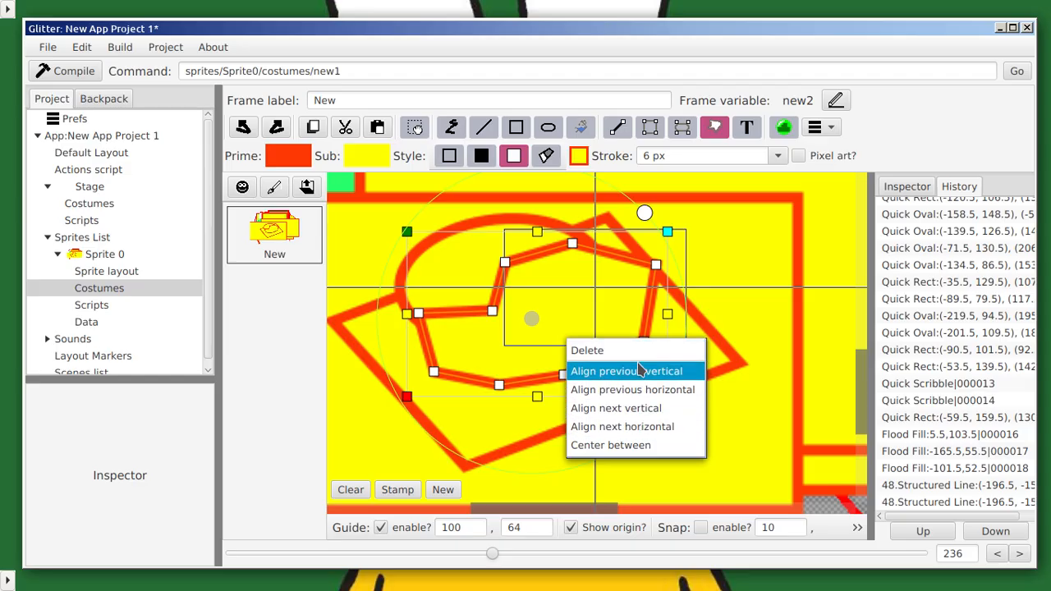
pyautogui.click(645, 445)
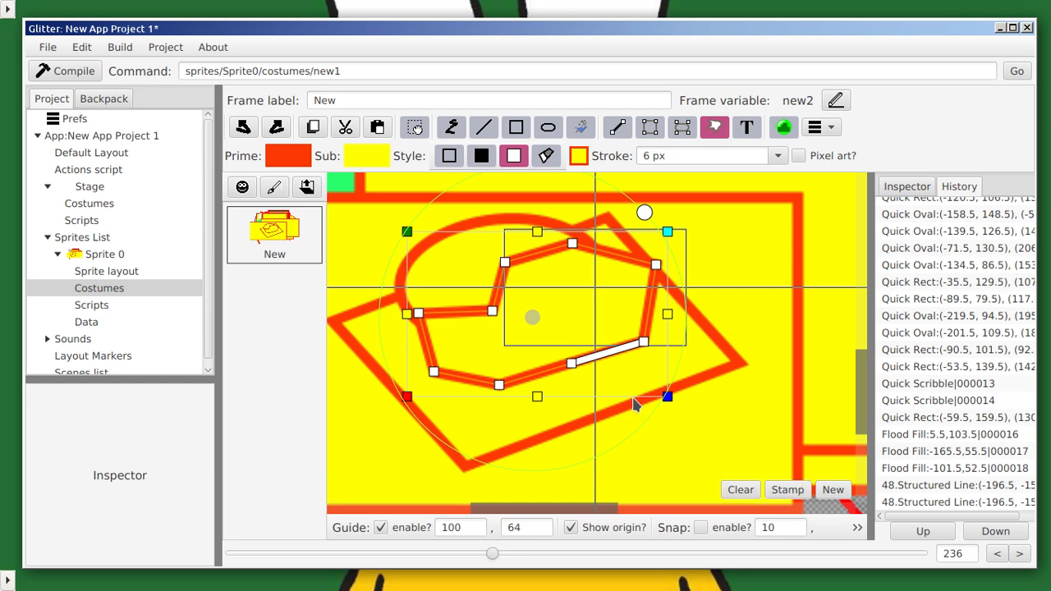
pyautogui.moveTo(574, 364)
pyautogui.mouseDown()
pyautogui.moveTo(571, 374)
pyautogui.moveTo(563, 346)
pyautogui.mouseUp()
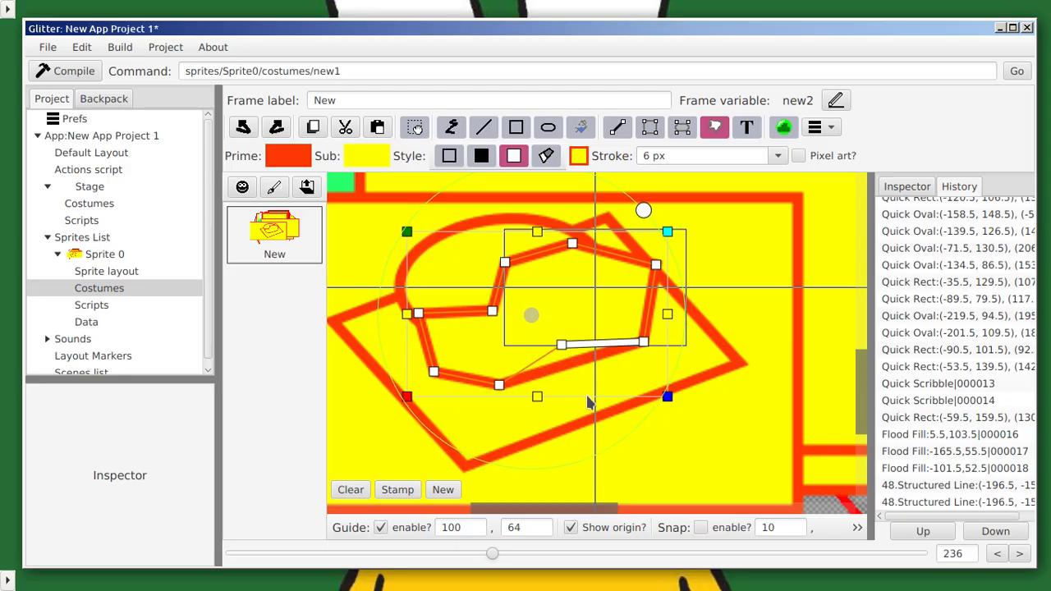
pyautogui.click(562, 346)
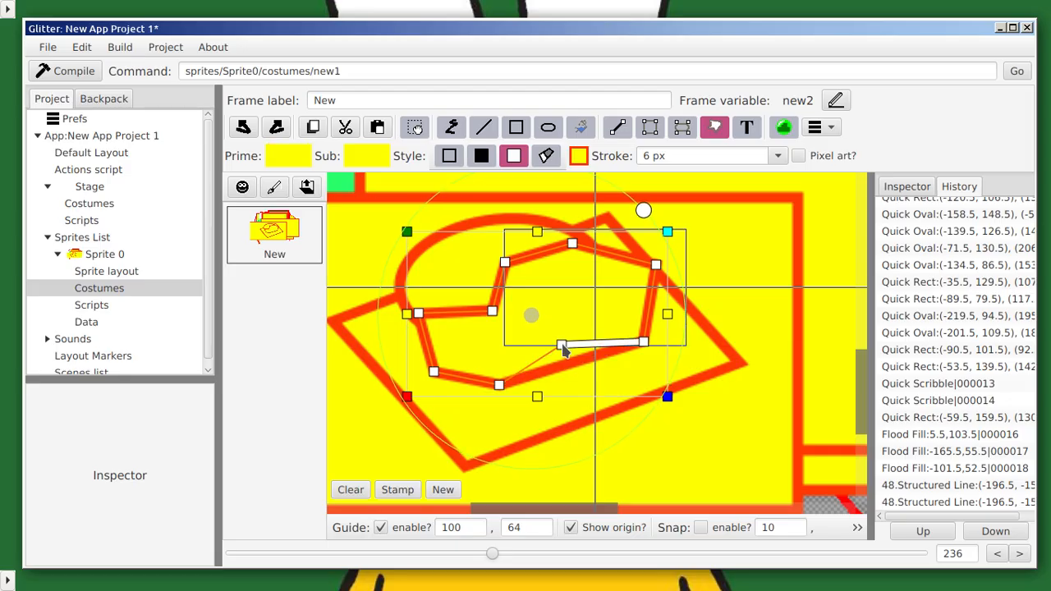
pyautogui.rightClick(562, 345)
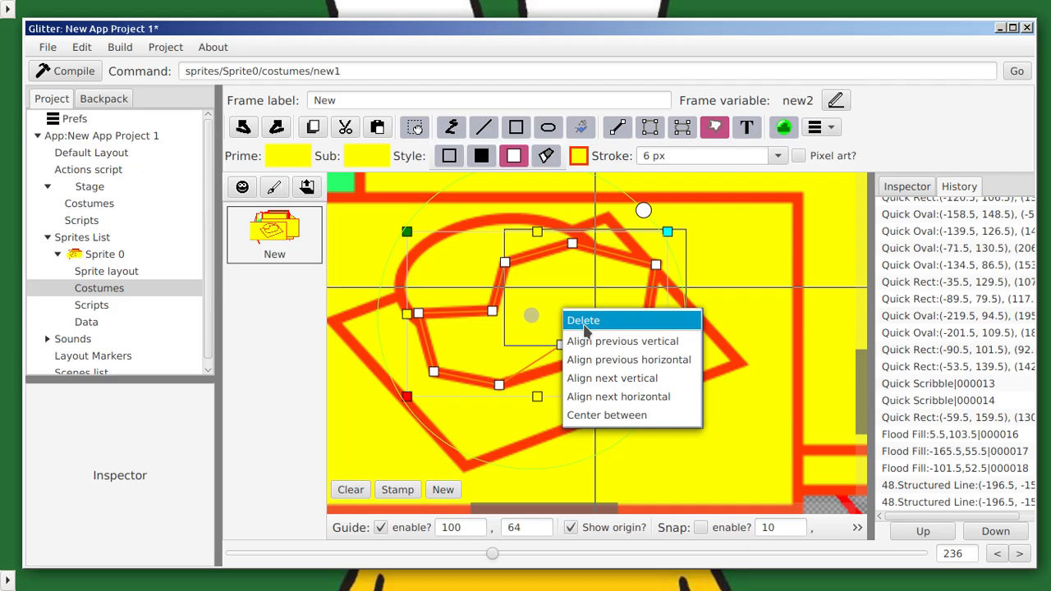
pyautogui.click(584, 323)
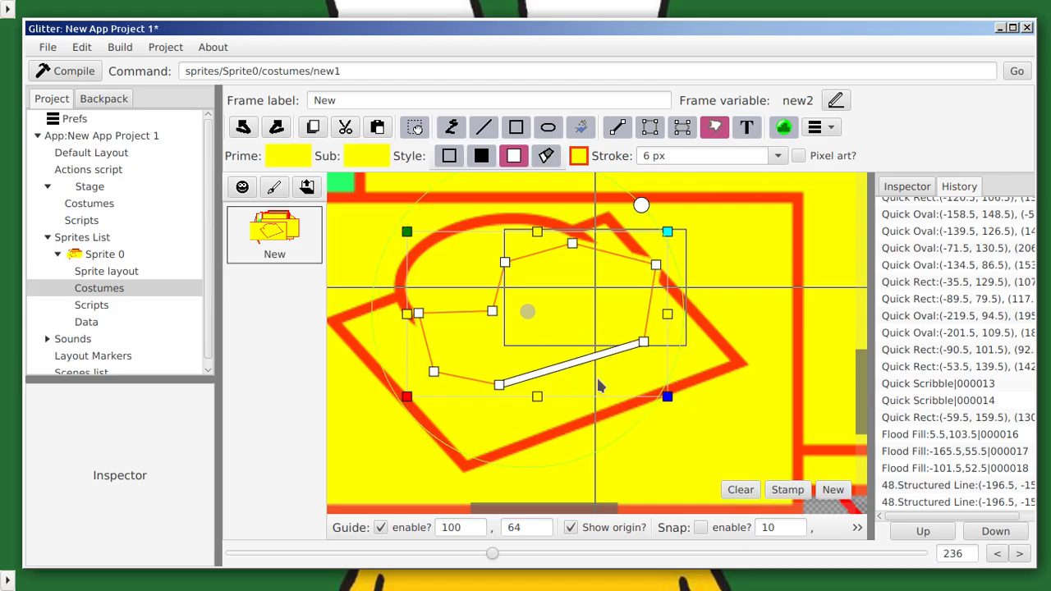
# Step: Move the whole polygon slightly down and pull its upper-left corner up and to the left
pyautogui.moveTo(523, 312); pyautogui.dragTo(521, 321)
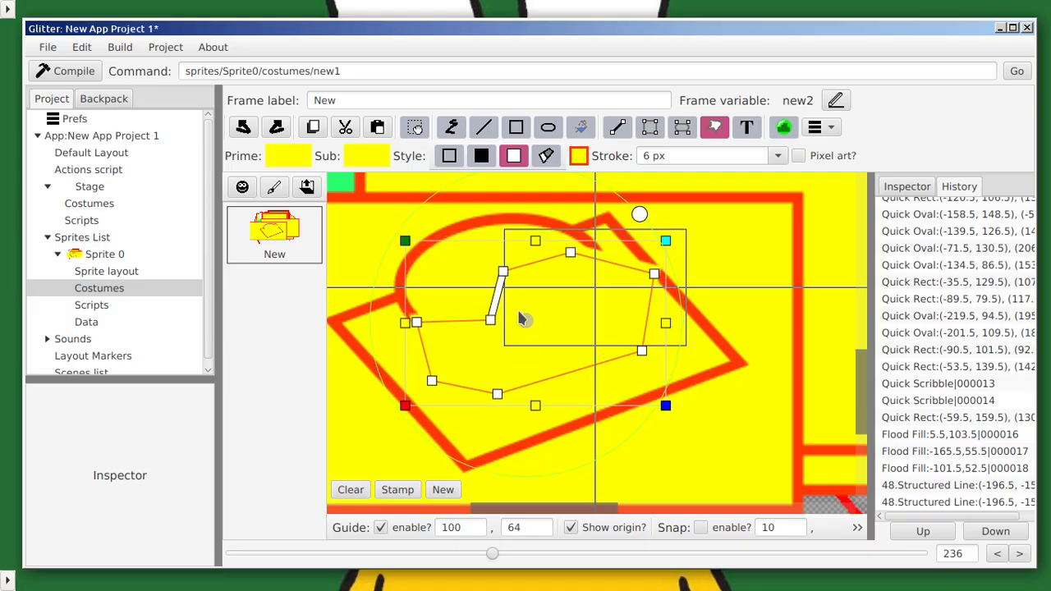
pyautogui.moveTo(502, 274); pyautogui.dragTo(481, 253)
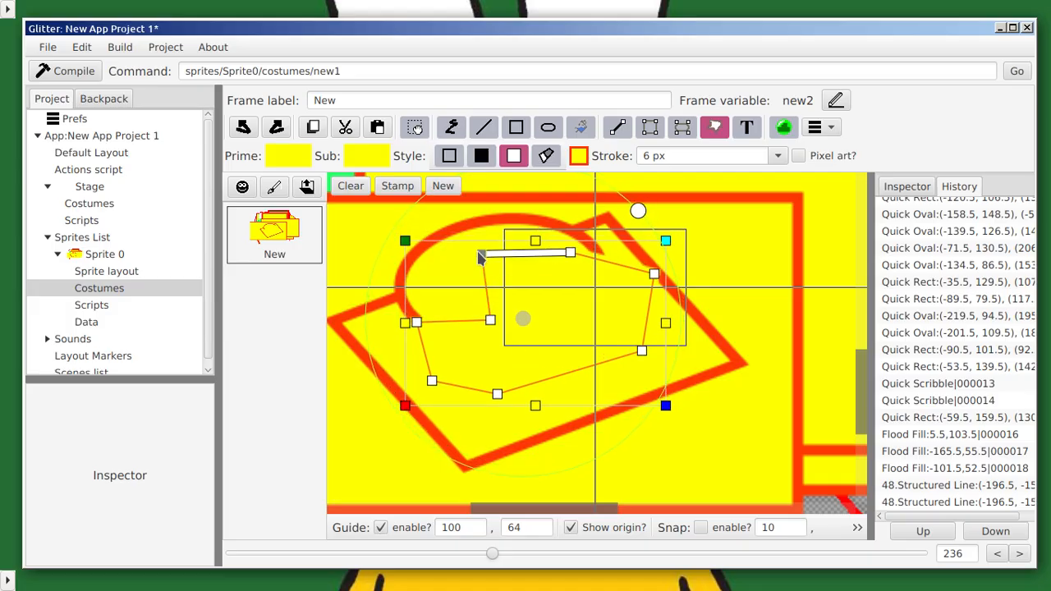
# Step: Set the stroke to 5 px, pull the polygon's lowest corner down and right, and move the polygon to the right
pyautogui.click(777, 156)
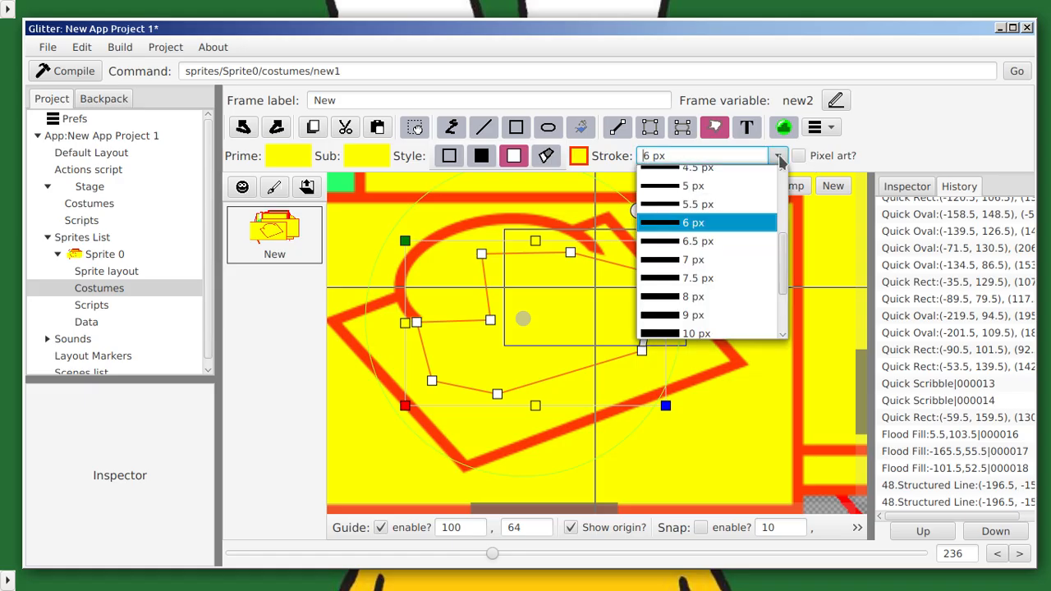
pyautogui.click(702, 187)
pyautogui.click(575, 378)
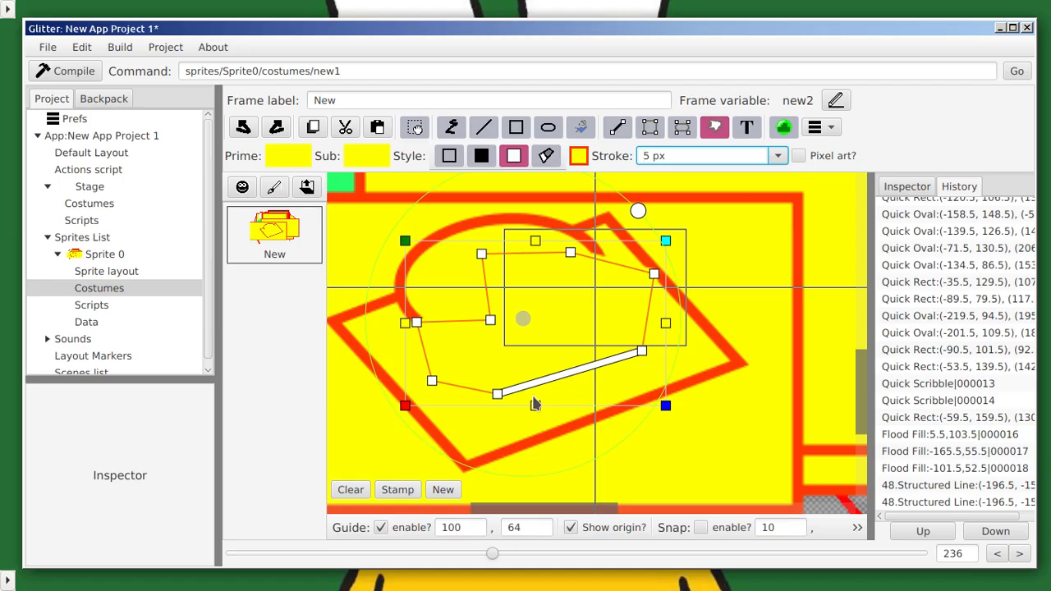
pyautogui.moveTo(498, 396); pyautogui.dragTo(535, 434)
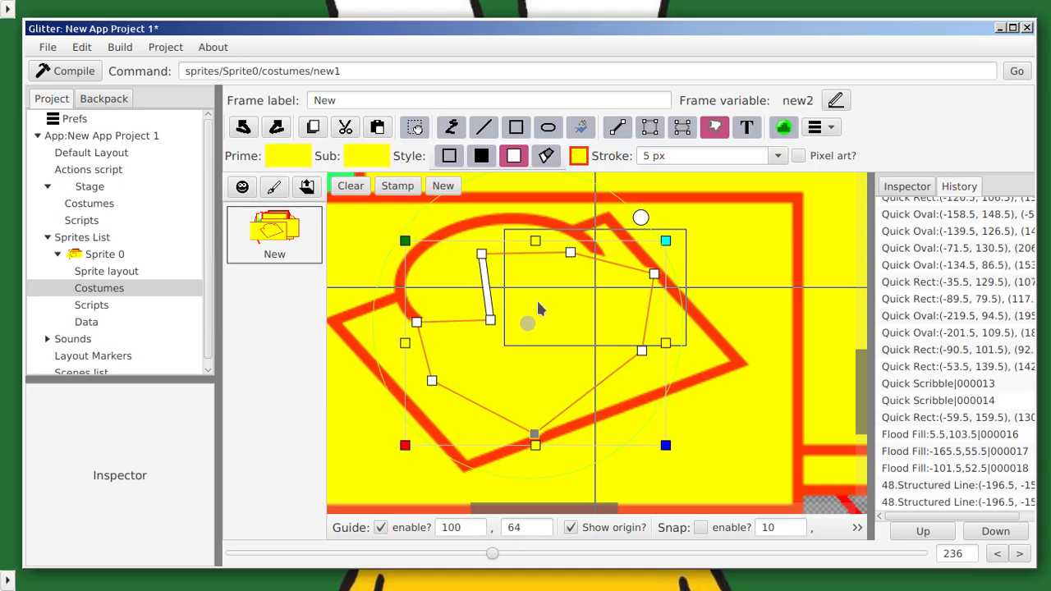
pyautogui.moveTo(531, 330); pyautogui.dragTo(615, 312)
pyautogui.scroll(4, 598, 255)
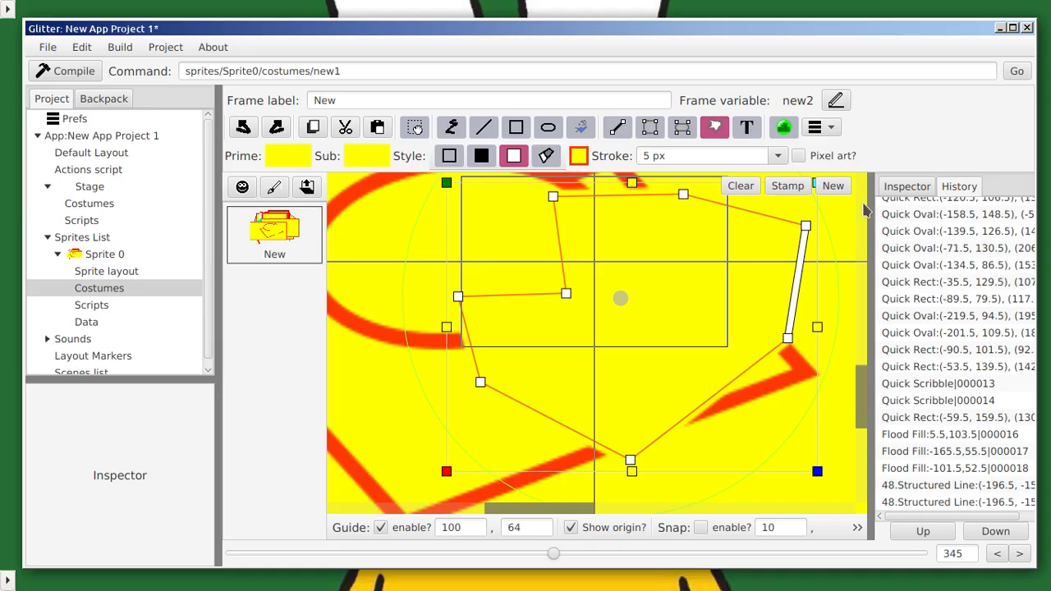
# Step: Turn on pixel art, move the polygon down and to the left, and commit it by starting a new shape
pyautogui.click(815, 158)
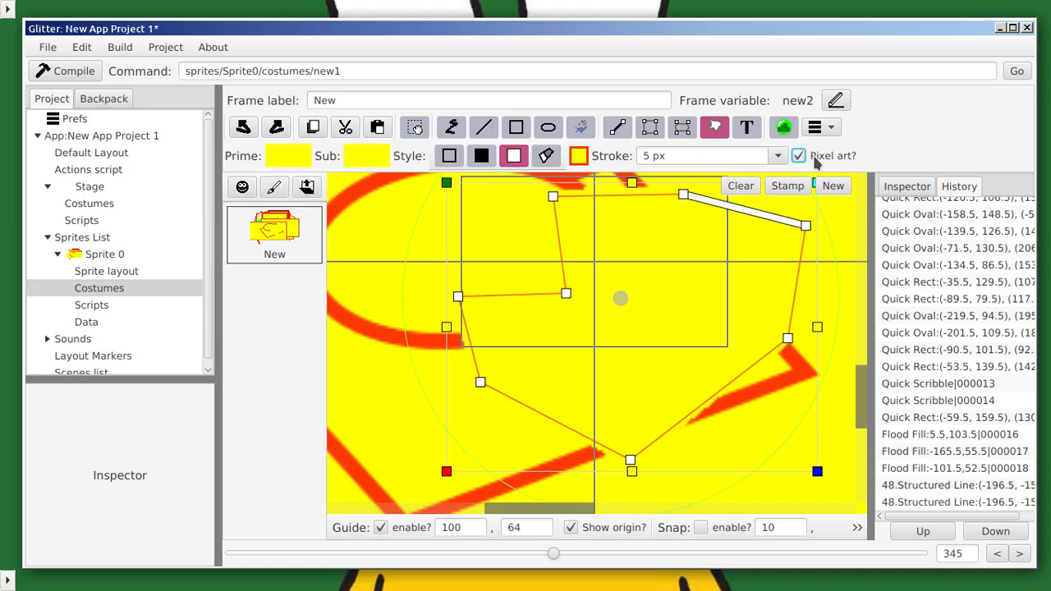
pyautogui.moveTo(619, 300); pyautogui.dragTo(578, 335)
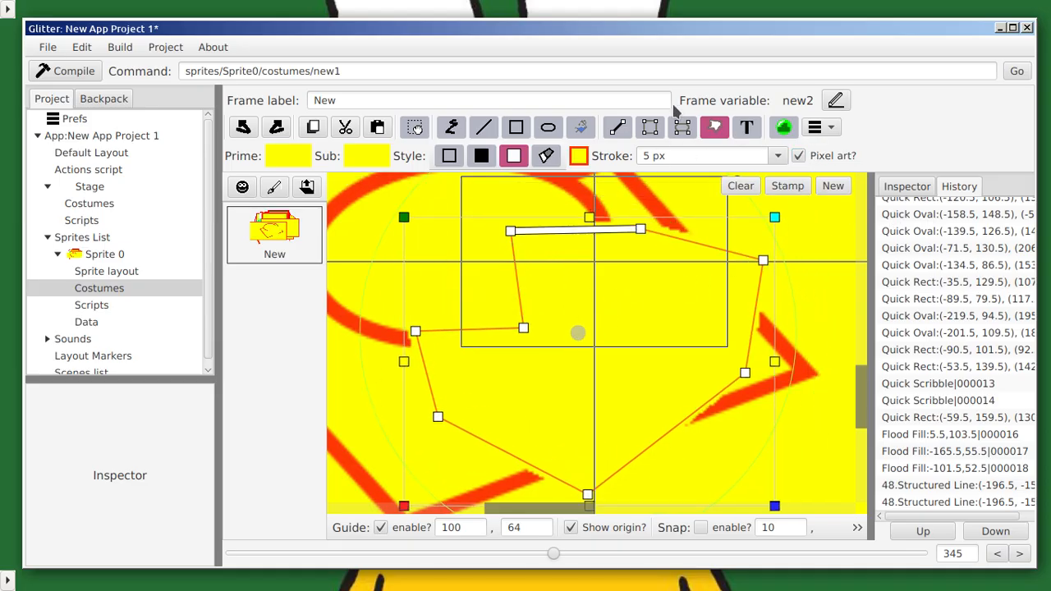
pyautogui.click(649, 129)
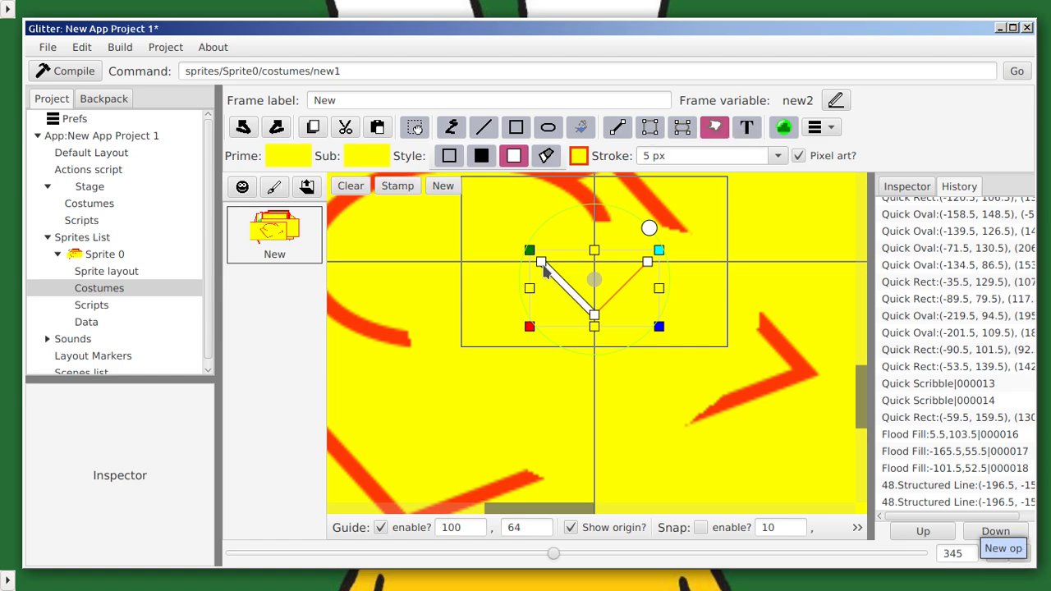
# Step: Draw a structured line across the guide rectangle, sloping slightly down to the right
pyautogui.click(617, 127)
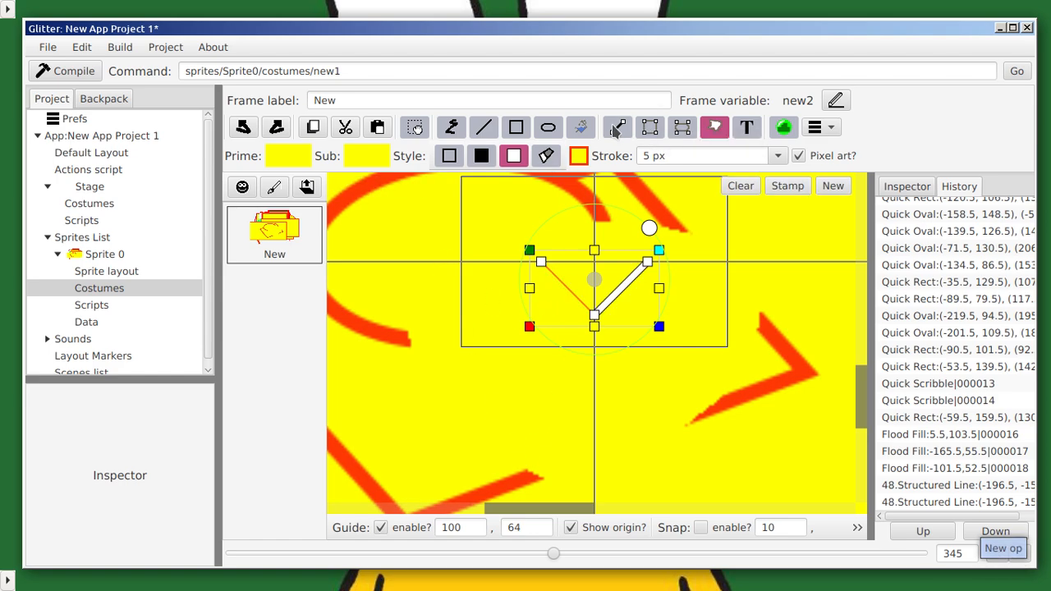
pyautogui.moveTo(459, 284)
pyautogui.mouseDown()
pyautogui.moveTo(638, 430)
pyautogui.moveTo(805, 338)
pyautogui.mouseUp()
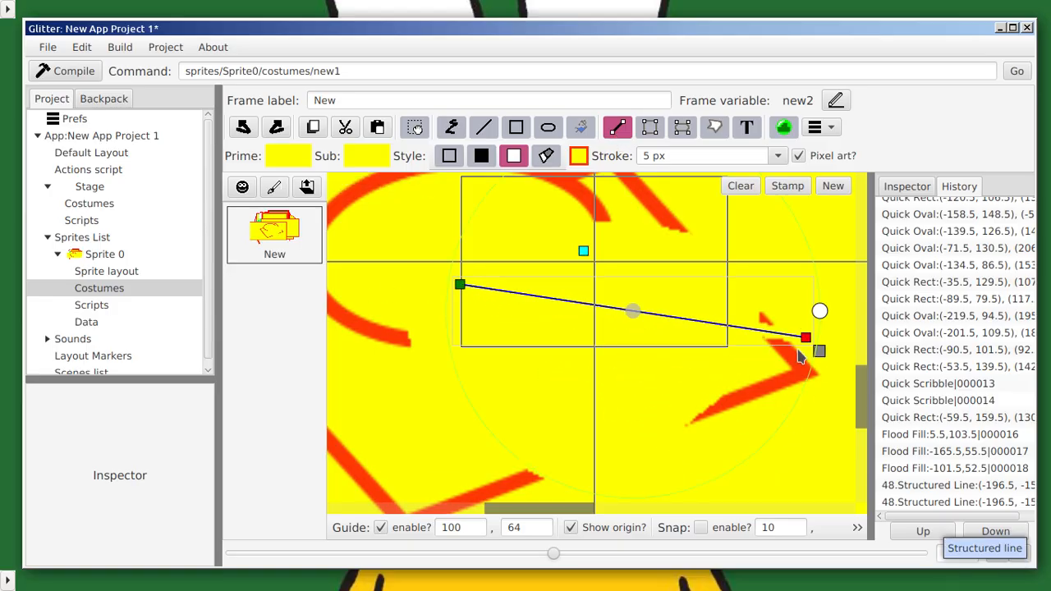
pyautogui.scroll(-2, 704, 366)
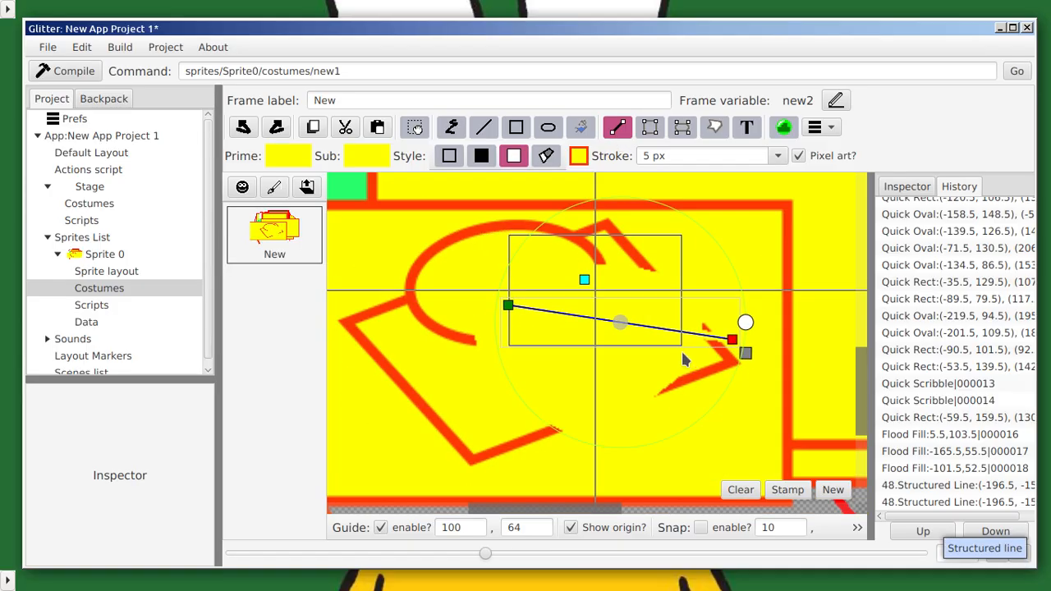
# Step: Set the primary color to pink with hue 336, saturation 94 and brightness 100
pyautogui.click(300, 163)
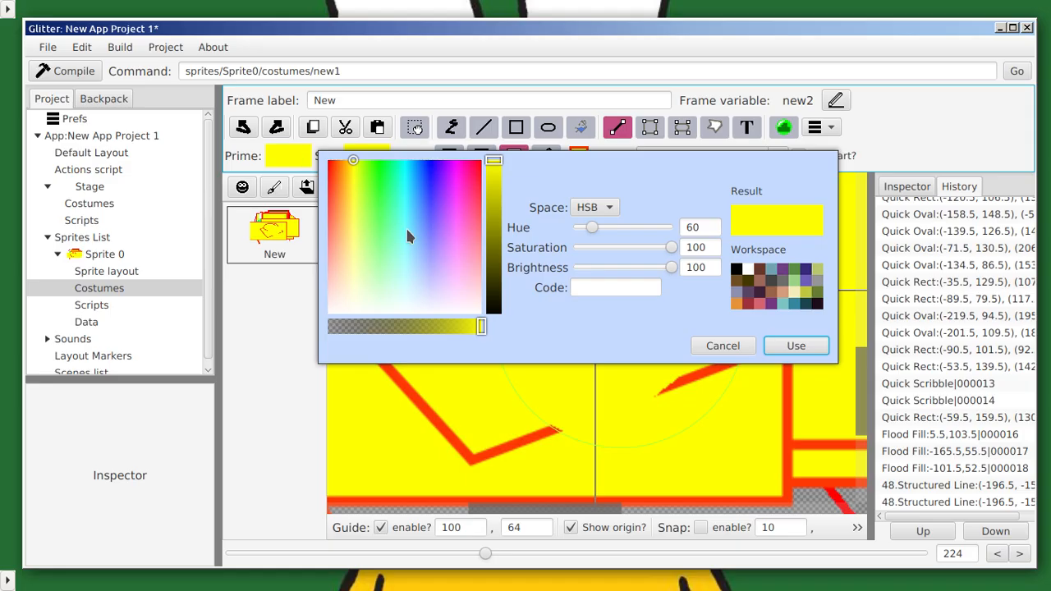
pyautogui.moveTo(480, 174); pyautogui.dragTo(472, 168)
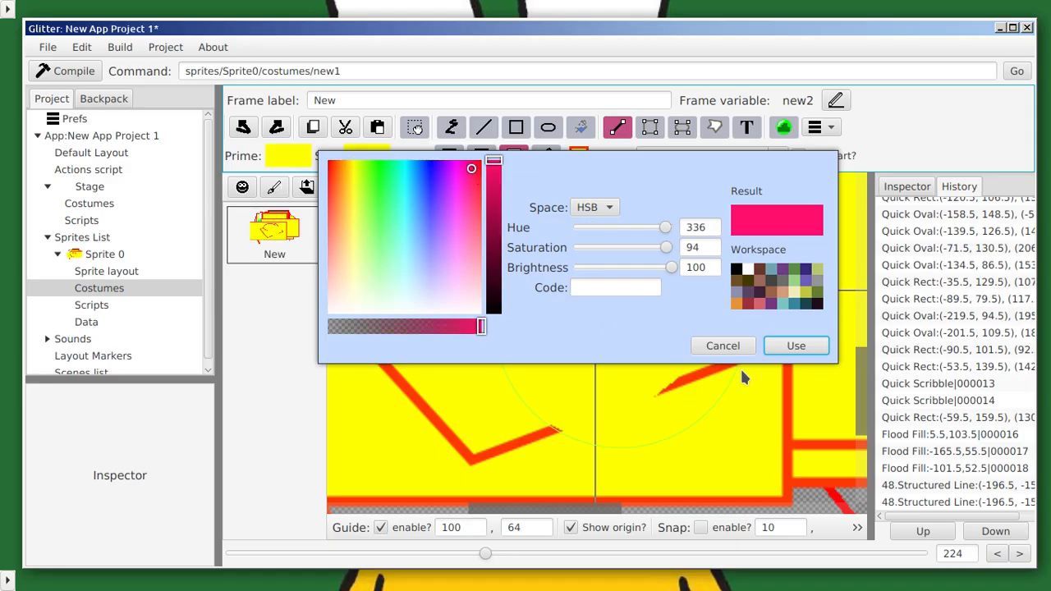
pyautogui.click(796, 345)
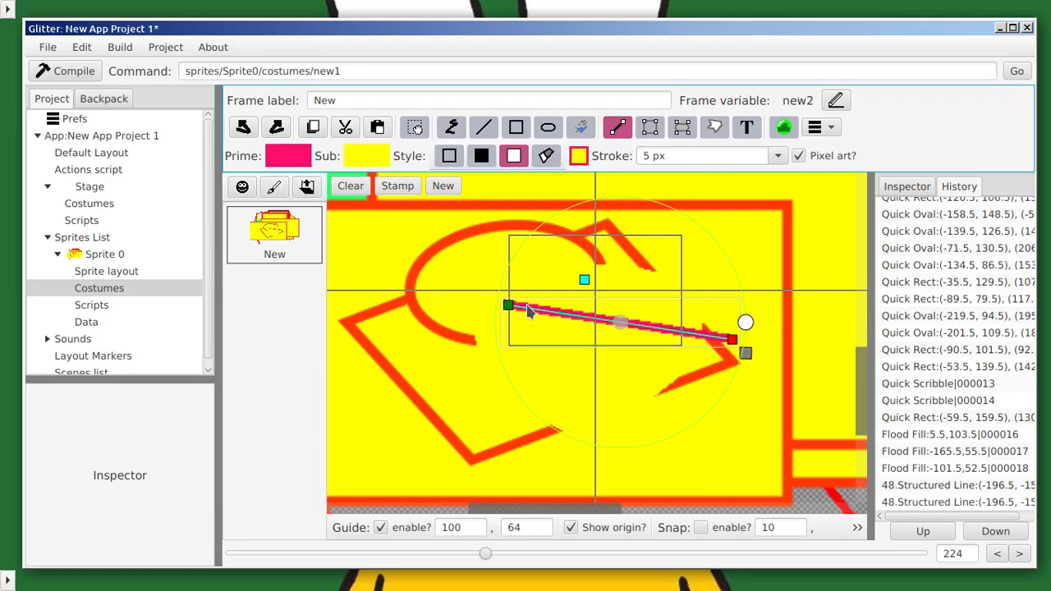
# Step: Move the pink line up and to the left and bring its right end down to steepen it
pyautogui.moveTo(622, 329); pyautogui.dragTo(567, 308)
pyautogui.moveTo(678, 327); pyautogui.dragTo(644, 416)
# Step: Start a structured polygon and pull its left corner up-left and its lower corner down-left to form a large triangle
pyautogui.click(714, 127)
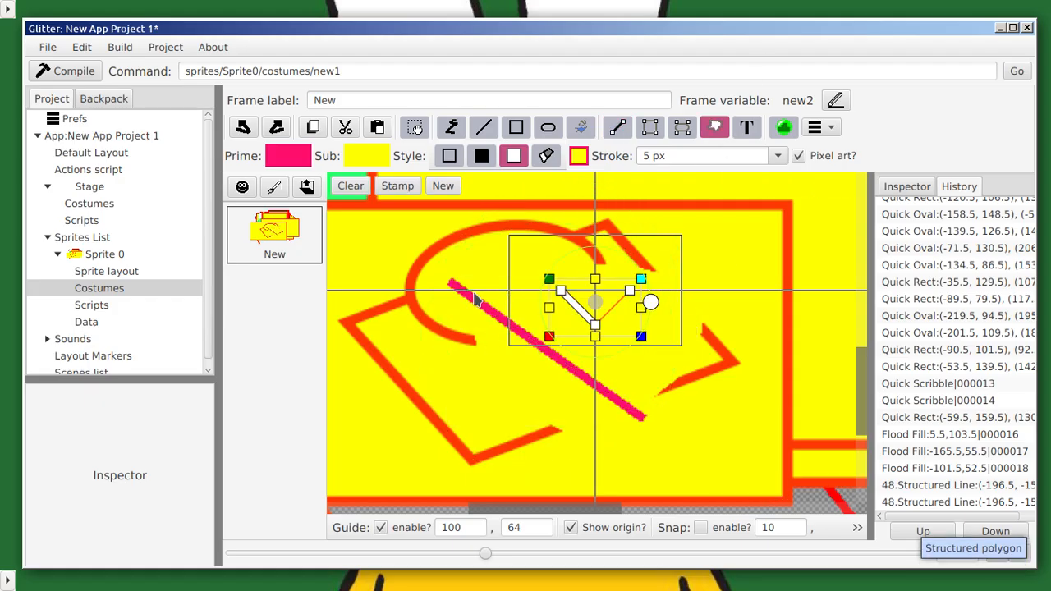
pyautogui.moveTo(561, 293); pyautogui.dragTo(403, 239)
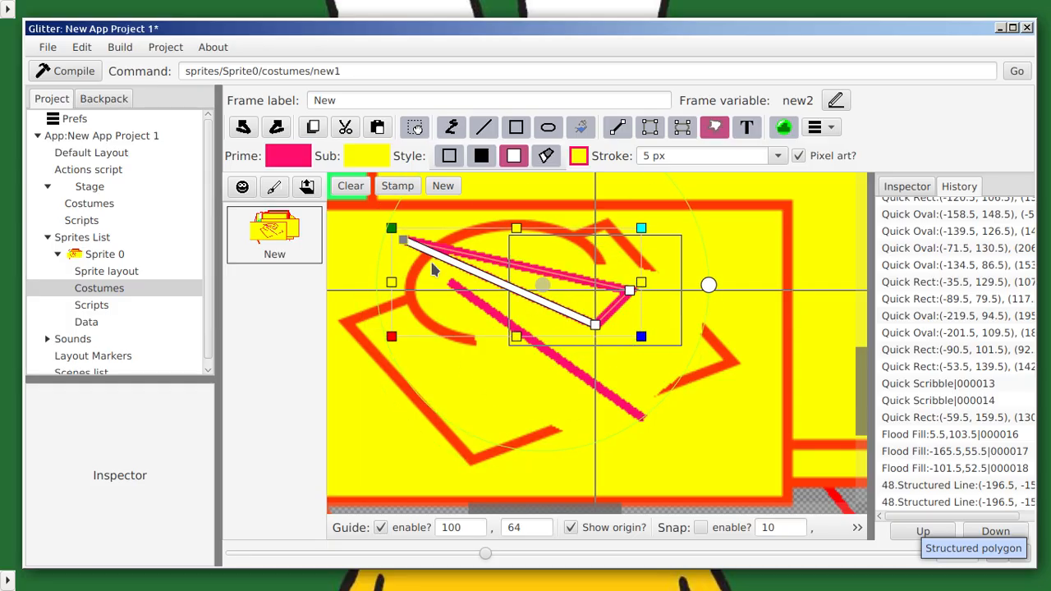
pyautogui.moveTo(596, 327); pyautogui.dragTo(499, 435)
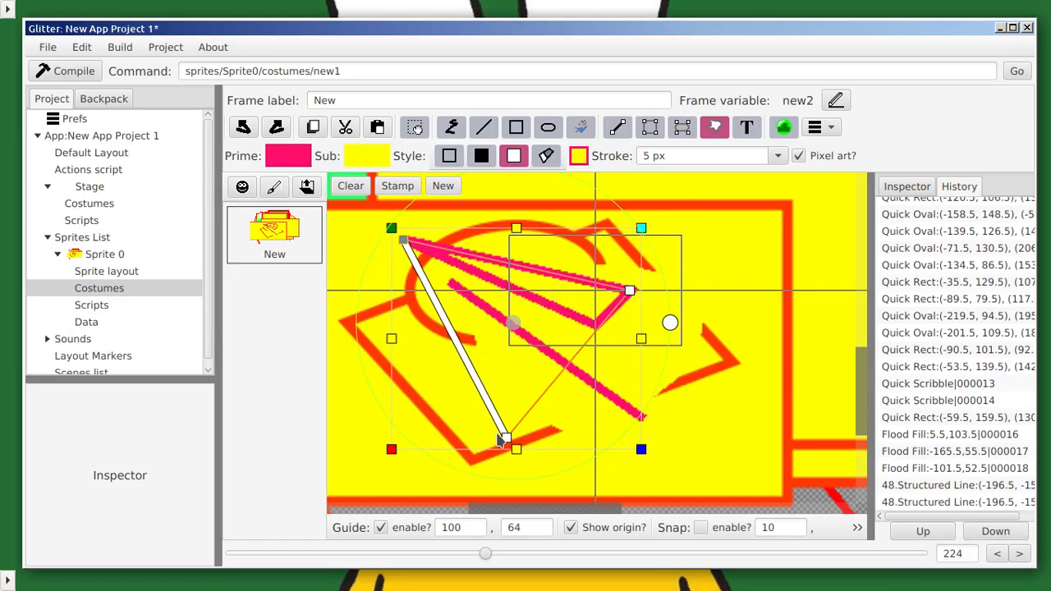
# Step: Add a corner on the triangle's left side, pull it outward, and delete it again
pyautogui.moveTo(424, 360); pyautogui.dragTo(422, 353)
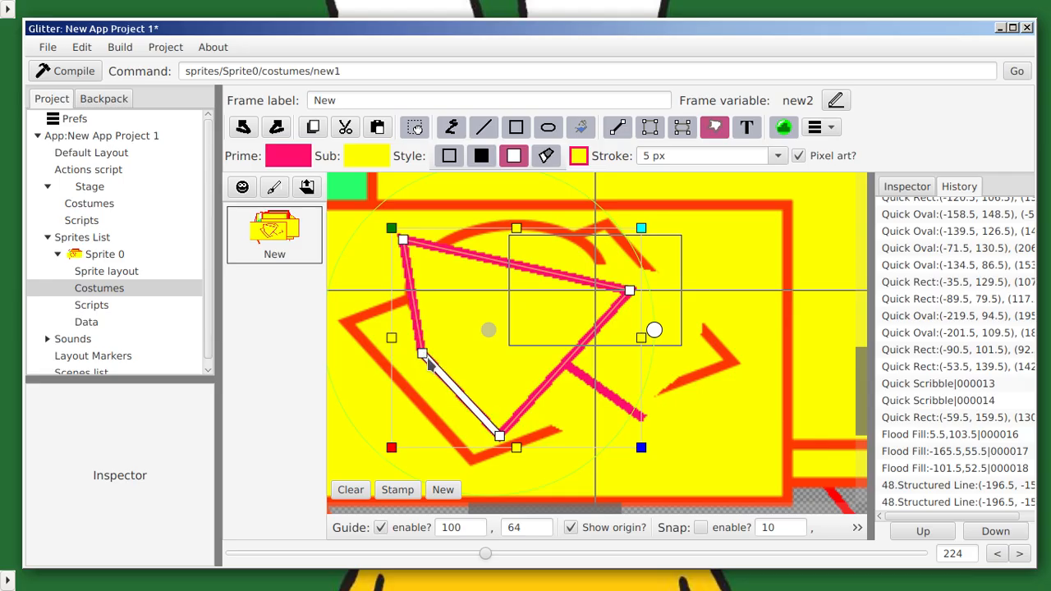
pyautogui.rightClick(421, 353)
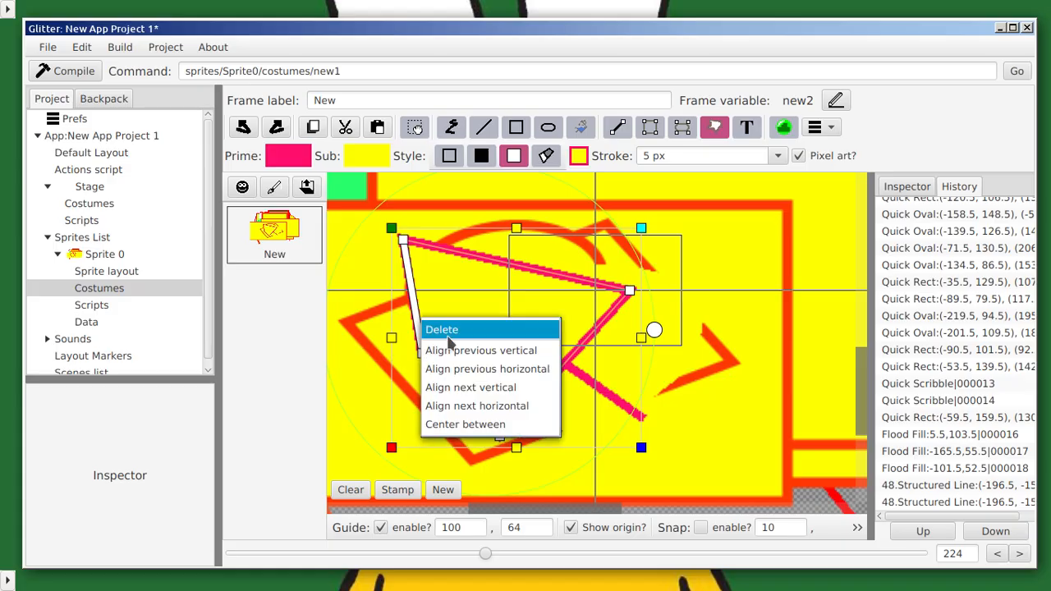
pyautogui.click(449, 335)
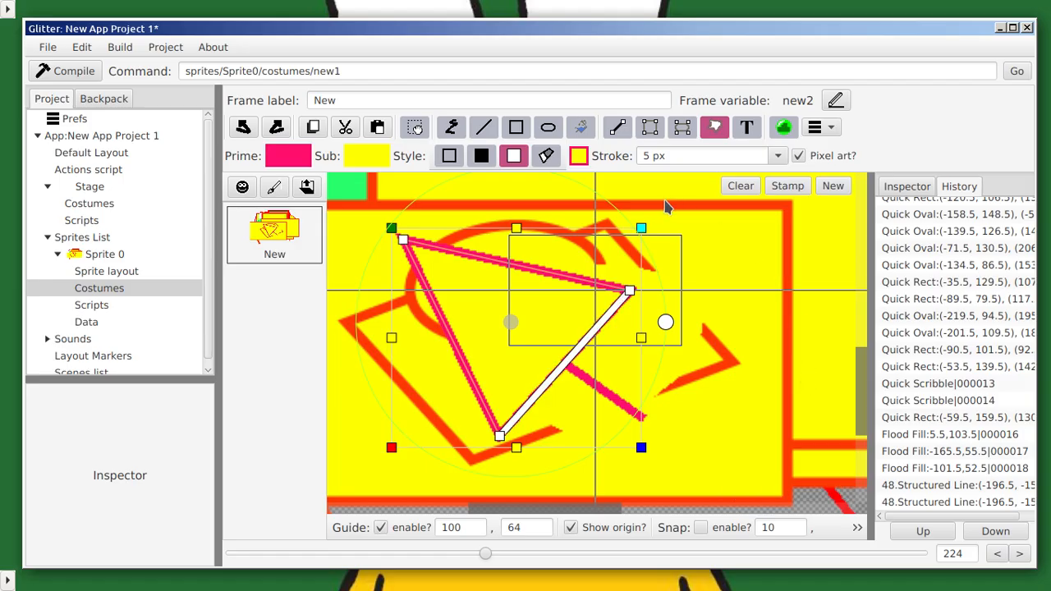
# Step: Examine the primary color picker, close it unchanged, and switch to KColorChooser's Select Color dialog, moving it for comparison
pyautogui.scroll(-3, 610, 241)
pyautogui.scroll(-3, 610, 241)
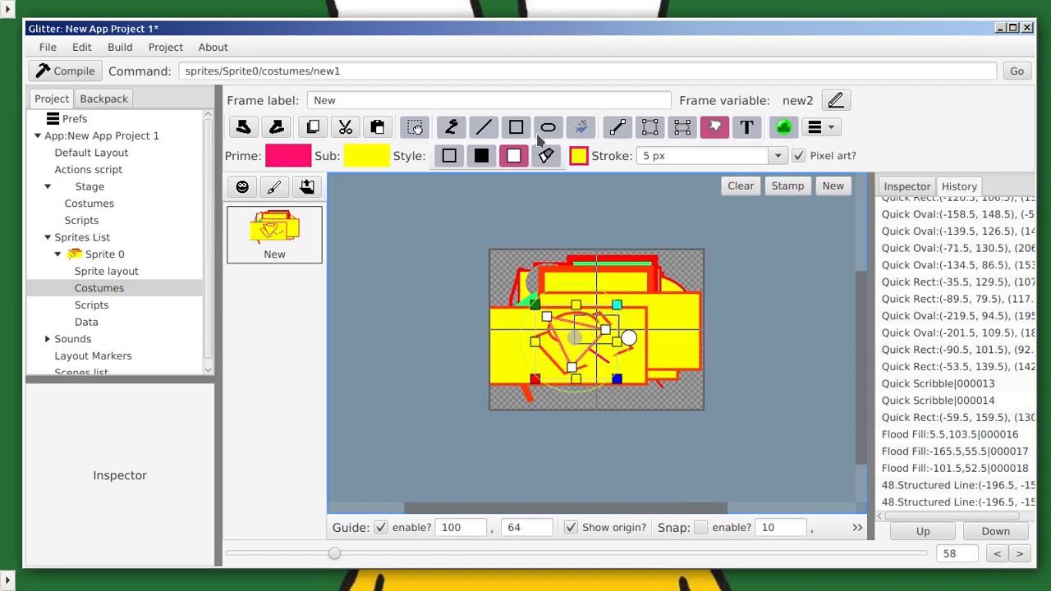
pyautogui.click(287, 156)
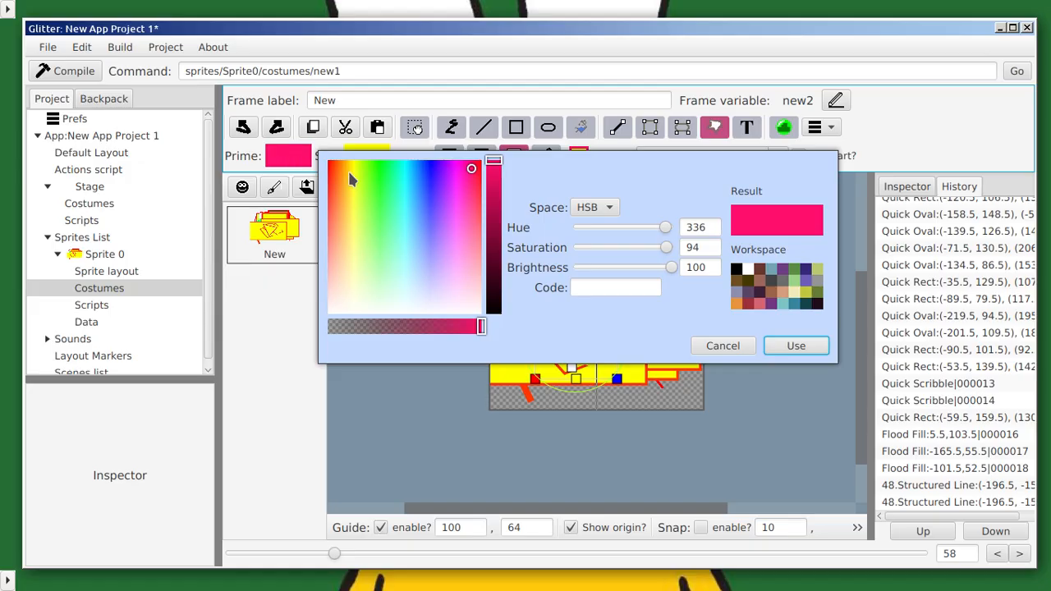
pyautogui.click(380, 420)
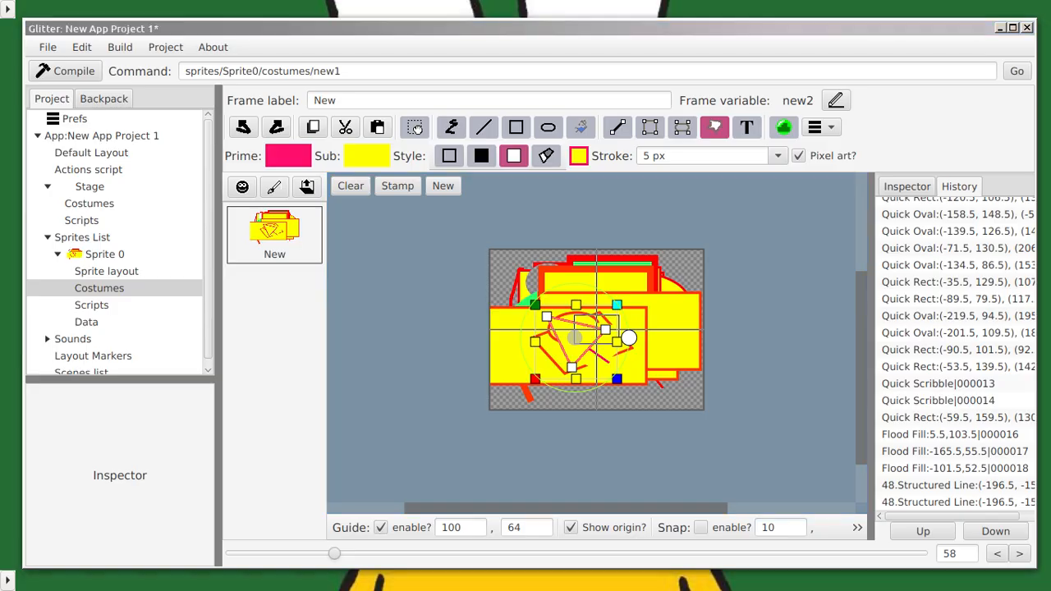
pyautogui.moveTo(173, 226); pyautogui.dragTo(805, 62)
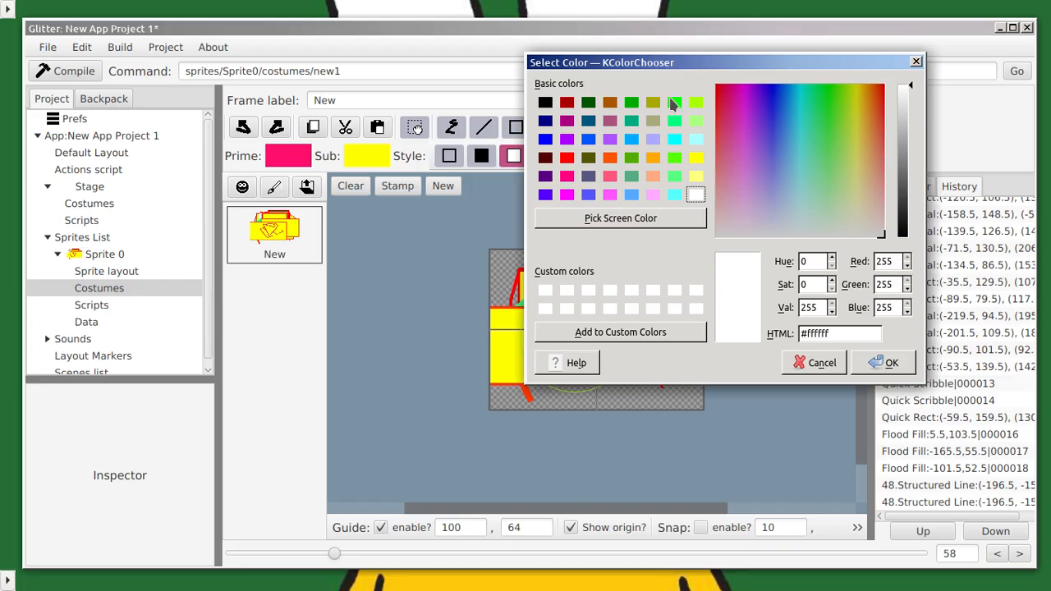
# Step: Copy a basic blue from KColorChooser onto the primary color and a screen-picked blue-grey from the canvas background onto the secondary color, and close KColorChooser
pyautogui.click(588, 139)
pyautogui.moveTo(587, 138); pyautogui.dragTo(284, 157)
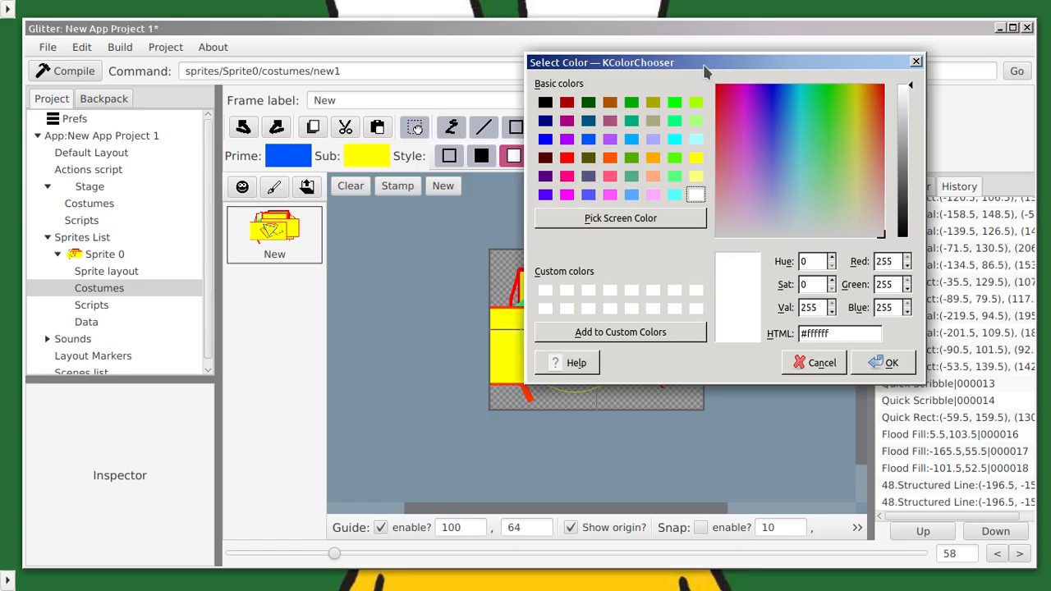
pyautogui.click(621, 221)
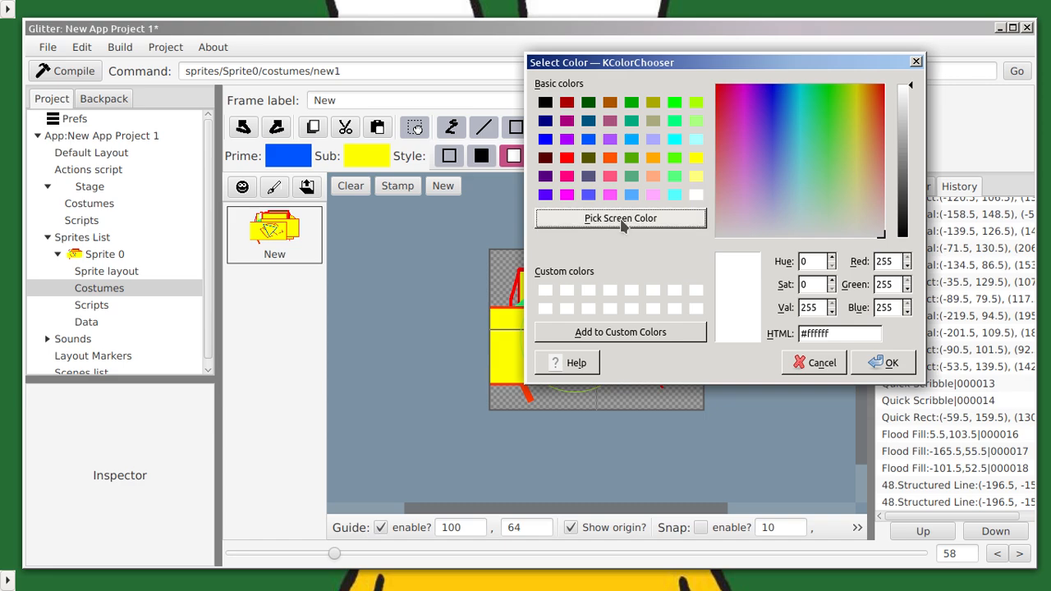
pyautogui.click(380, 260)
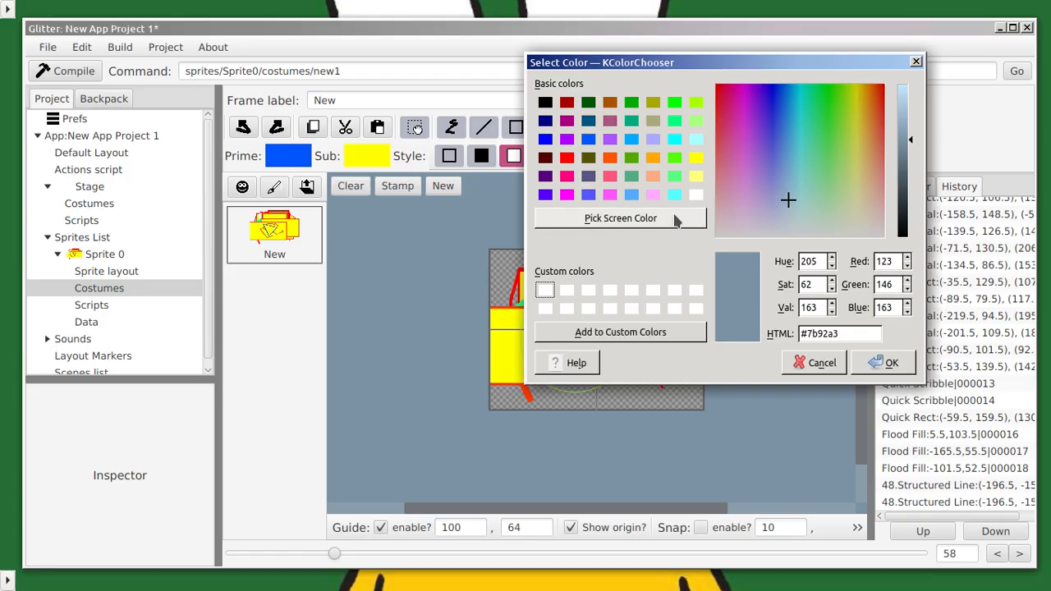
pyautogui.moveTo(749, 271); pyautogui.dragTo(368, 159)
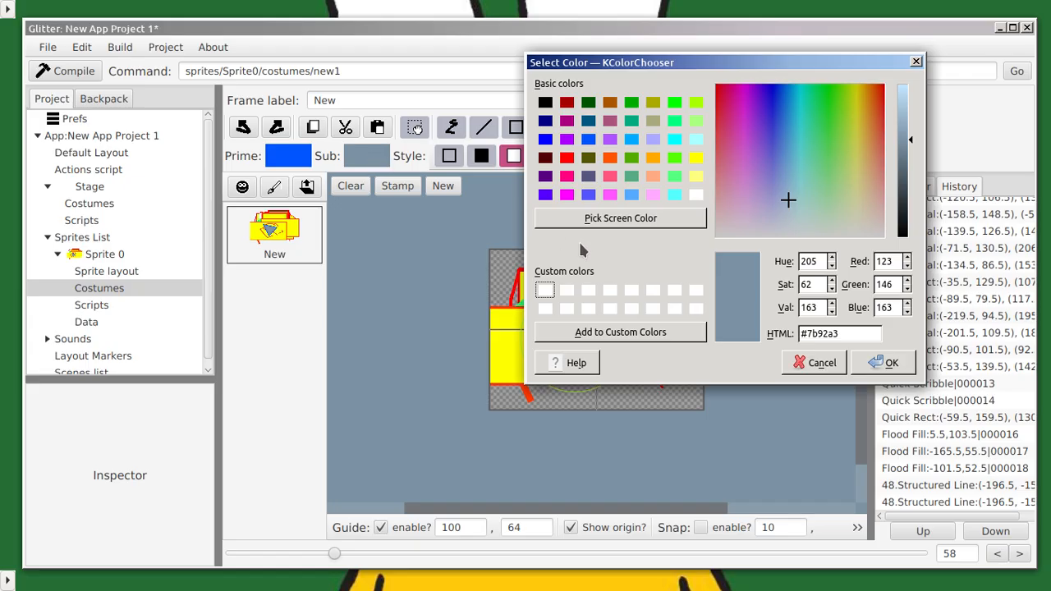
pyautogui.click(819, 362)
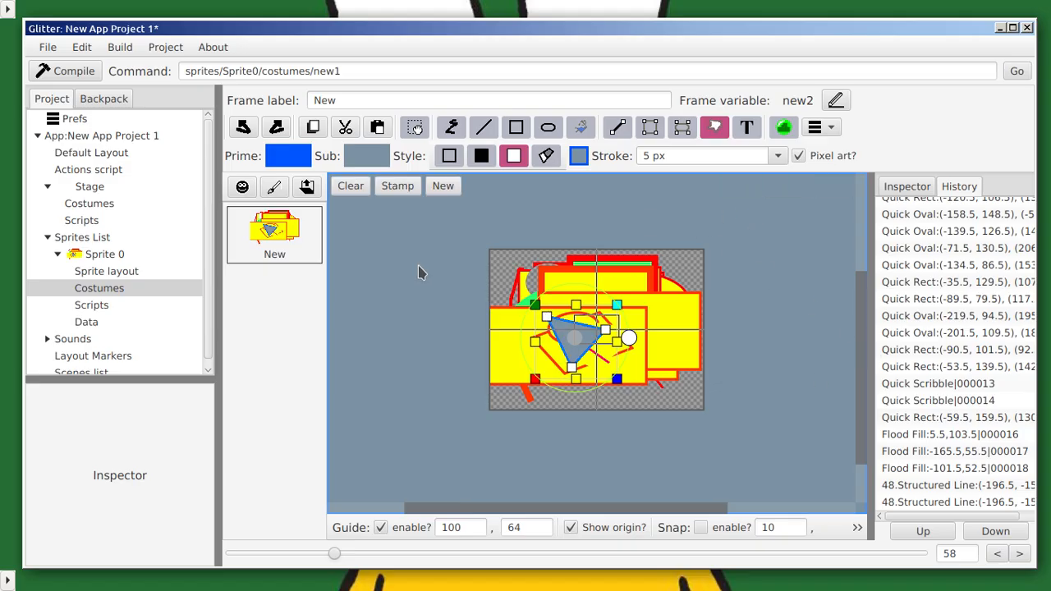
# Step: Sample primary colors directly from the canvas: yellow, orange-red, the triangle's fill and its blue edge, ending on the blue-grey fill
pyautogui.scroll(5, 628, 423)
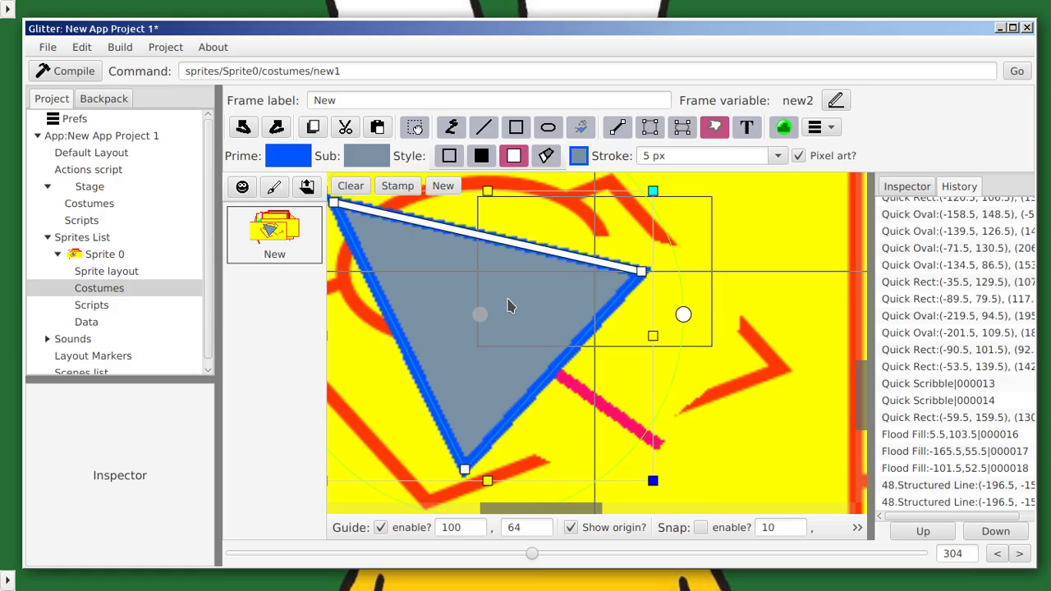
pyautogui.scroll(-3, 792, 274)
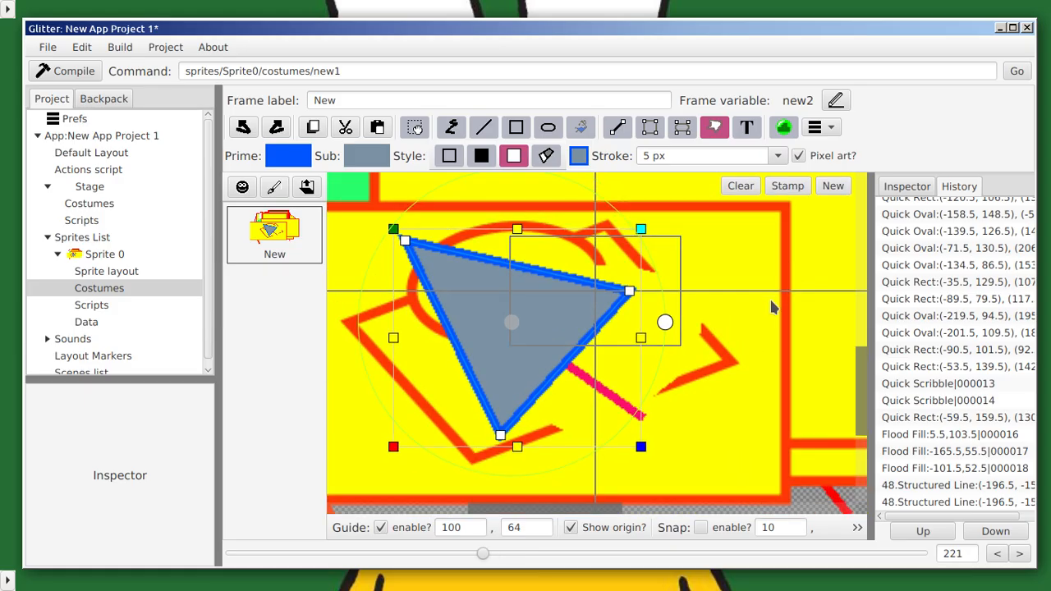
pyautogui.rightClick(735, 256)
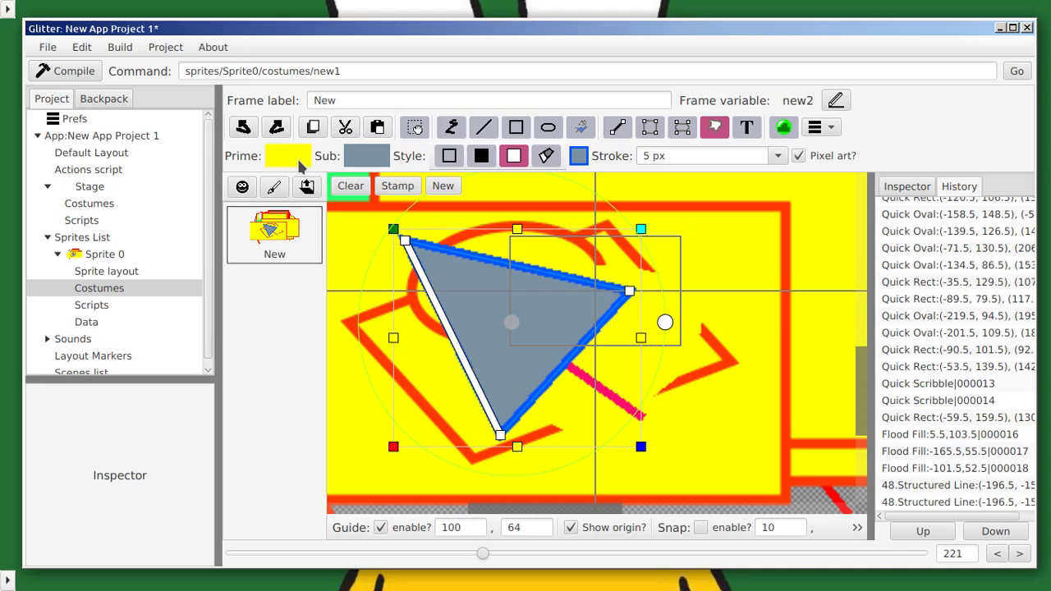
pyautogui.rightClick(692, 215)
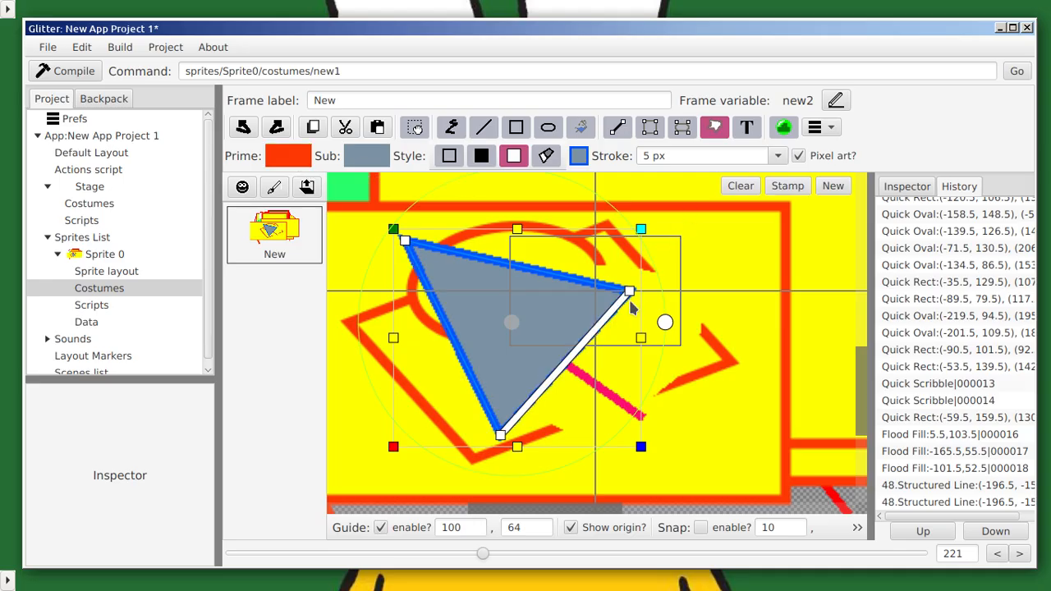
pyautogui.rightClick(550, 308)
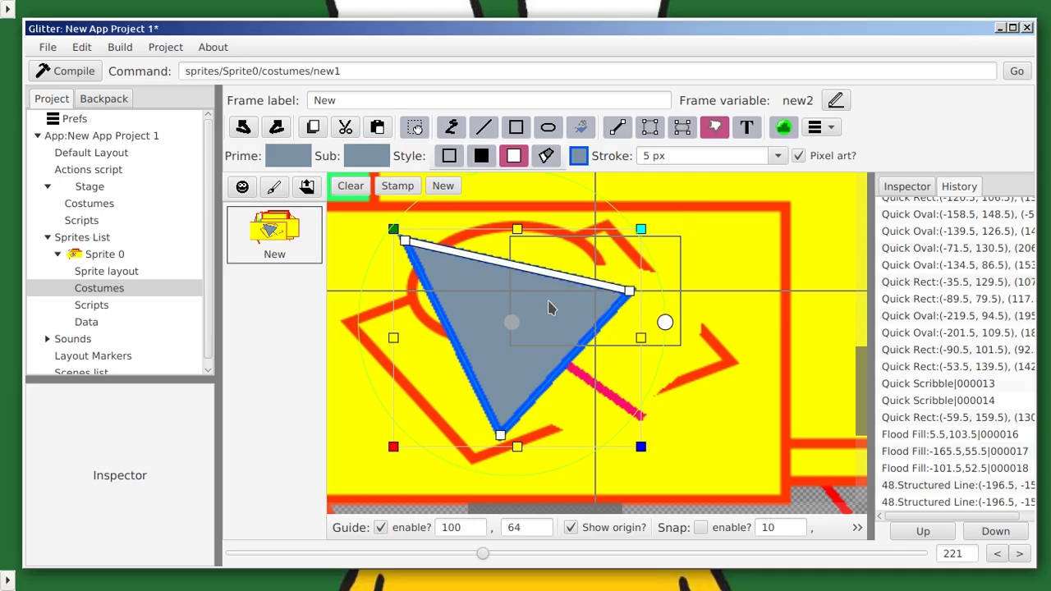
pyautogui.rightClick(577, 361)
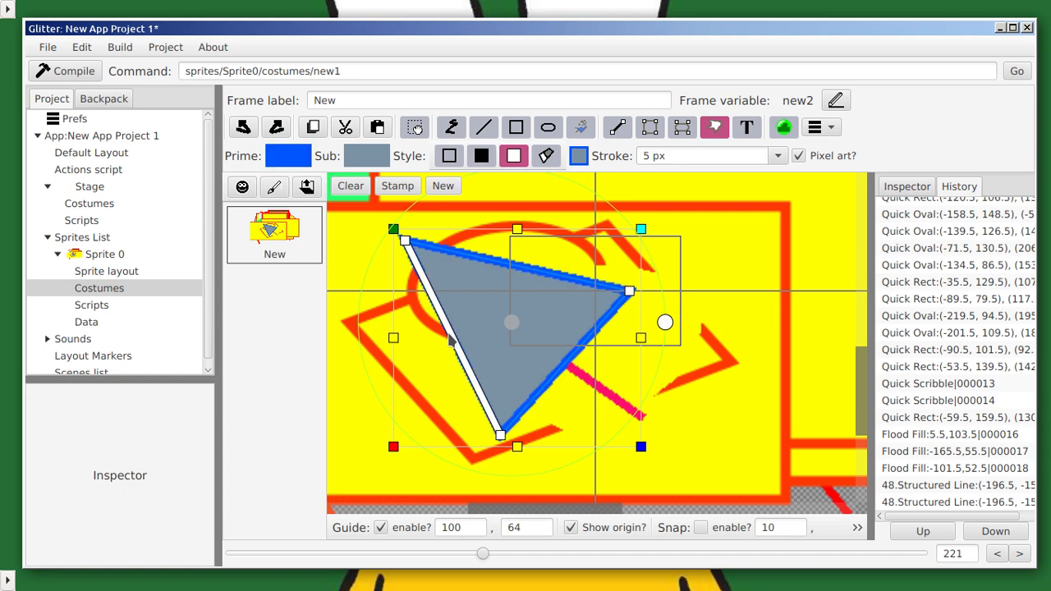
pyautogui.rightClick(485, 292)
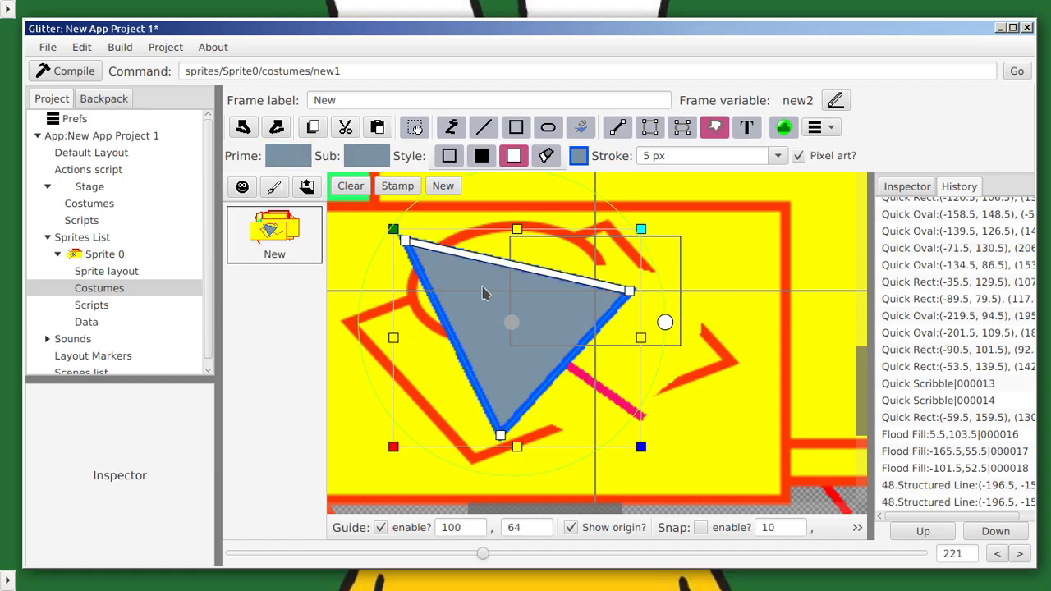
# Step: View the alignment options of the triangle's right corner without applying any, and move the triangle right to the canvas centre
pyautogui.rightClick(631, 296)
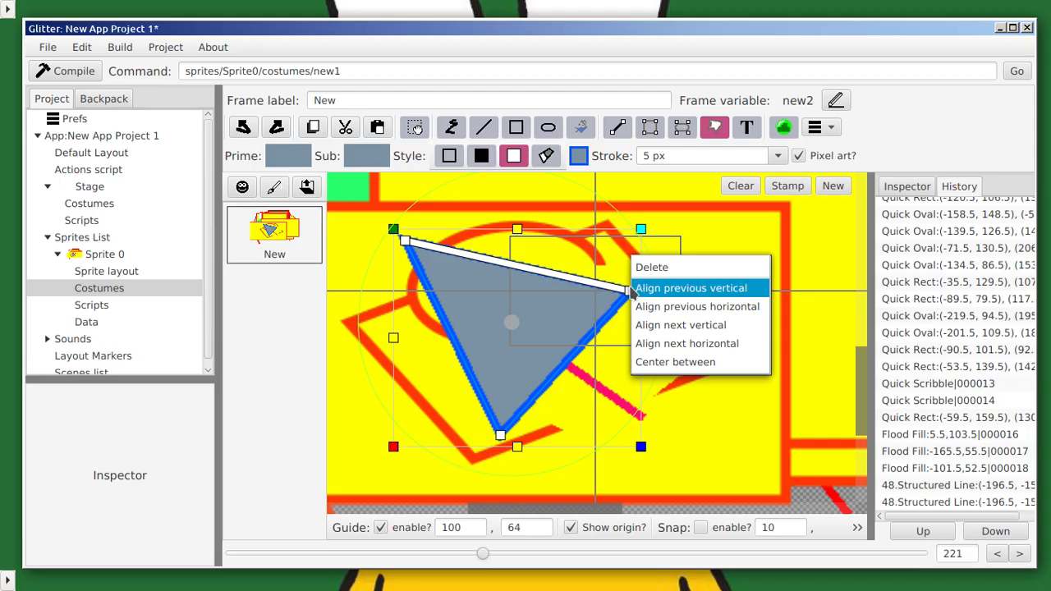
pyautogui.click(564, 317)
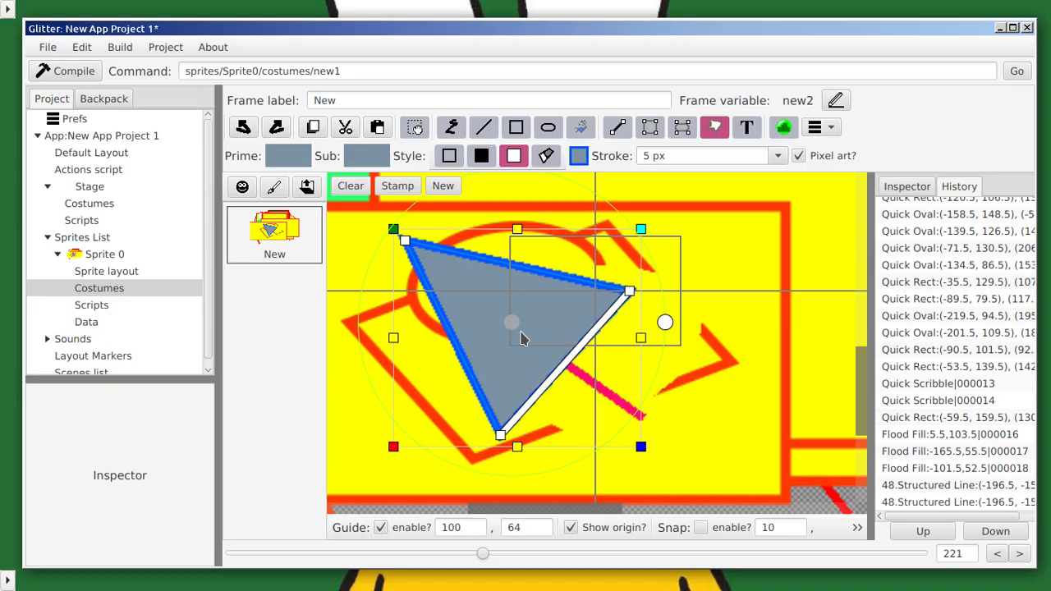
pyautogui.moveTo(514, 329); pyautogui.dragTo(599, 327)
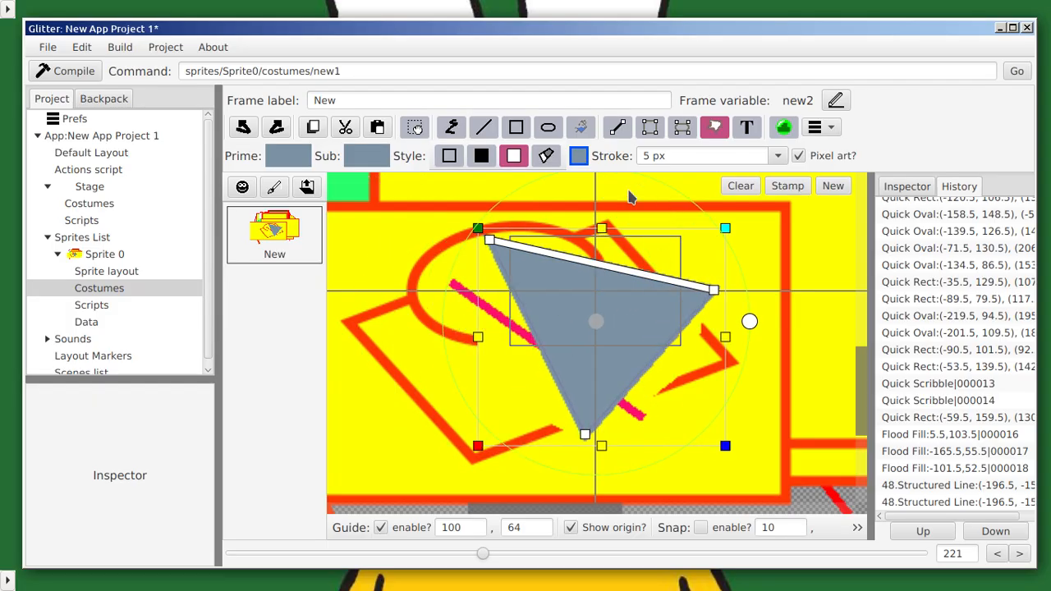
# Step: Start a structured text reading "Moo Moo MOo" and set the primary color to the canvas's yellow
pyautogui.click(744, 129)
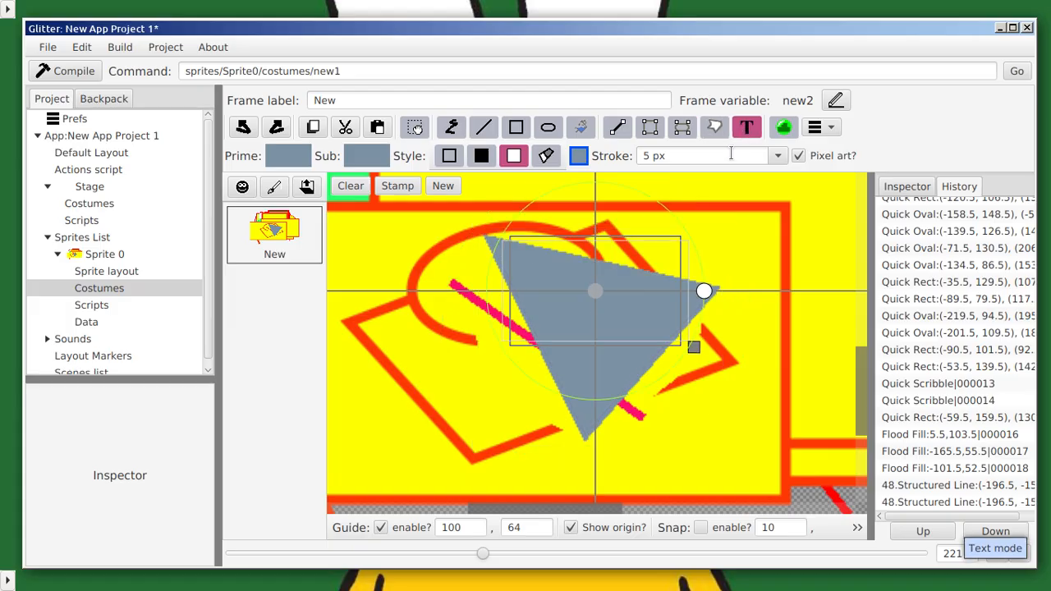
pyautogui.click(908, 186)
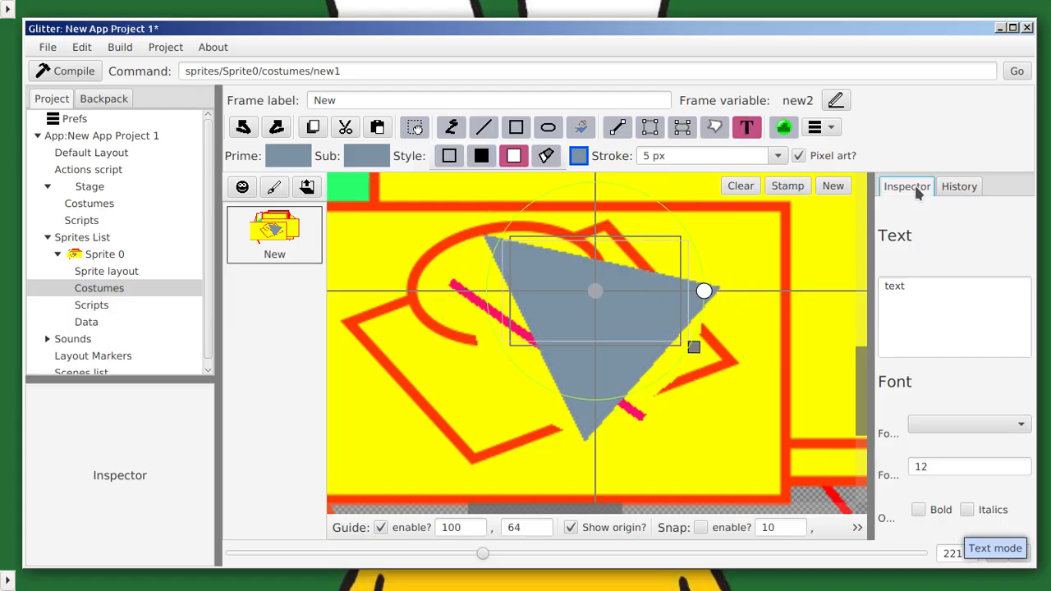
pyautogui.click(918, 288)
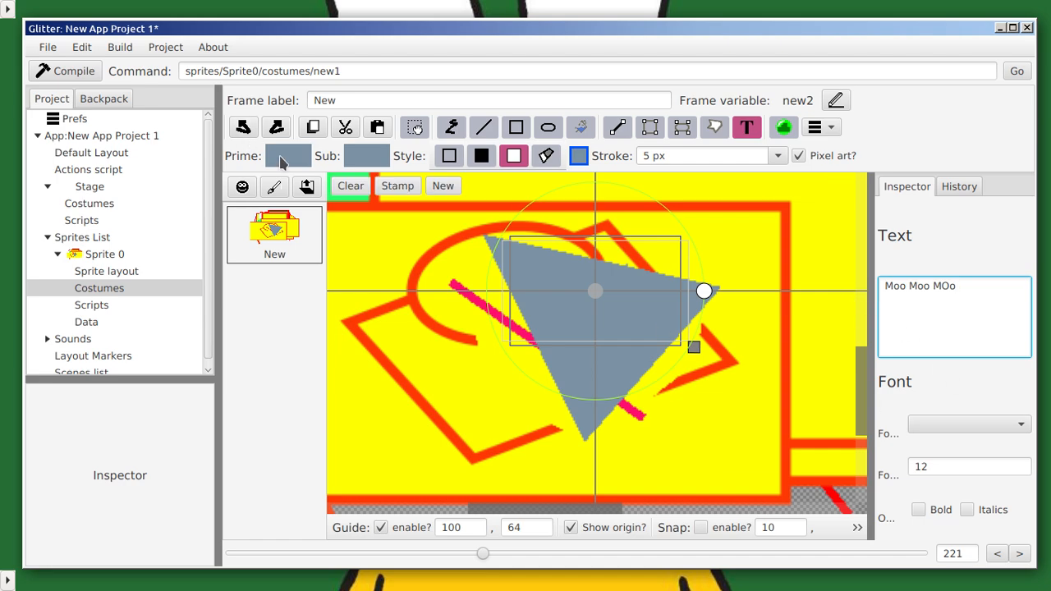
pyautogui.click(337, 254)
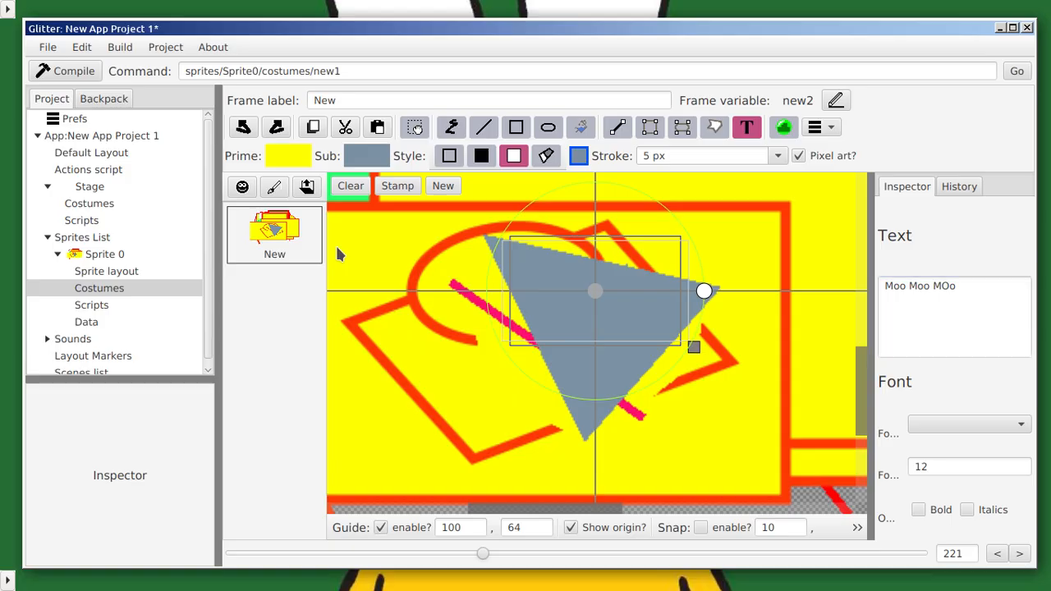
# Step: Set the text's font to FreeMono and its size to 50
pyautogui.click(939, 423)
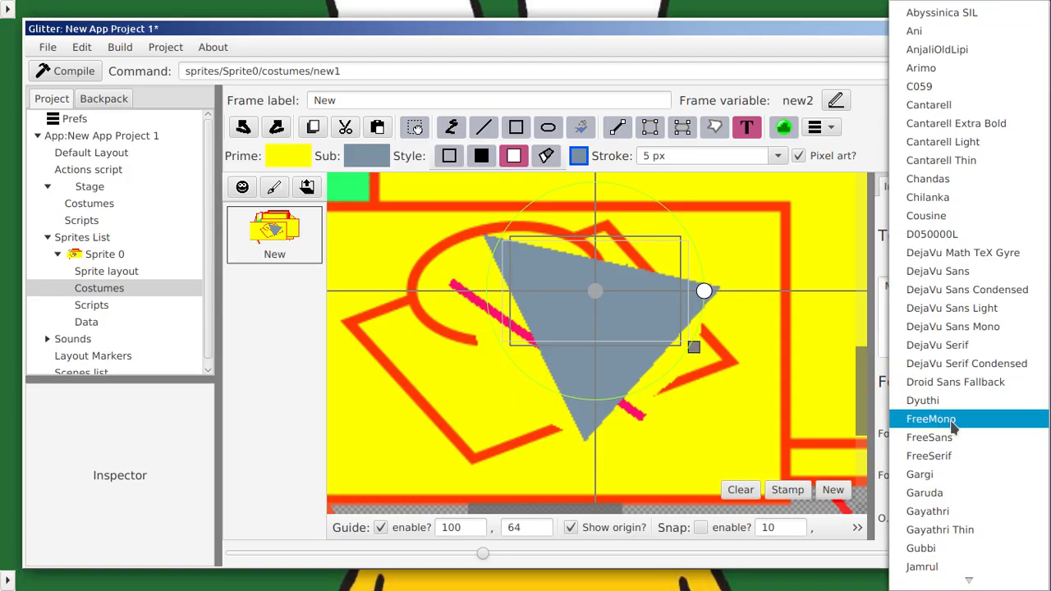
pyautogui.click(952, 424)
pyautogui.press('Tab')
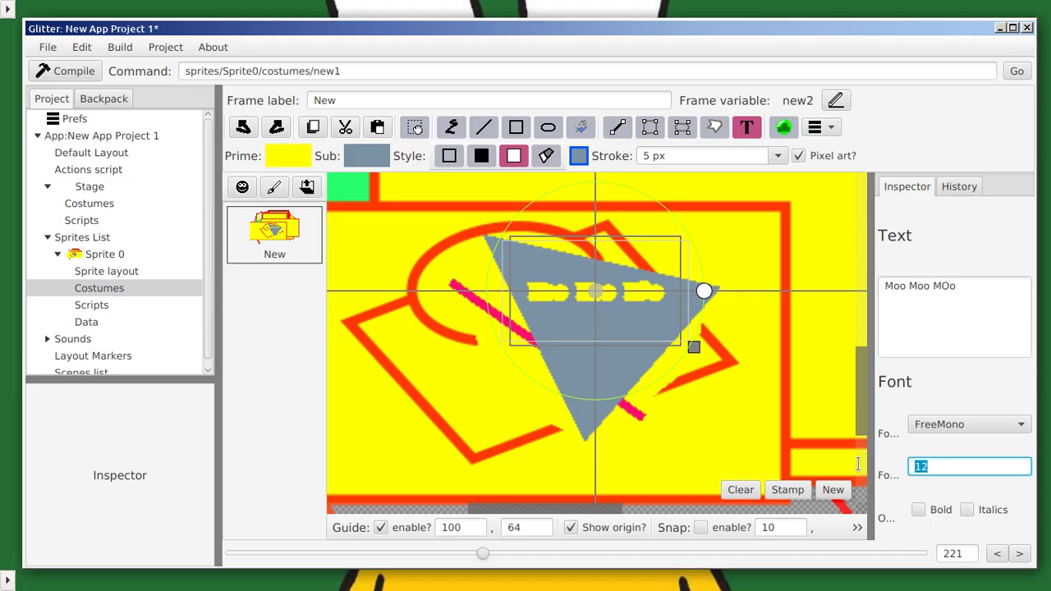
pyautogui.write('50')
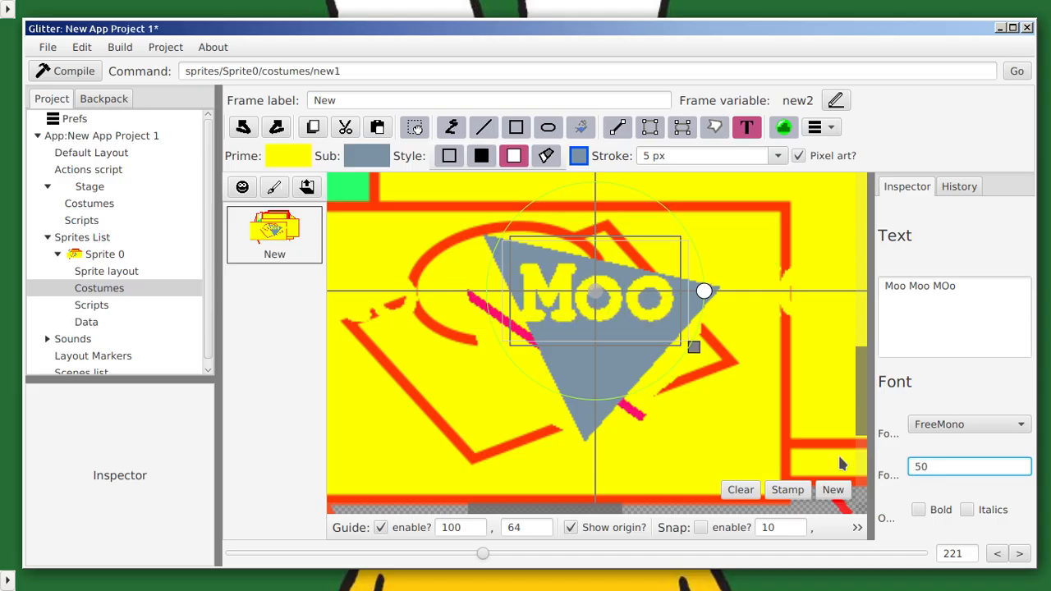
# Step: Set the text's stroke to 1 px and its style to solid fill in the primary color
pyautogui.click(778, 156)
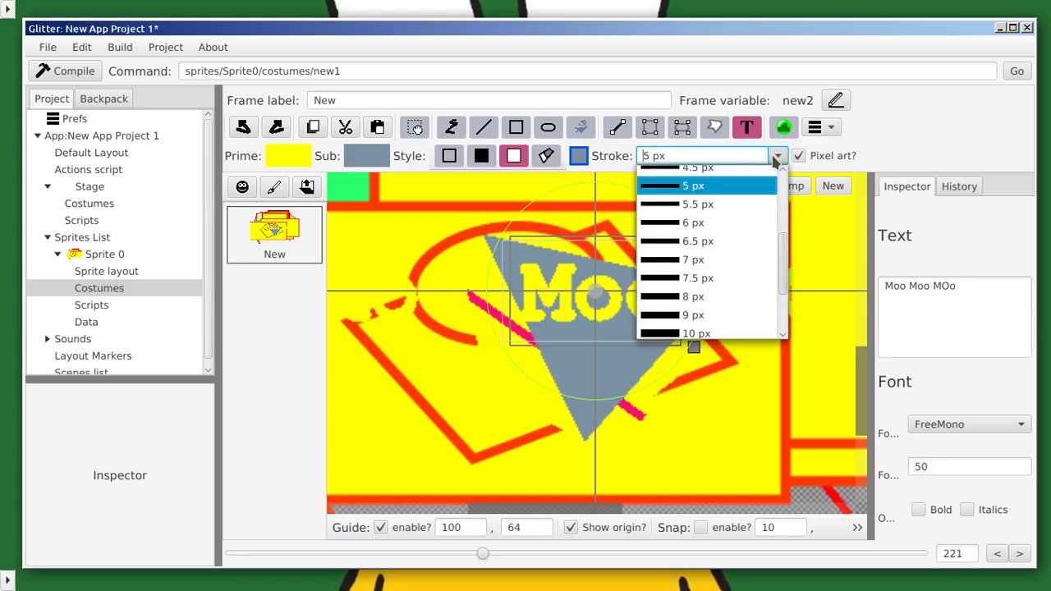
pyautogui.scroll(3, 711, 193)
pyautogui.click(712, 195)
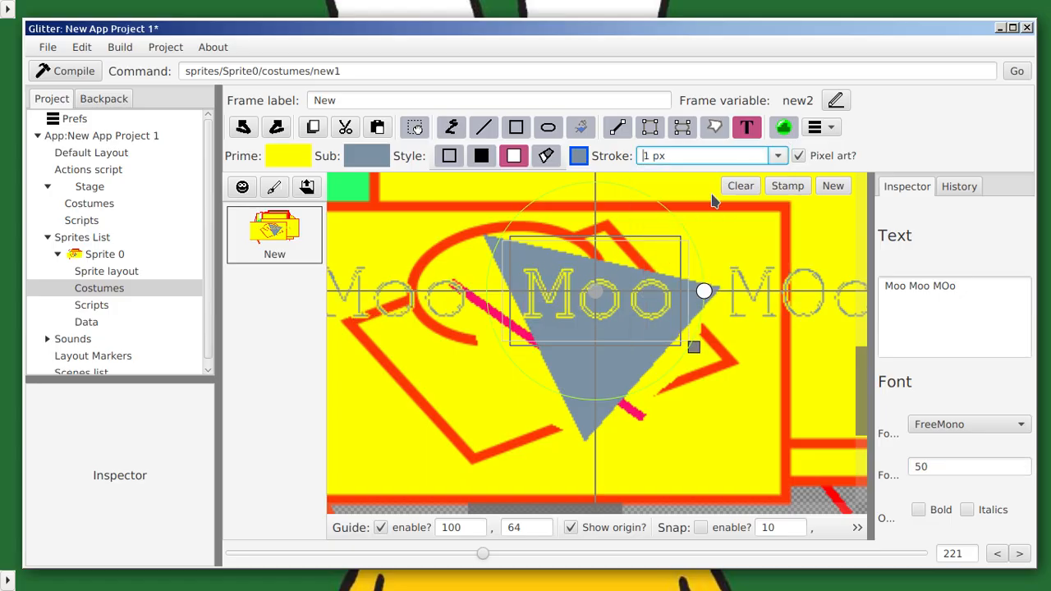
pyautogui.click(483, 156)
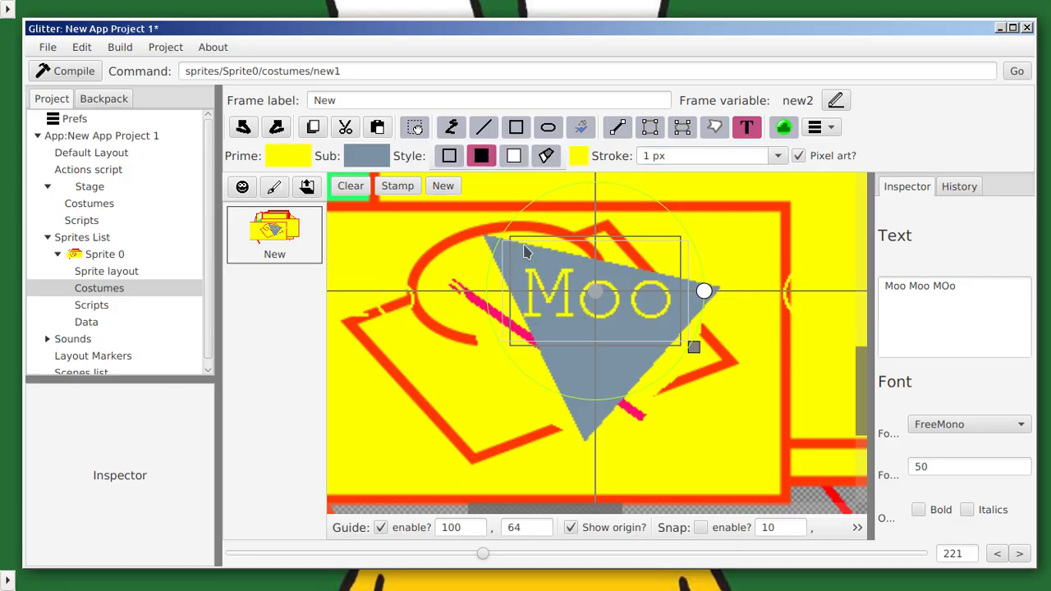
# Step: Disable pixel art rendering and set the primary color to black from the workspace palette
pyautogui.click(799, 156)
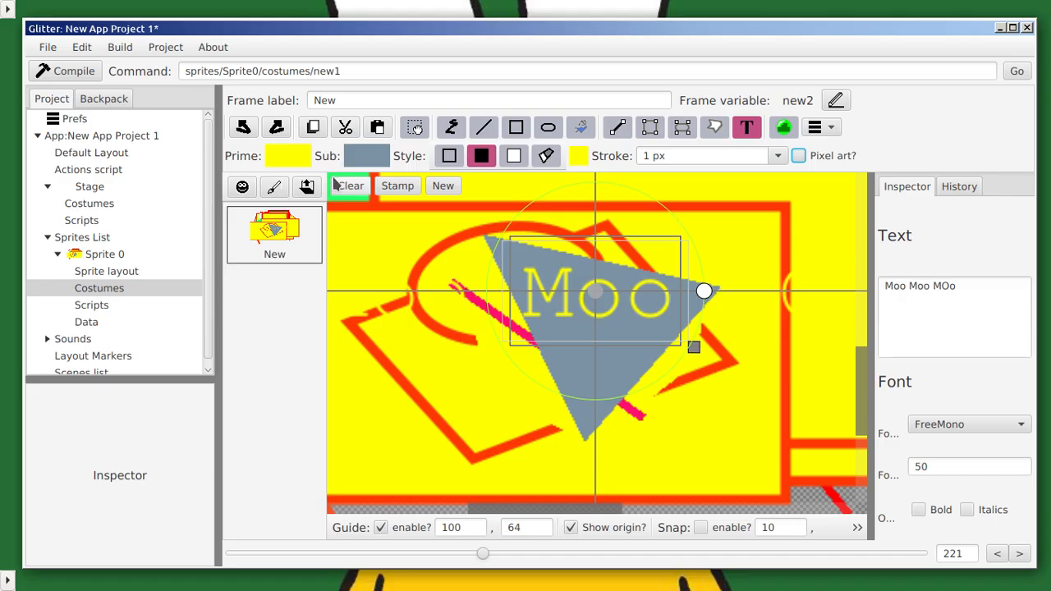
pyautogui.click(298, 157)
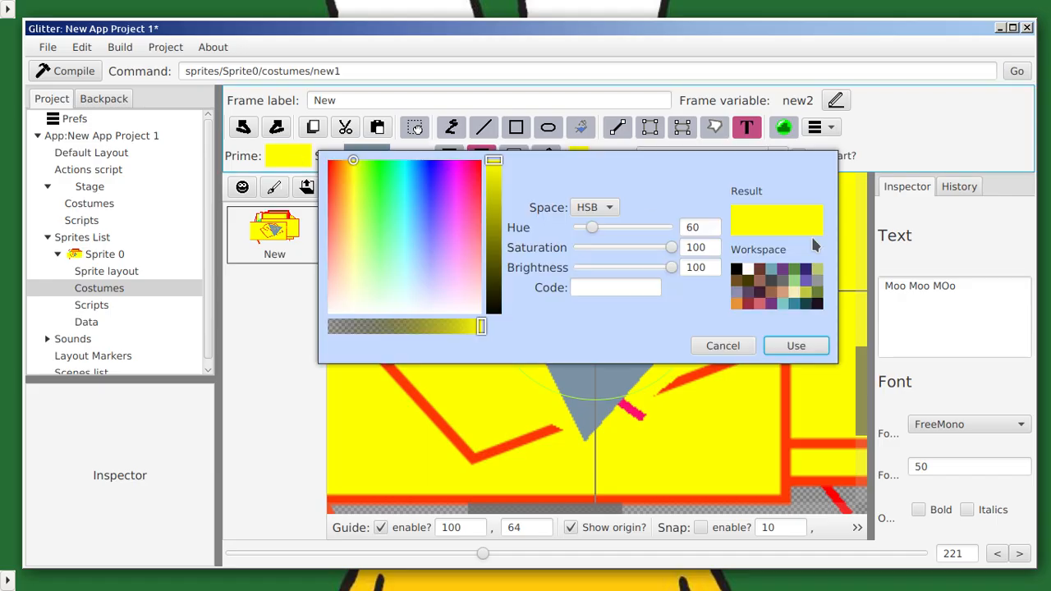
pyautogui.click(735, 270)
pyautogui.click(784, 340)
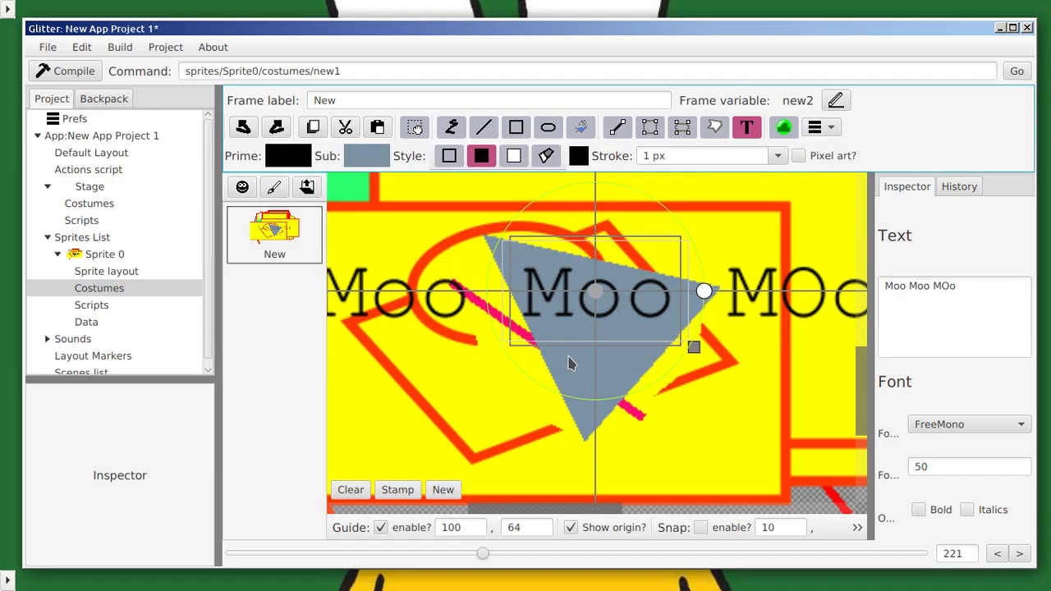
# Step: Make the "Moo Moo MOo" text bold and italic
pyautogui.scroll(-3, 698, 313)
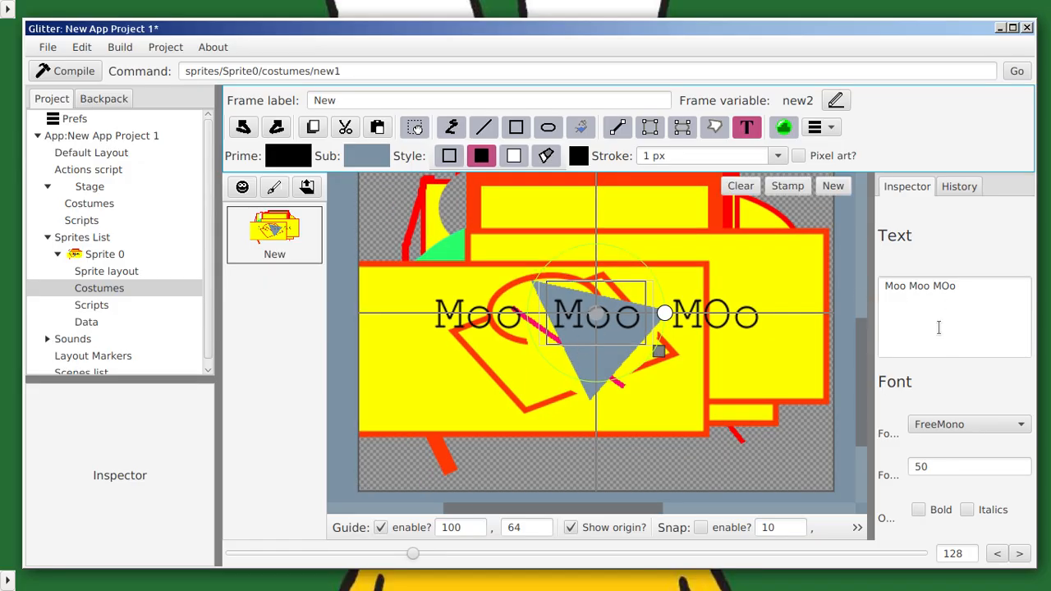
pyautogui.click(927, 510)
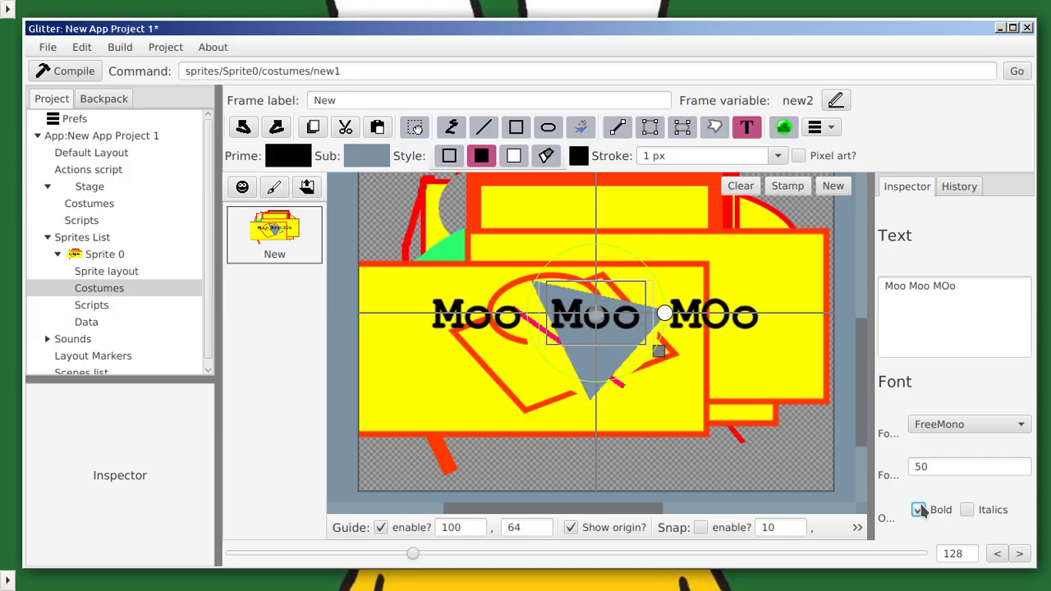
pyautogui.click(967, 510)
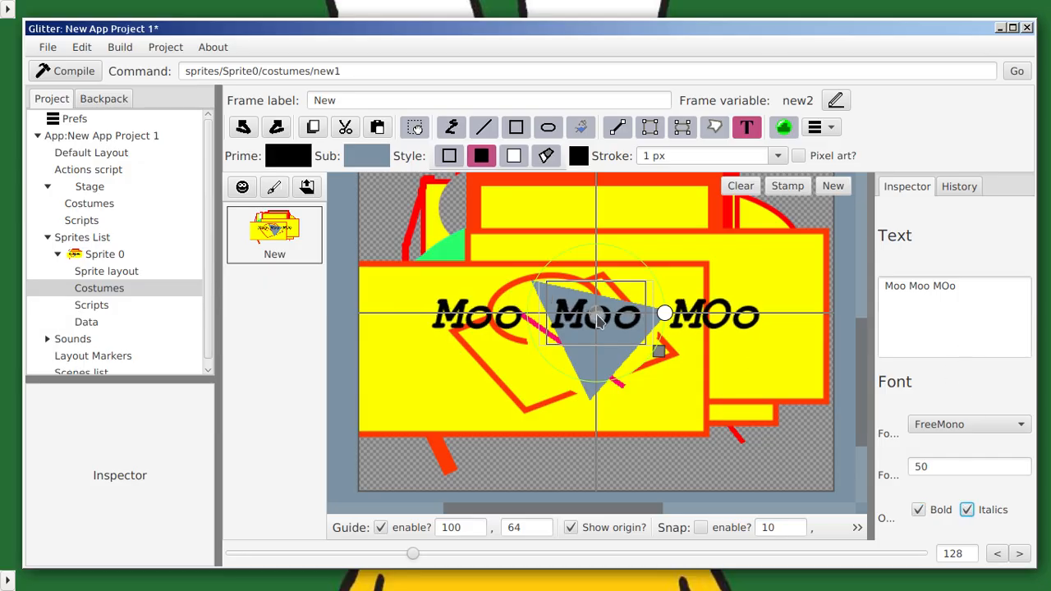
# Step: Move the text around the canvas centre and stamp three black copies of it at different heights
pyautogui.moveTo(597, 315); pyautogui.dragTo(628, 304)
pyautogui.press('Return')
pyautogui.press('Return')
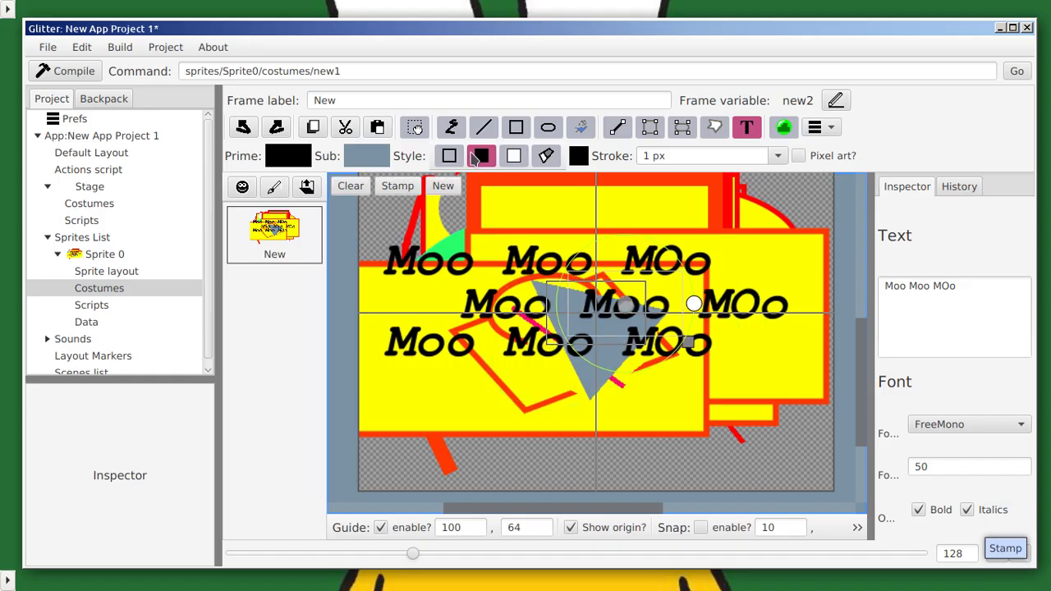
# Step: Try the outline-only style on the text, move it below the stamped copies, and give it a black outline with the secondary fill
pyautogui.click(449, 156)
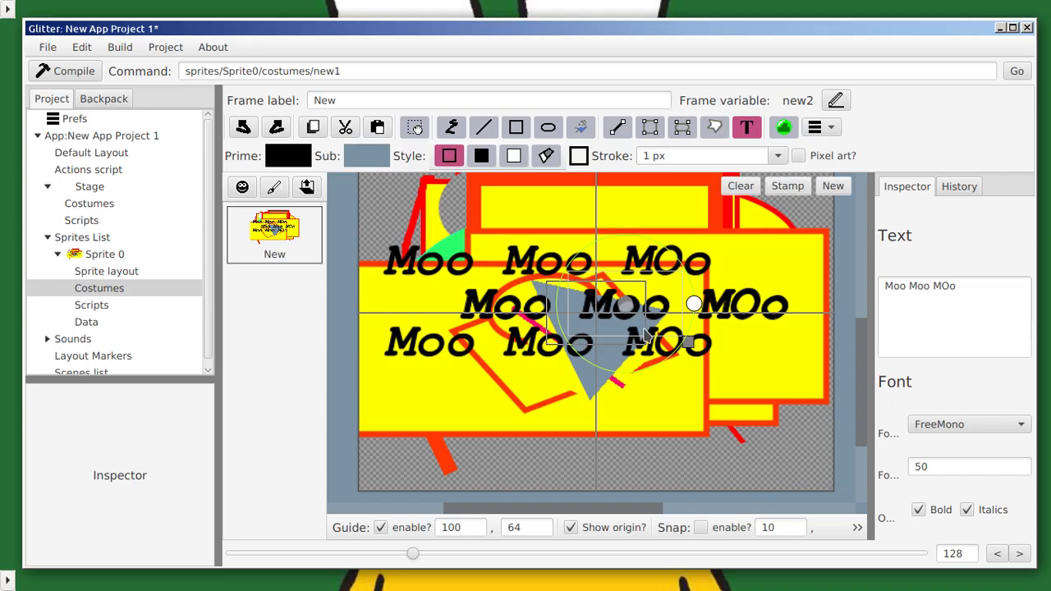
pyautogui.moveTo(626, 305); pyautogui.dragTo(622, 393)
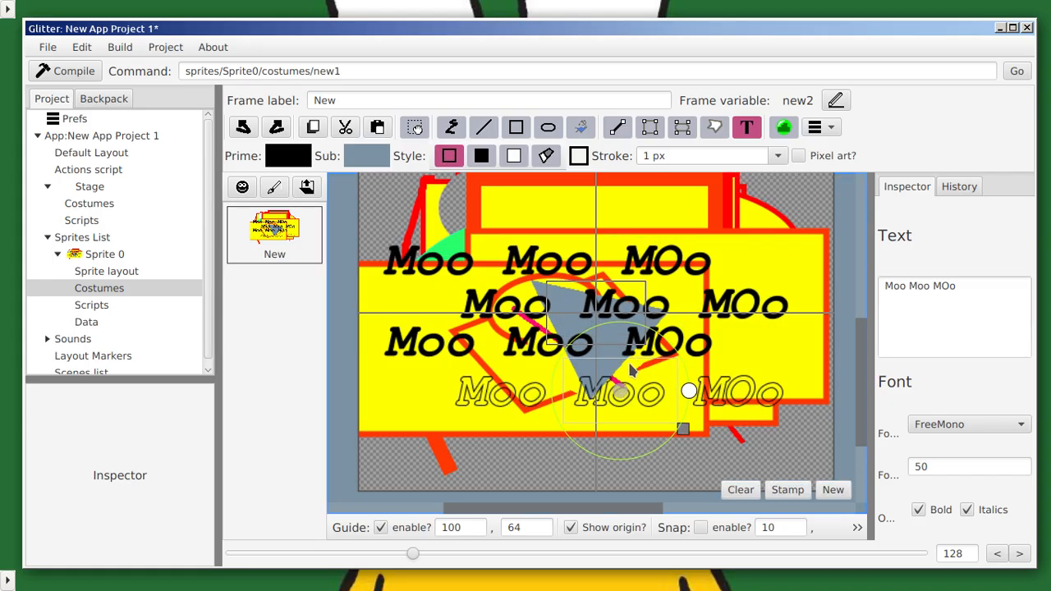
pyautogui.click(511, 155)
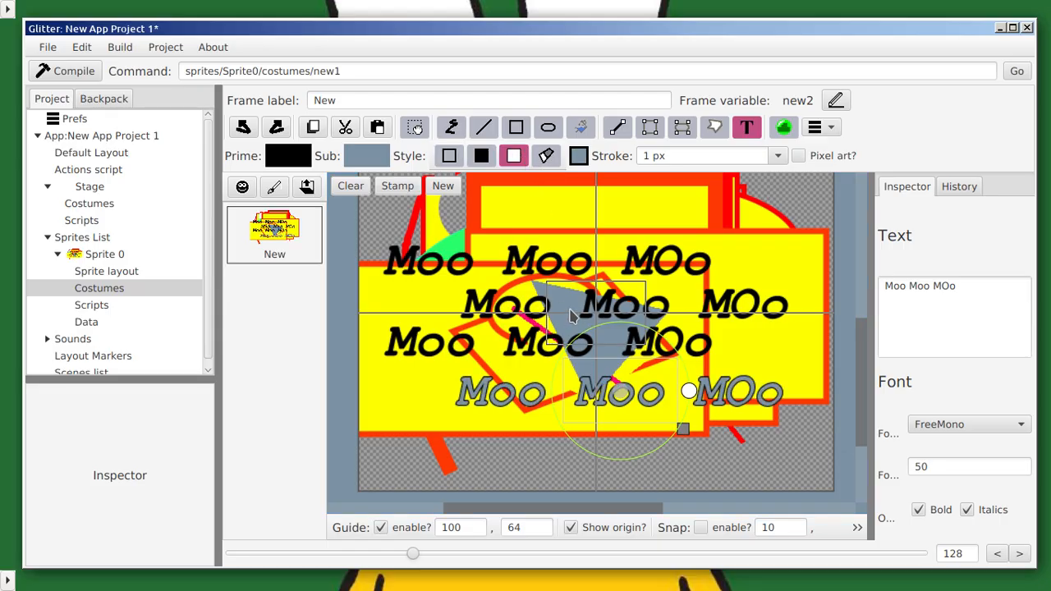
# Step: Set the secondary color to white from the workspace palette
pyautogui.click(364, 156)
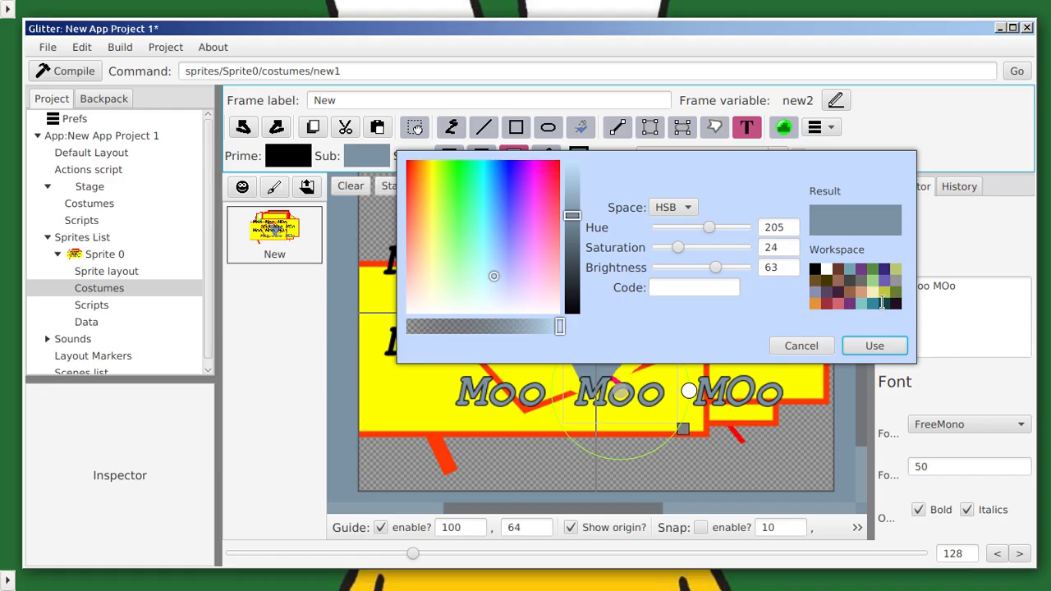
pyautogui.click(866, 346)
pyautogui.click(370, 158)
pyautogui.click(826, 269)
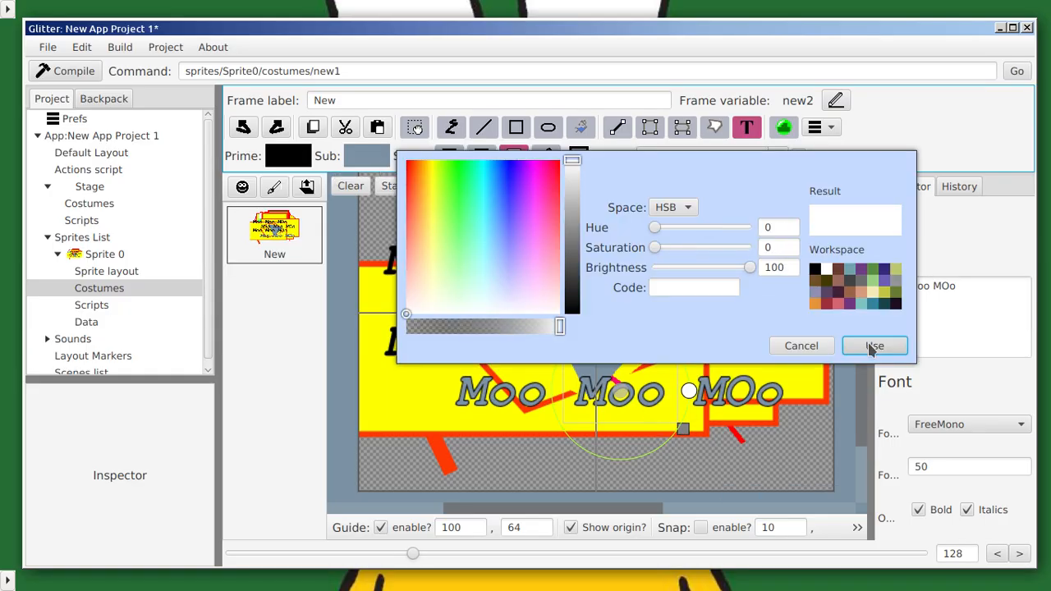
pyautogui.click(867, 345)
# Step: Try the eraser style on the lowest "Moo Moo MOo" text, then return to the outline with secondary fill
pyautogui.scroll(3, 727, 384)
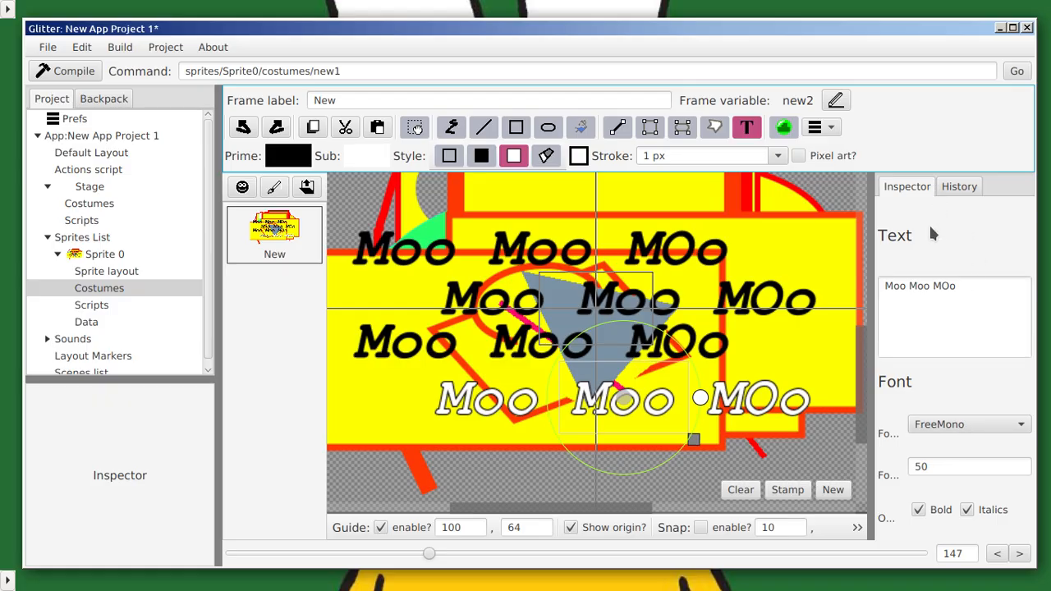
pyautogui.scroll(2, 781, 272)
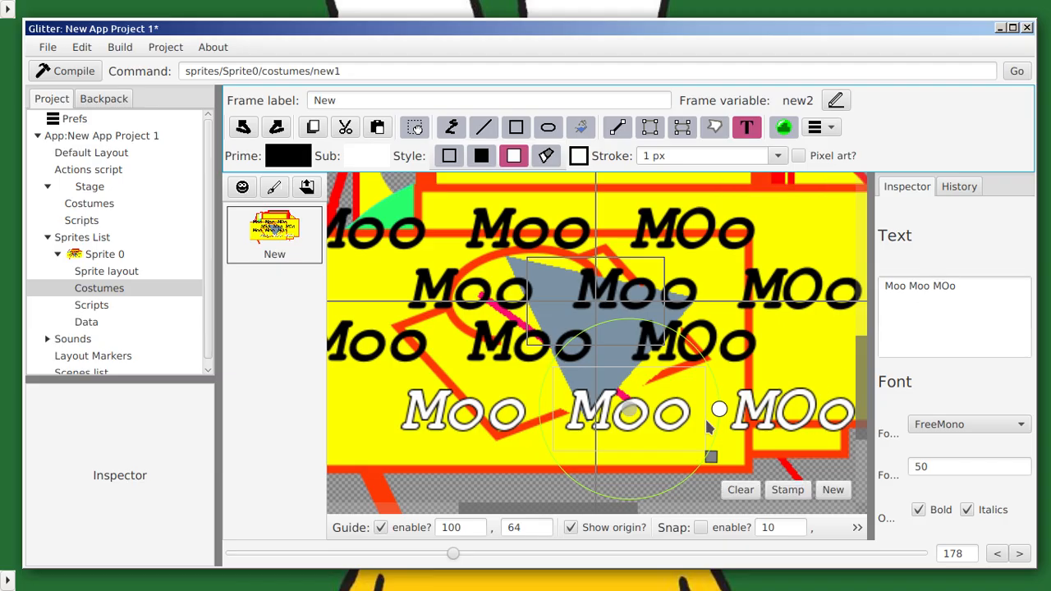
pyautogui.scroll(-2, 708, 427)
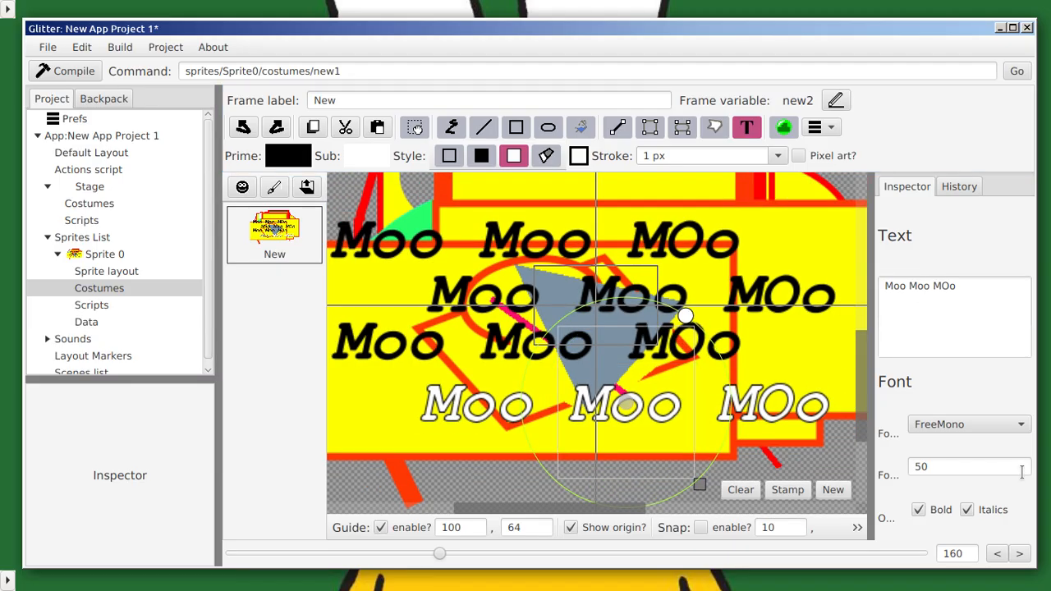
pyautogui.click(547, 155)
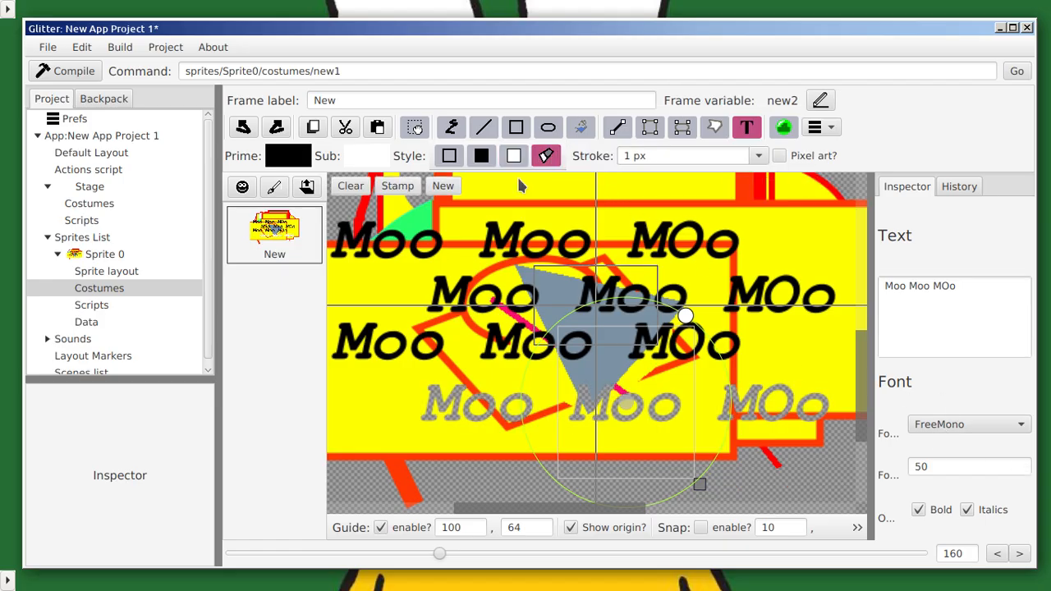
pyautogui.click(513, 155)
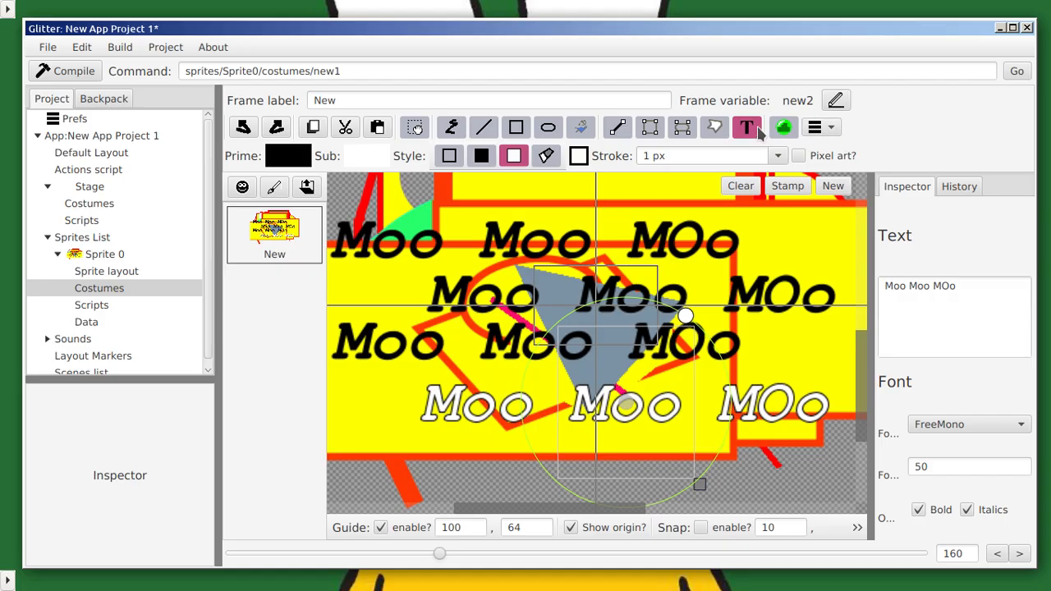
# Step: Fit a rectangular selection around the first white "Moo" in the lowest text row
pyautogui.click(414, 129)
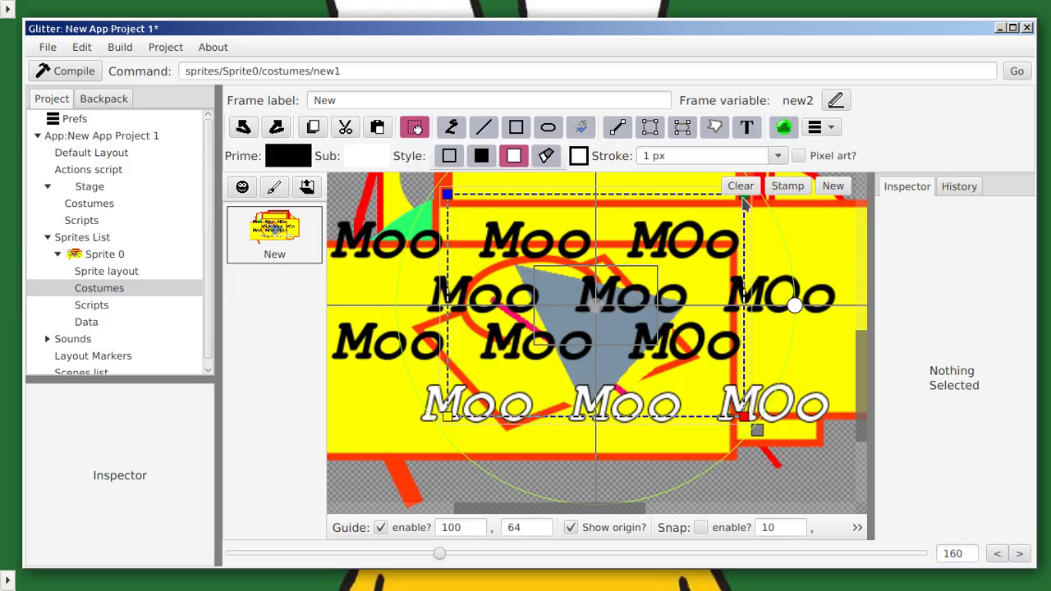
pyautogui.moveTo(744, 203); pyautogui.dragTo(548, 394)
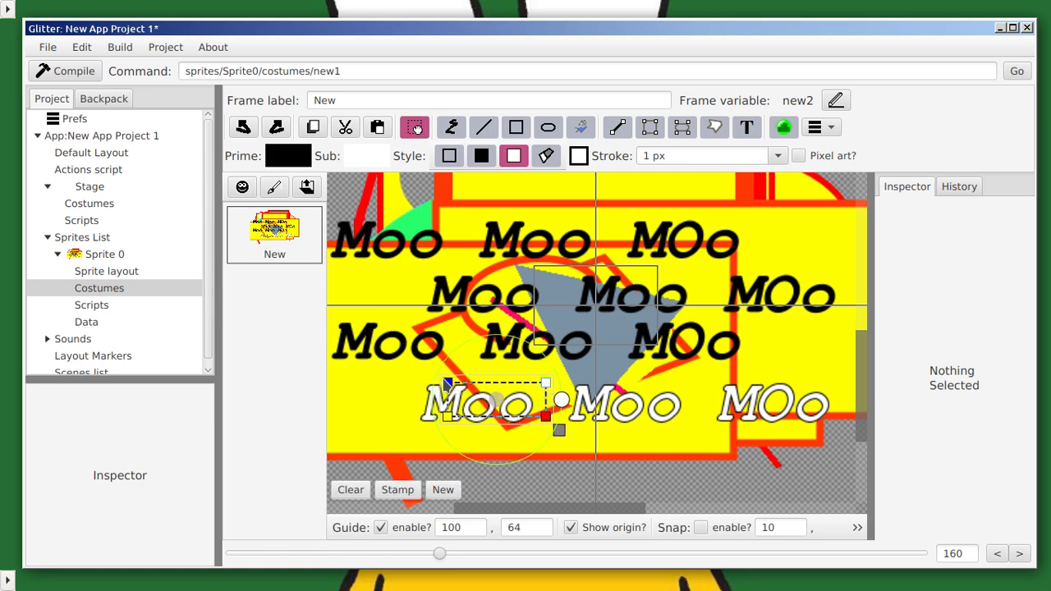
pyautogui.moveTo(448, 384); pyautogui.dragTo(411, 377)
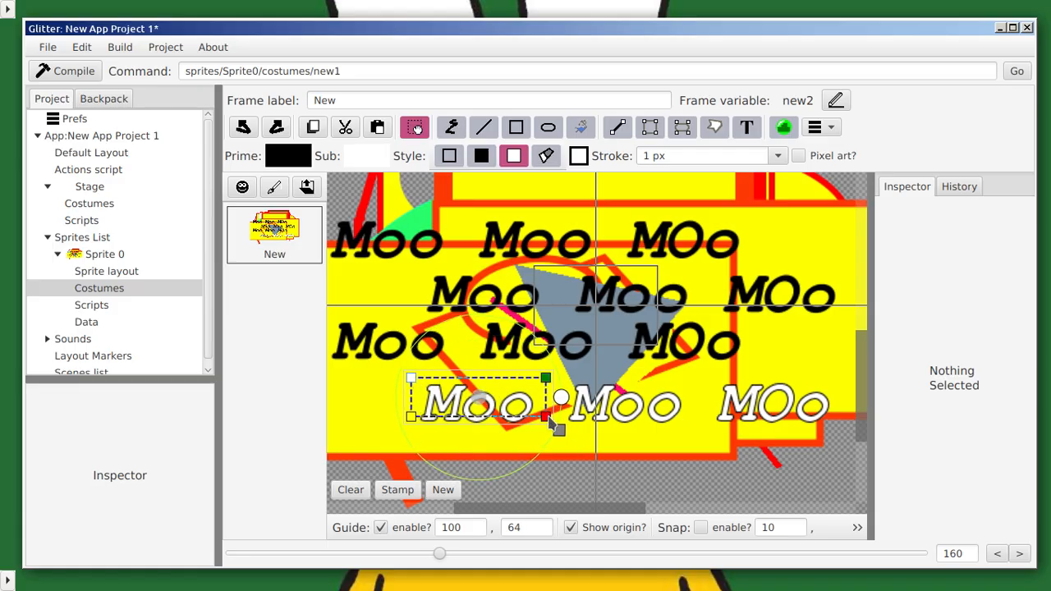
pyautogui.moveTo(549, 418); pyautogui.dragTo(547, 438)
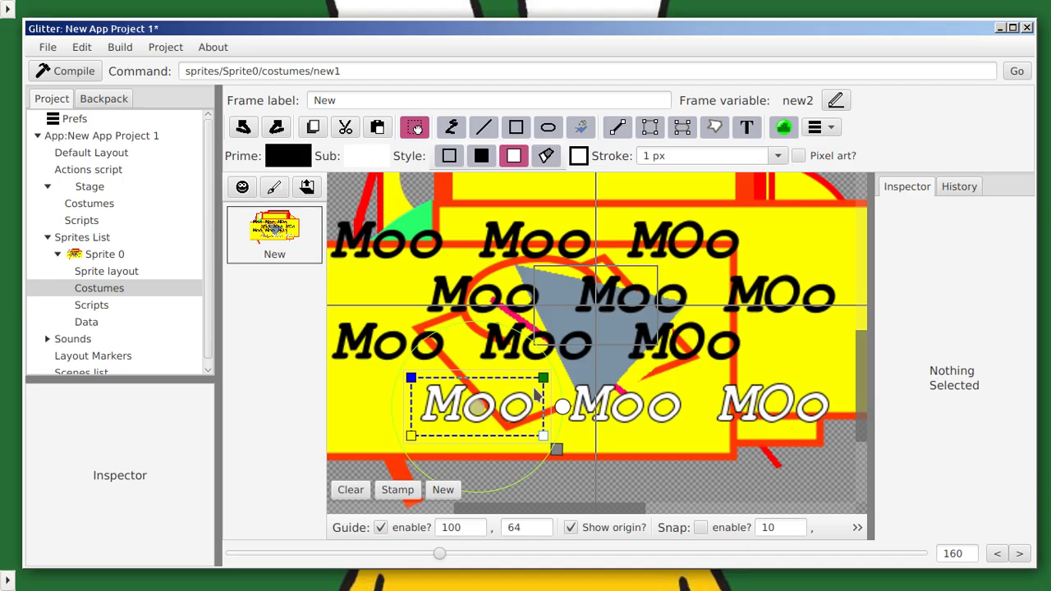
pyautogui.moveTo(546, 383); pyautogui.dragTo(545, 379)
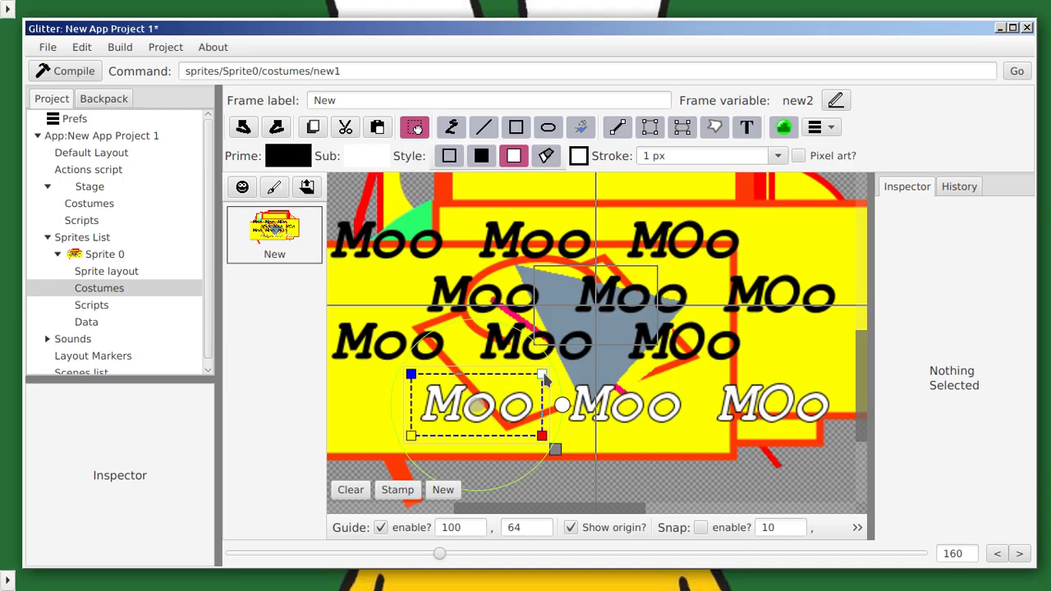
# Step: Copy the selected "Moo", paste it, and move the pasted piece near the canvas centre
pyautogui.click(312, 127)
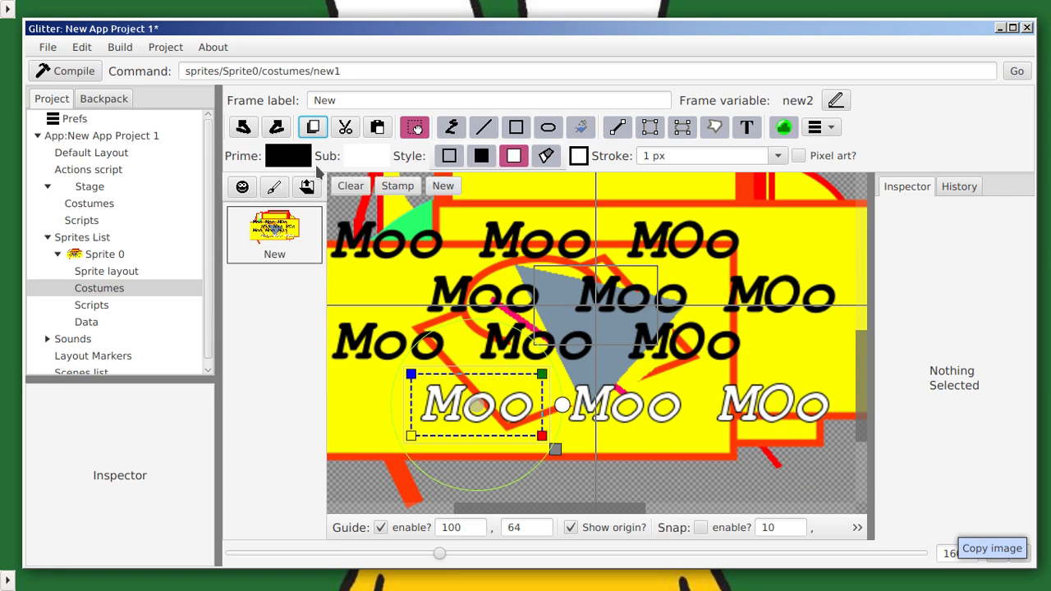
pyautogui.click(378, 128)
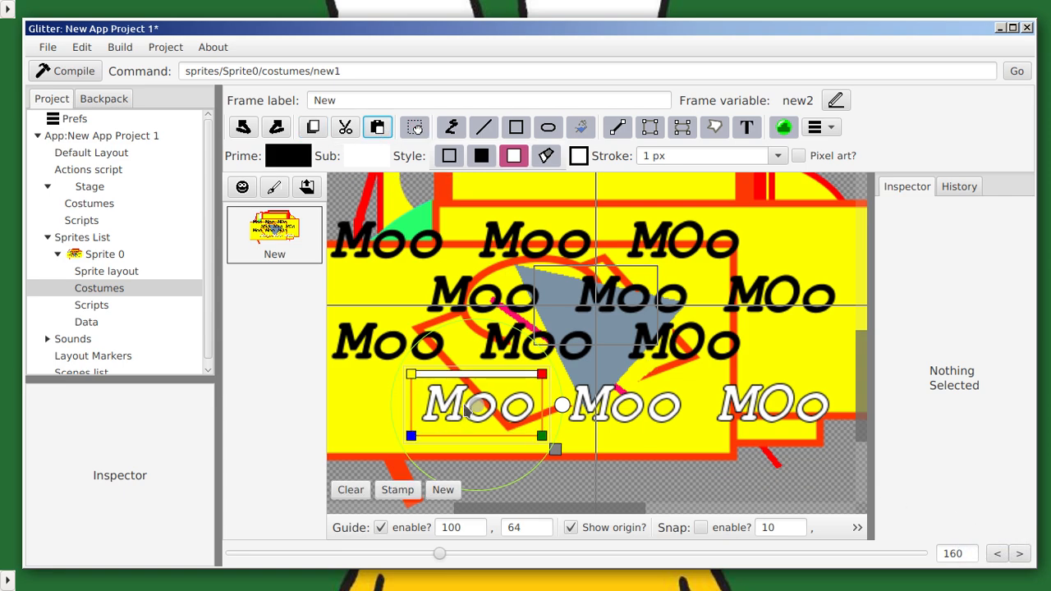
pyautogui.moveTo(477, 408); pyautogui.dragTo(601, 330)
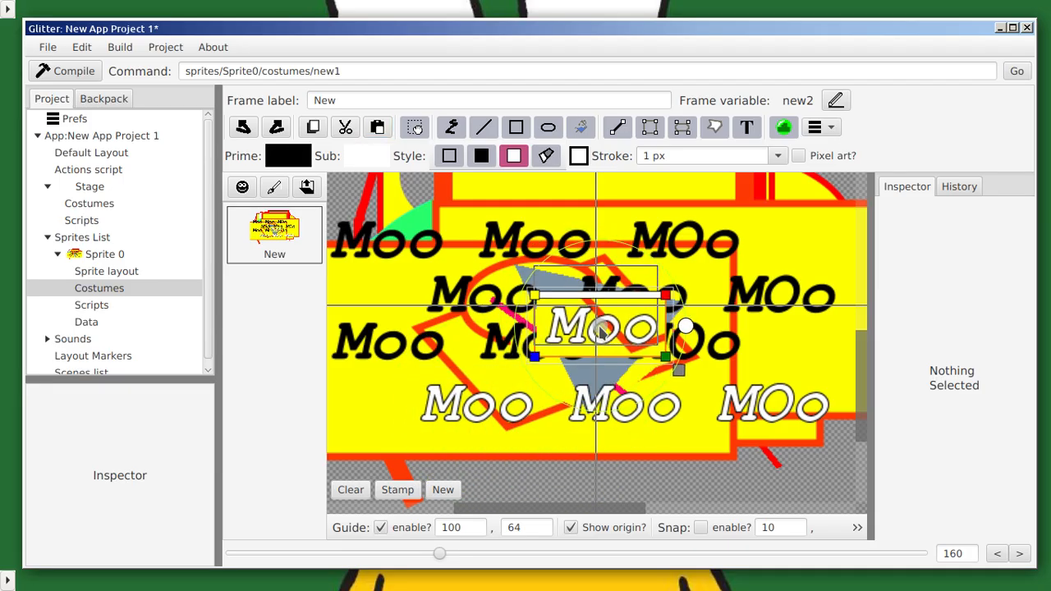
# Step: Rotate the pasted "Moo" counter-clockwise to a diagonal and enable pixel art rendering for it
pyautogui.scroll(3, 603, 316)
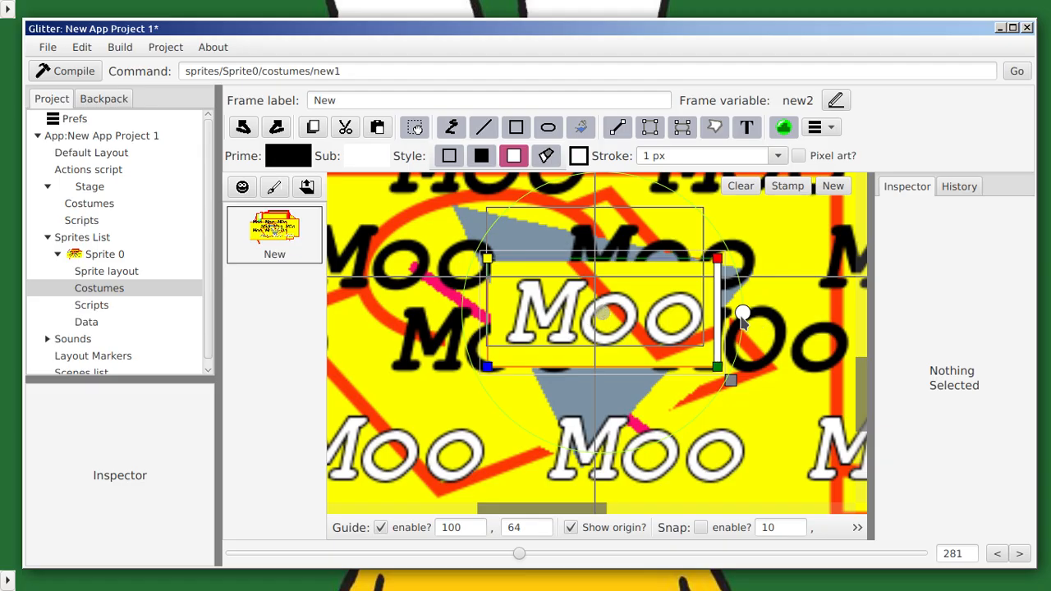
pyautogui.moveTo(742, 315); pyautogui.dragTo(739, 189)
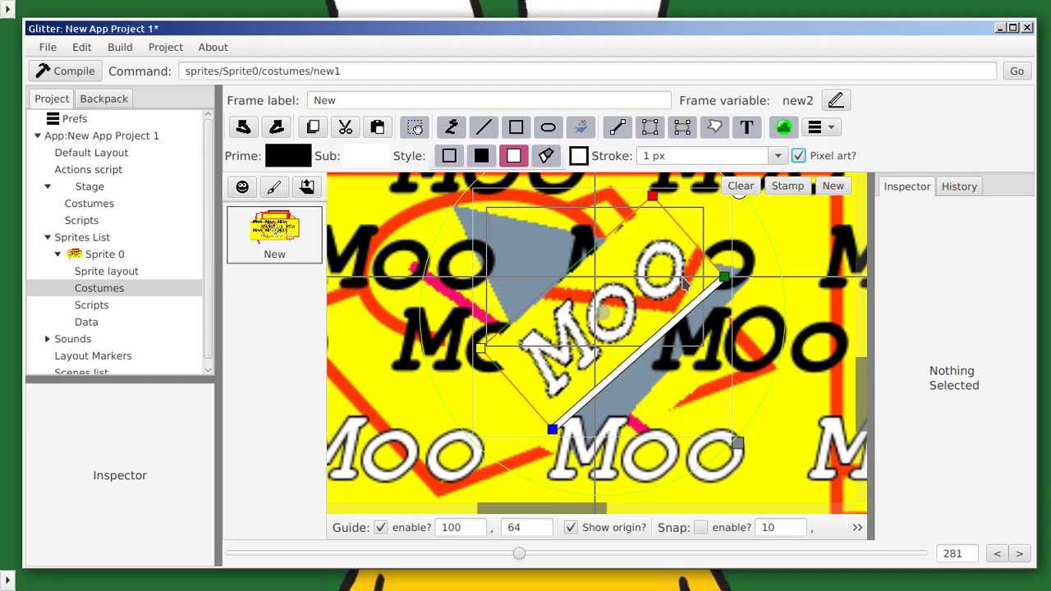
pyautogui.scroll(-2, 720, 215)
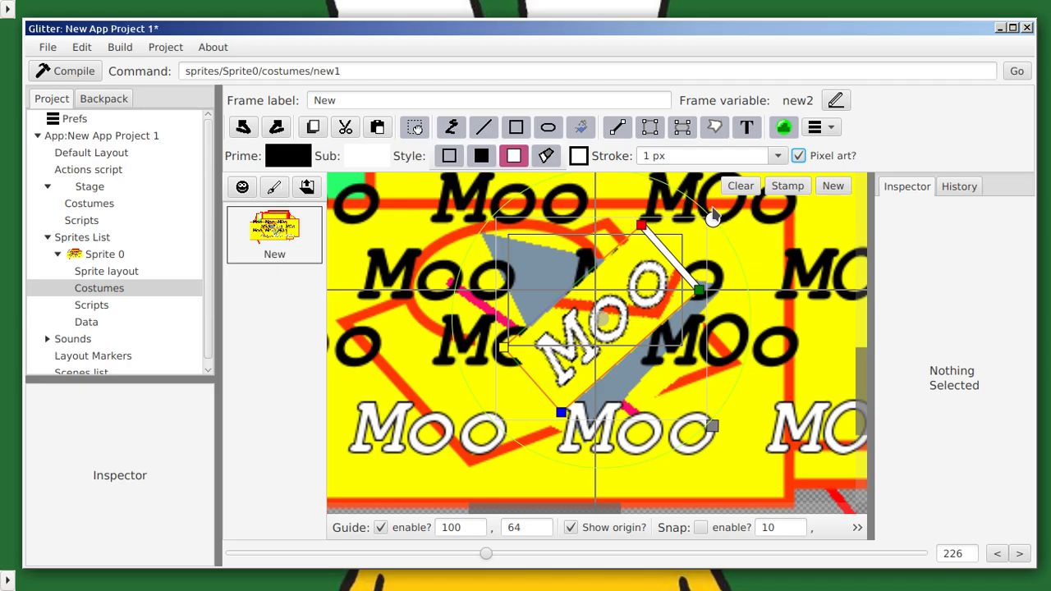
pyautogui.moveTo(712, 220); pyautogui.dragTo(681, 226)
# Step: Reshape the rotated "Moo" by pulling its lower corner and long edge
pyautogui.scroll(8, 602, 328)
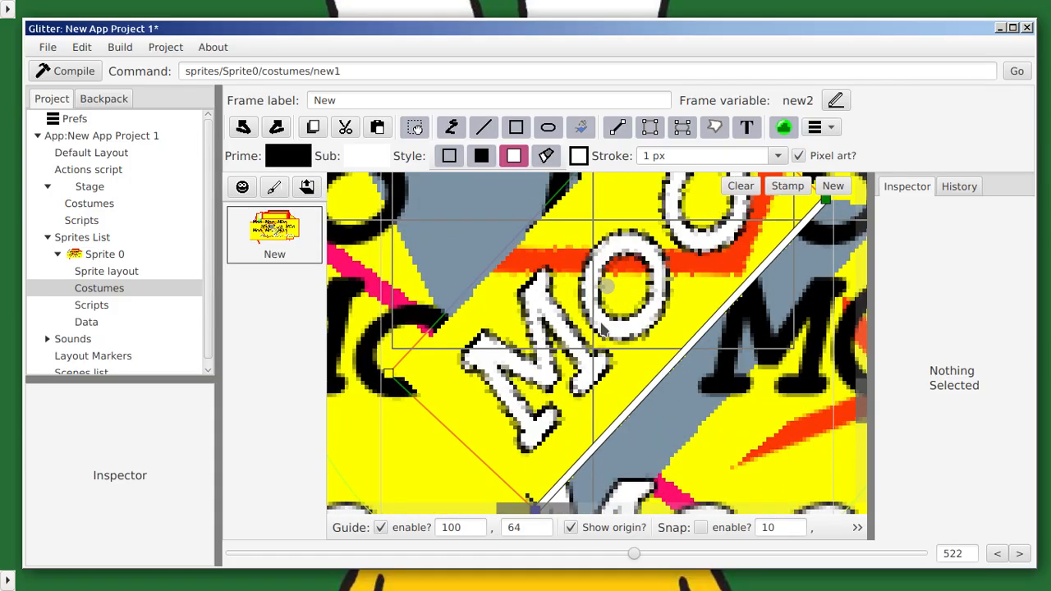
pyautogui.scroll(-4, 624, 316)
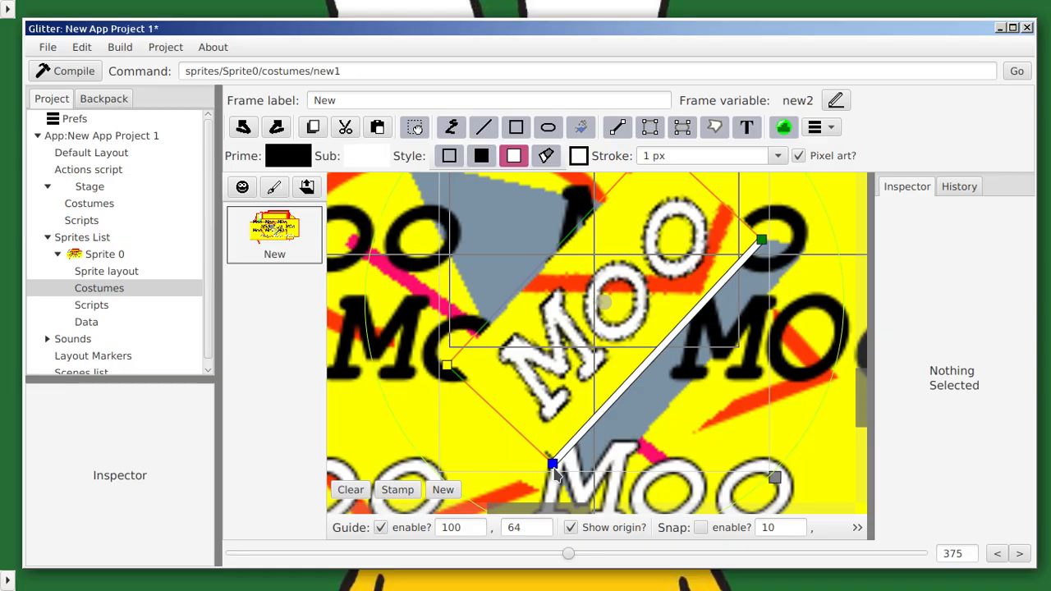
pyautogui.moveTo(553, 464); pyautogui.dragTo(618, 461)
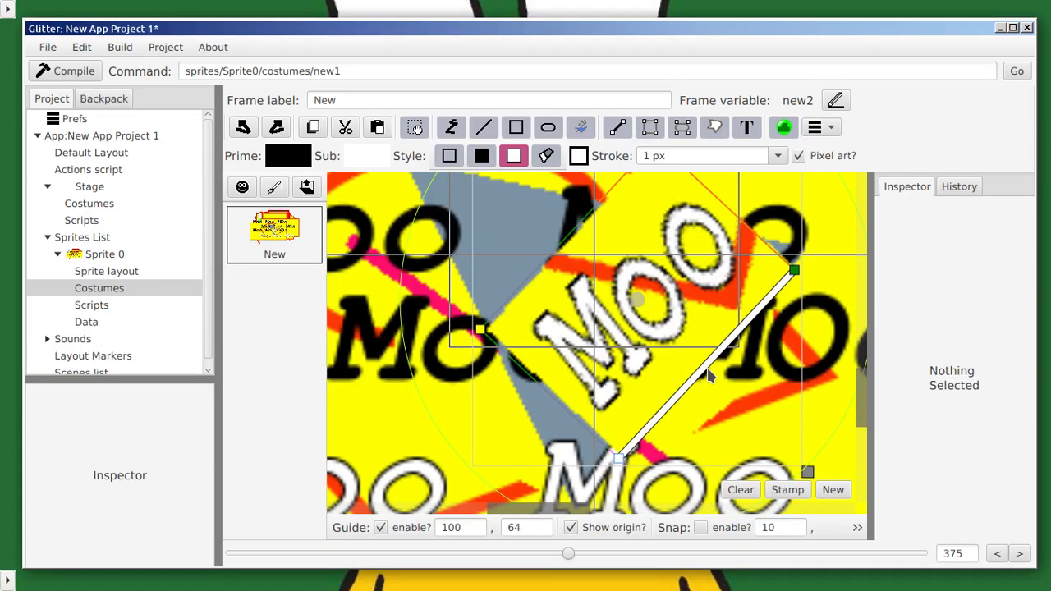
pyautogui.moveTo(705, 372)
pyautogui.mouseDown()
pyautogui.moveTo(598, 410)
pyautogui.moveTo(727, 304)
pyautogui.moveTo(704, 352)
pyautogui.moveTo(673, 370)
pyautogui.moveTo(698, 354)
pyautogui.mouseUp()
pyautogui.scroll(-3, 675, 319)
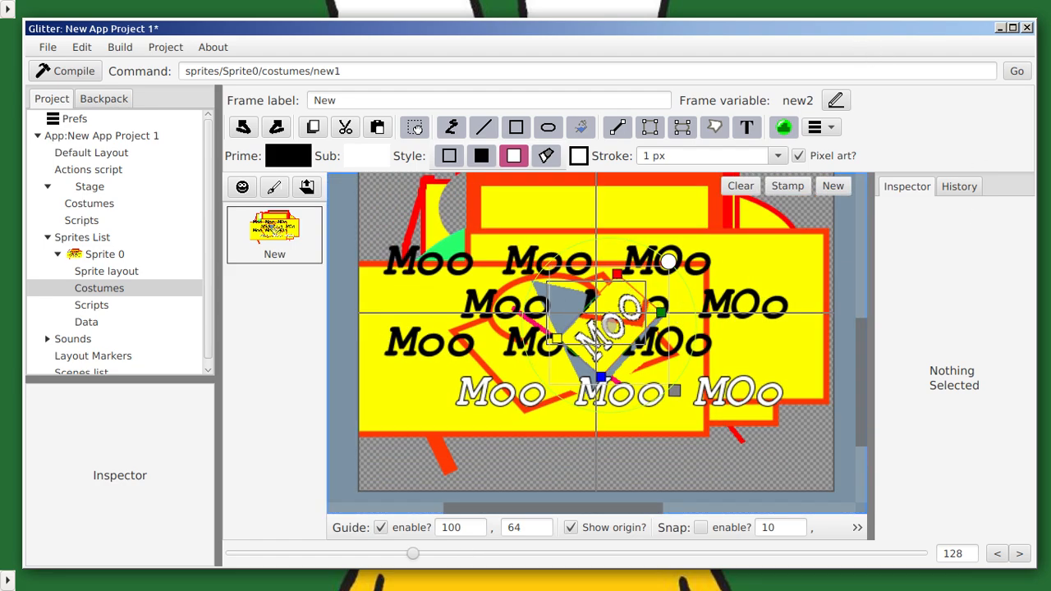
# Step: Uncover canvas.png on the desktop and drop the image file onto the costume canvas
pyautogui.moveTo(740, 31); pyautogui.dragTo(486, 26)
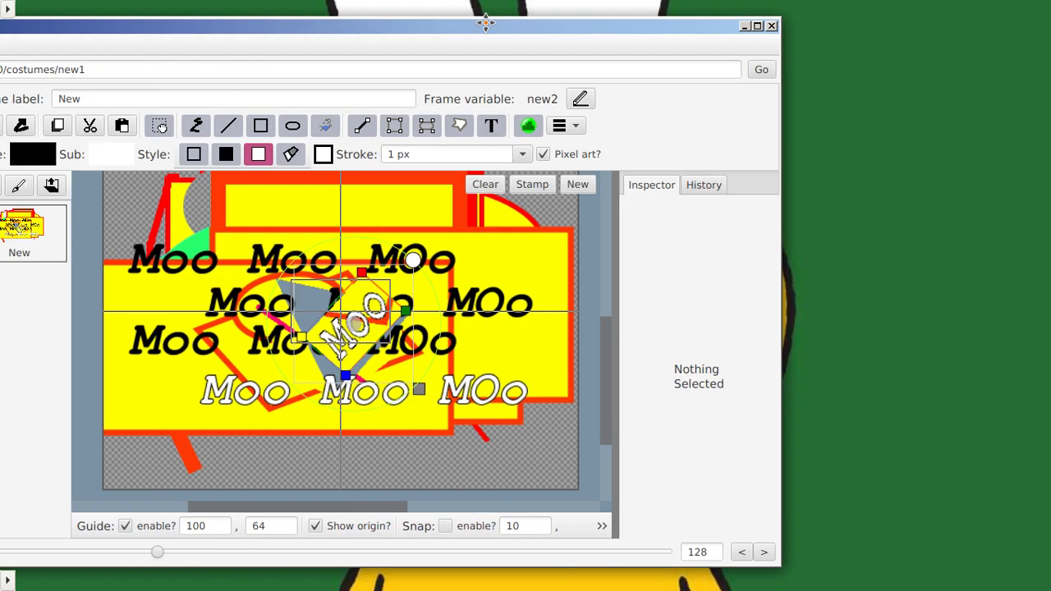
pyautogui.moveTo(1050, 281); pyautogui.dragTo(917, 242)
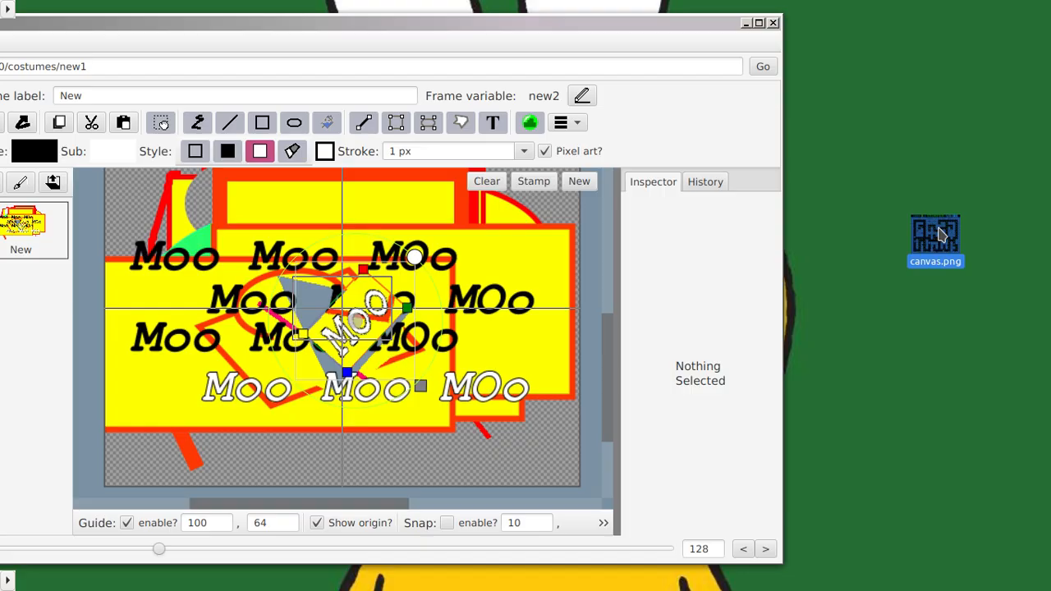
pyautogui.moveTo(939, 247)
pyautogui.mouseDown()
pyautogui.moveTo(353, 386)
pyautogui.moveTo(418, 371)
pyautogui.moveTo(450, 319)
pyautogui.moveTo(326, 326)
pyautogui.mouseUp()
pyautogui.scroll(-2, 327, 326)
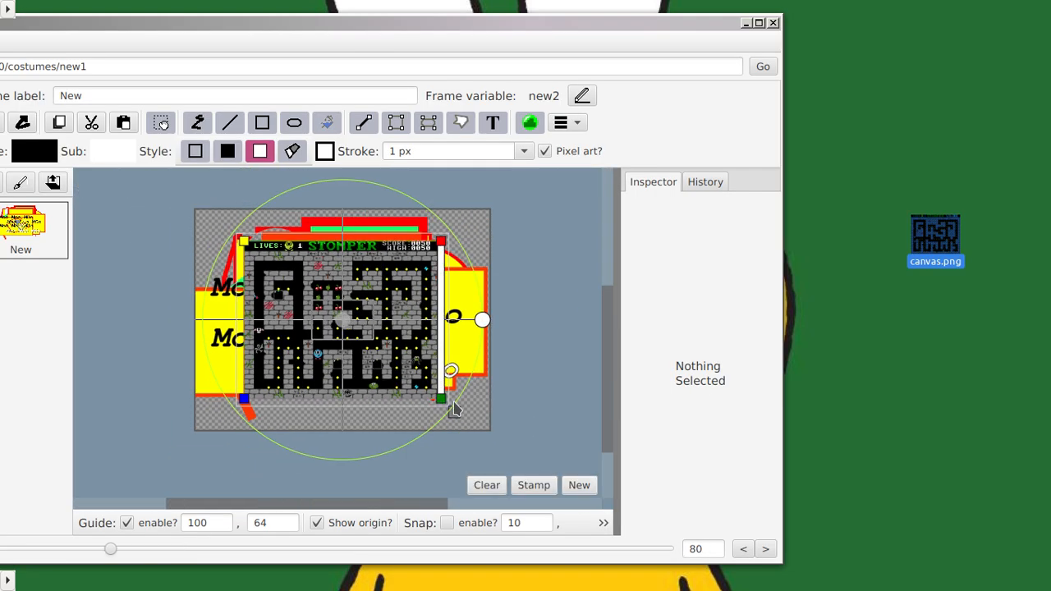
# Step: Stretch the dropped maze image out to the canvas's right edge and move the window back to the screen centre
pyautogui.moveTo(440, 402); pyautogui.dragTo(506, 392)
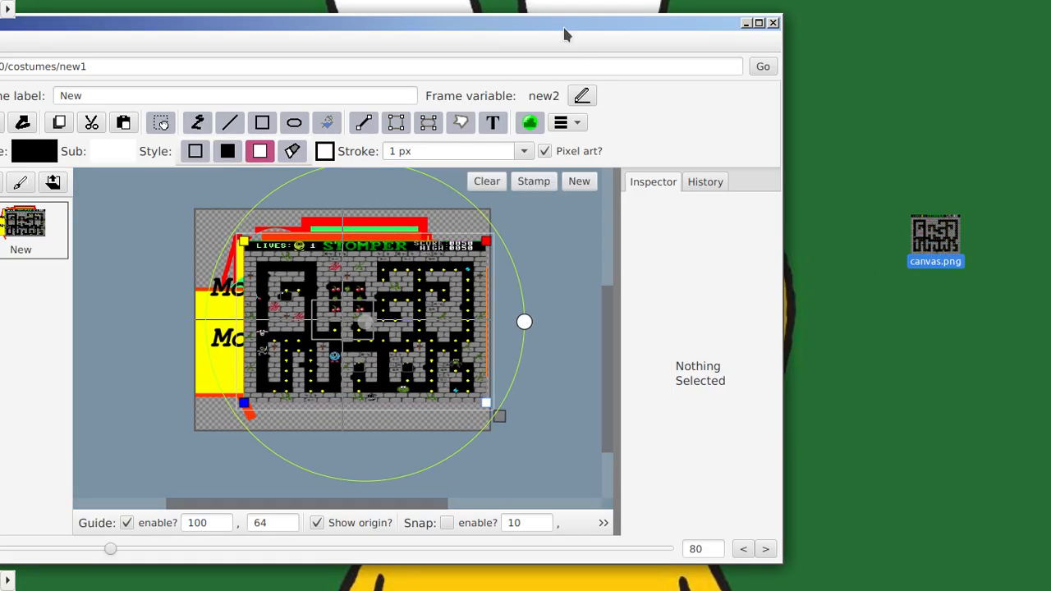
pyautogui.moveTo(564, 29); pyautogui.dragTo(795, 41)
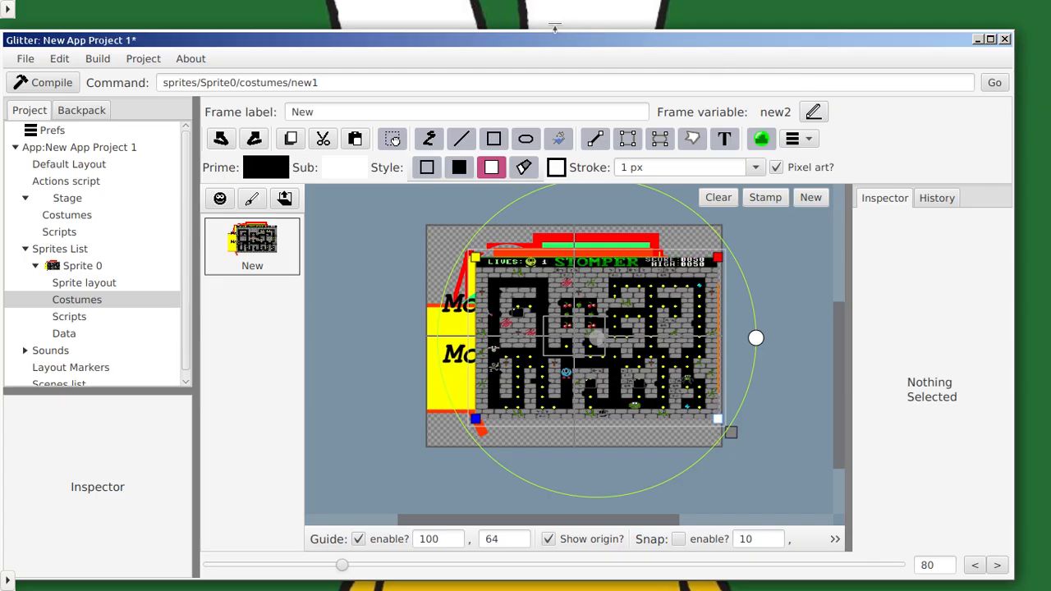
pyautogui.moveTo(553, 40); pyautogui.dragTo(573, 11)
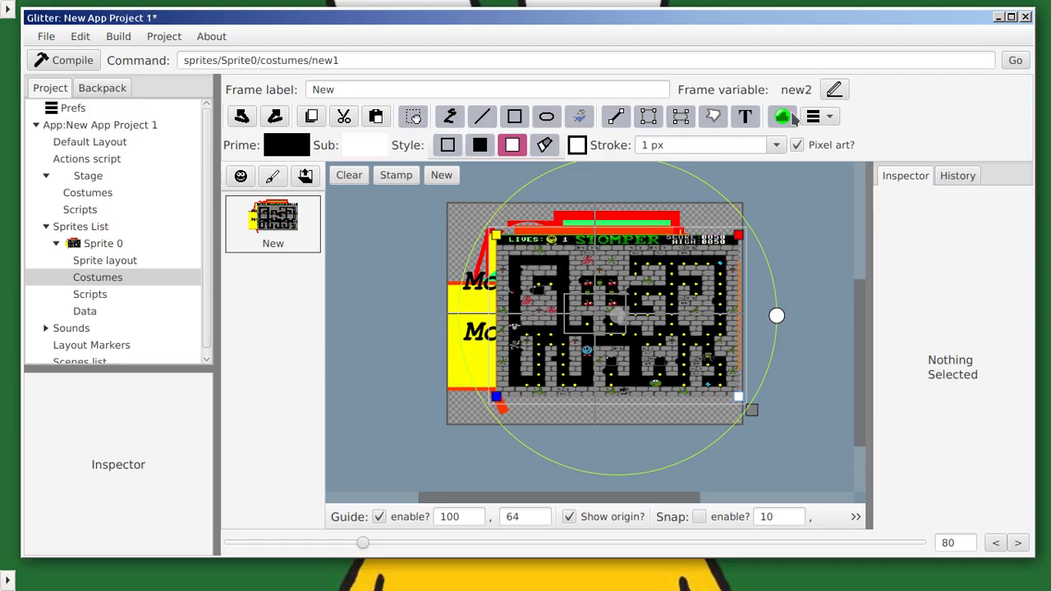
# Step: Look through the mirror, flip, rotate, center, shift and clear options, then examine the maze image at different magnifications
pyautogui.click(832, 118)
pyautogui.moveTo(850, 140)
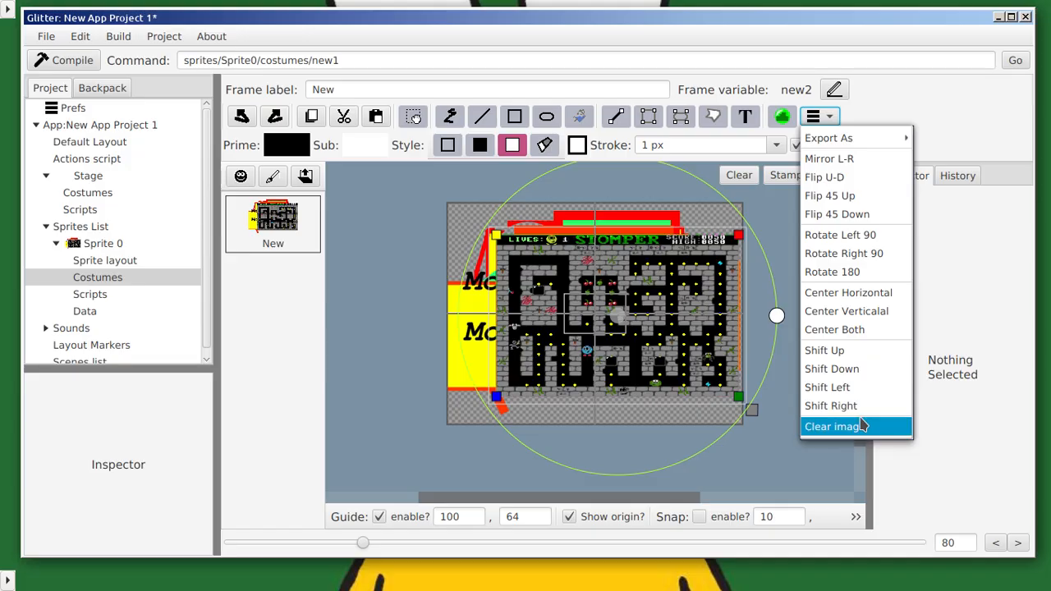
pyautogui.click(846, 368)
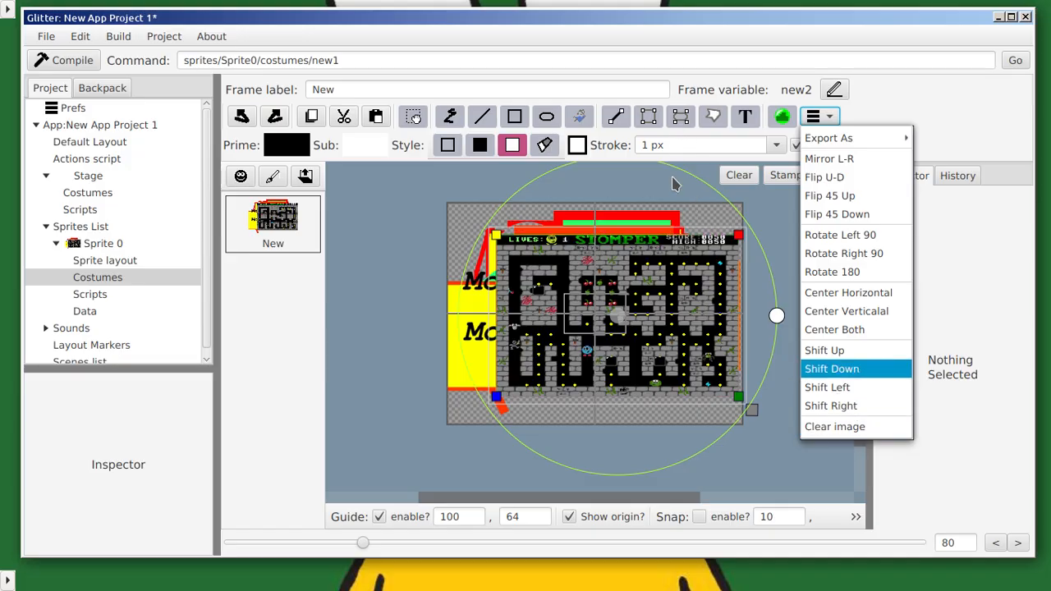
pyautogui.scroll(6, 748, 275)
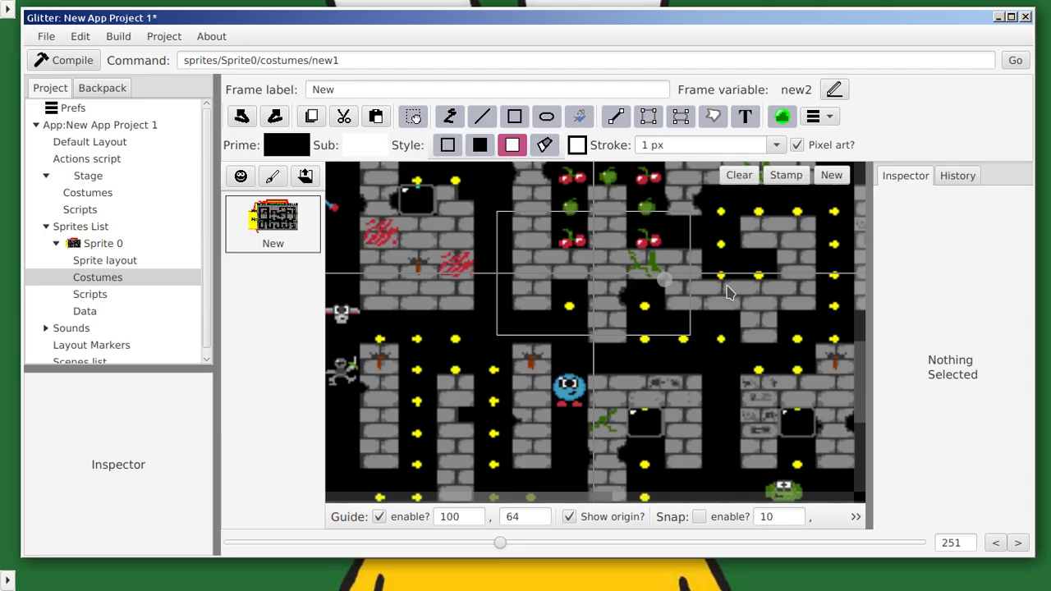
pyautogui.scroll(4, 663, 279)
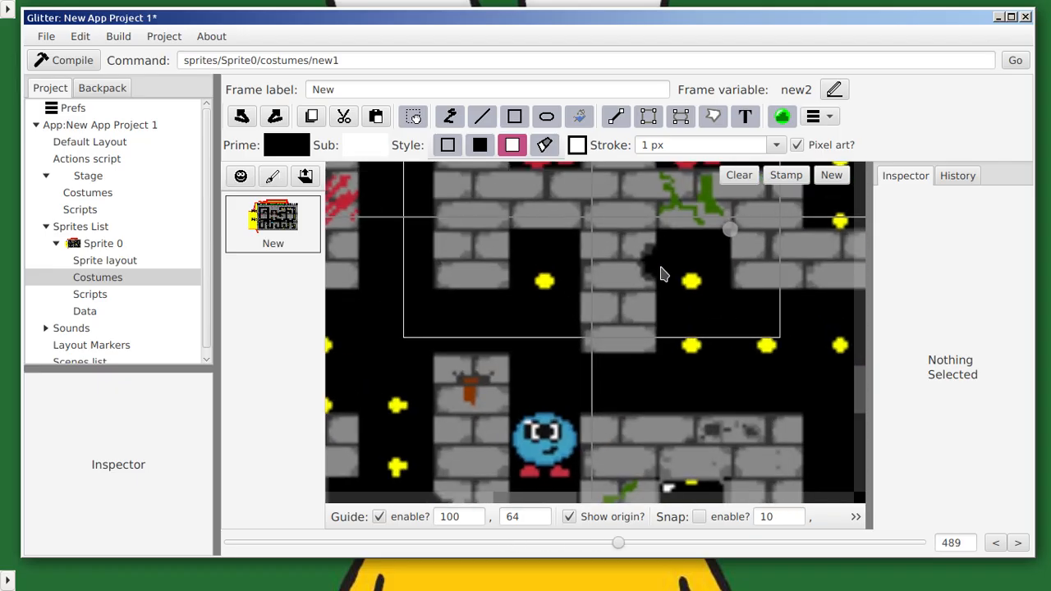
pyautogui.scroll(-5, 664, 272)
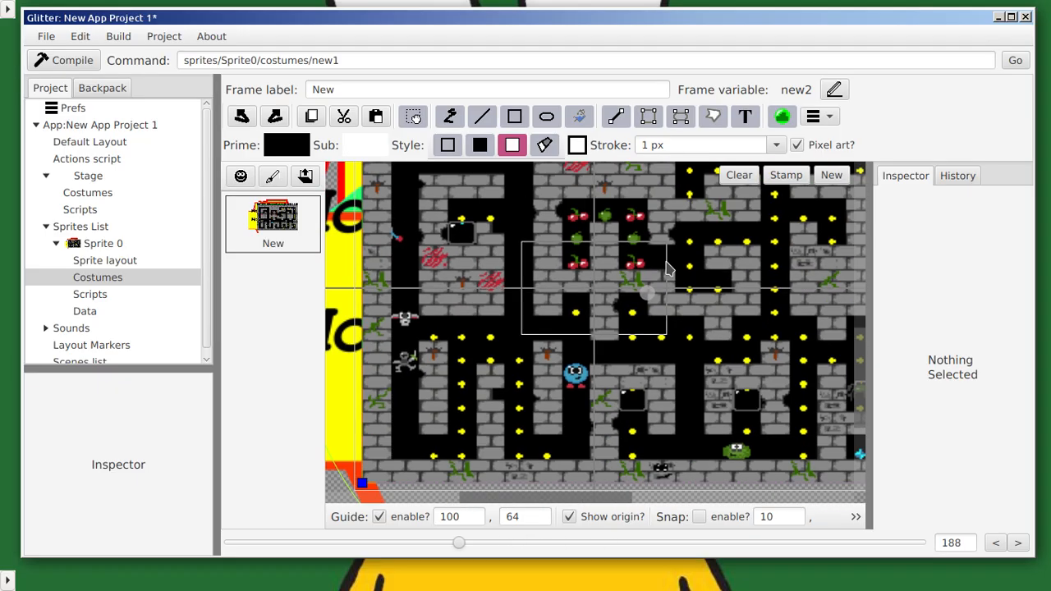
pyautogui.scroll(-3, 666, 268)
pyautogui.scroll(2, 700, 249)
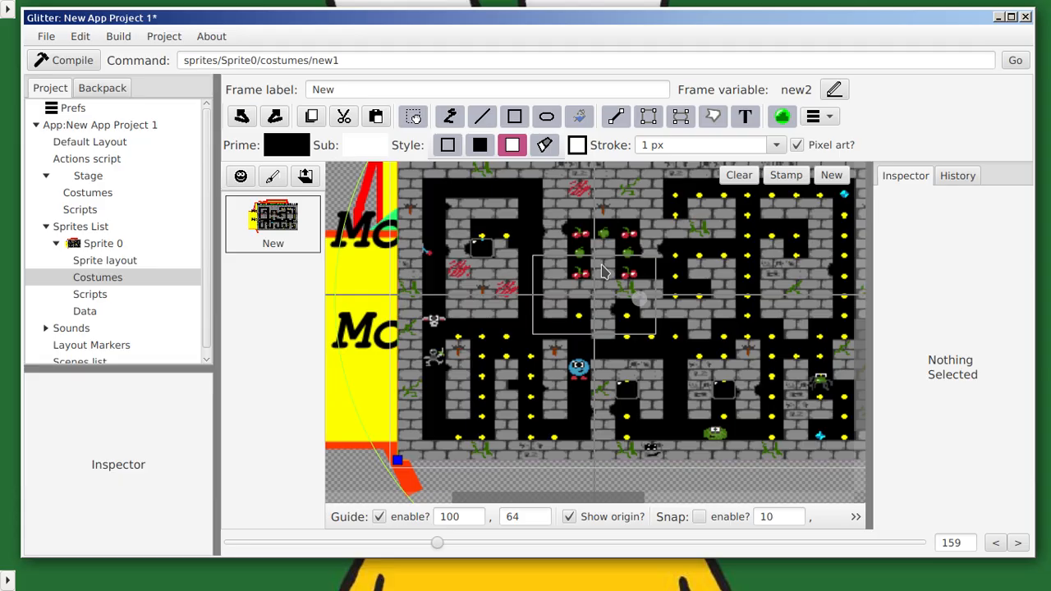
# Step: Open the costume's colliders and add a hit circle of radius 72 centred at -91, 57 over the maze's upper area
pyautogui.click(784, 116)
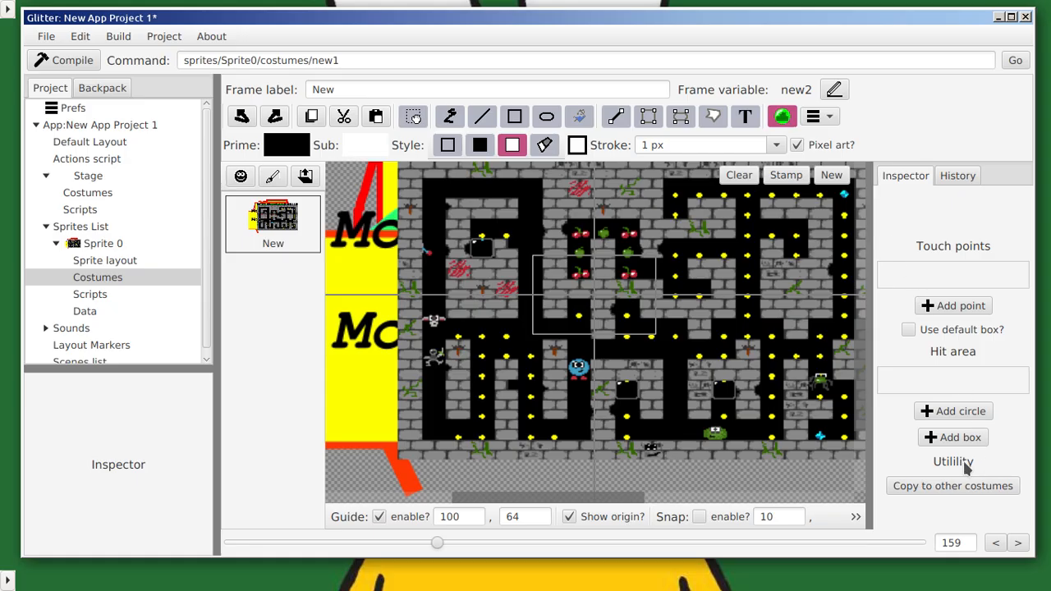
pyautogui.scroll(-3, 657, 329)
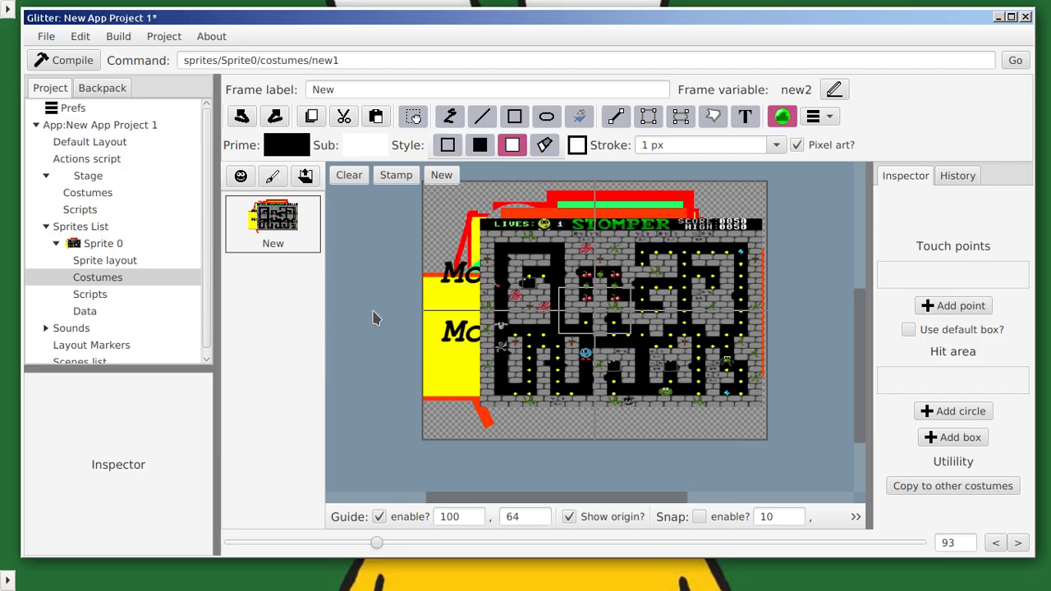
pyautogui.click(950, 412)
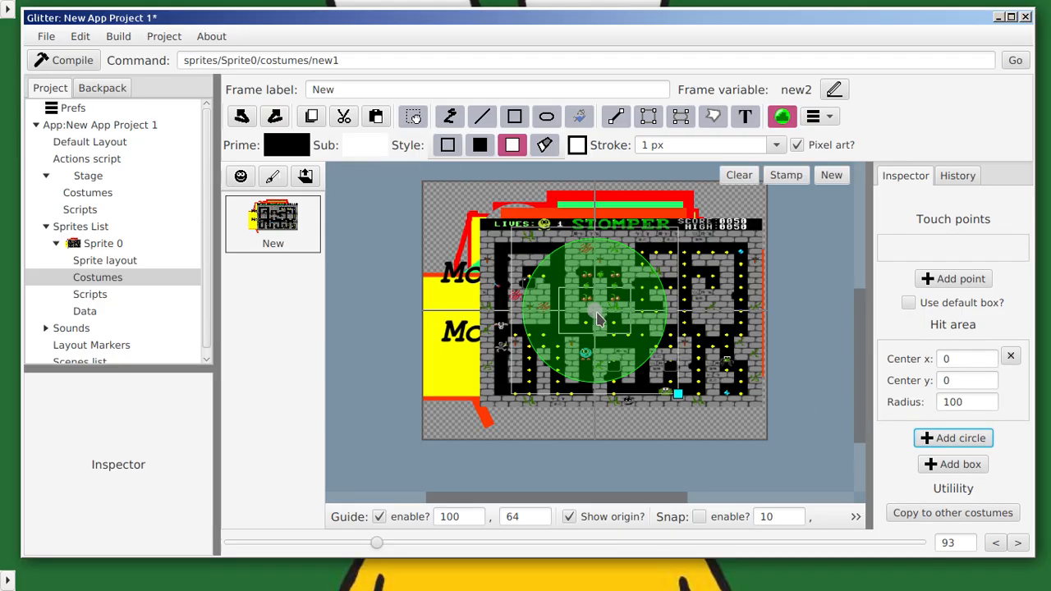
pyautogui.moveTo(597, 318); pyautogui.dragTo(550, 296)
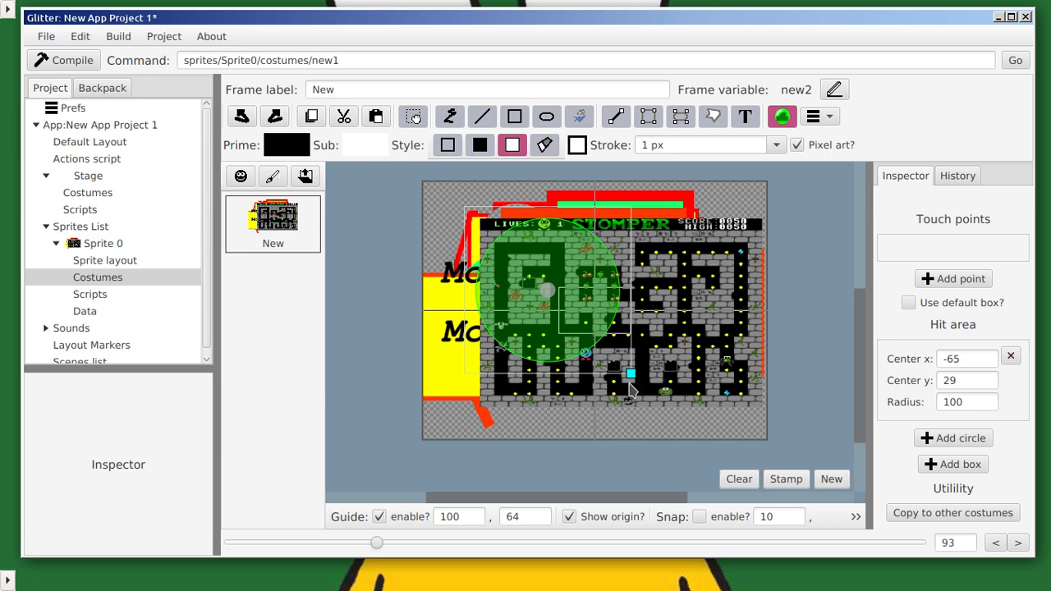
pyautogui.moveTo(631, 375); pyautogui.dragTo(588, 354)
pyautogui.moveTo(548, 292); pyautogui.dragTo(528, 274)
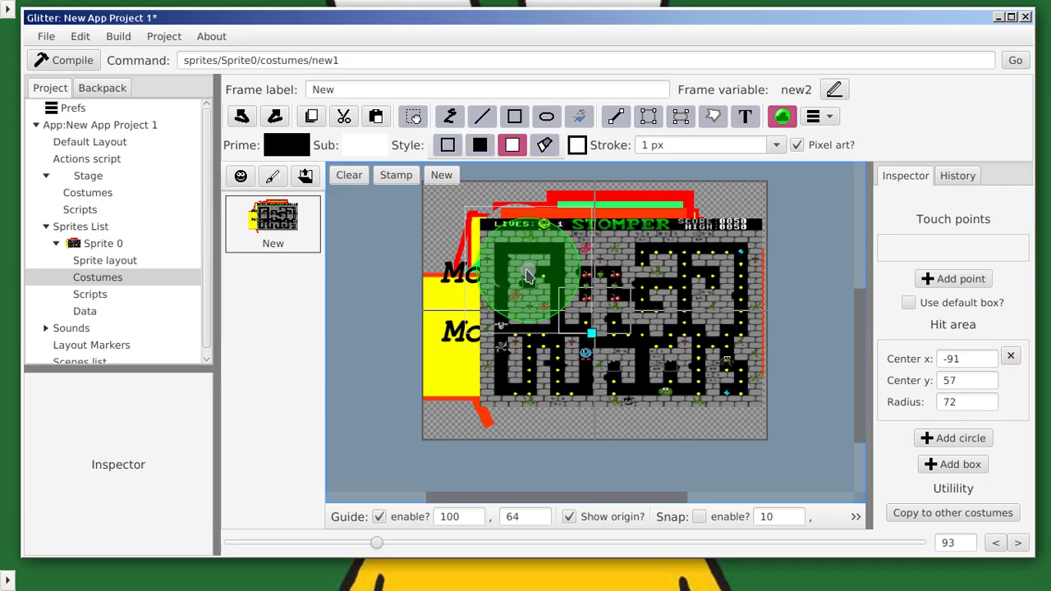
# Step: Add a touch point to the costume and place it on the maze at X 14, Y 49
pyautogui.click(961, 281)
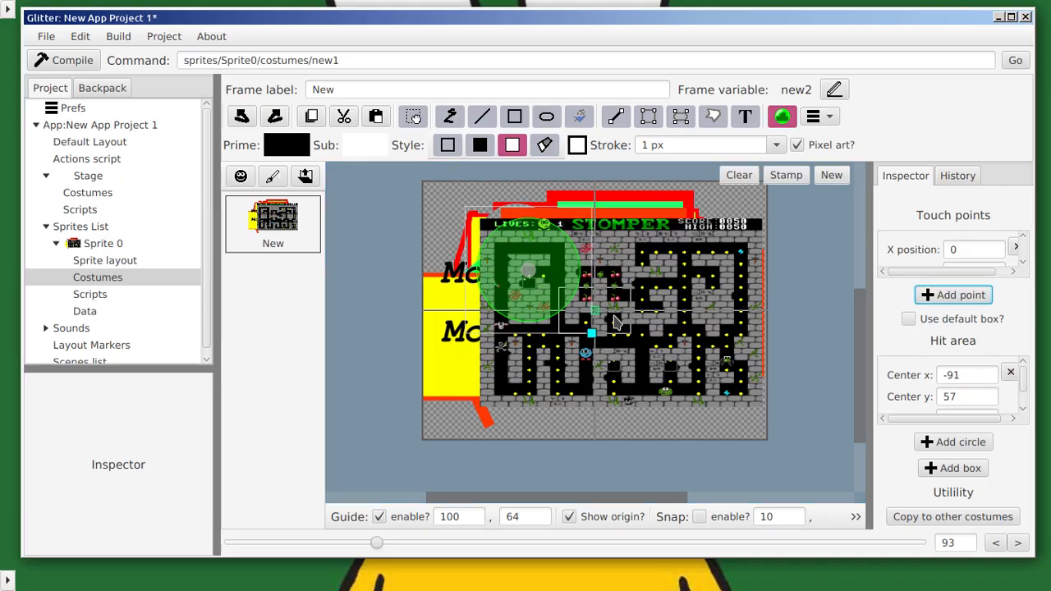
pyautogui.moveTo(595, 320); pyautogui.dragTo(470, 229)
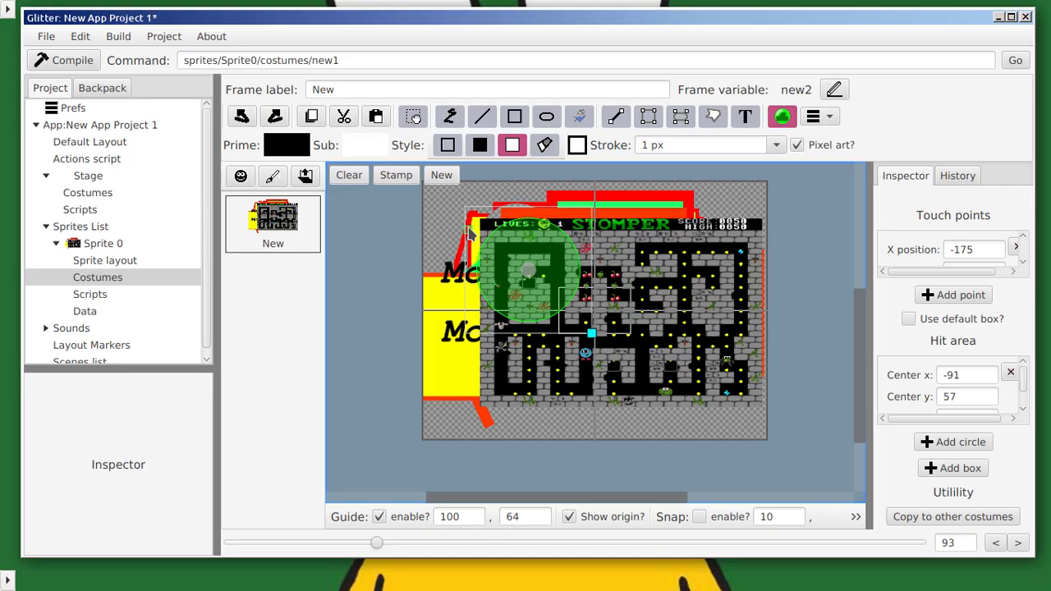
pyautogui.moveTo(469, 234); pyautogui.dragTo(608, 278)
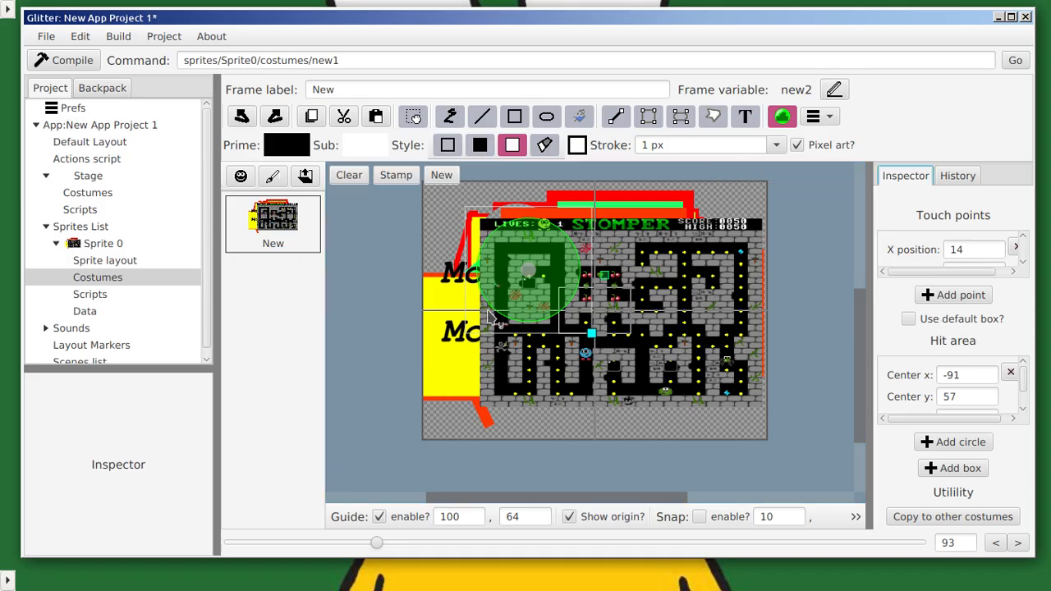
pyautogui.rightClick(607, 278)
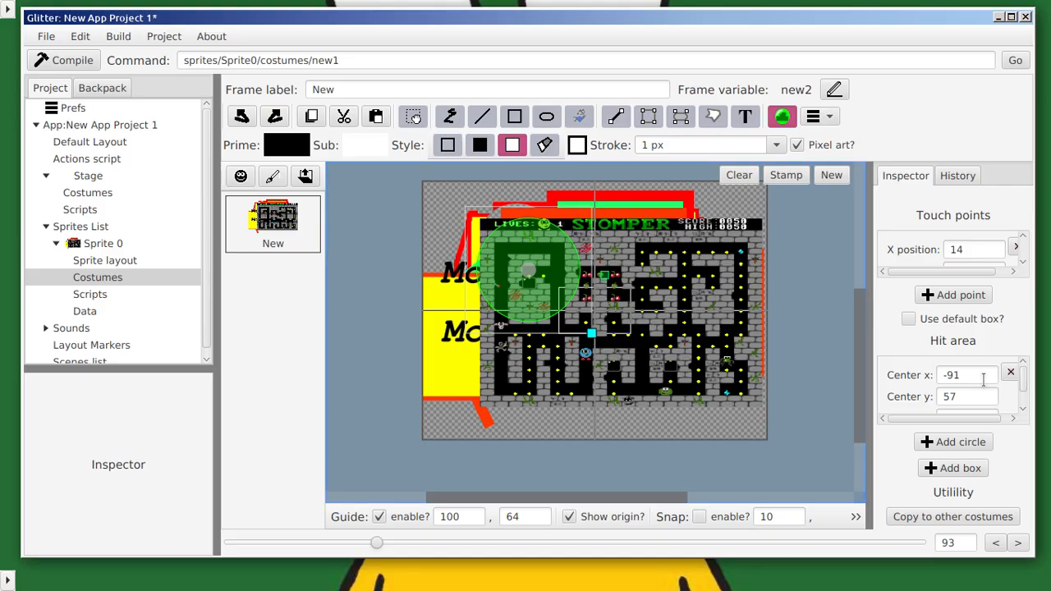
# Step: Widen the collider inspector so its fields fit and try to remove the touch point
pyautogui.scroll(-1, 983, 383)
pyautogui.scroll(1, 975, 416)
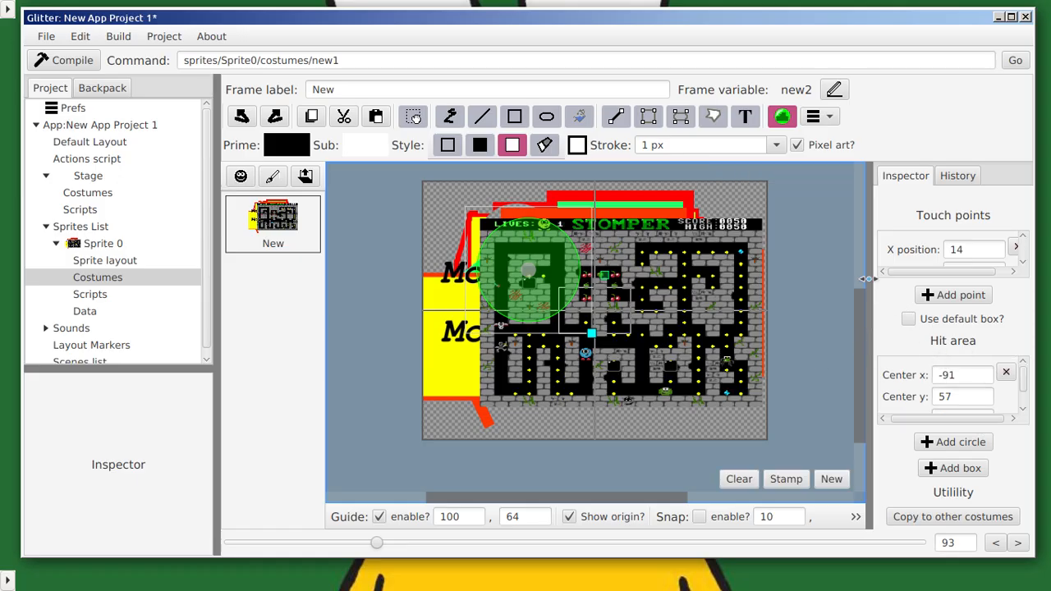
pyautogui.moveTo(869, 280); pyautogui.dragTo(822, 275)
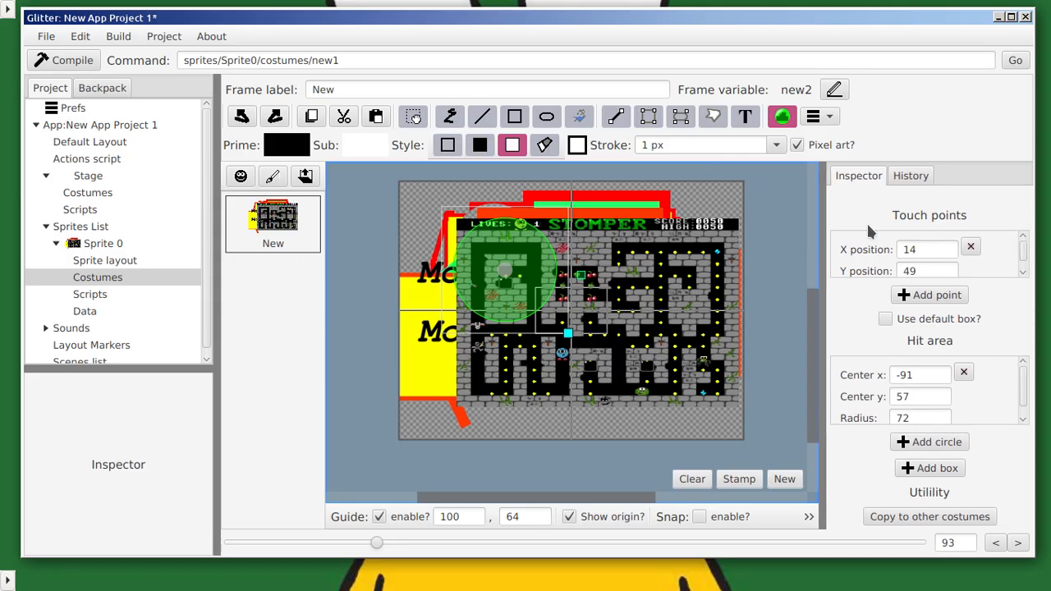
pyautogui.click(970, 249)
pyautogui.click(968, 248)
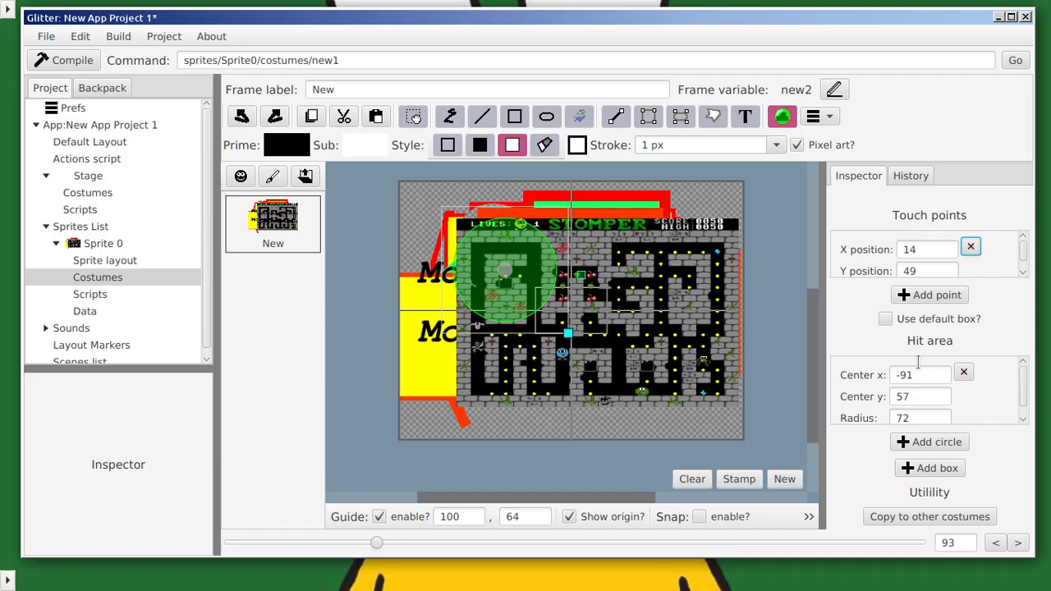
pyautogui.scroll(-1, 918, 366)
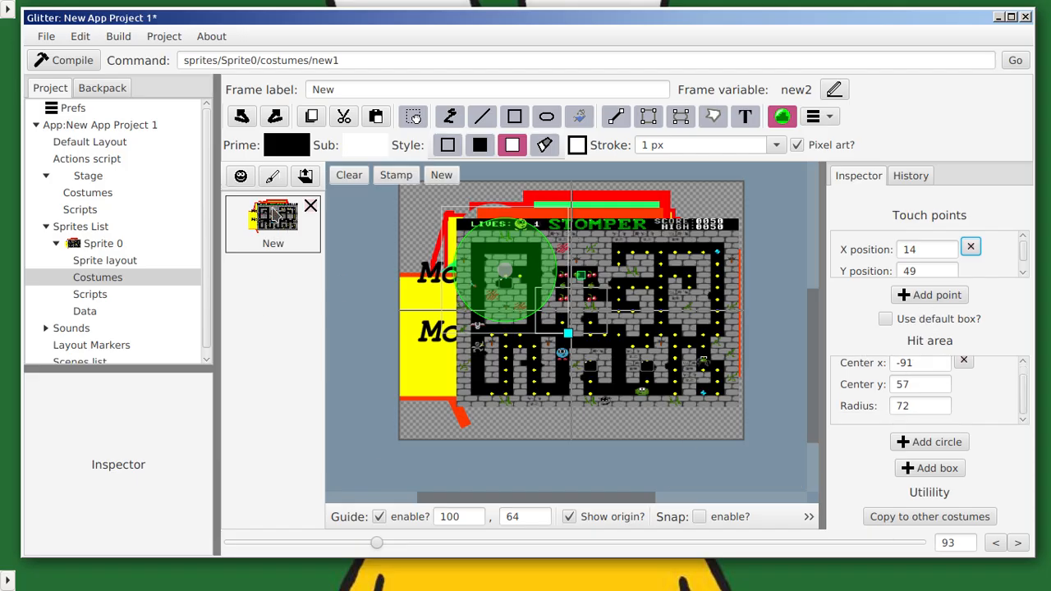
# Step: Create a new blank painted costume for the sprite and open it on the canvas
pyautogui.click(272, 175)
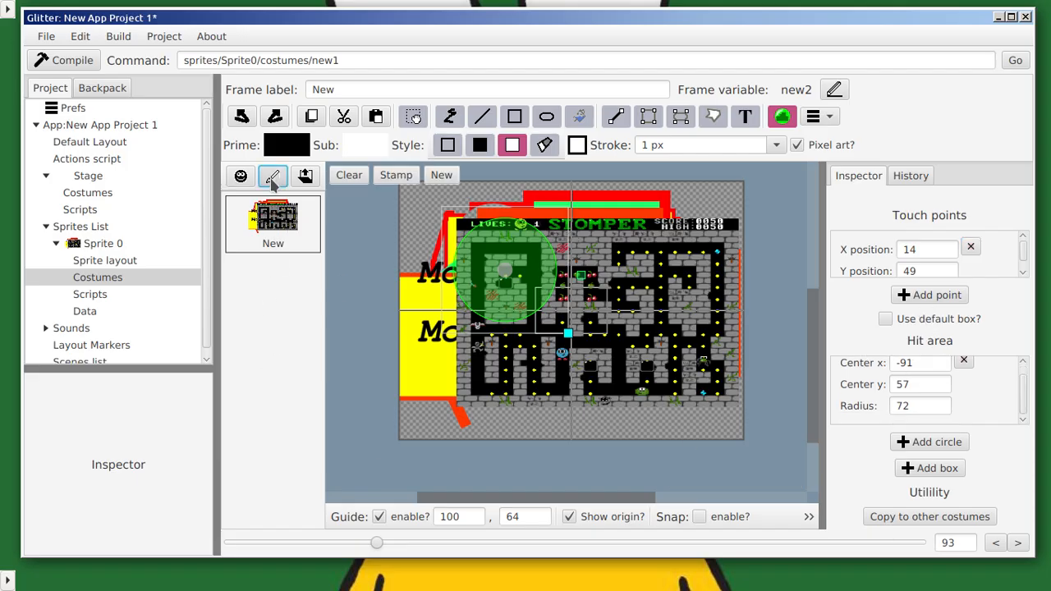
pyautogui.click(274, 244)
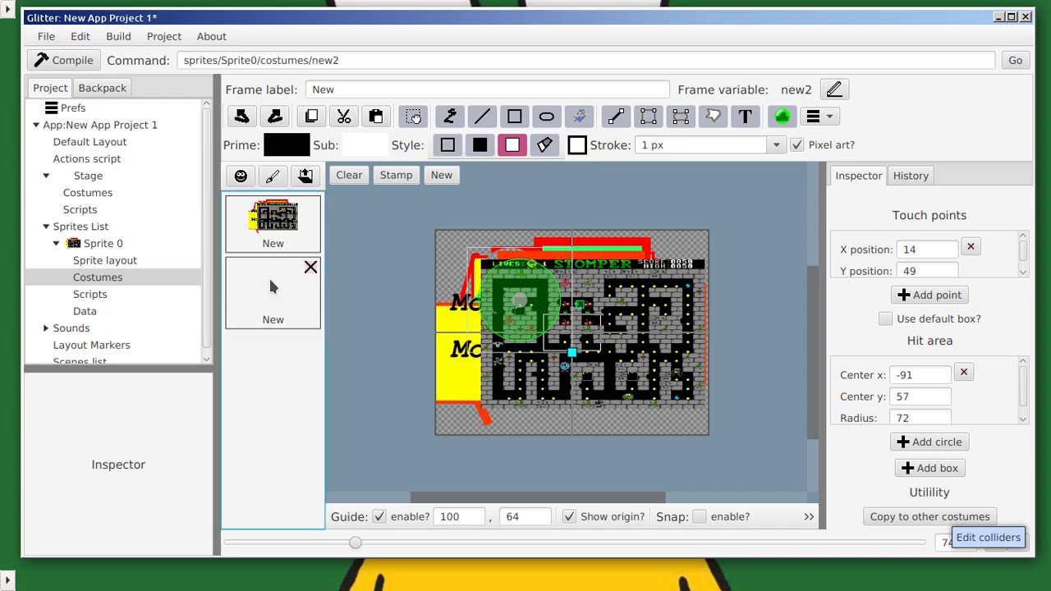
pyautogui.click(271, 280)
pyautogui.scroll(-8, 448, 296)
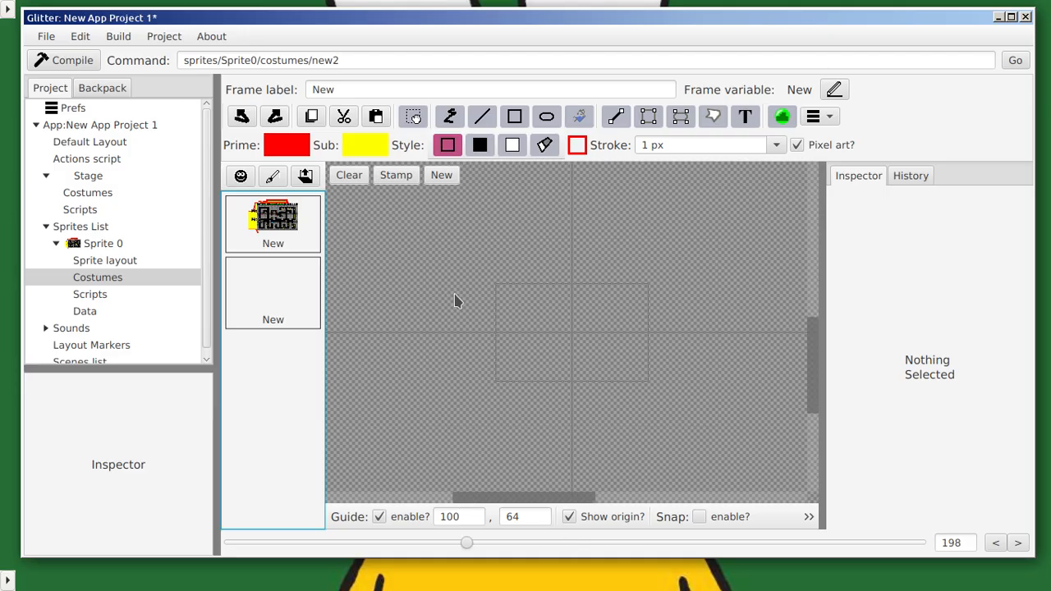
# Step: Copy the maze costume's colliders to the other costumes and inspect them on the blank costume
pyautogui.click(292, 224)
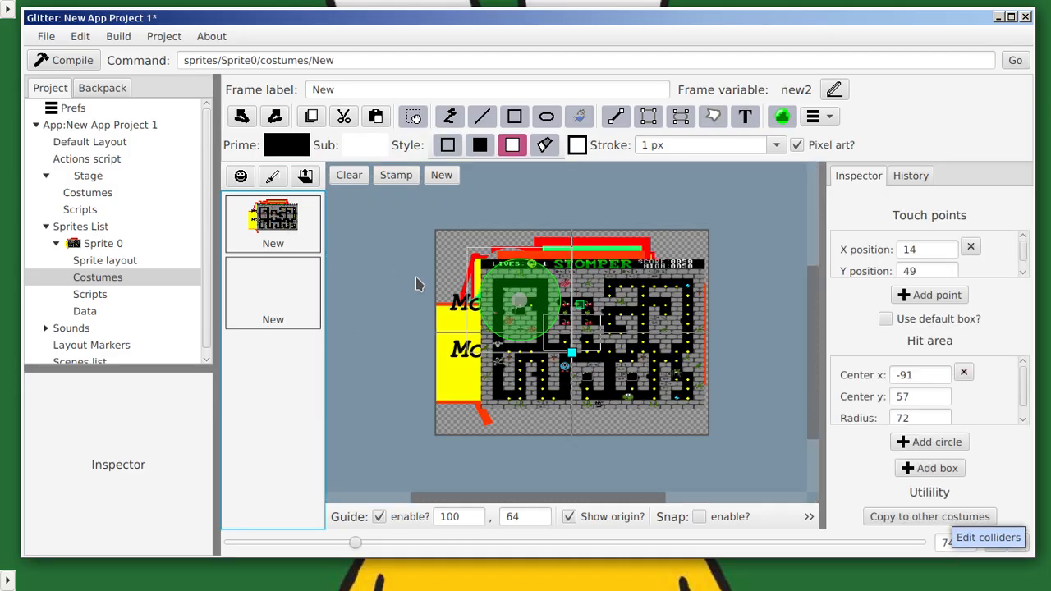
pyautogui.click(936, 518)
pyautogui.click(262, 271)
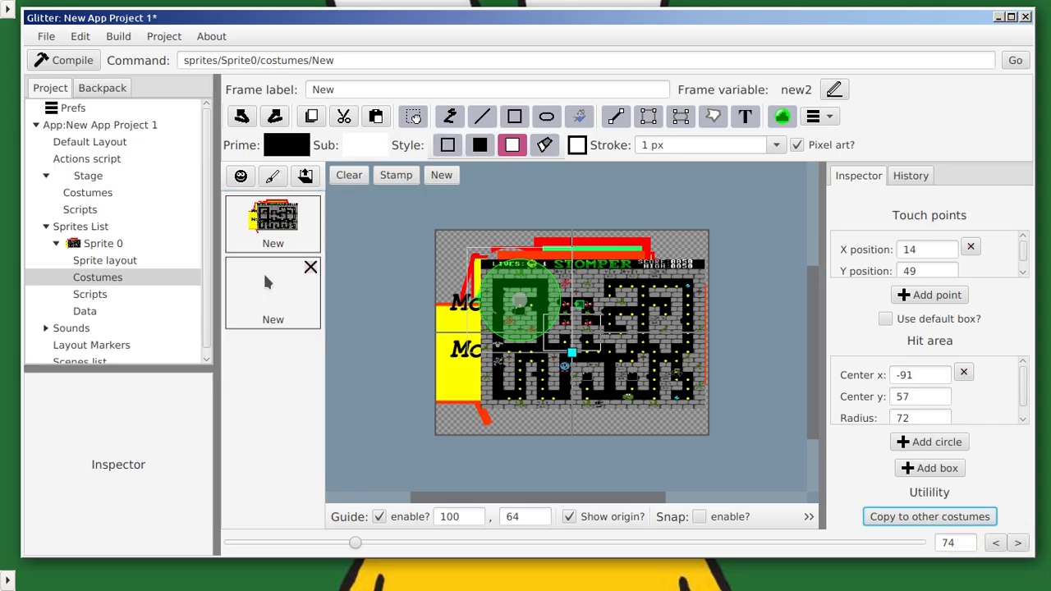
pyautogui.click(774, 122)
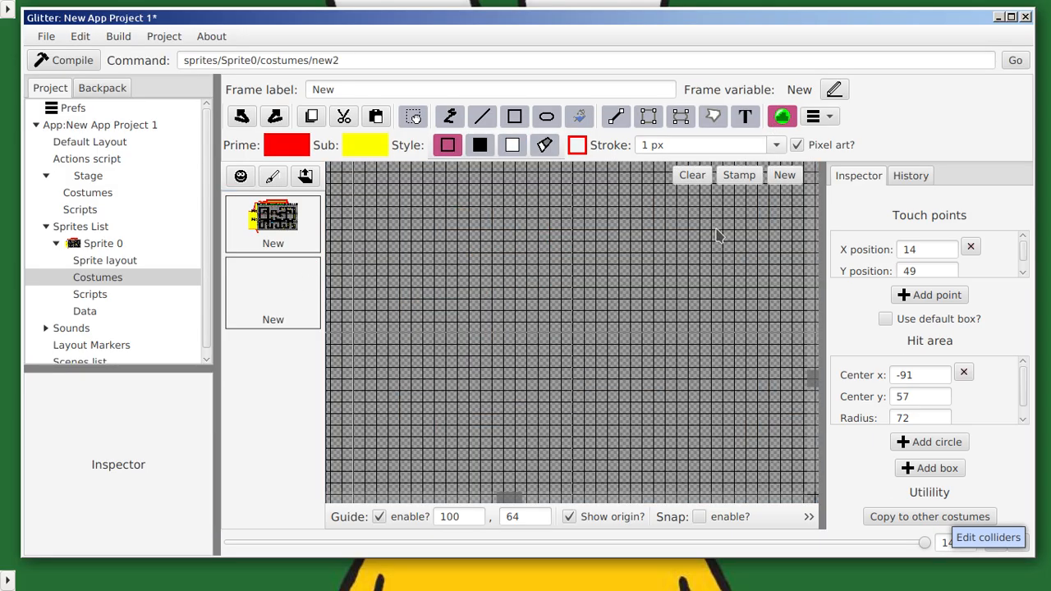
pyautogui.scroll(-3, 660, 271)
pyautogui.scroll(-3, 657, 267)
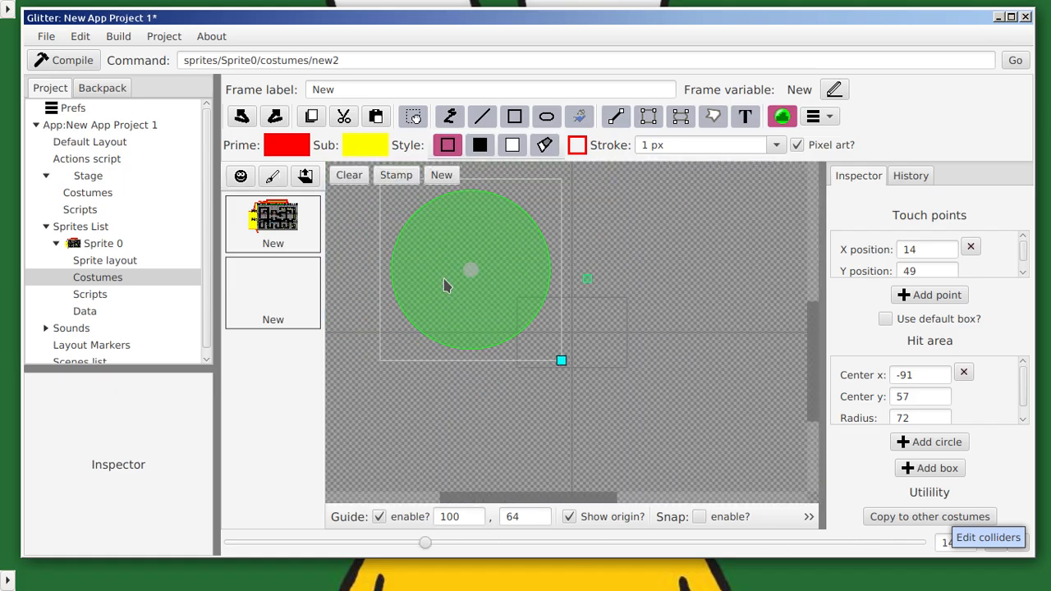
pyautogui.scroll(1, 446, 308)
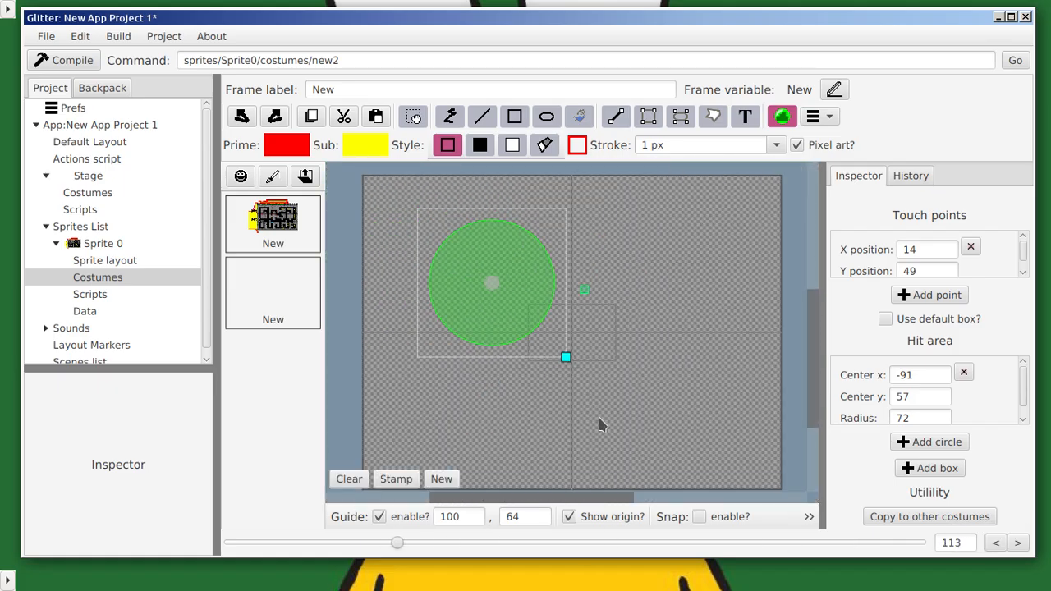
# Step: Rename the maze costume's frame variable to "moo"
pyautogui.click(273, 218)
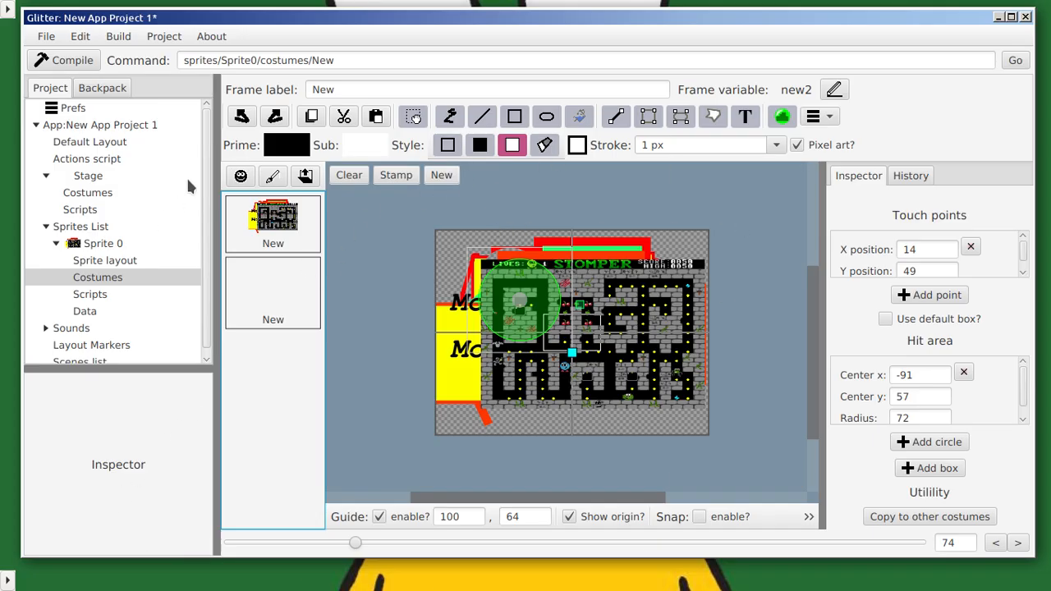
pyautogui.click(835, 90)
pyautogui.moveTo(259, 254); pyautogui.dragTo(77, 271)
pyautogui.write('moo')
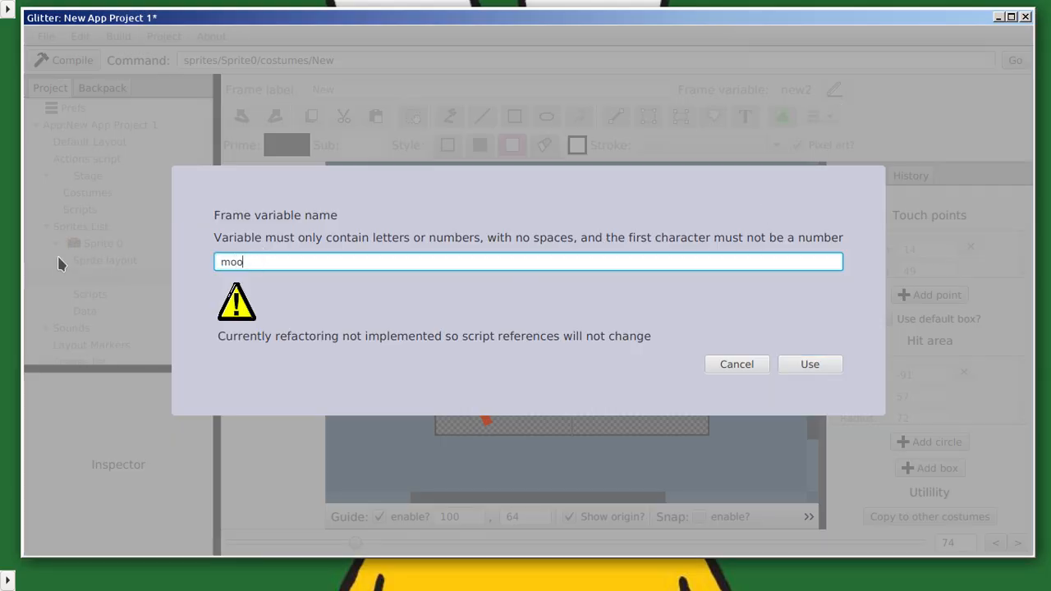
pyautogui.press('Return')
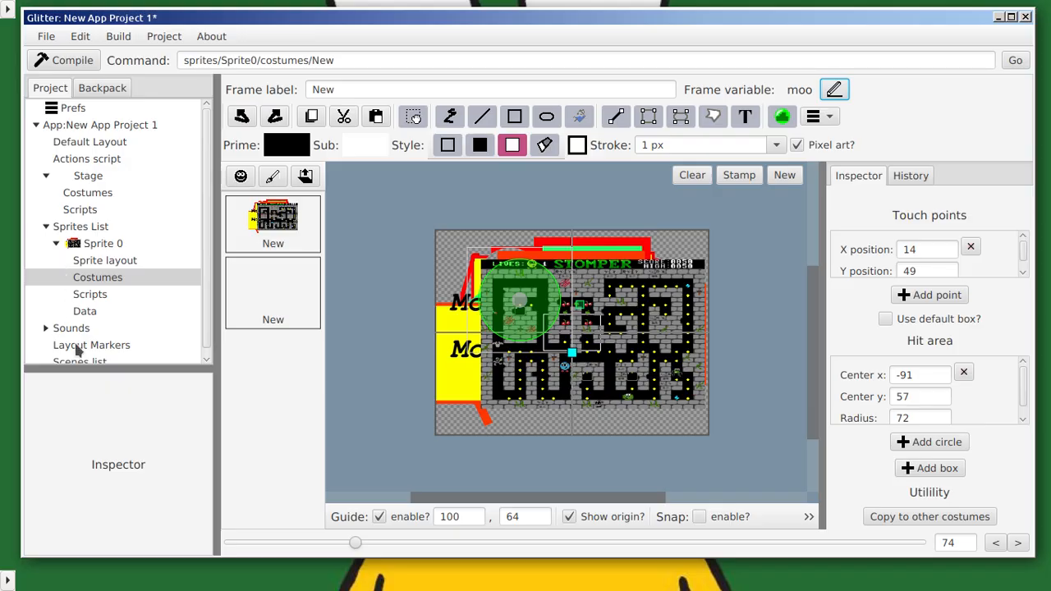
# Step: In Sprite 0's script, add an empty "flag { }" block below the //Script comment
pyautogui.click(107, 295)
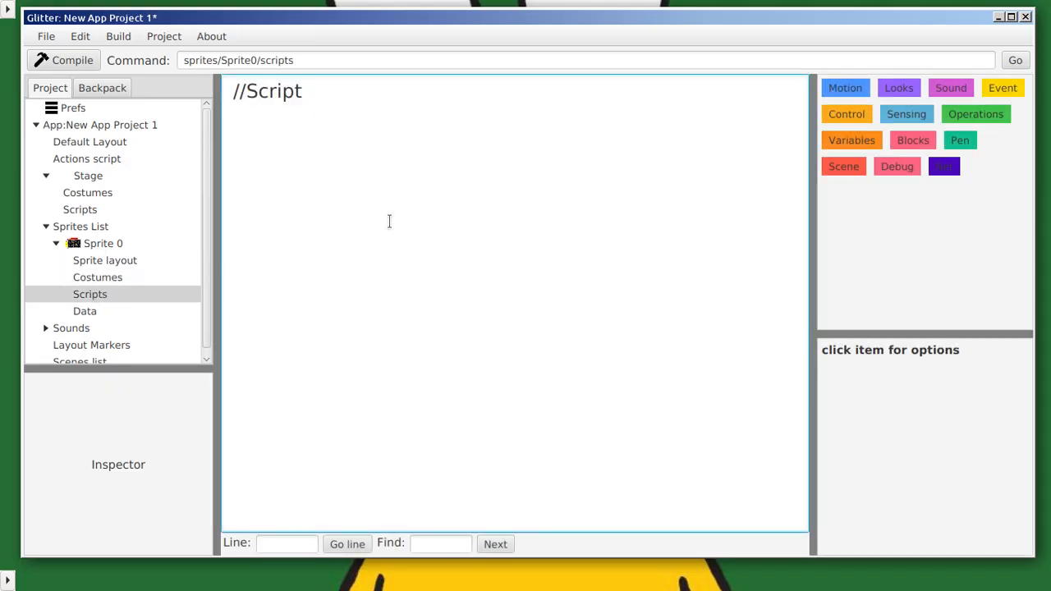
pyautogui.click(386, 220)
pyautogui.press('Return')
pyautogui.press('Return')
pyautogui.press('Return')
pyautogui.write('flag ')
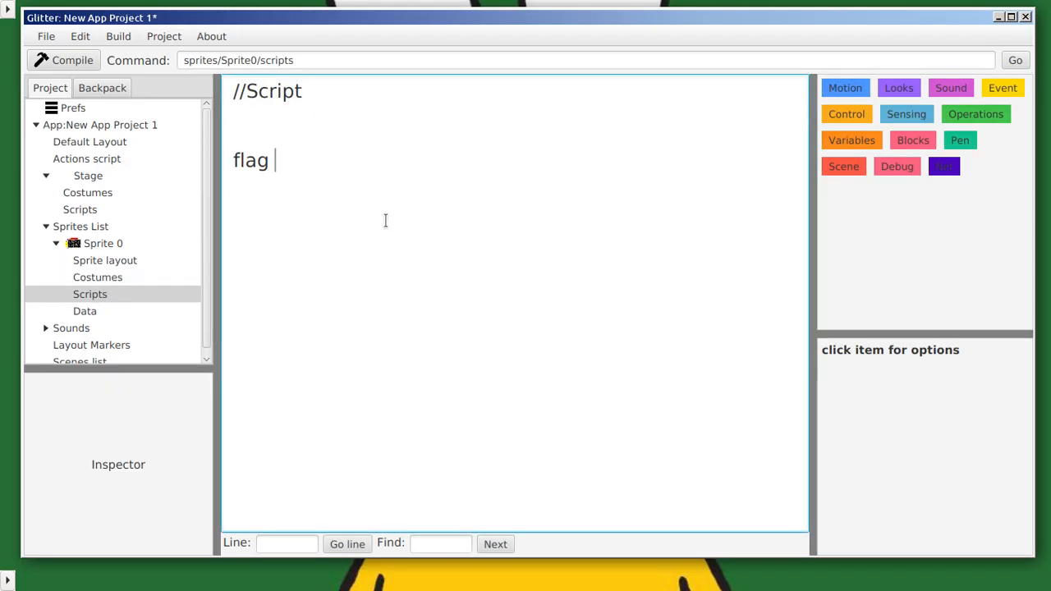
pyautogui.write('{')
pyautogui.press('Return')
pyautogui.press('Return')
pyautogui.press('Return')
pyautogui.write('}')
# Step: Inside the flag block, write "frames.moo.switch();" and begin a second line with setCostume("
pyautogui.write('frames.')
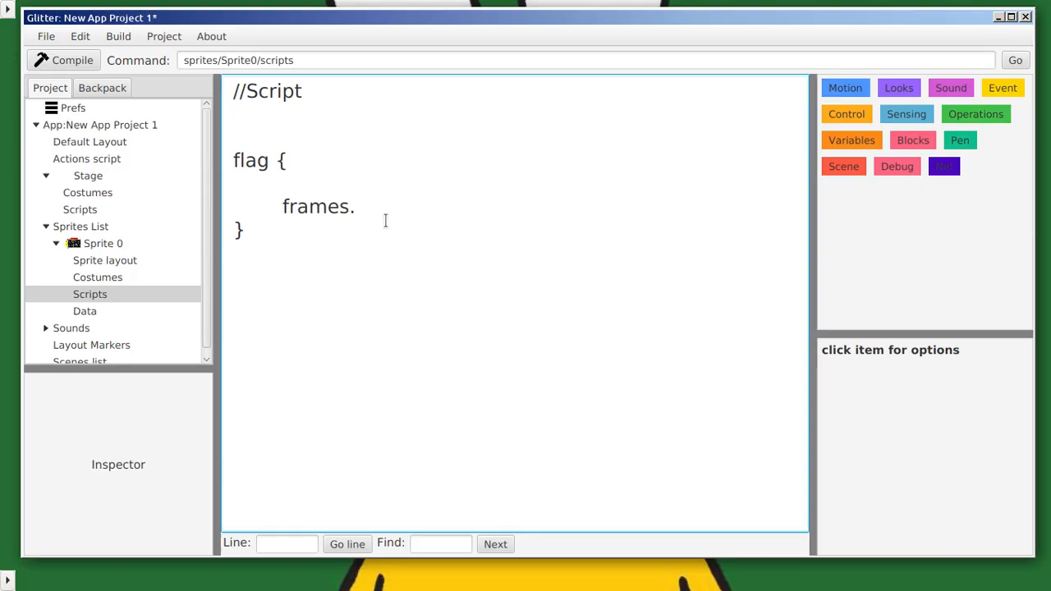
pyautogui.write('moo.switch')
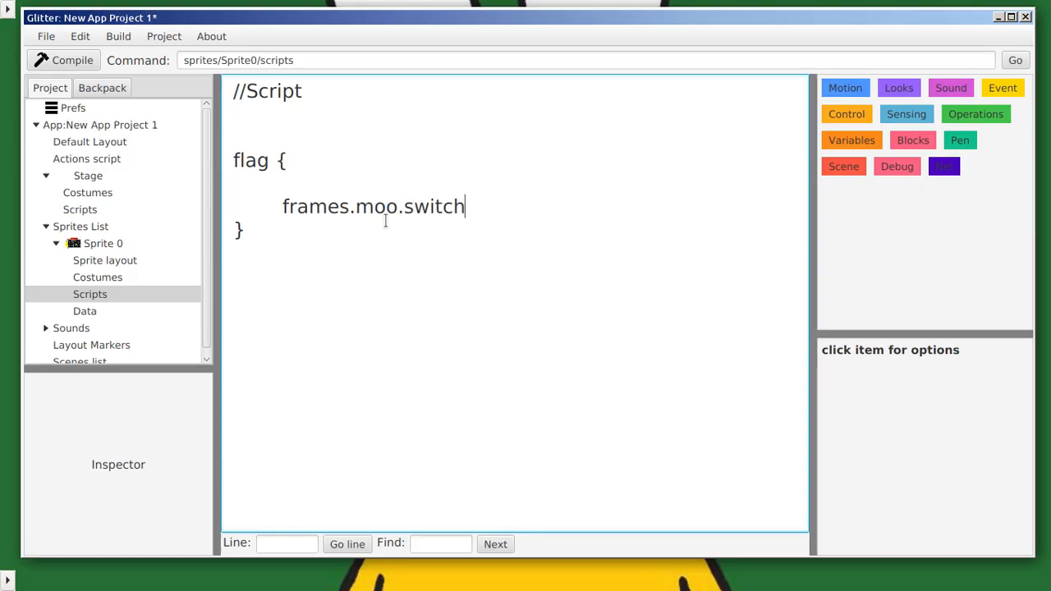
pyautogui.write('();')
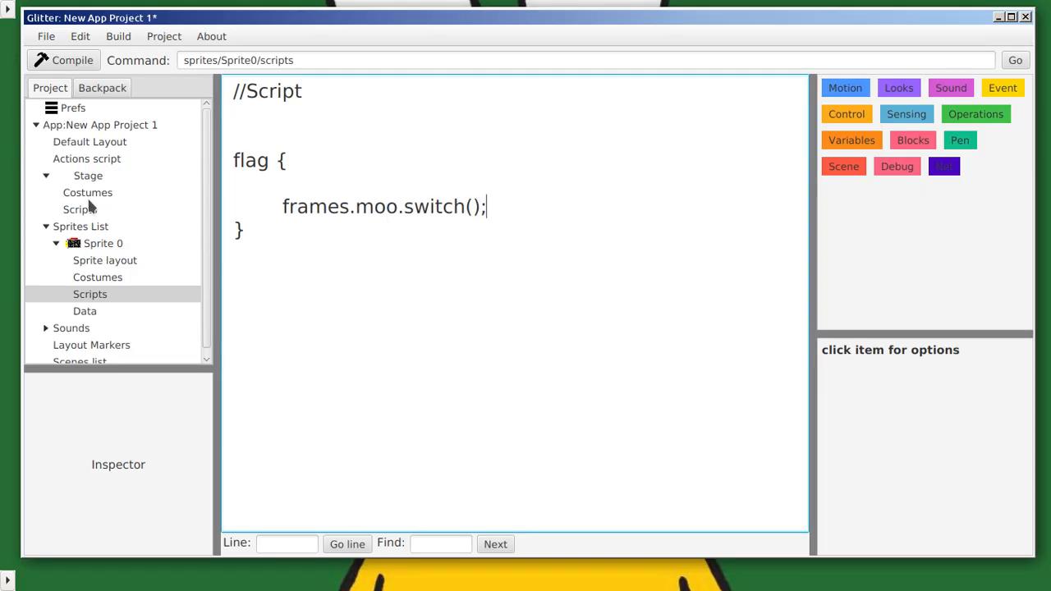
pyautogui.press('Return')
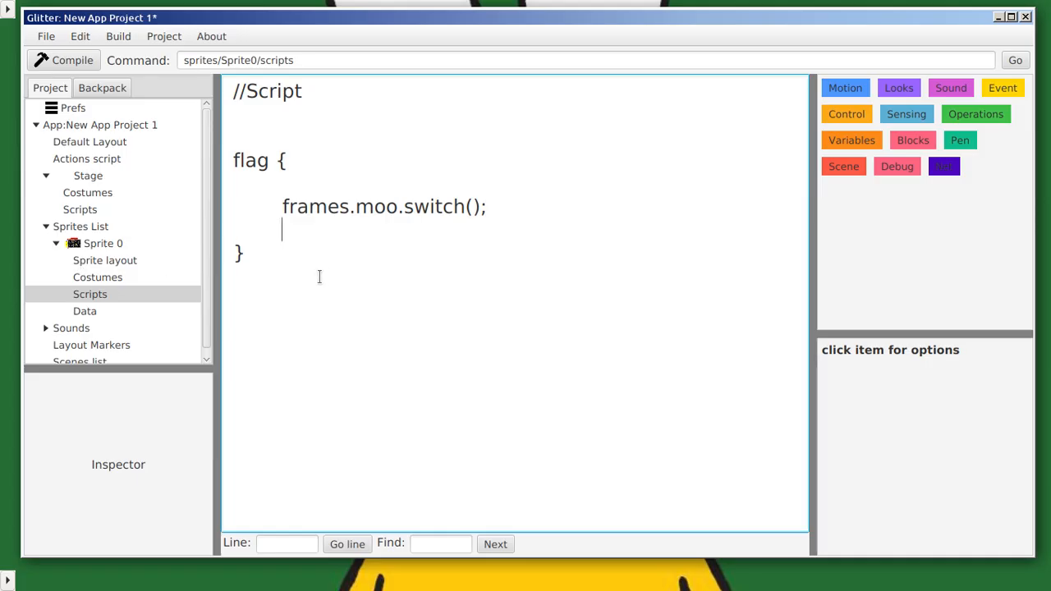
pyautogui.write('setCostume(')
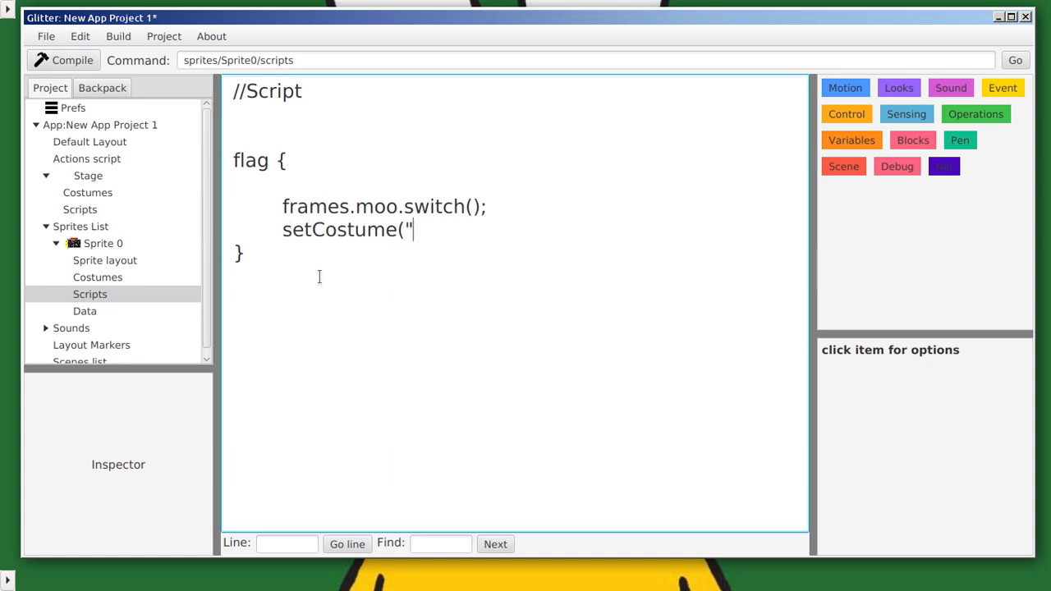
# Step: In Sprite 0's costumes, set the blank costume's frame label to "Moo"
pyautogui.click(98, 278)
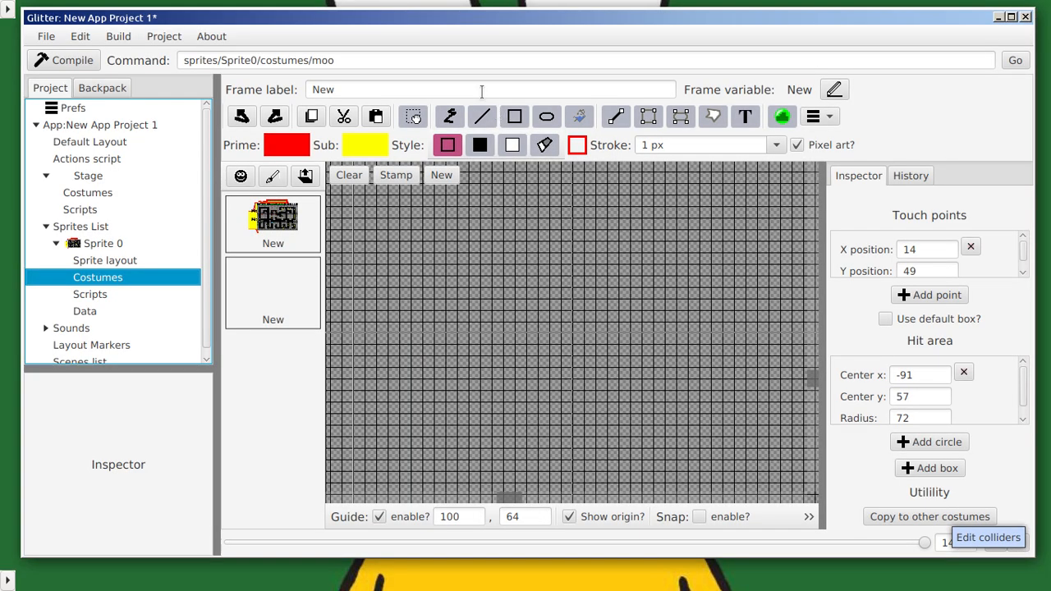
pyautogui.click(422, 88)
pyautogui.moveTo(337, 89); pyautogui.dragTo(273, 97)
pyautogui.write('Moo')
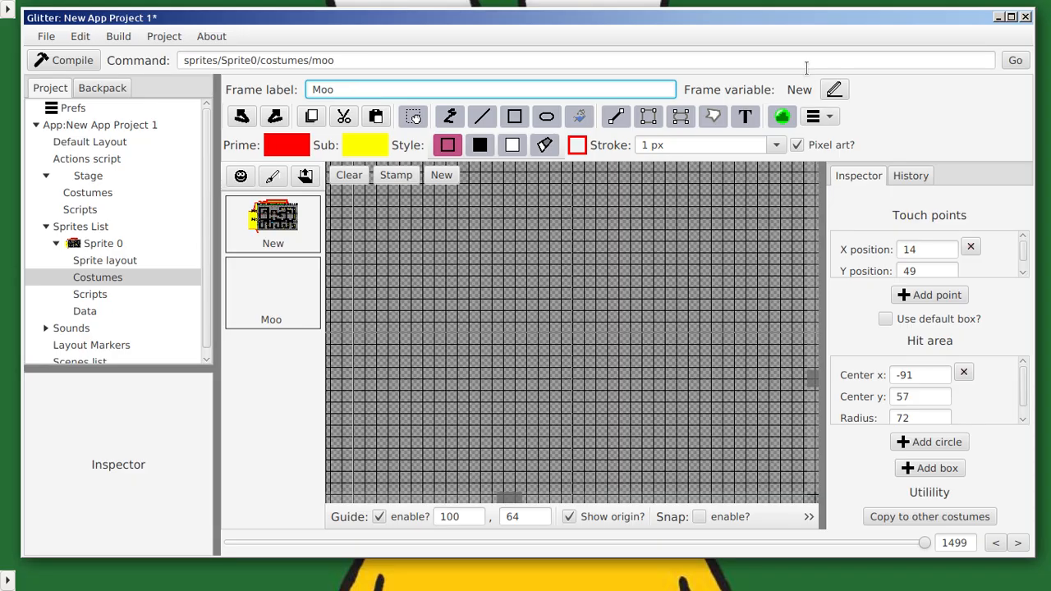
# Step: Rename the blank costume's frame variable to "moo"
pyautogui.click(834, 90)
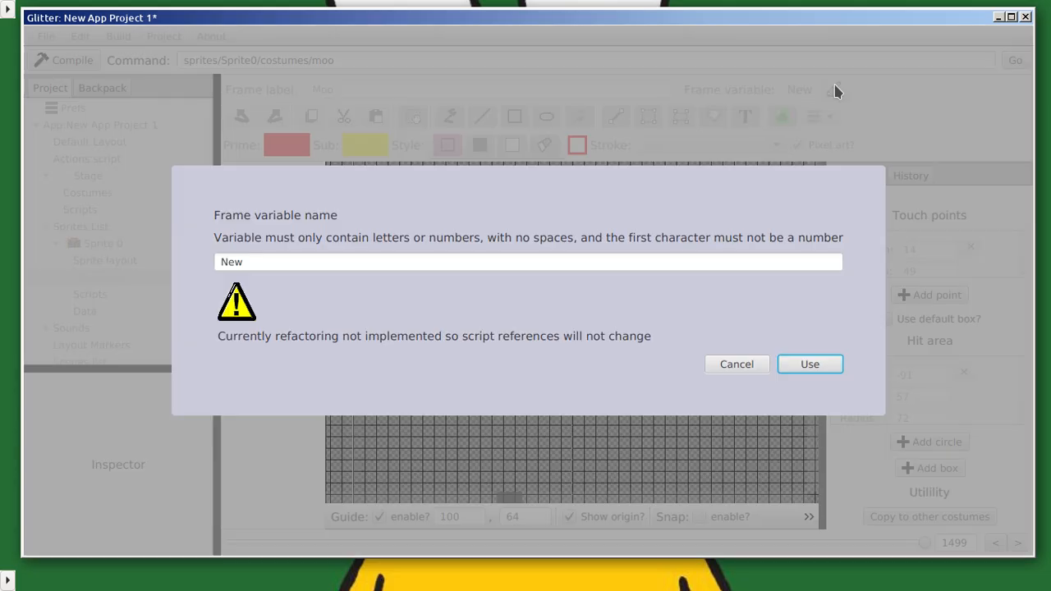
pyautogui.moveTo(287, 262); pyautogui.dragTo(76, 246)
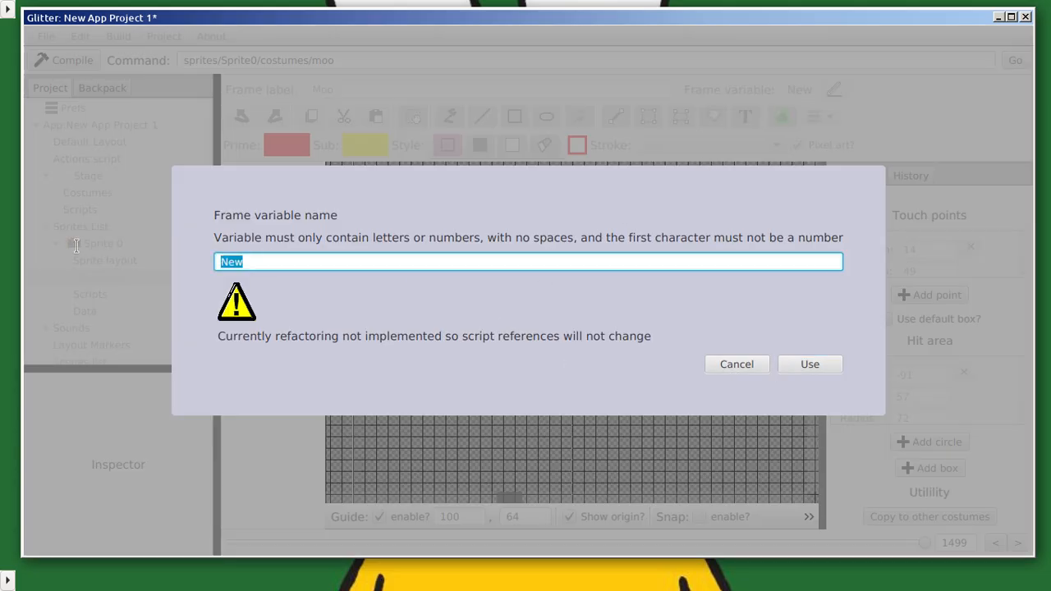
pyautogui.write('moo')
pyautogui.click(808, 363)
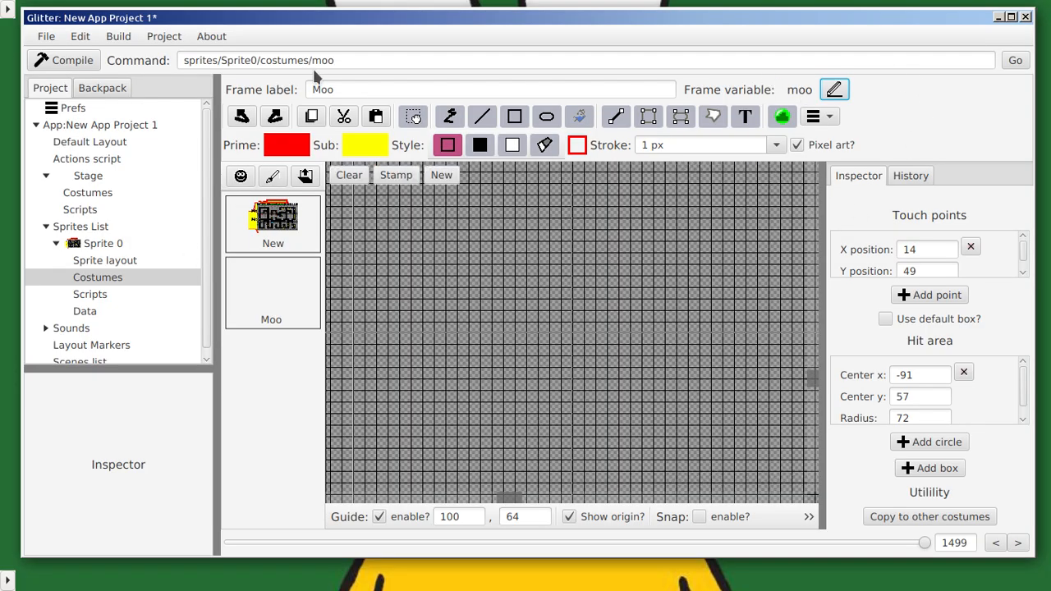
pyautogui.click(347, 92)
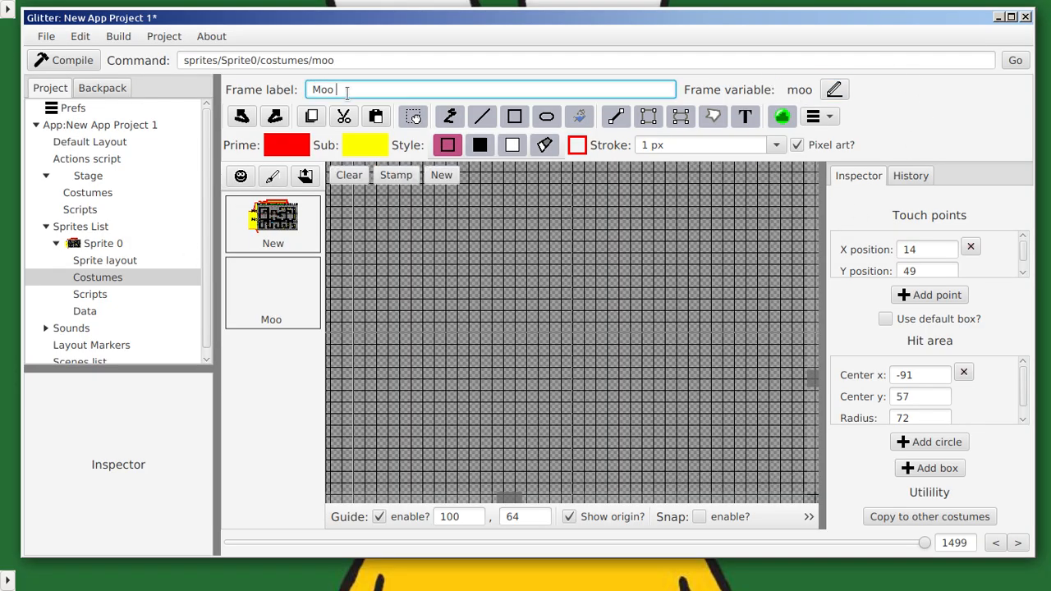
# Step: Complete the setCostume call in Sprite 0's script with the frame label "Moo" as its argument
pyautogui.click(94, 293)
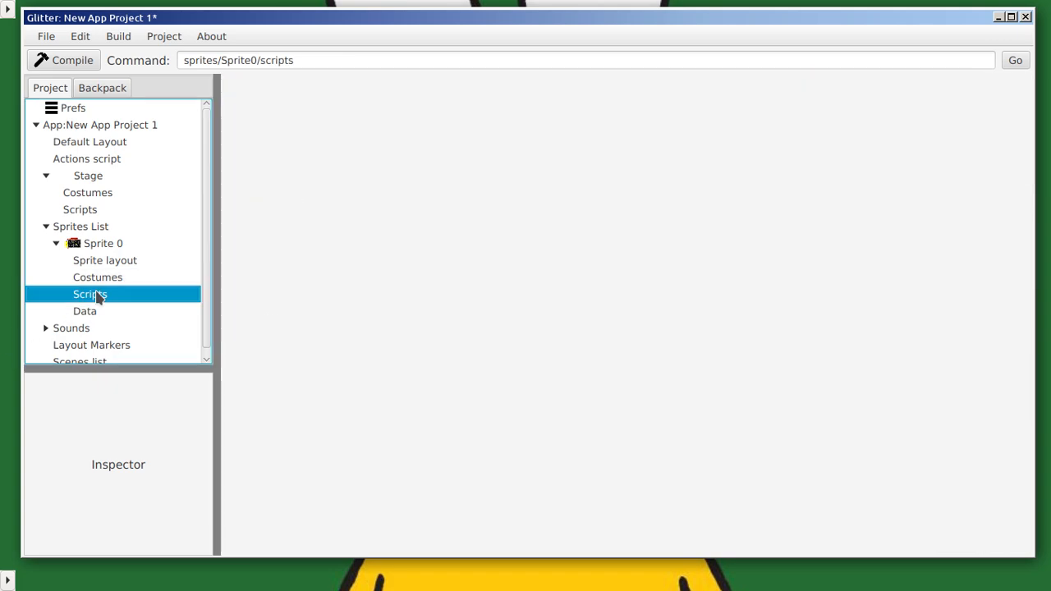
pyautogui.write('Moo "')
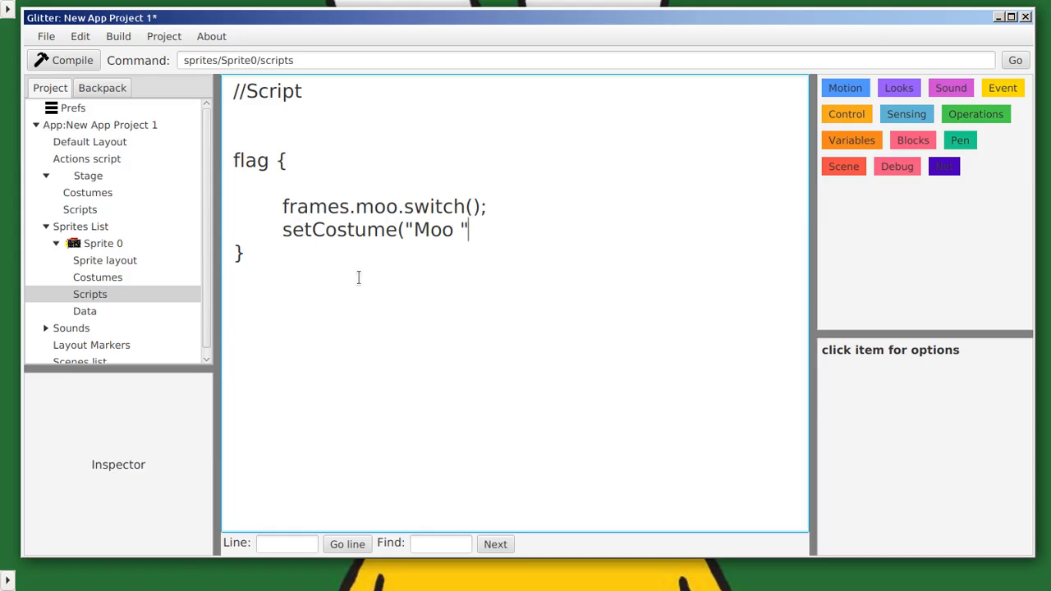
pyautogui.write(');')
pyautogui.press('BackSpace')
# Step: Remove the trailing space from the blank costume's "Moo" frame label and reopen the maze costume
pyautogui.click(119, 275)
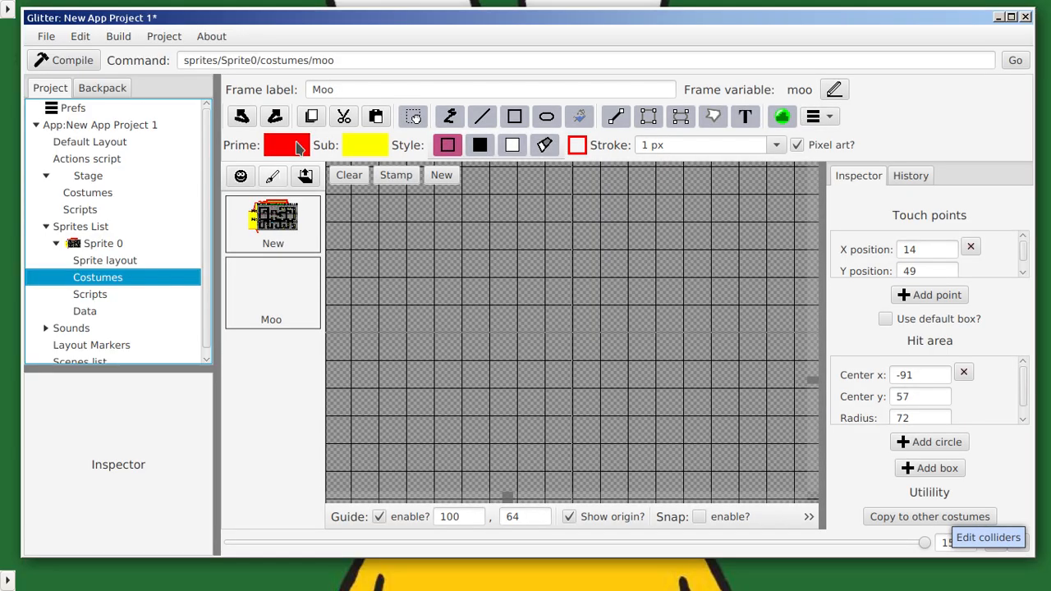
pyautogui.click(350, 84)
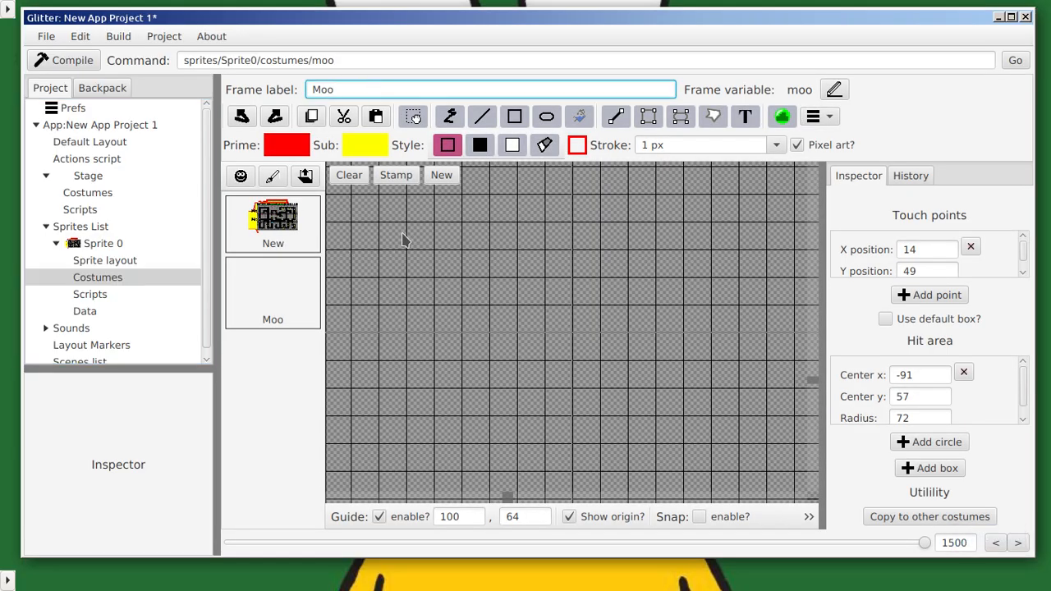
pyautogui.scroll(-5, 476, 258)
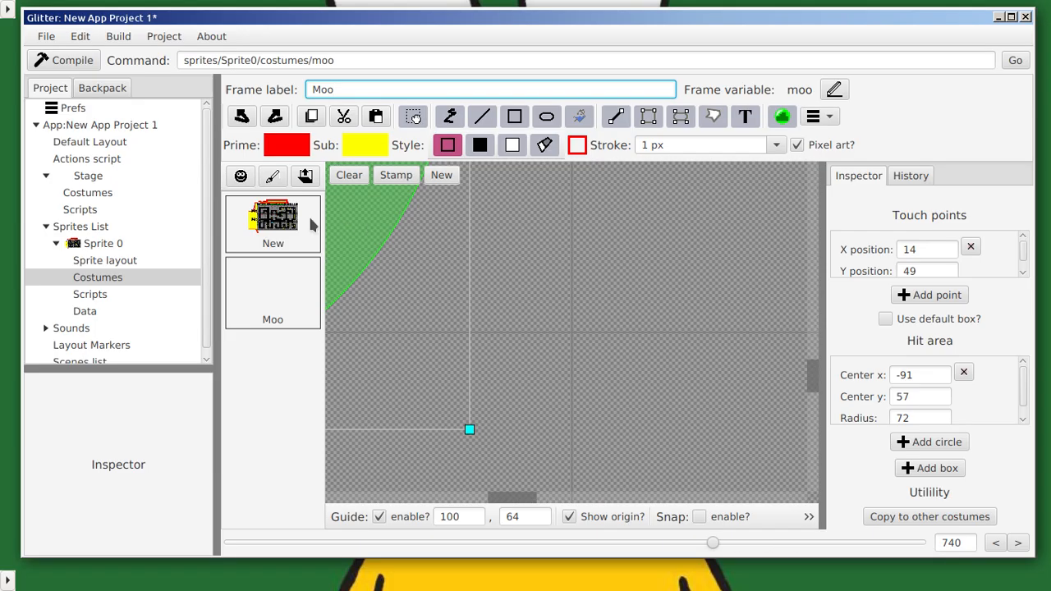
pyautogui.click(311, 220)
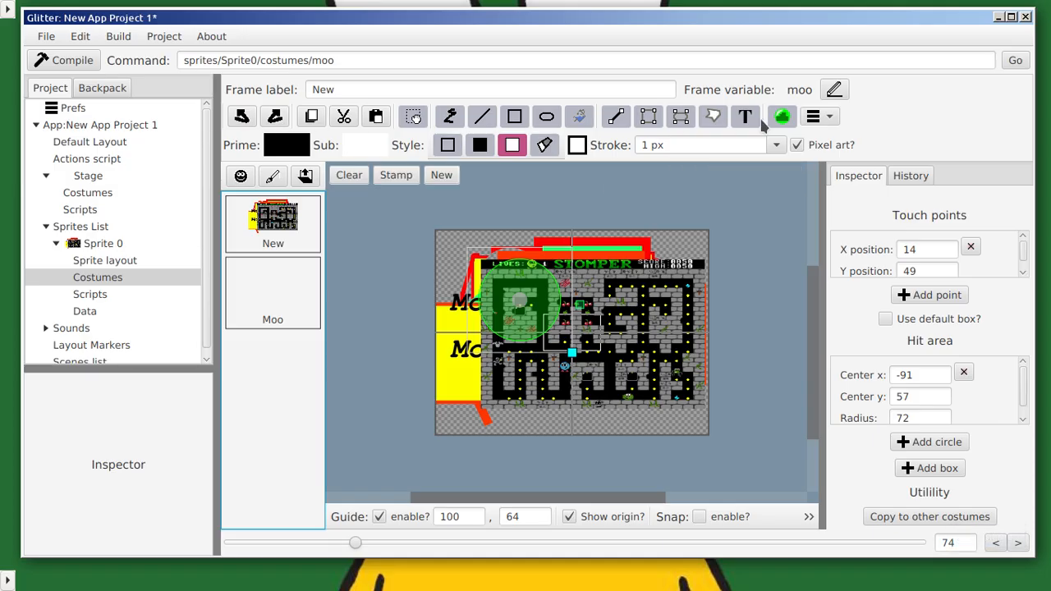
pyautogui.moveTo(271, 273)
pyautogui.moveTo(287, 236)
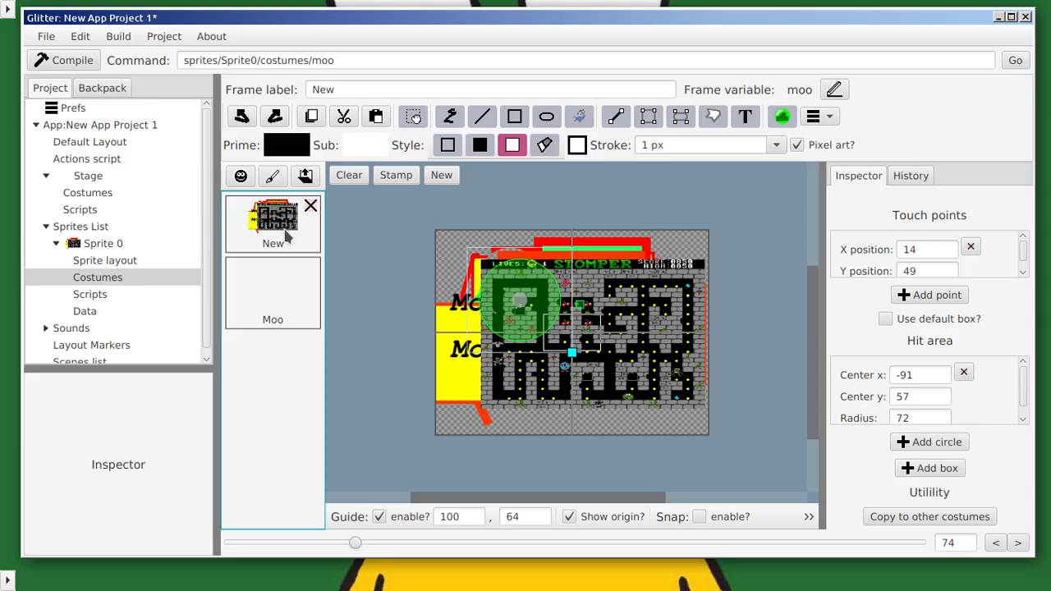